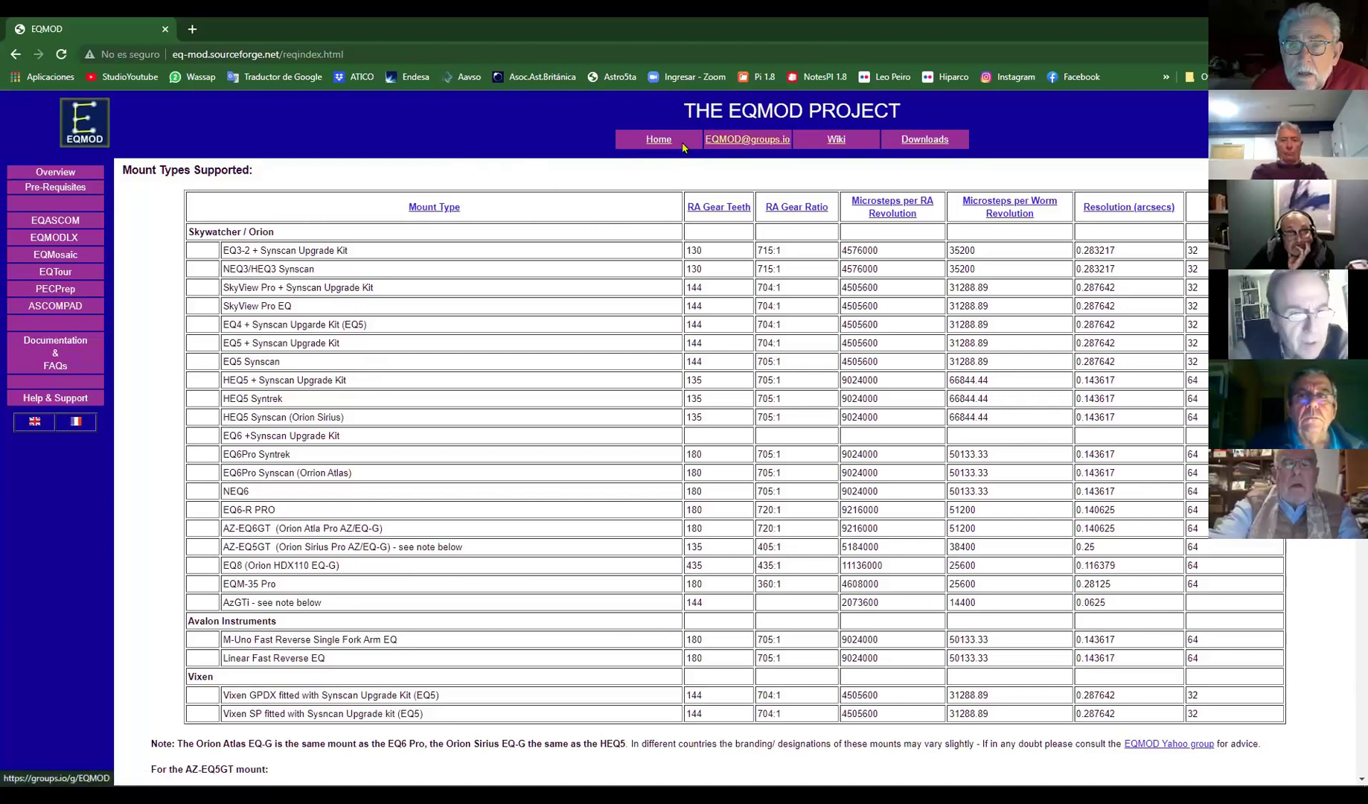
- Open the EQMOD project's SourceForge file list from its downloads page, accept the privacy notice, and examine the available folders
click(659, 140)
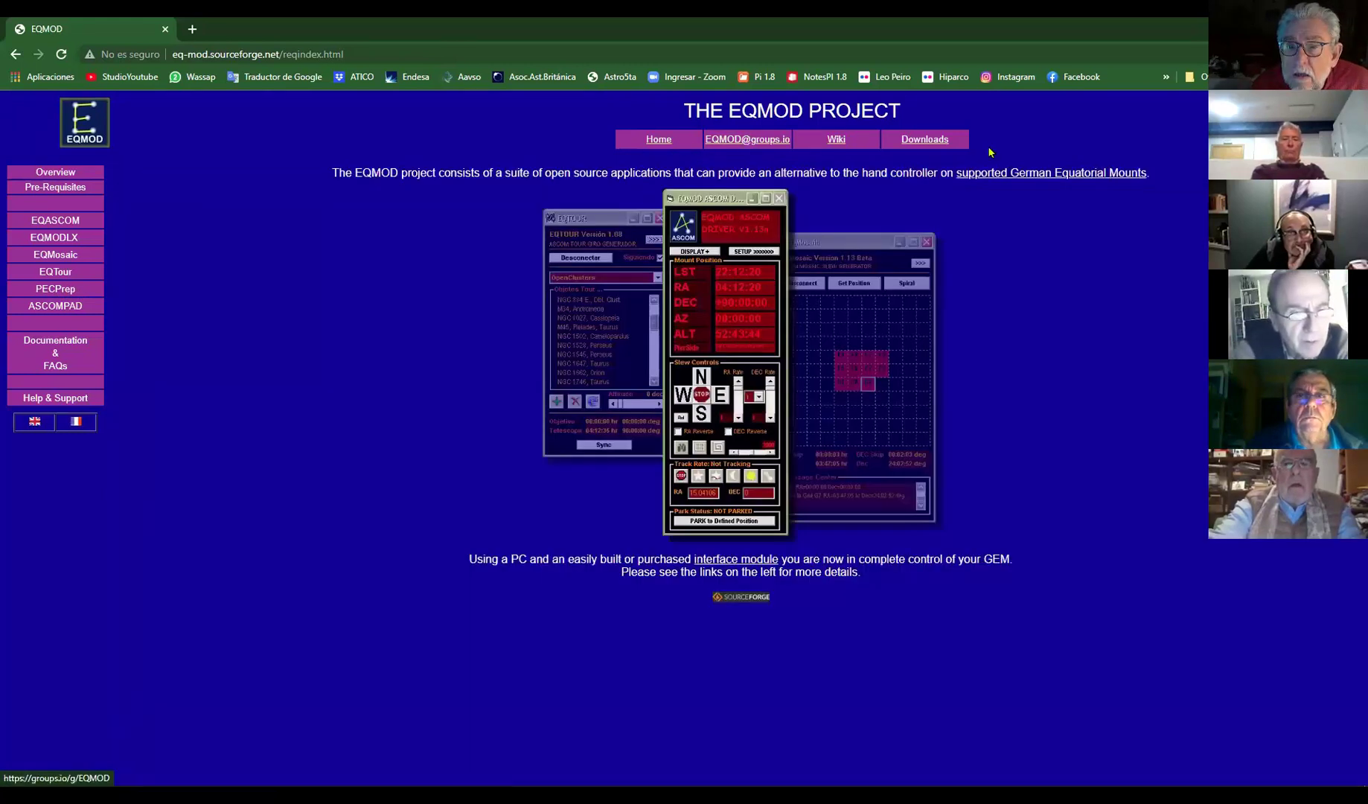
click(924, 142)
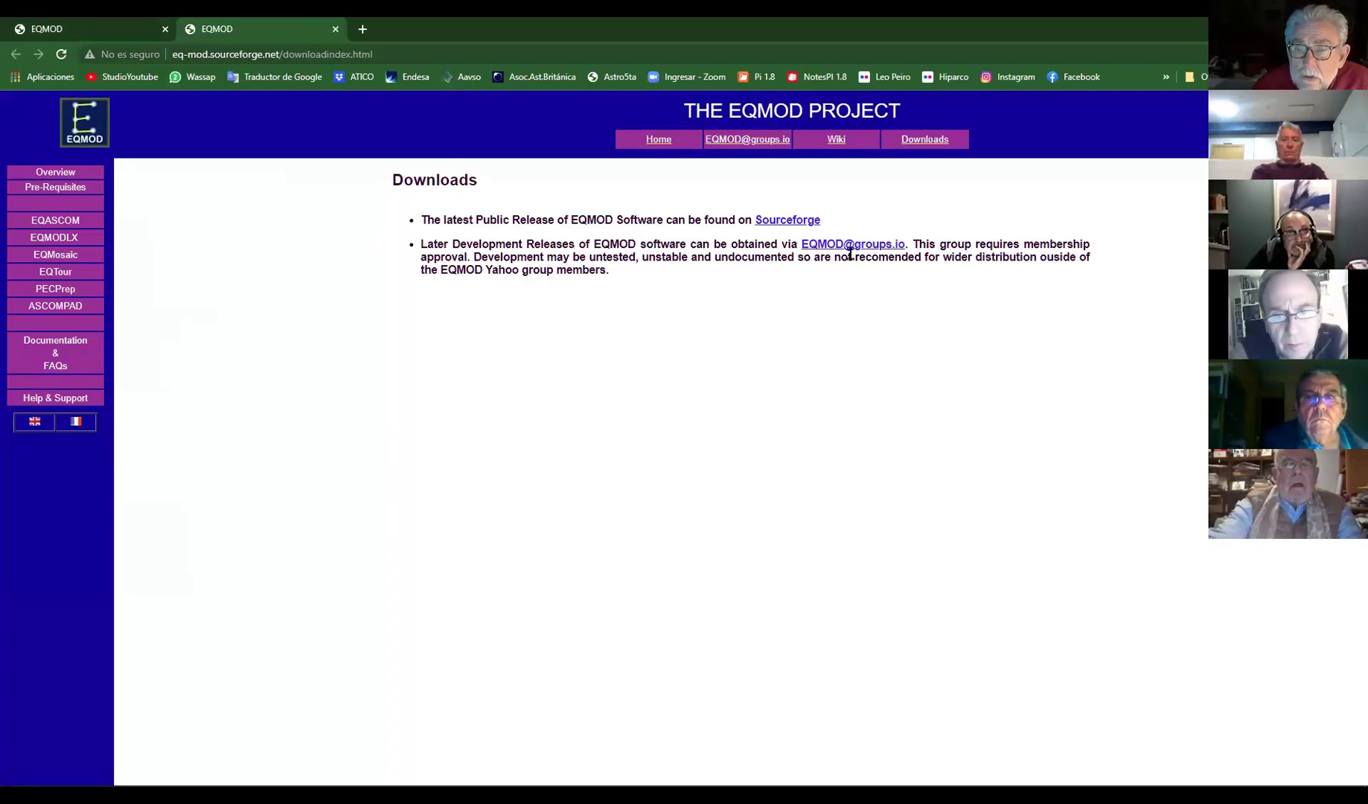
click(790, 223)
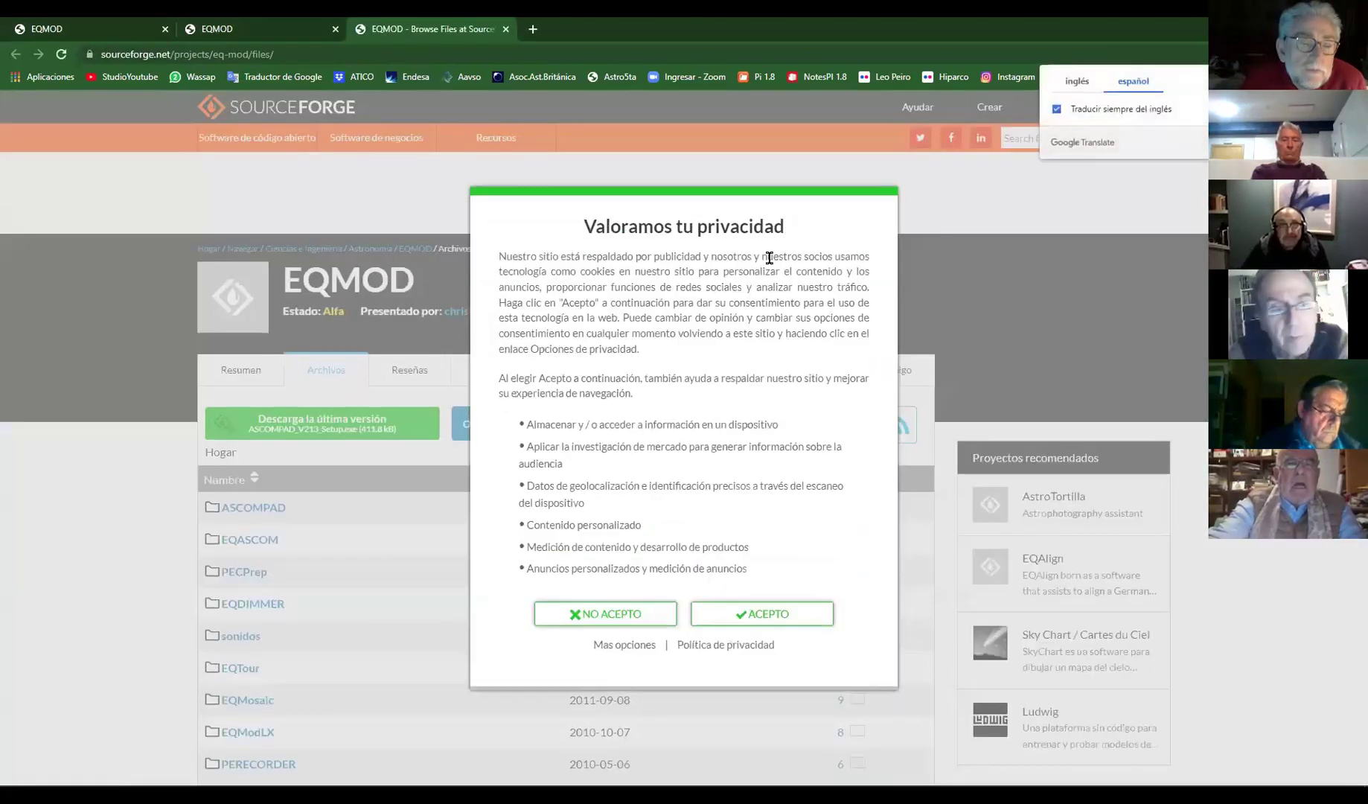
click(774, 614)
scroll(708, 342, down, 5)
scroll(708, 341, up, 3)
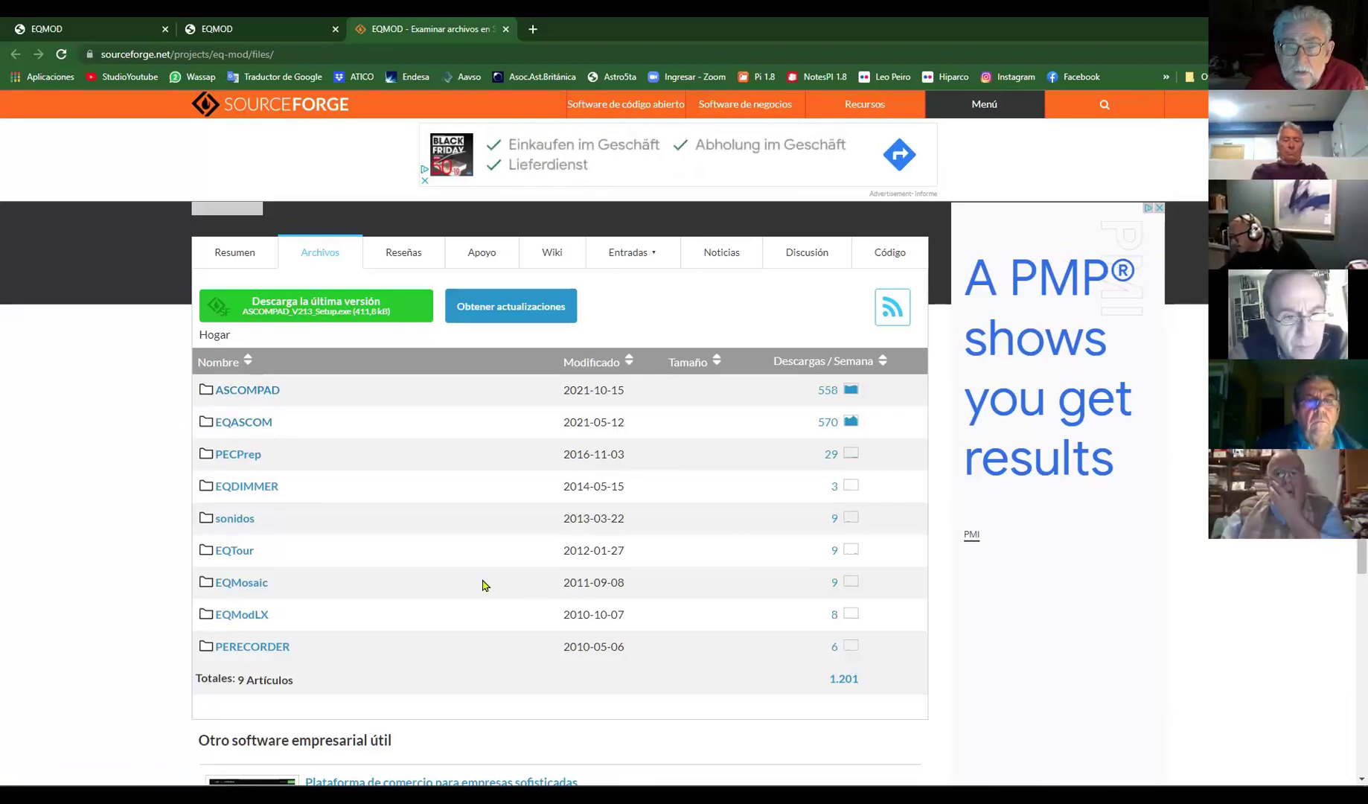
scroll(605, 199, down, 2)
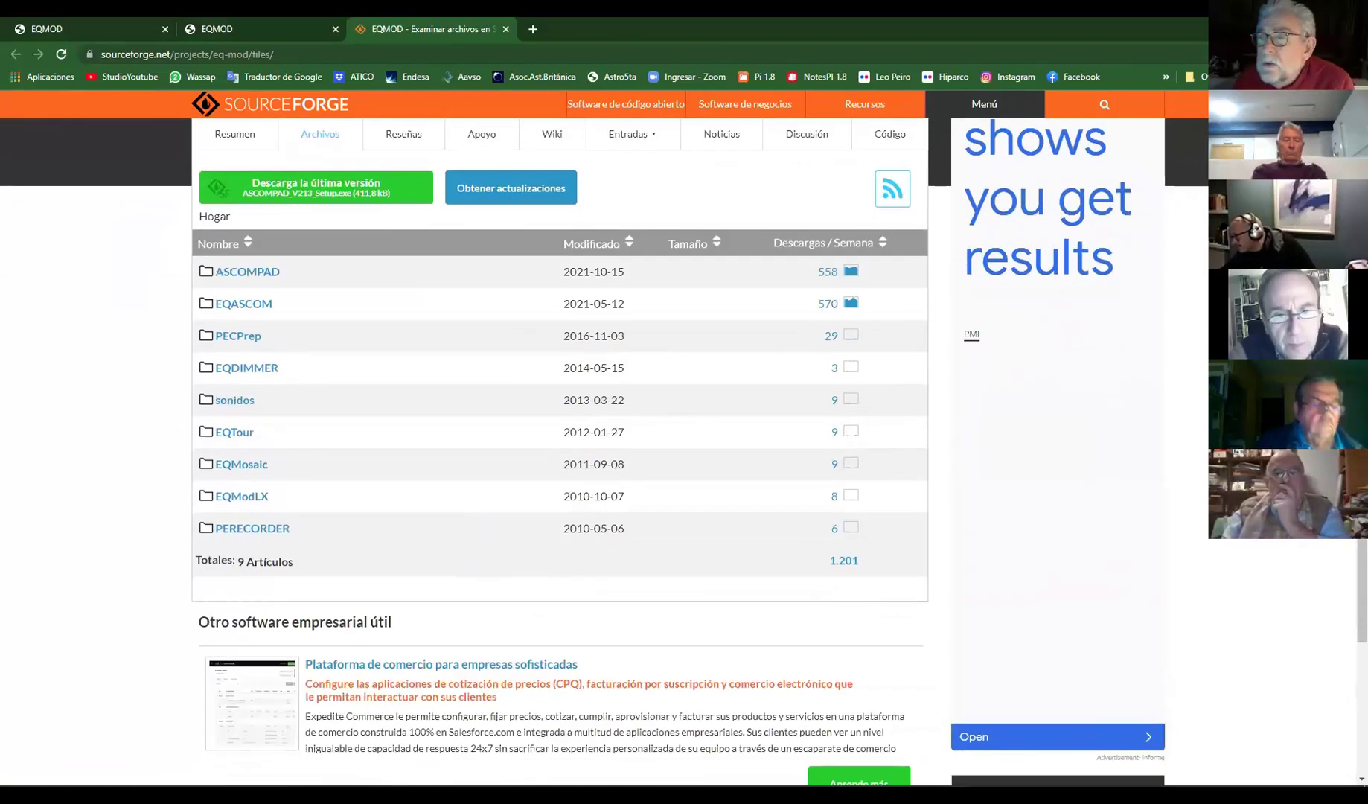
- Switch to the Windows desktop and expand the EQMOD group in the list of installed programs
key(super+d)
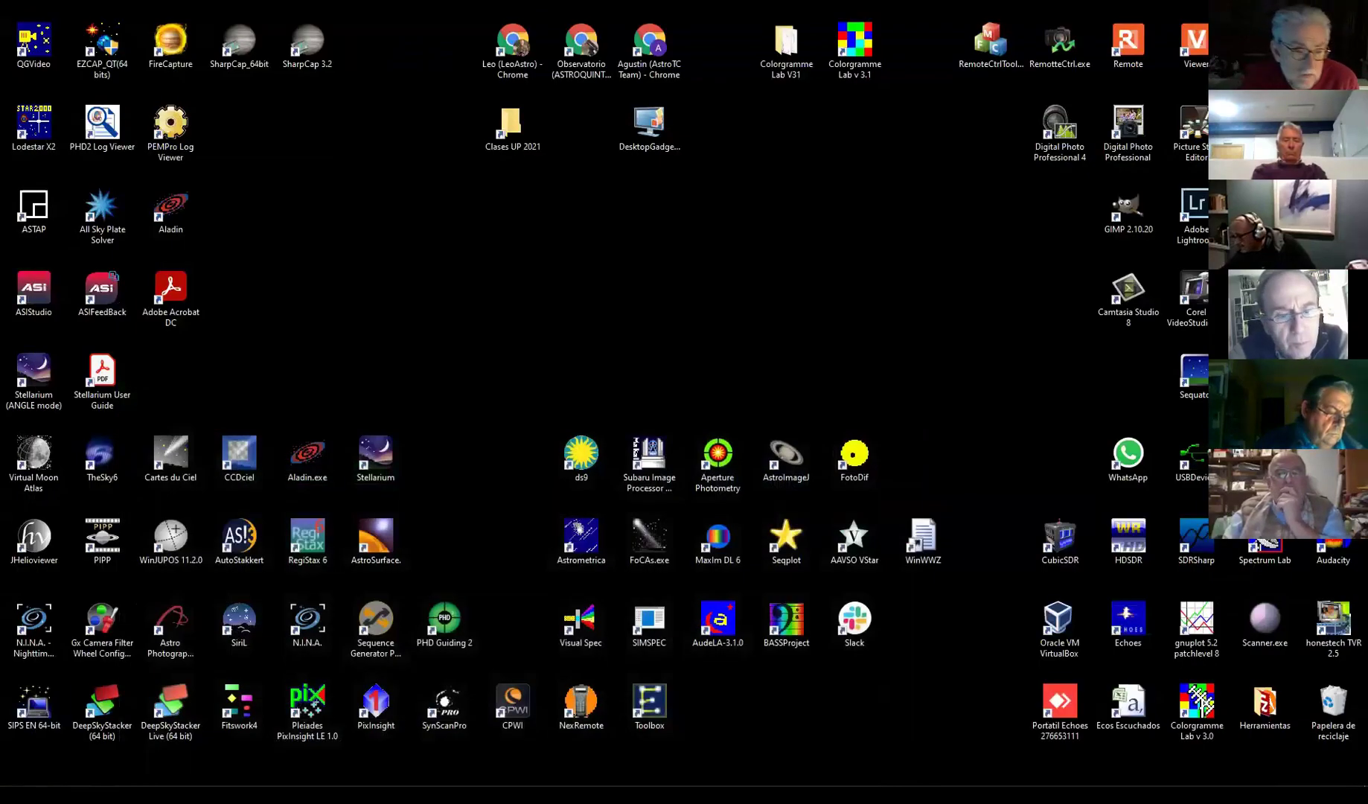
click(15, 766)
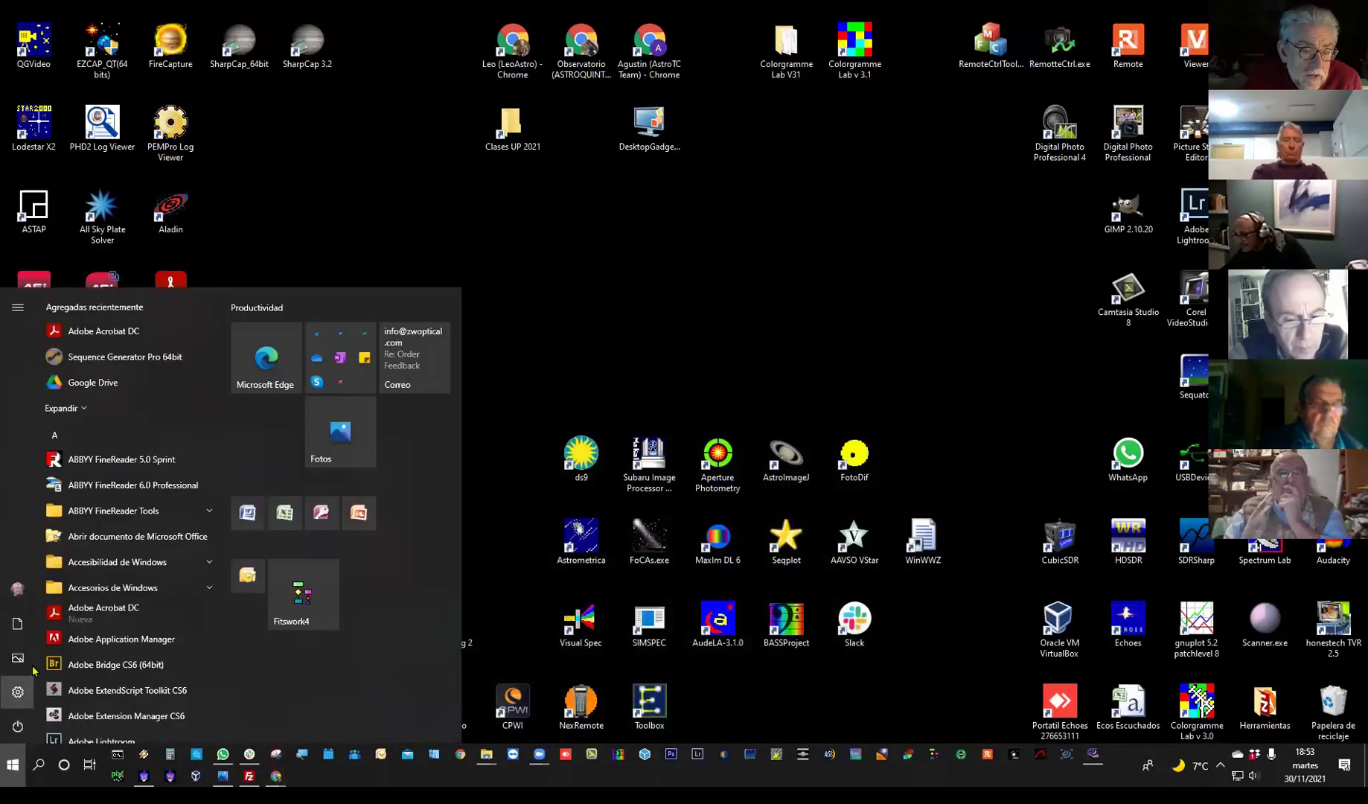
scroll(81, 417, down, 10)
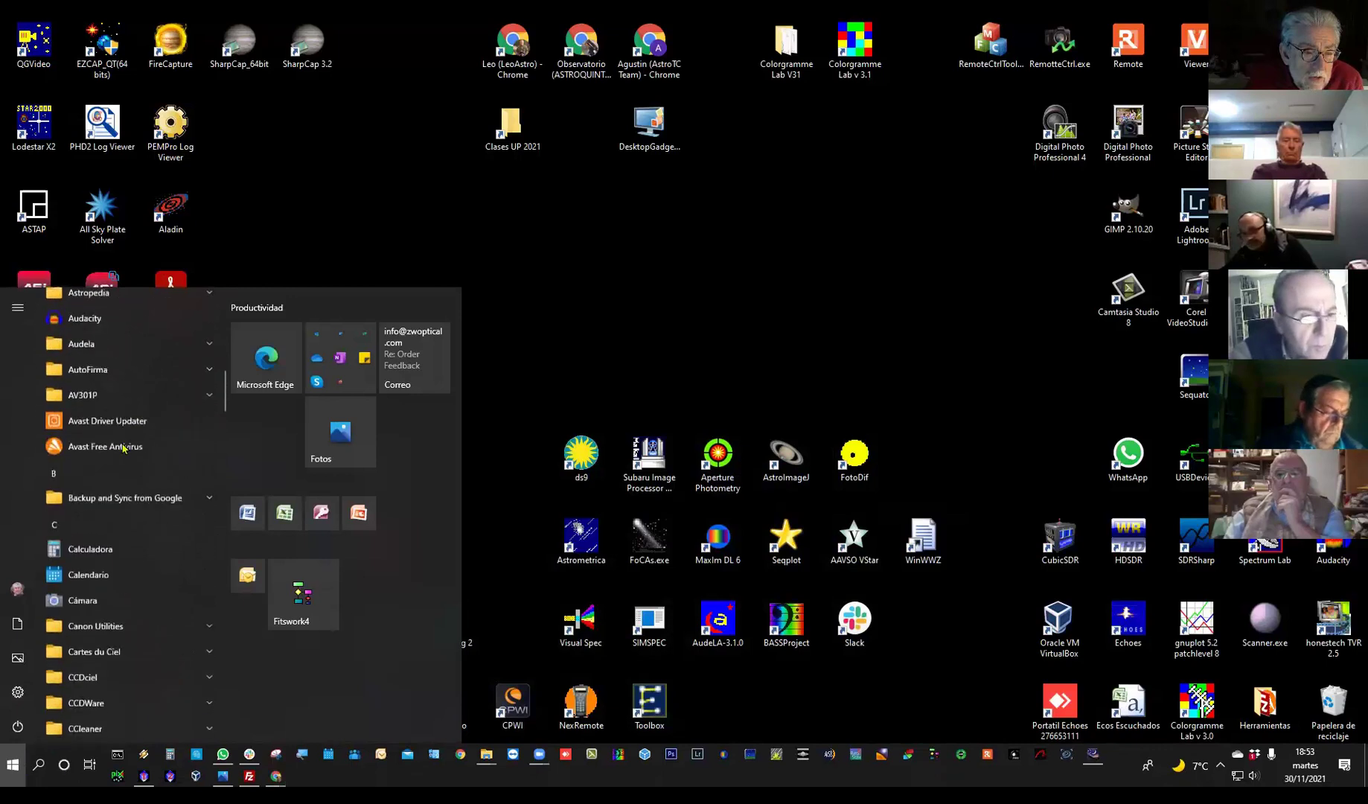
scroll(125, 447, down, 6)
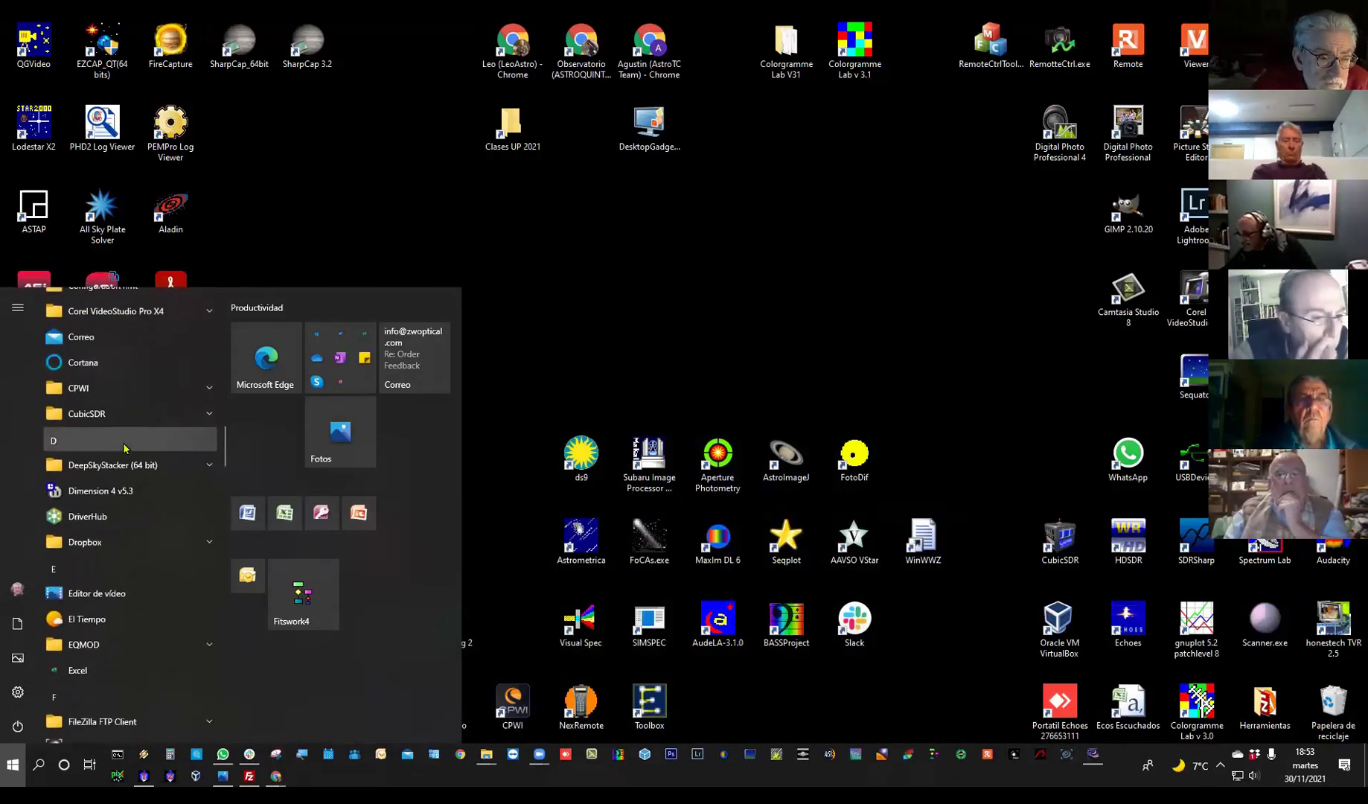
scroll(123, 557, down, 3)
scroll(124, 557, down, 3)
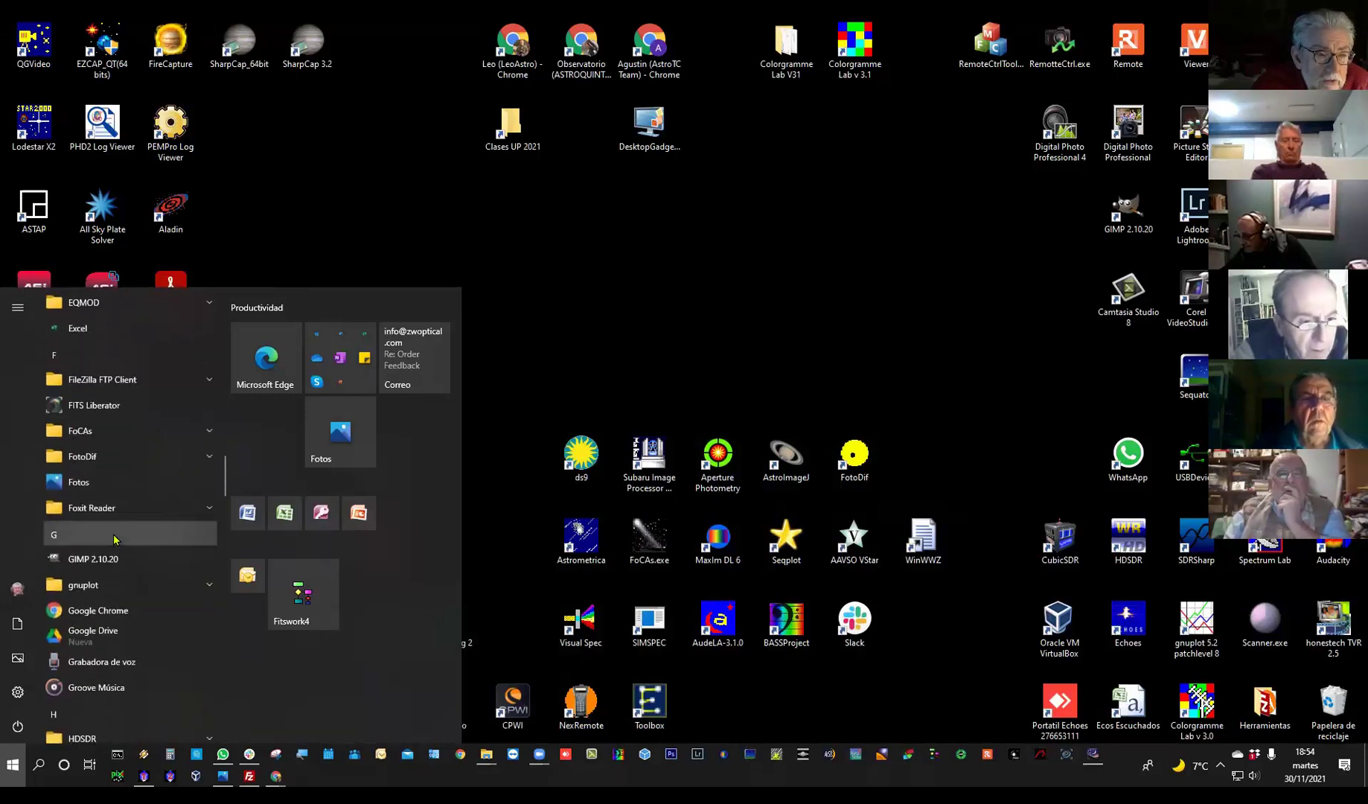
click(210, 305)
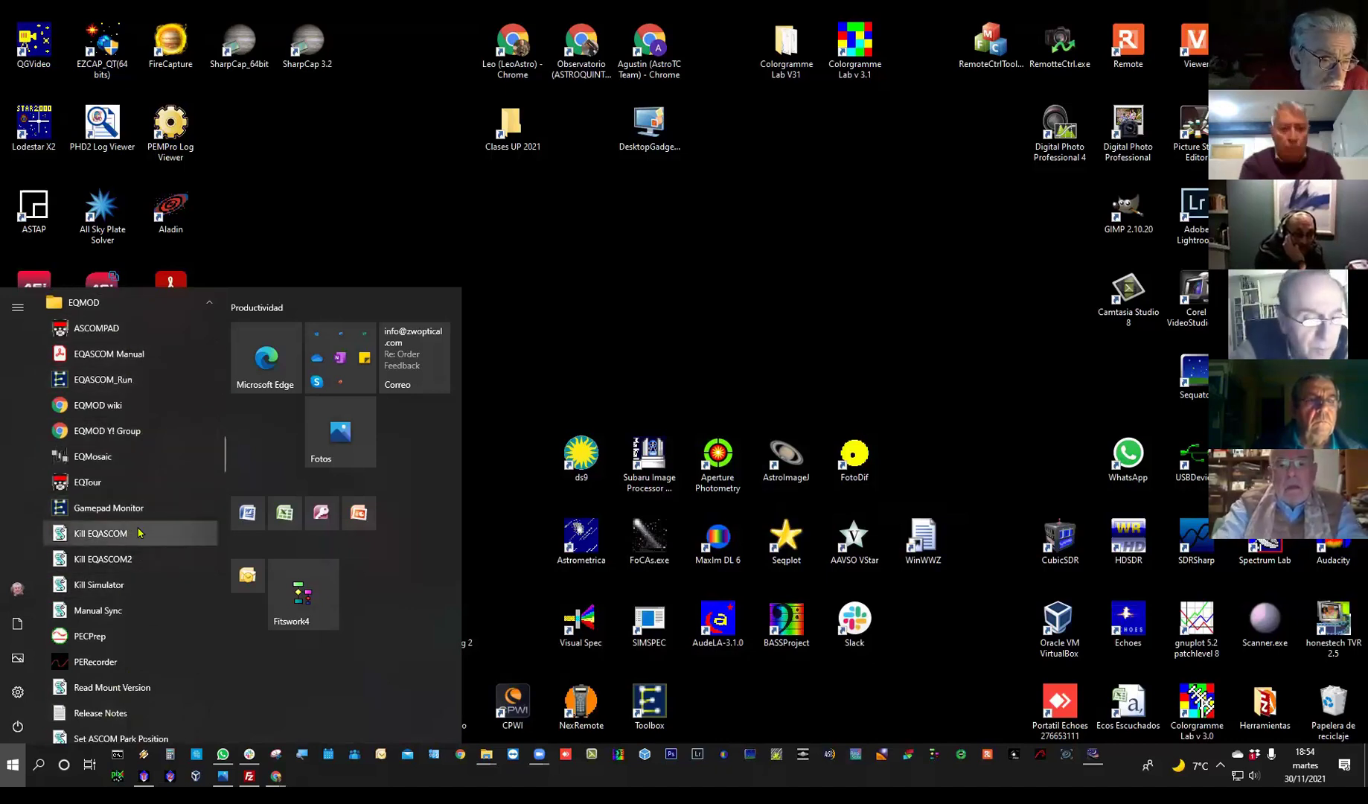
- Look through the installed EQMOD programs, launch Toolbox, and move its window toward the middle of the desktop
scroll(138, 530, down, 1)
scroll(137, 530, down, 2)
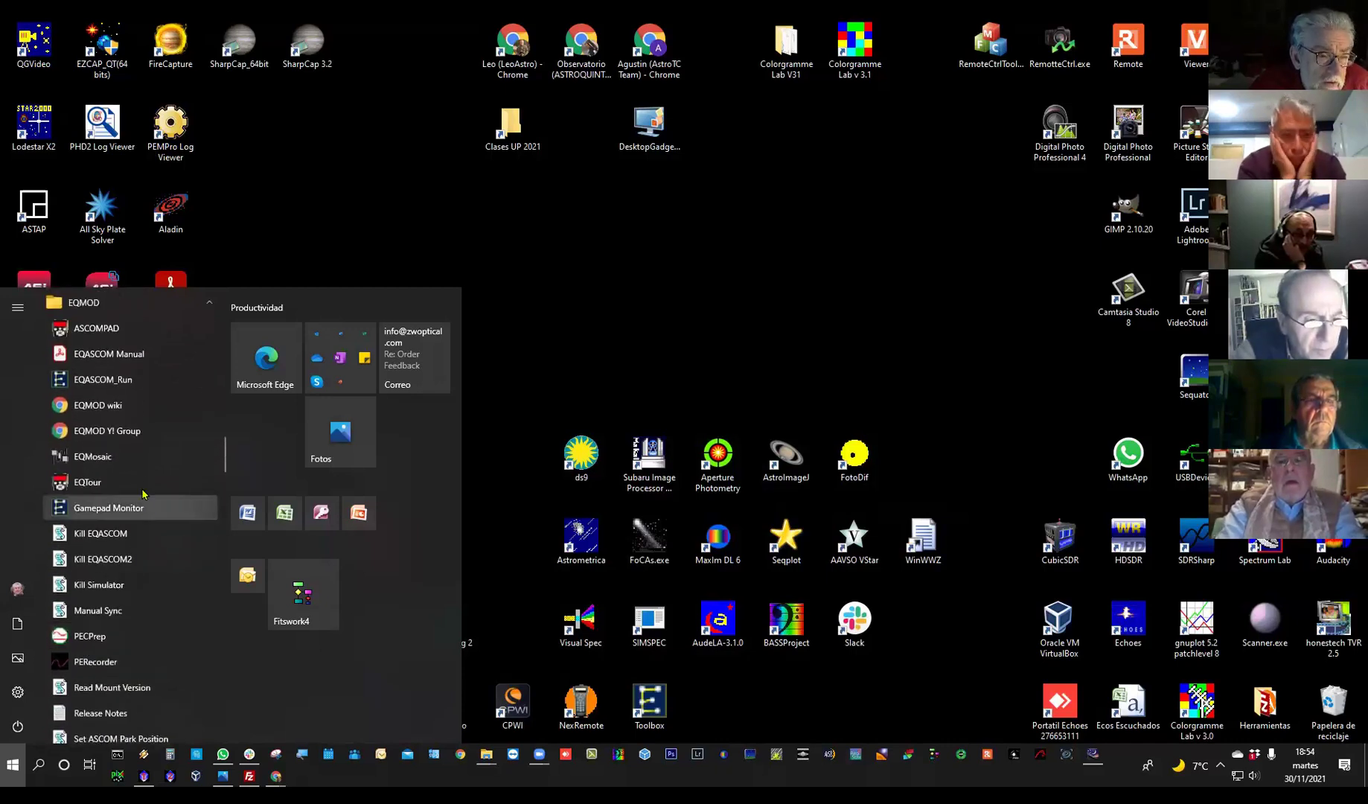
scroll(124, 472, down, 2)
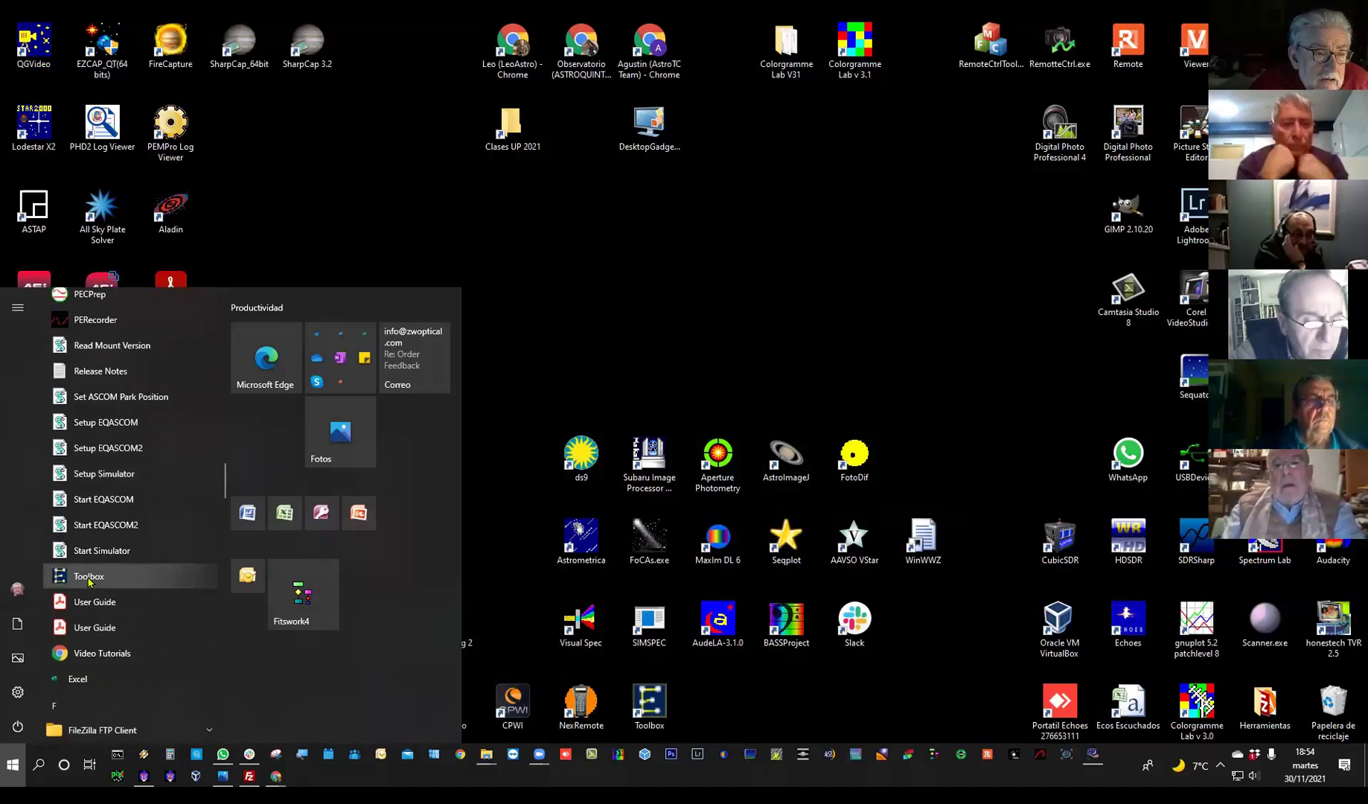
scroll(93, 584, up, 3)
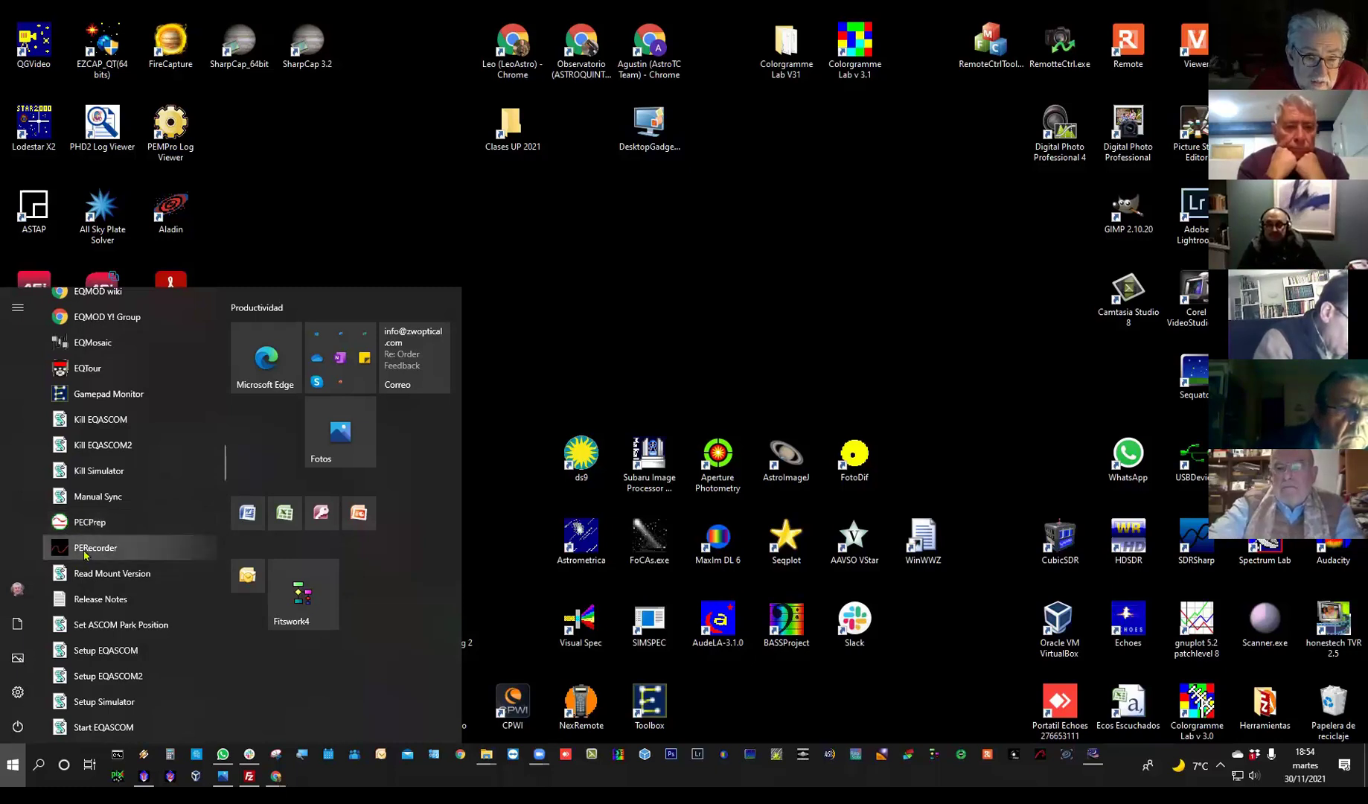
scroll(81, 536, down, 1)
scroll(81, 536, down, 4)
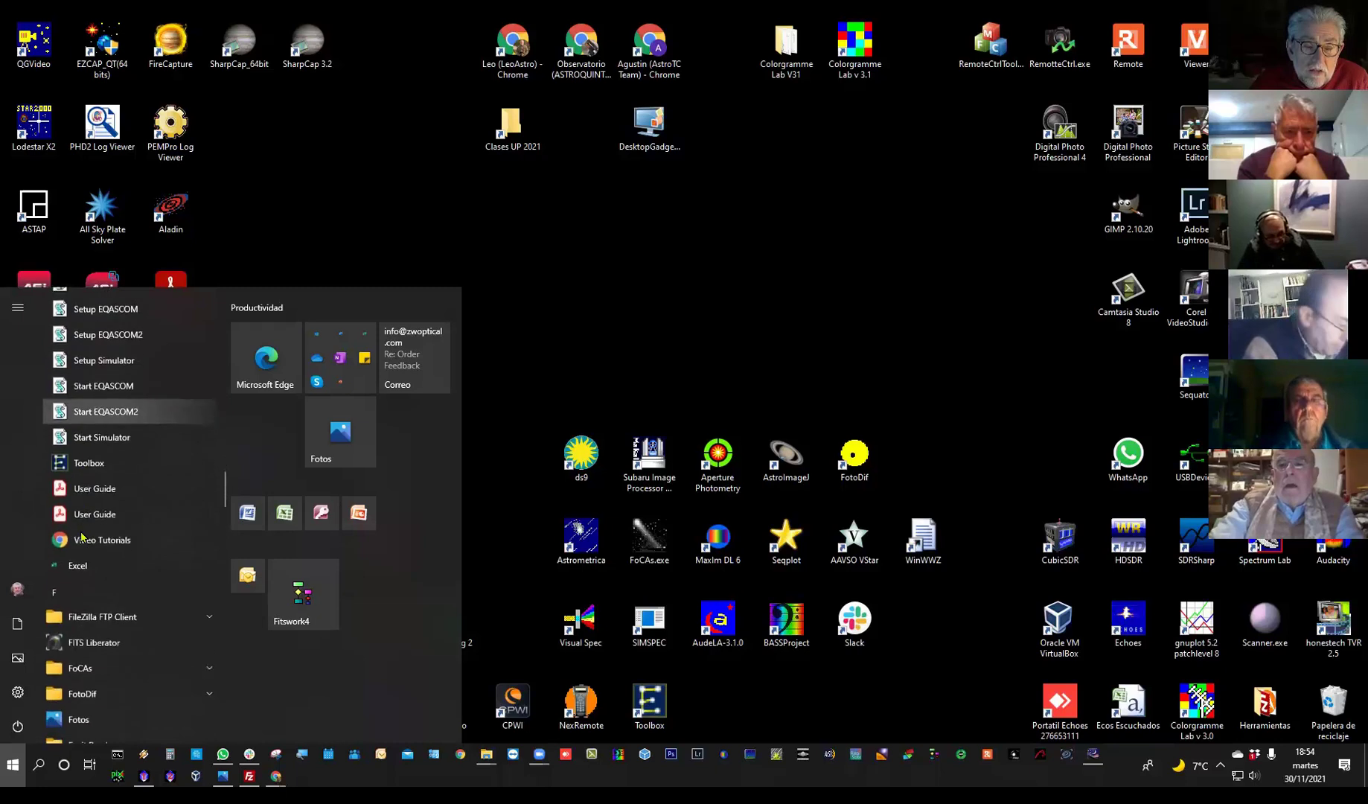
click(95, 464)
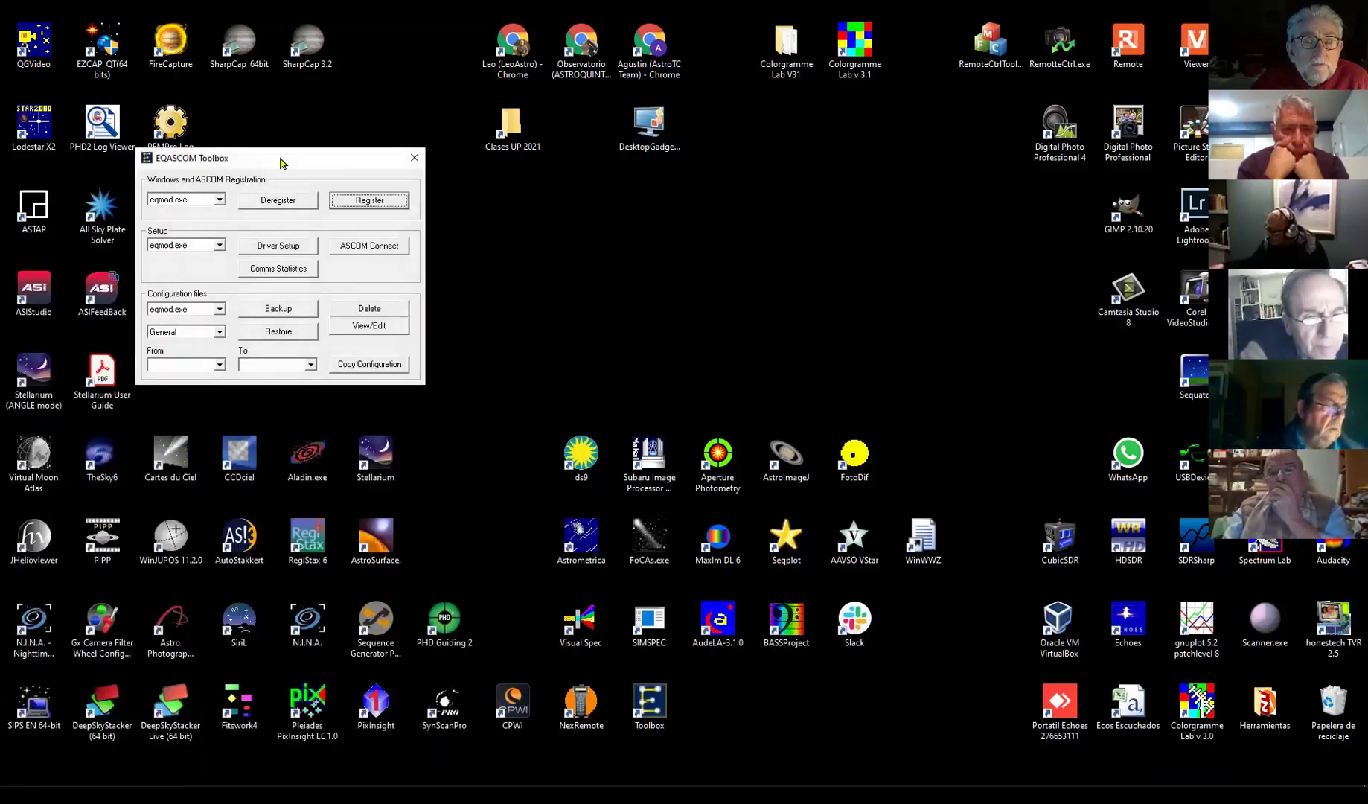
drag(281, 162, 659, 246)
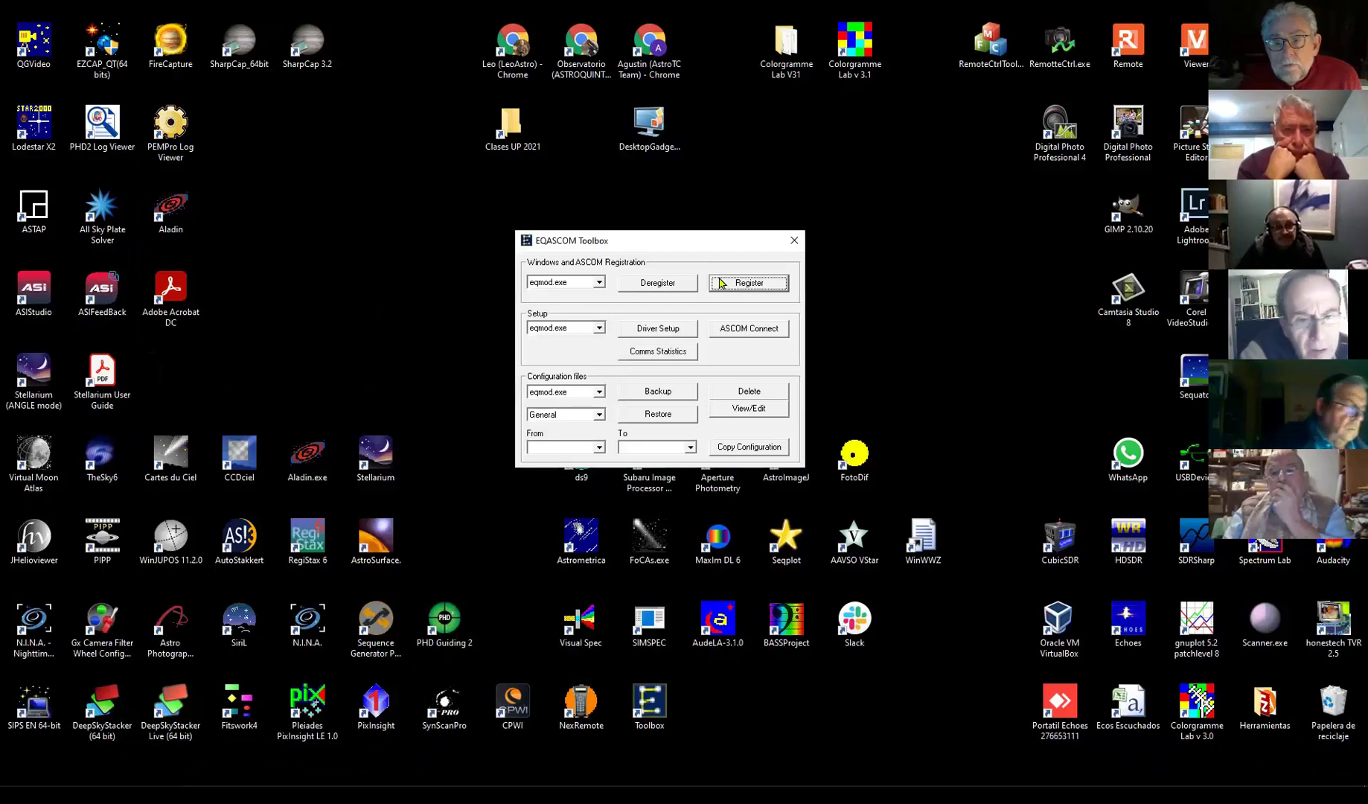
- Select eqmod_sim.exe as the setup driver, open its driver setup, and bring the configuration window over the Toolbox
click(600, 331)
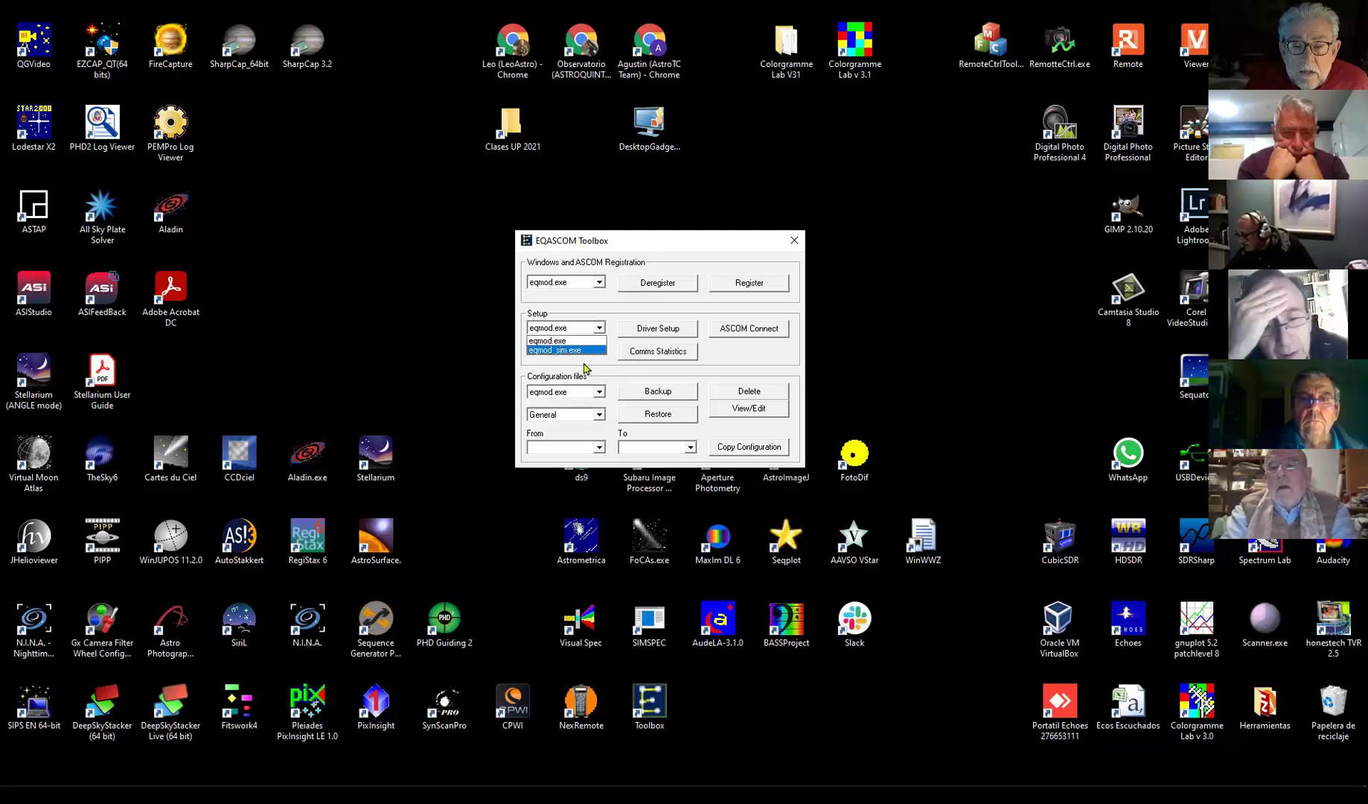
click(565, 351)
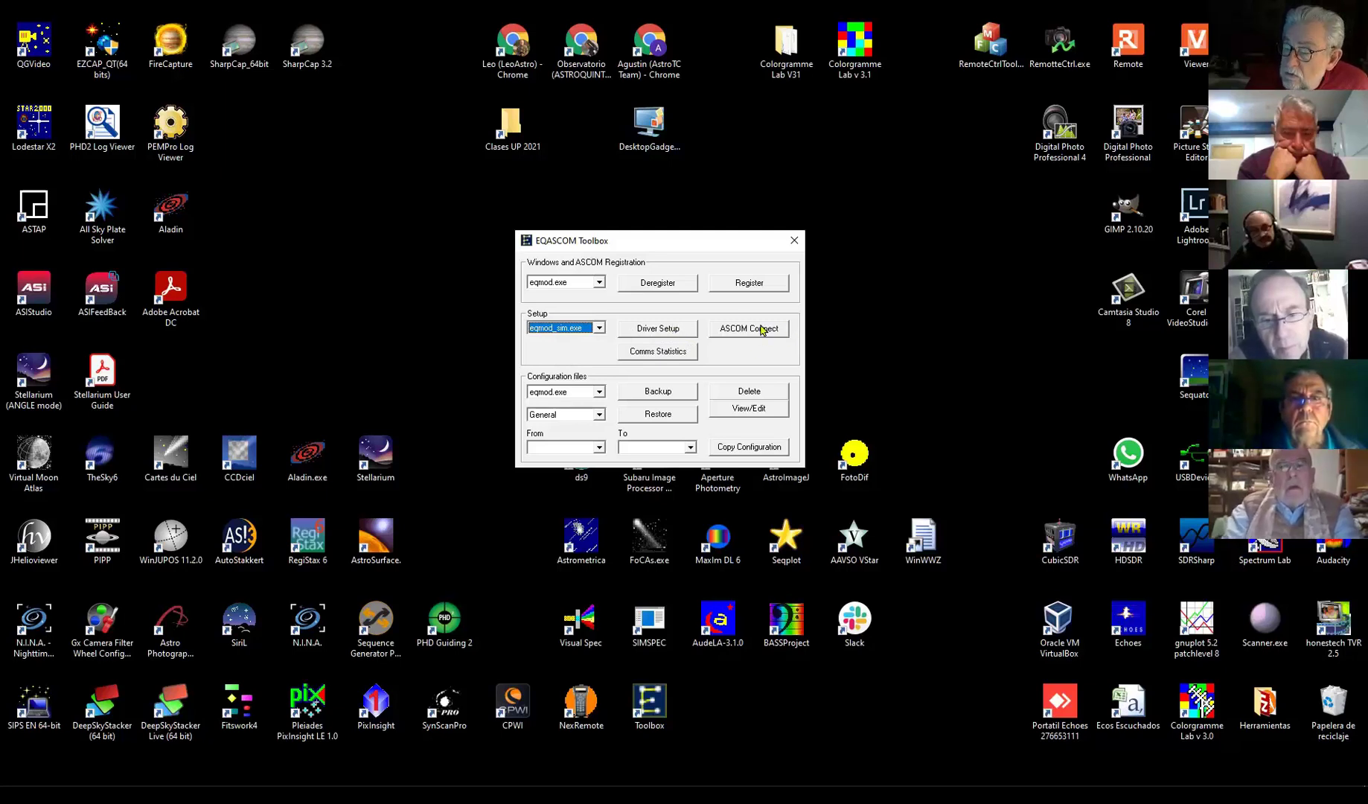
click(666, 332)
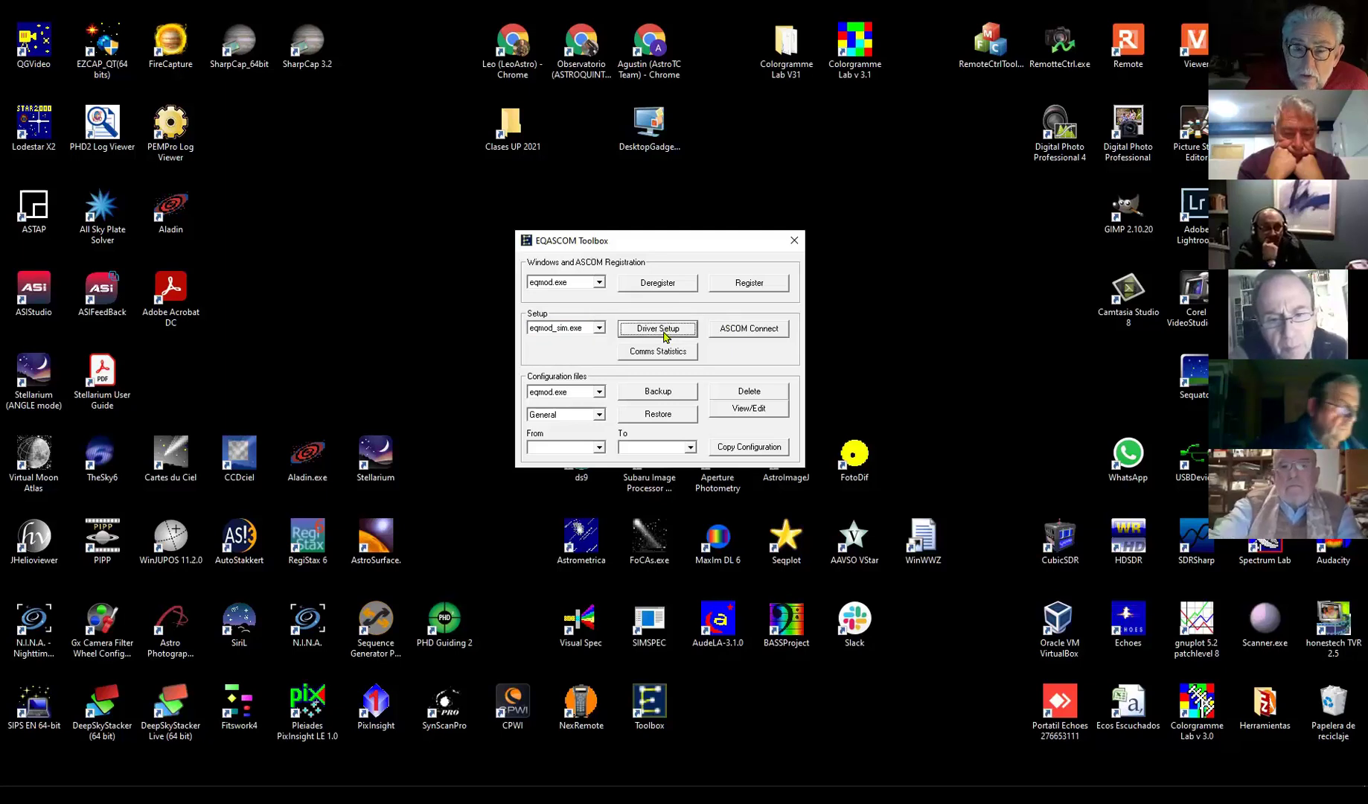
click(464, 201)
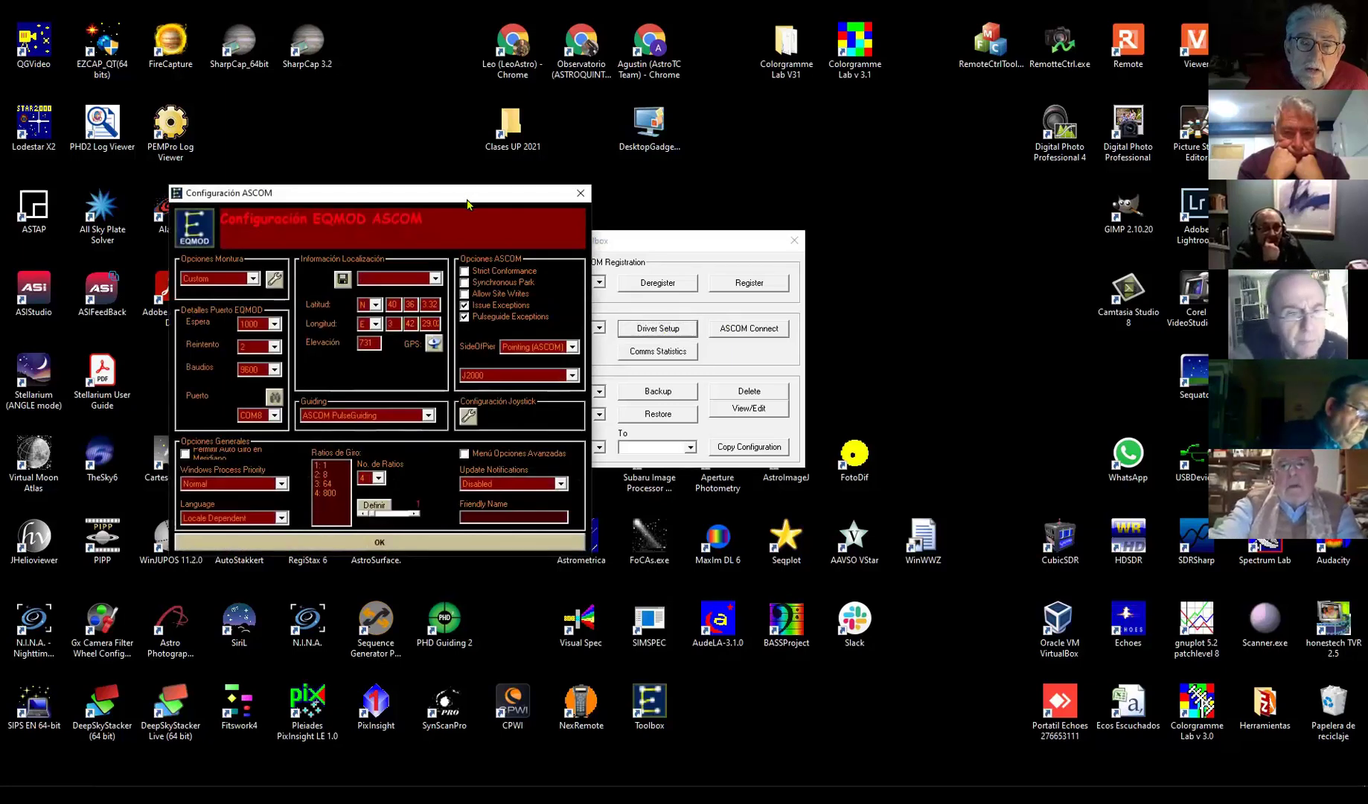
drag(467, 203, 748, 203)
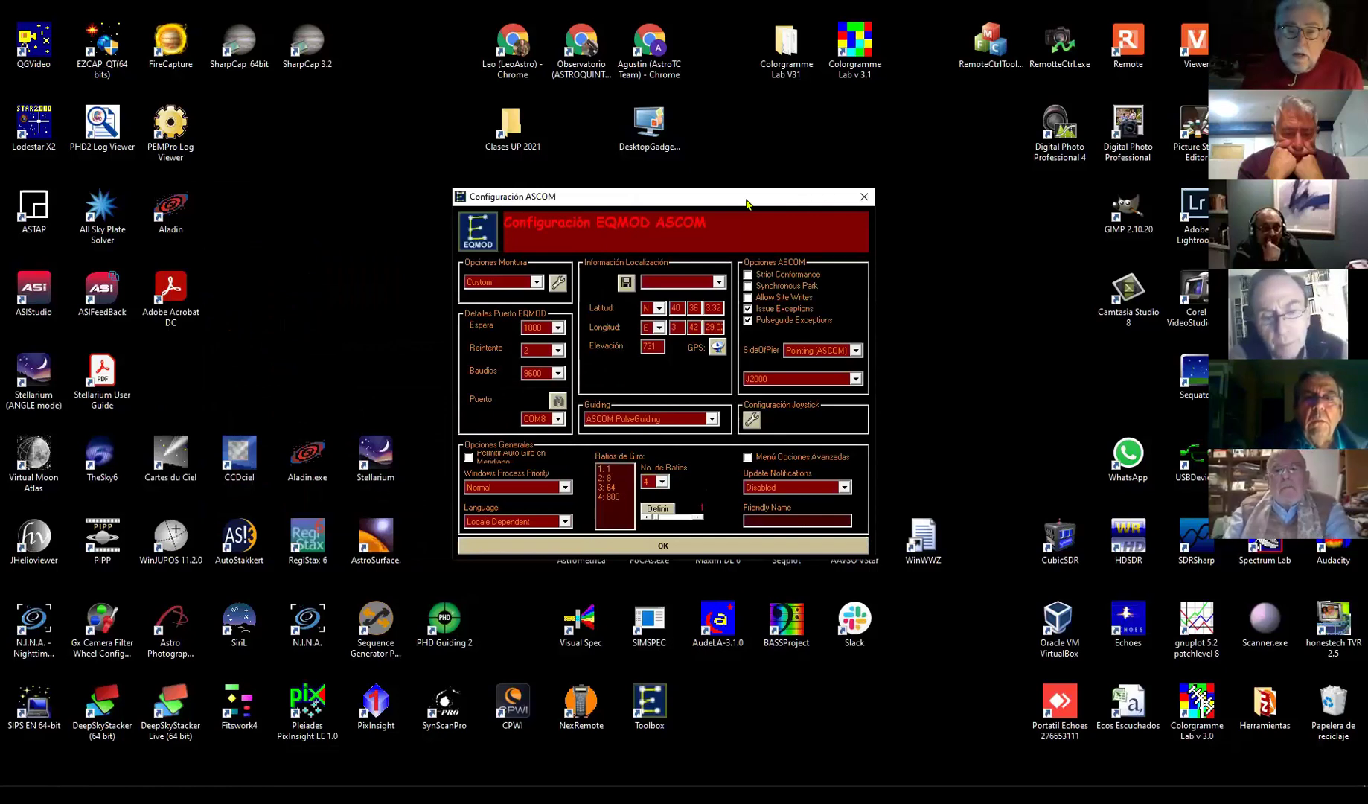
- Review the mount options, keep Custom selected, and open the custom mount settings beside the configuration window
click(536, 283)
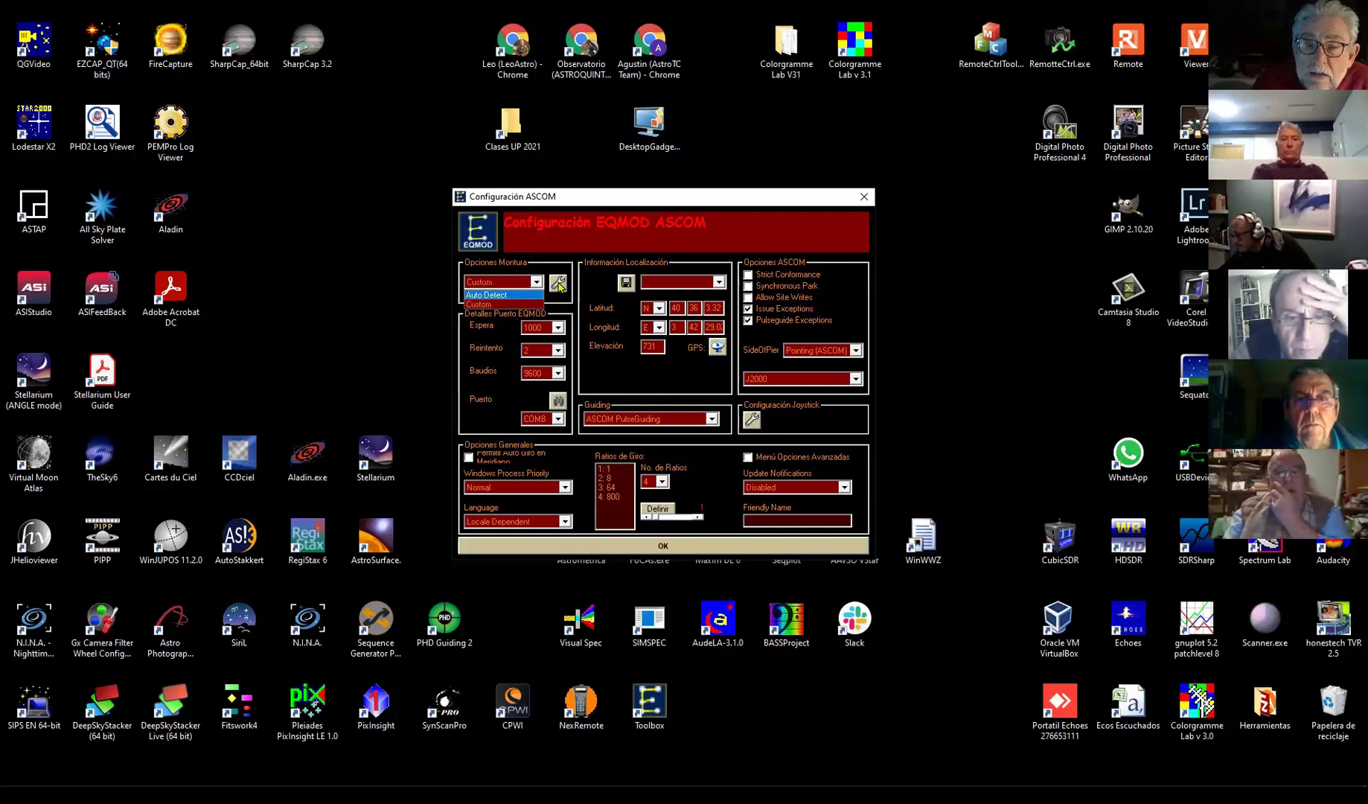
click(559, 284)
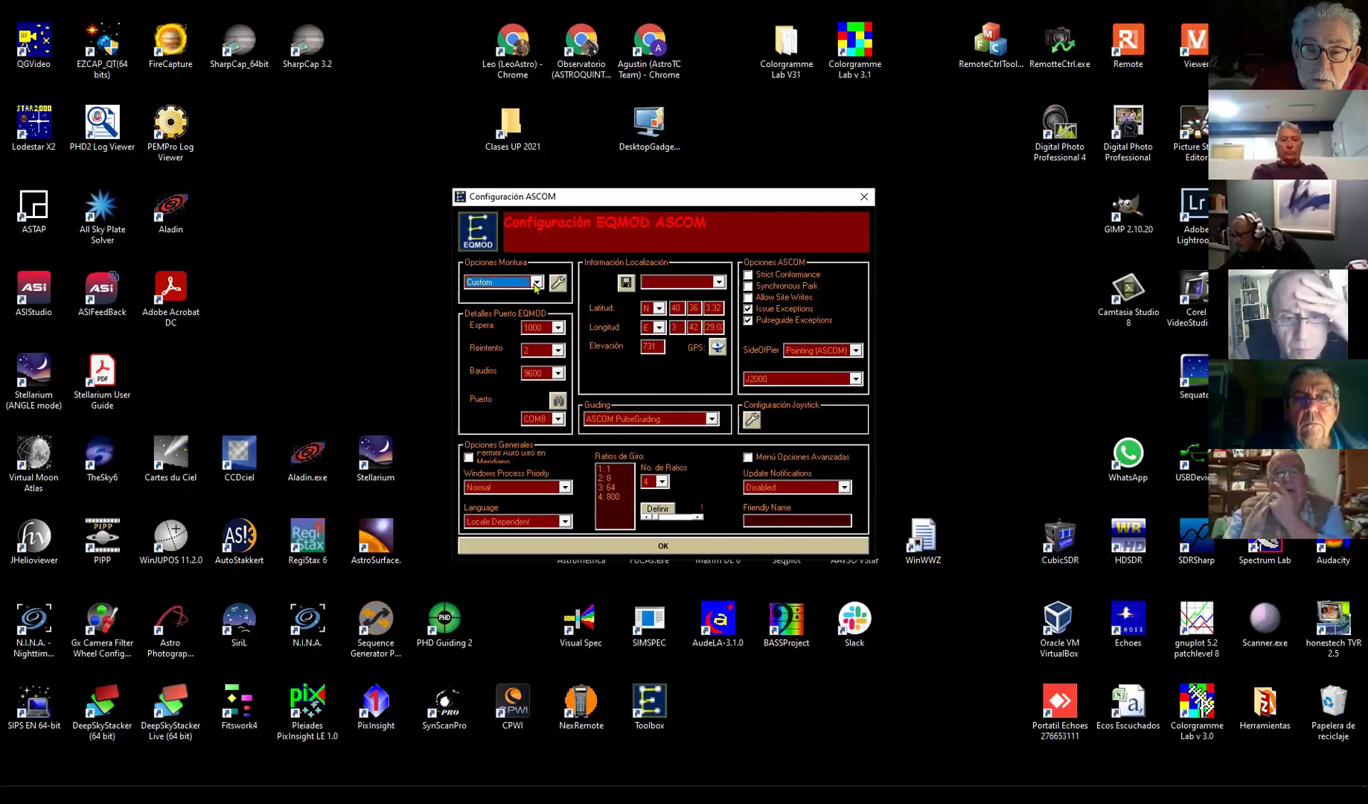
click(536, 283)
click(536, 283)
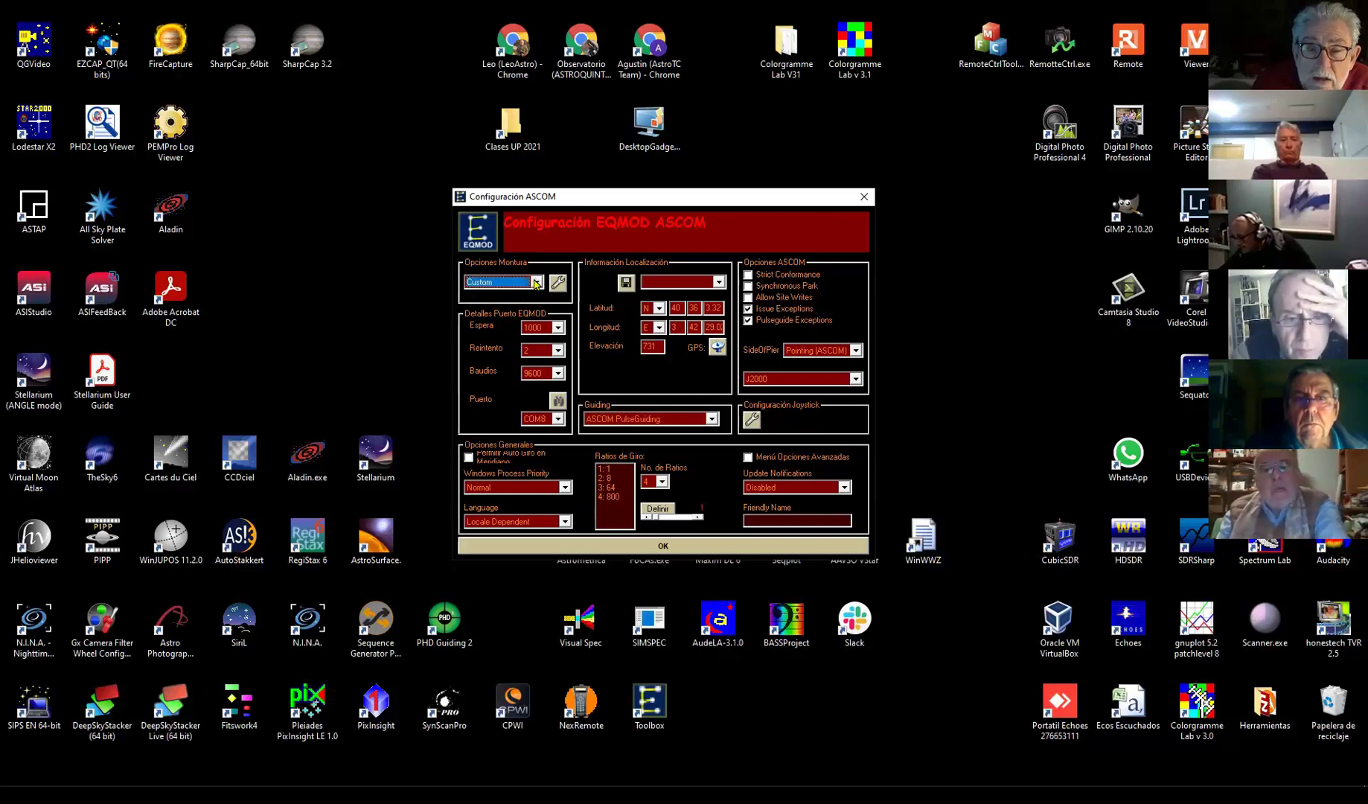
click(560, 284)
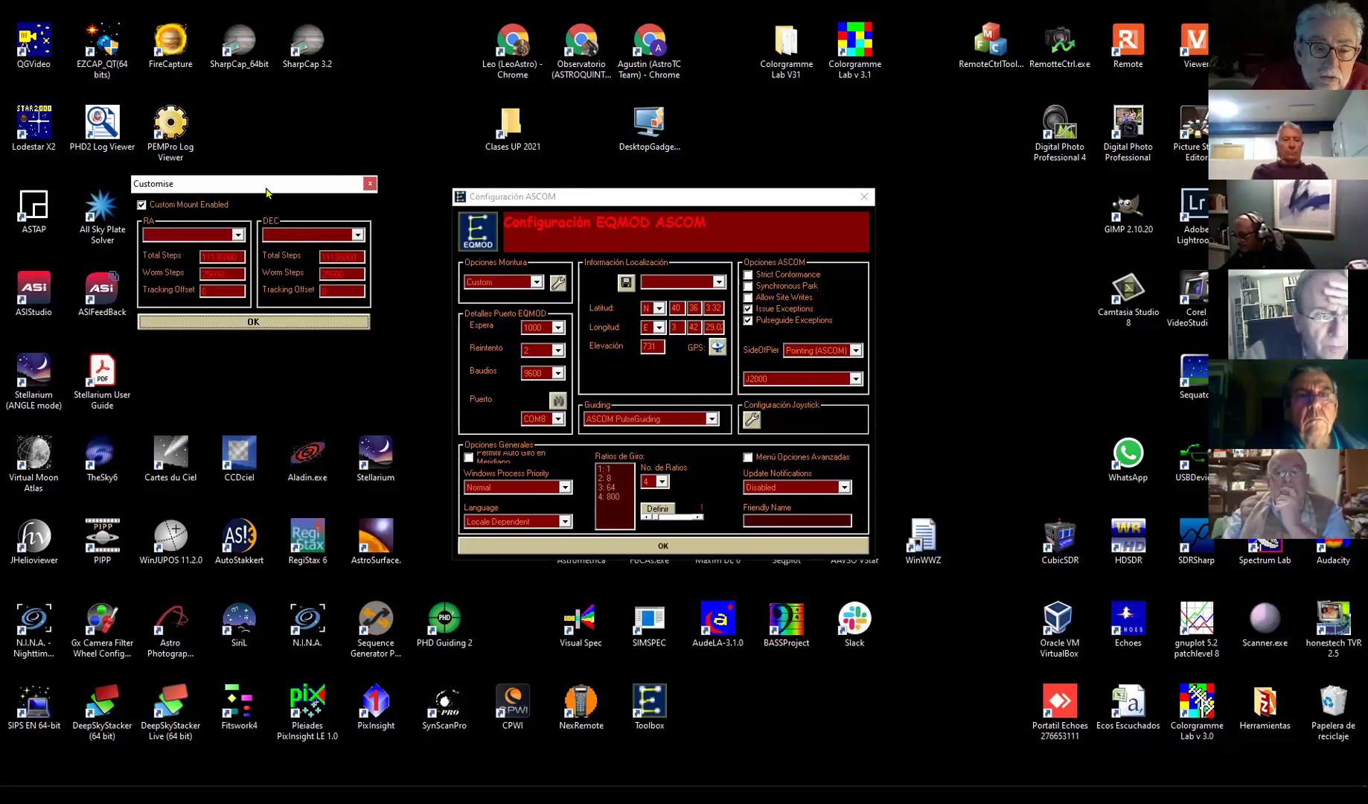
drag(267, 192, 343, 266)
- Choose the EQ8 preset for both the RA and DEC axes and confirm the custom mount settings
click(314, 308)
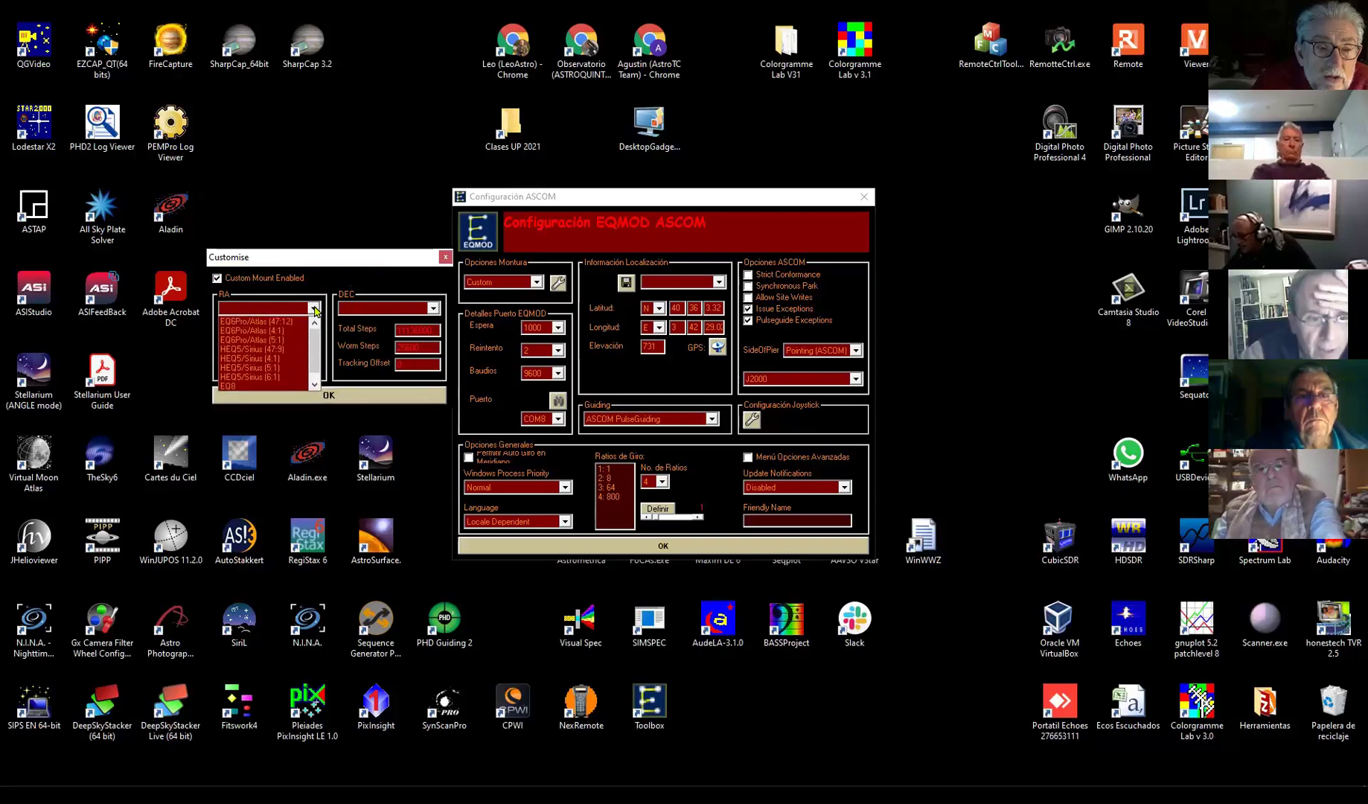
scroll(270, 349, down, 1)
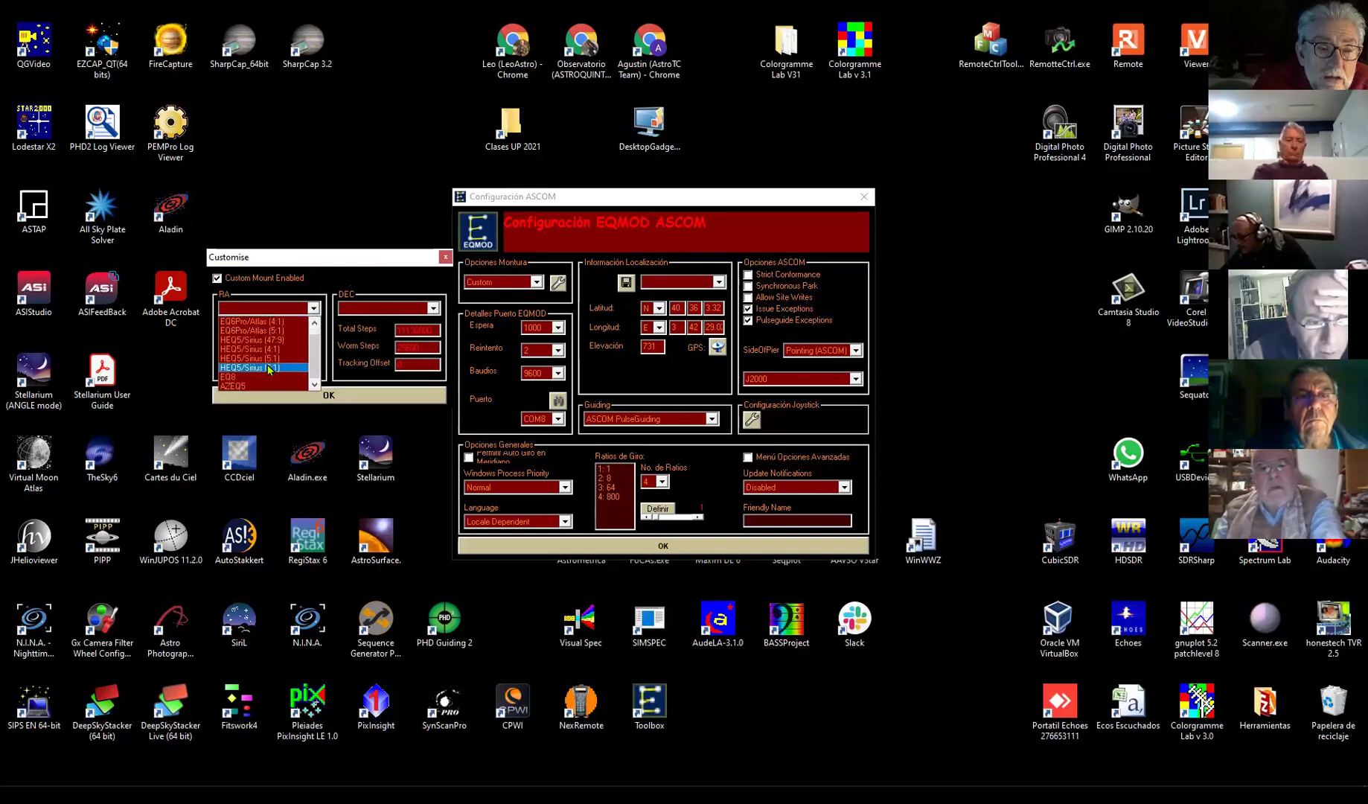
scroll(274, 338, up, 1)
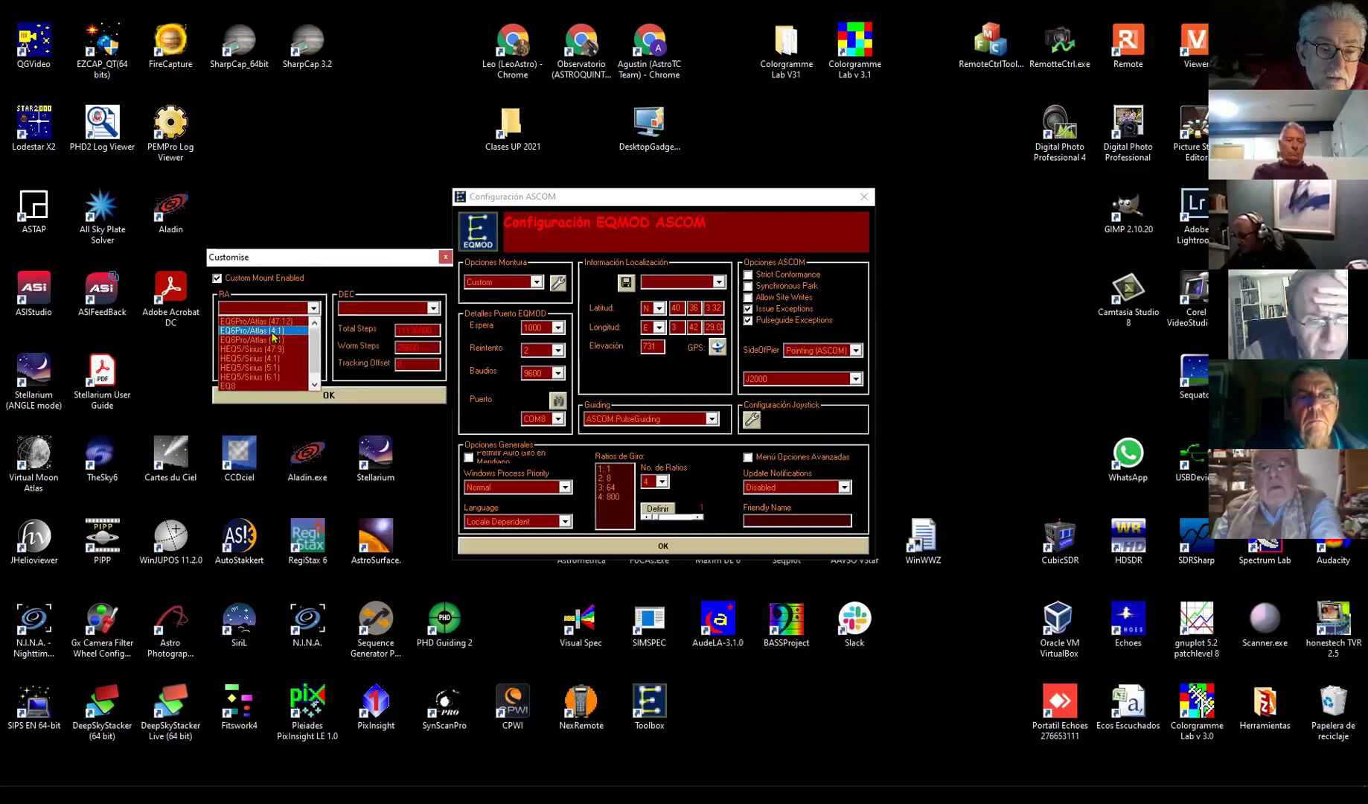
scroll(273, 381, down, 1)
click(228, 378)
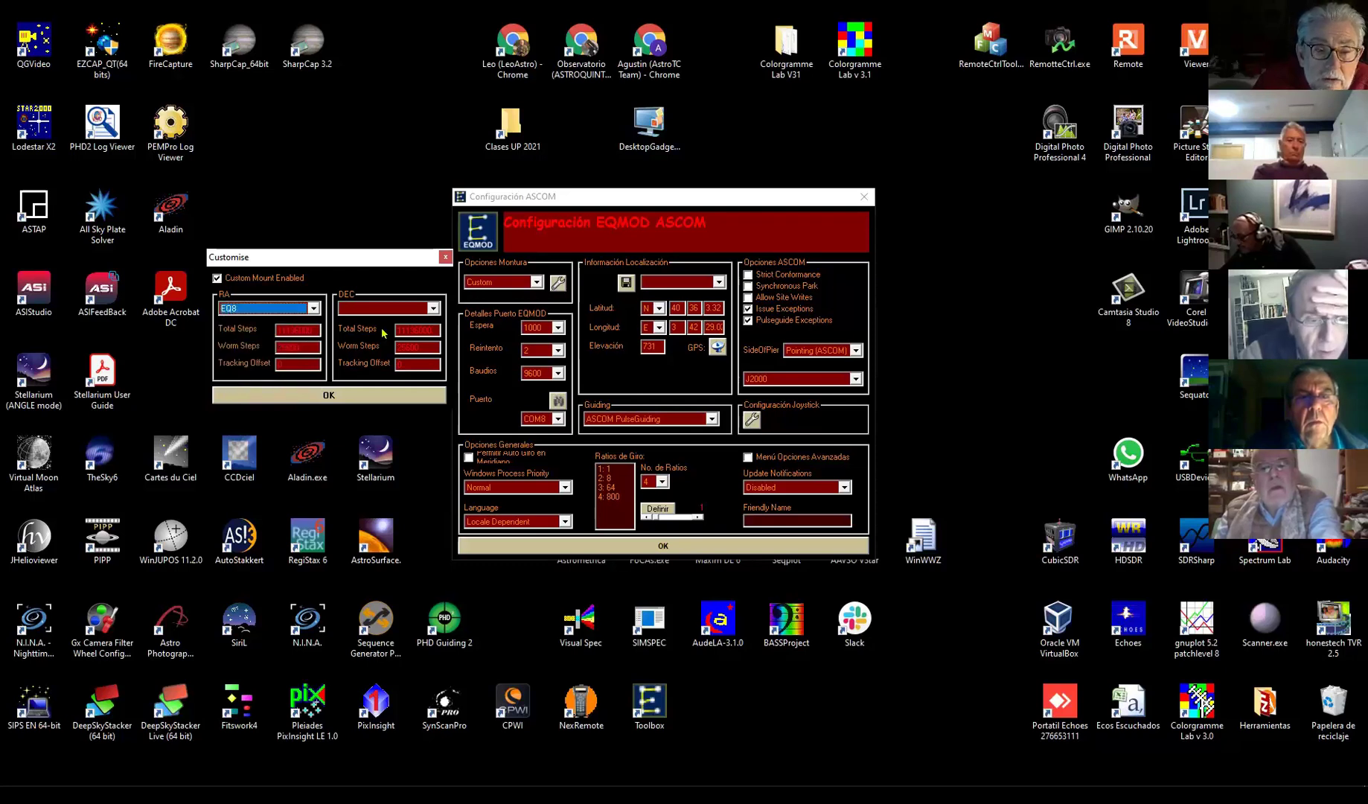
click(434, 308)
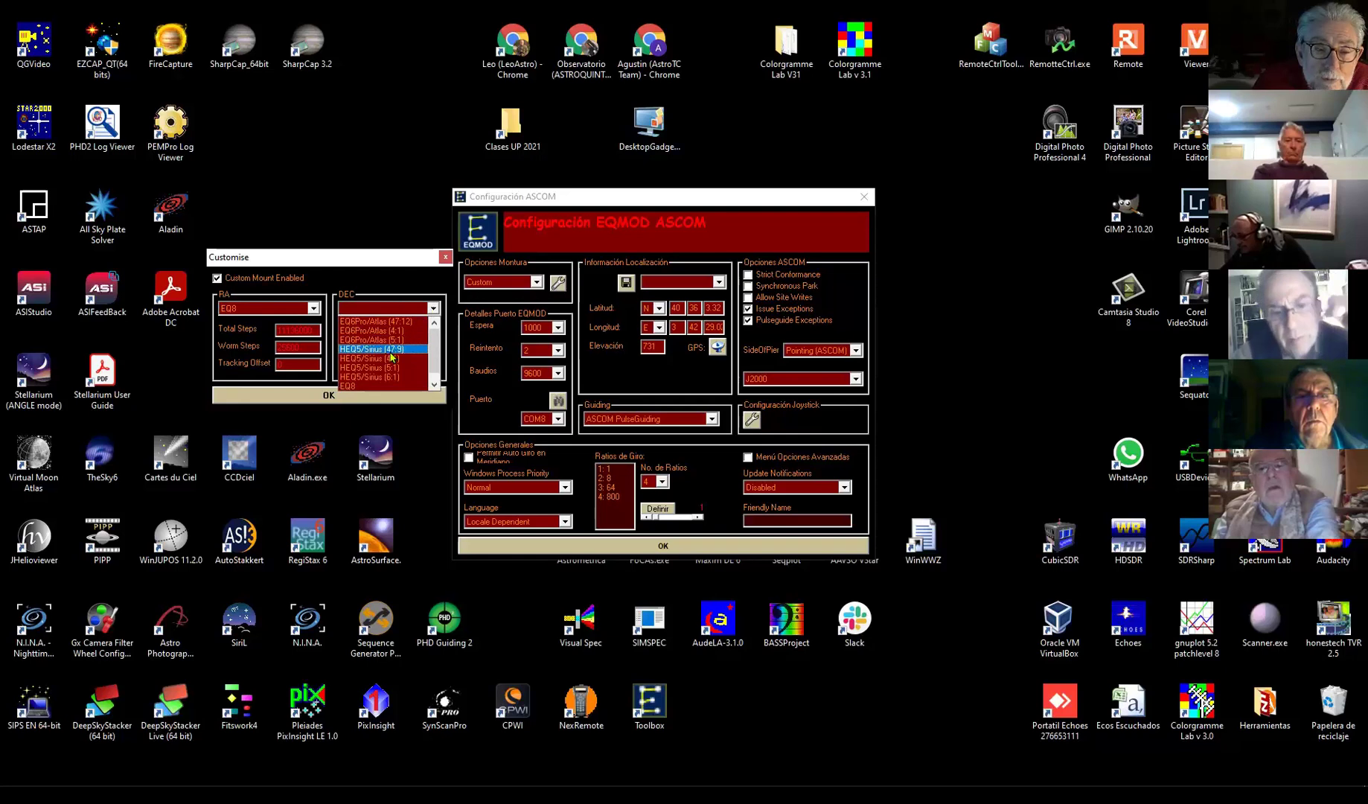
click(366, 386)
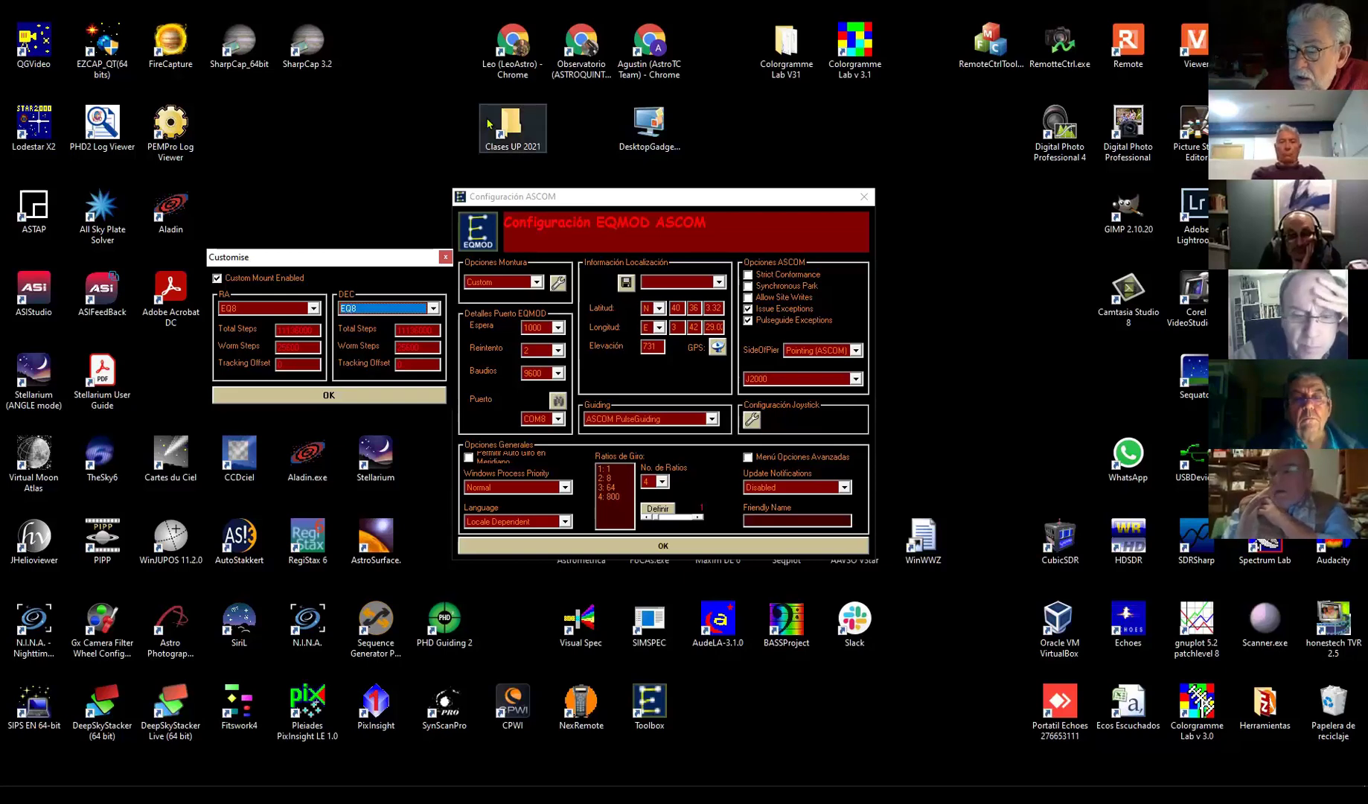
click(337, 396)
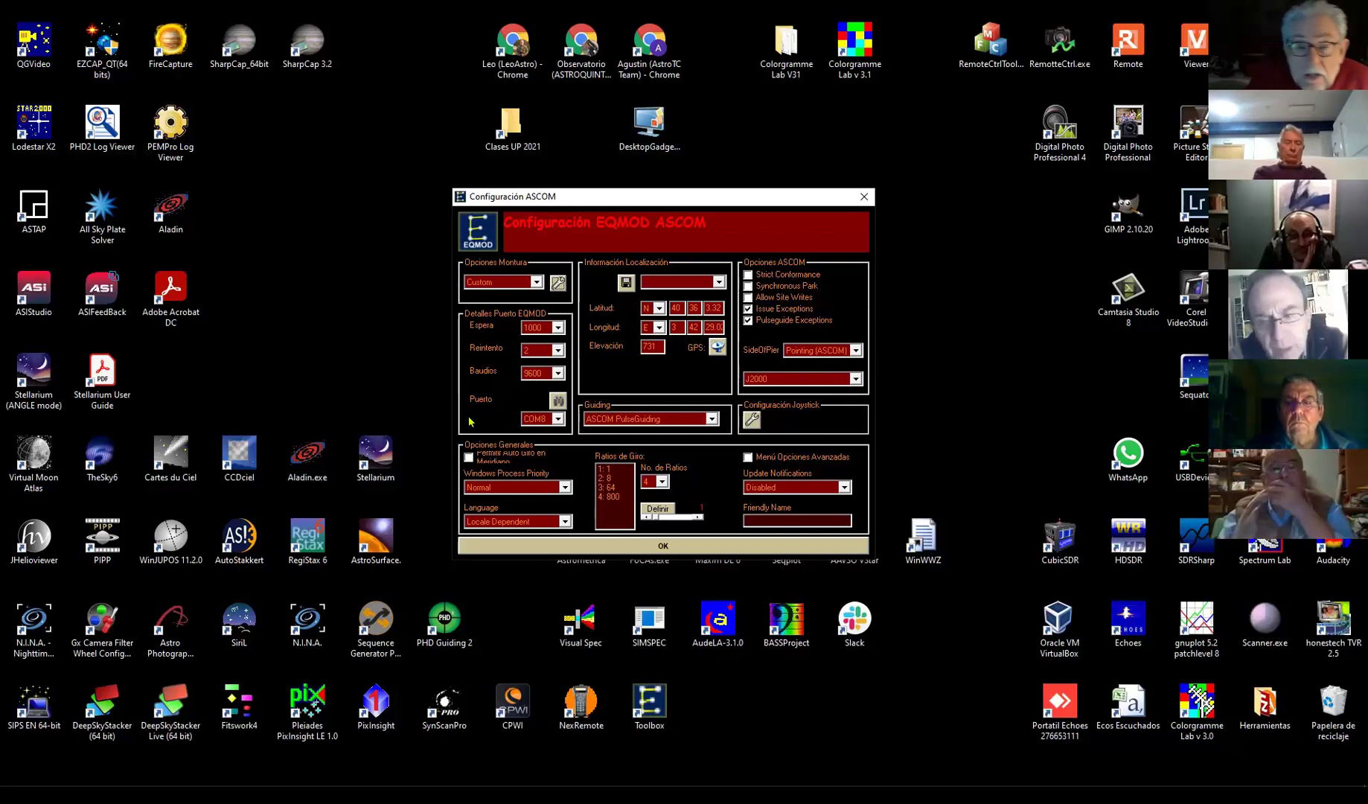
- Start the mount port search, open Windows Device Manager, and expand its COM and LPT ports group
click(557, 400)
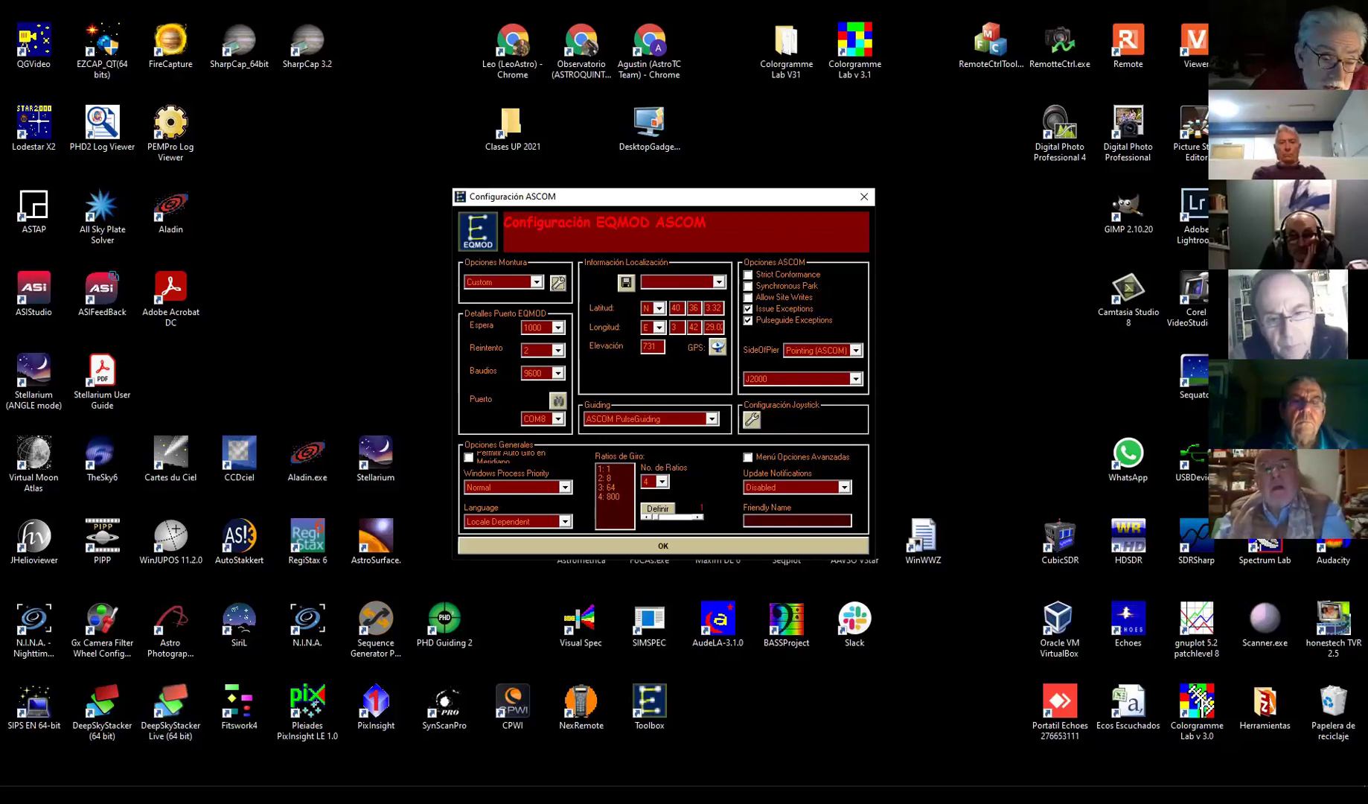
mouse_move(9, 770)
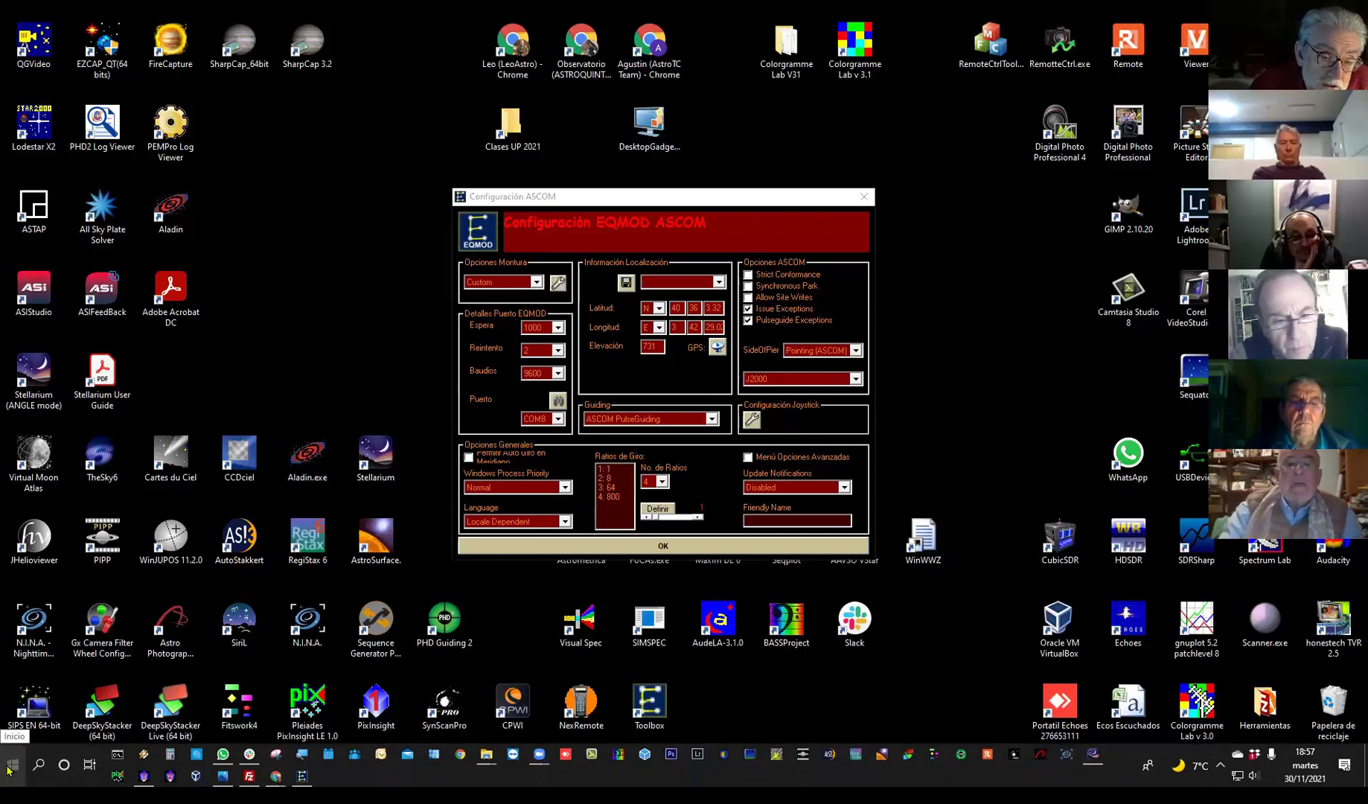
right_click(9, 771)
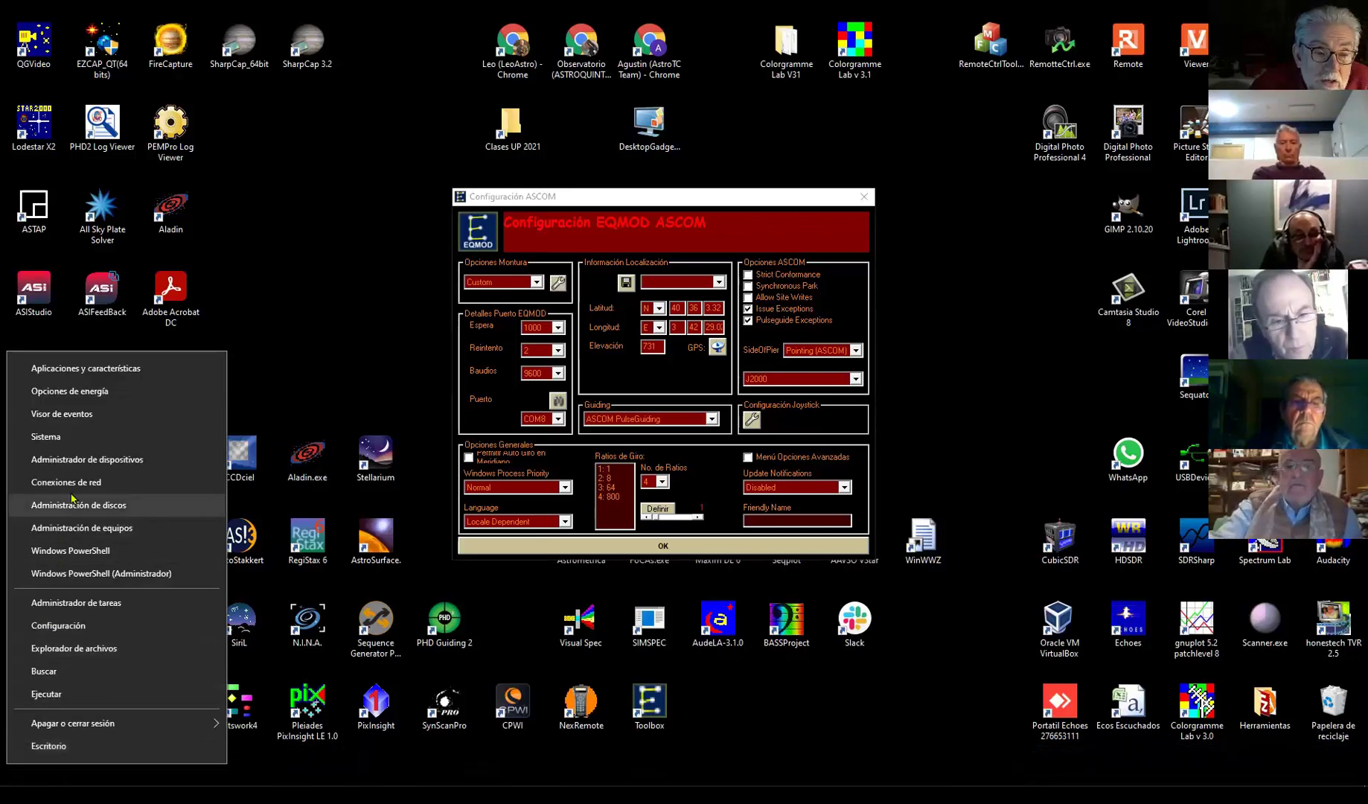
click(77, 460)
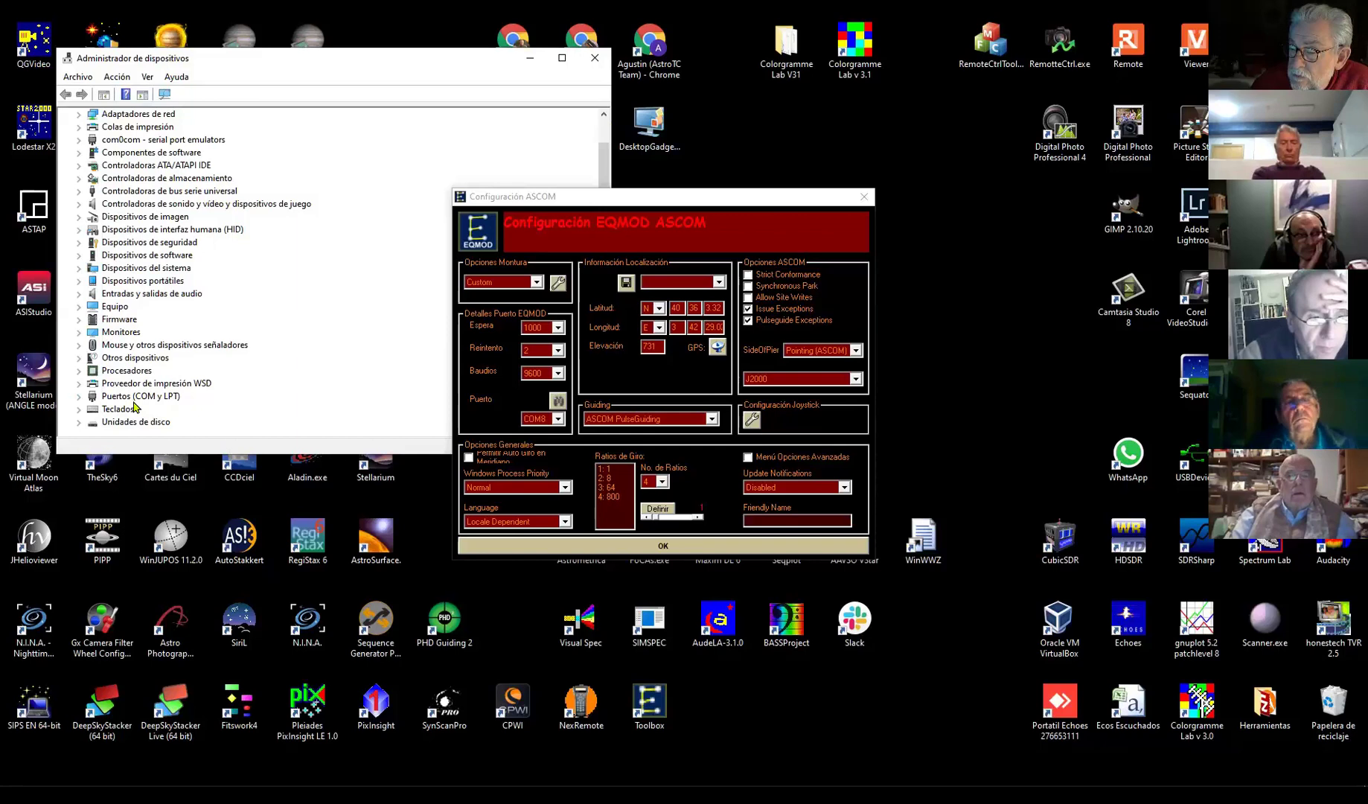
click(78, 398)
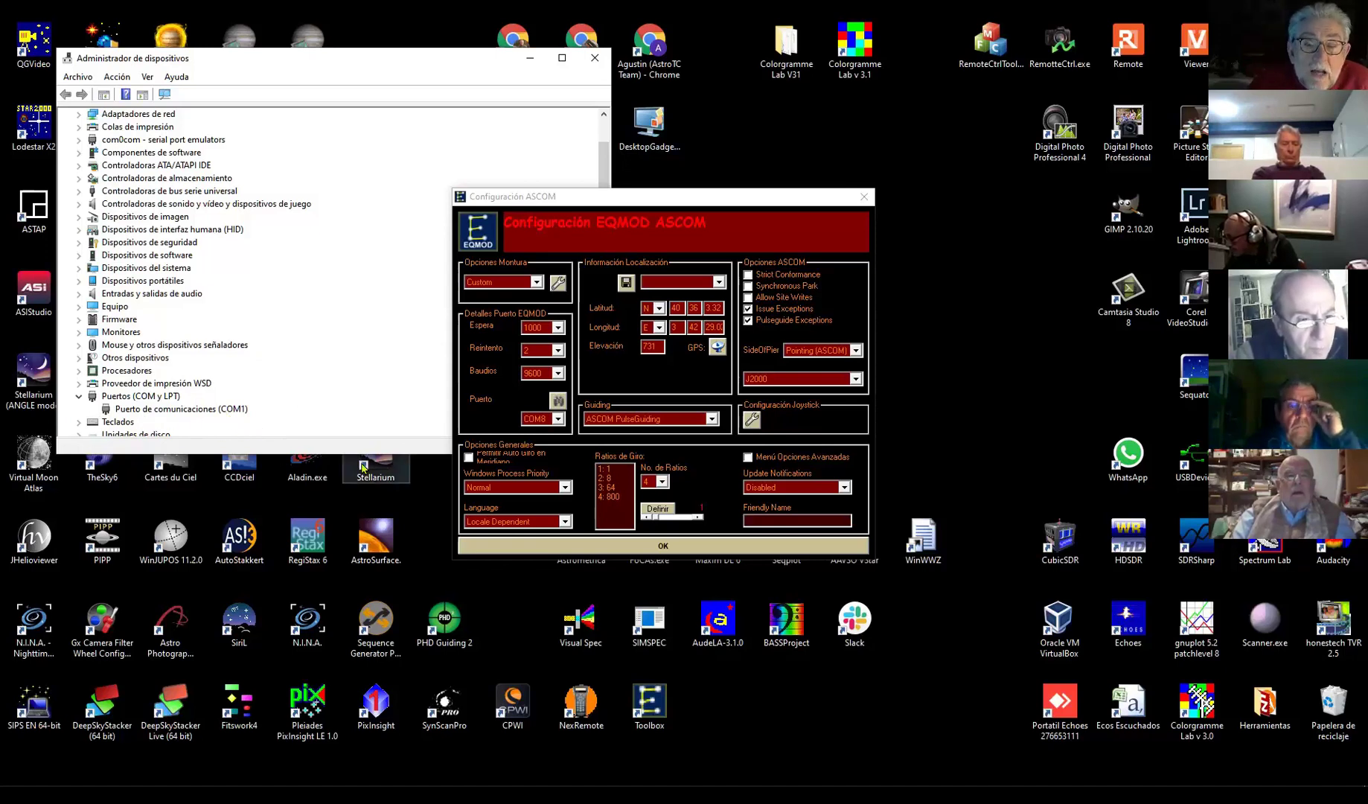
- Review the COM ports selectable for the mount connection and the hardware actions offered in Device Manager
click(557, 419)
scroll(560, 446, up, 3)
scroll(560, 447, down, 3)
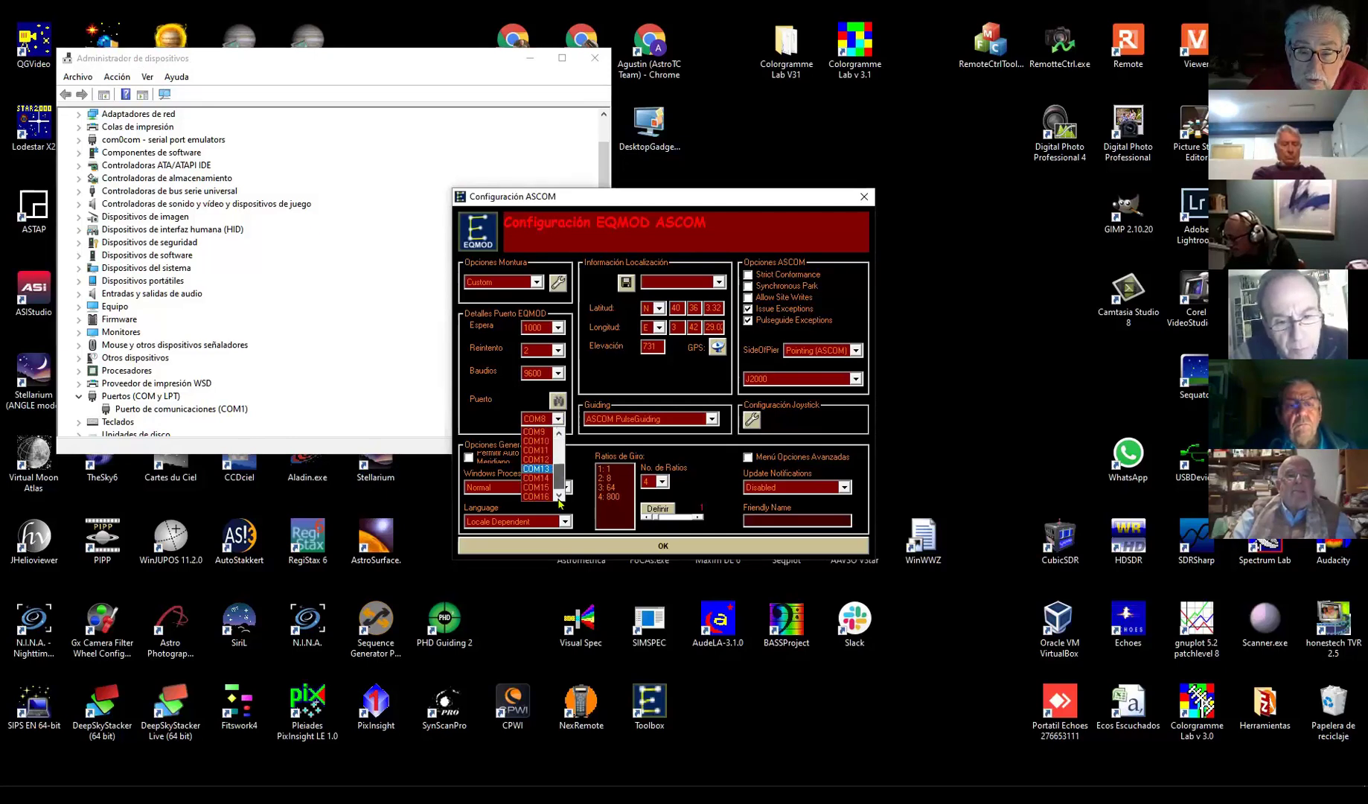
scroll(561, 480, up, 3)
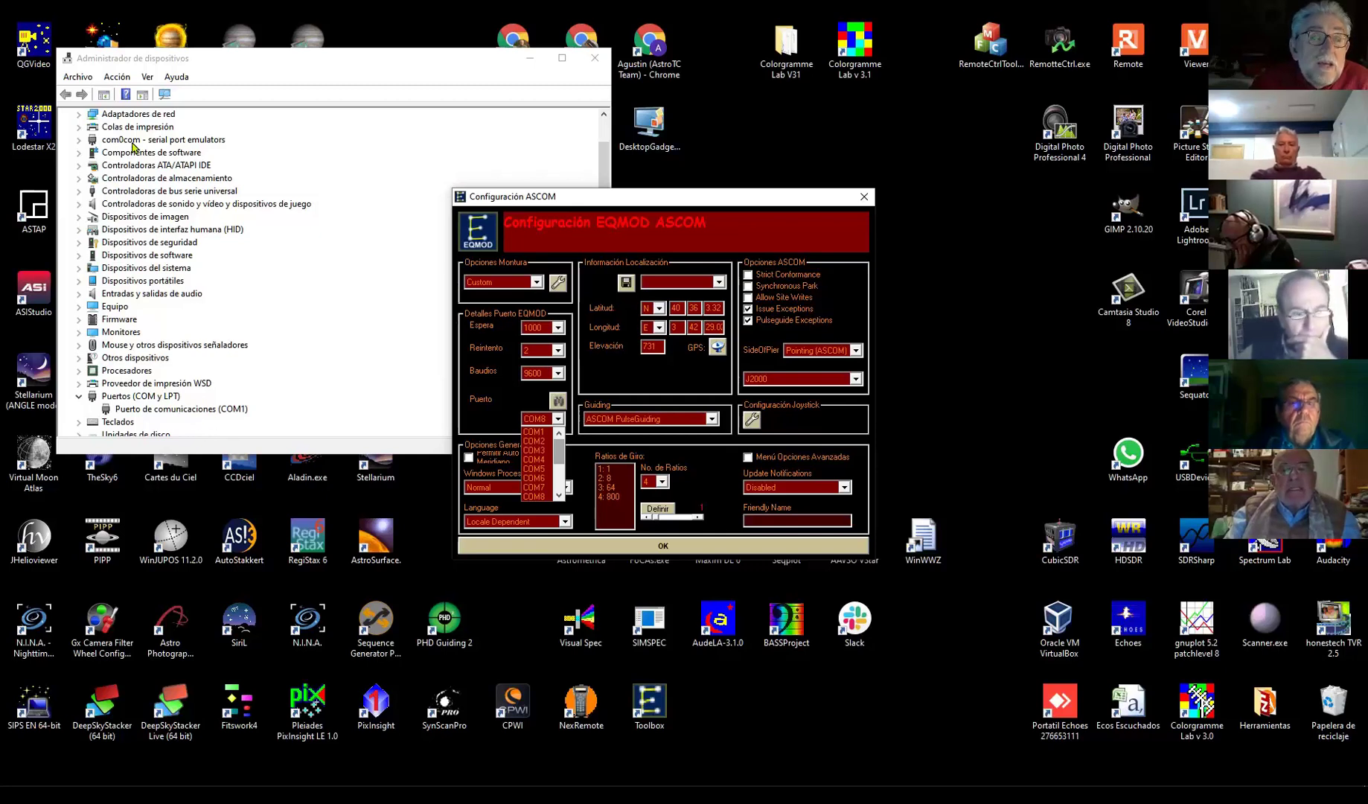
click(118, 77)
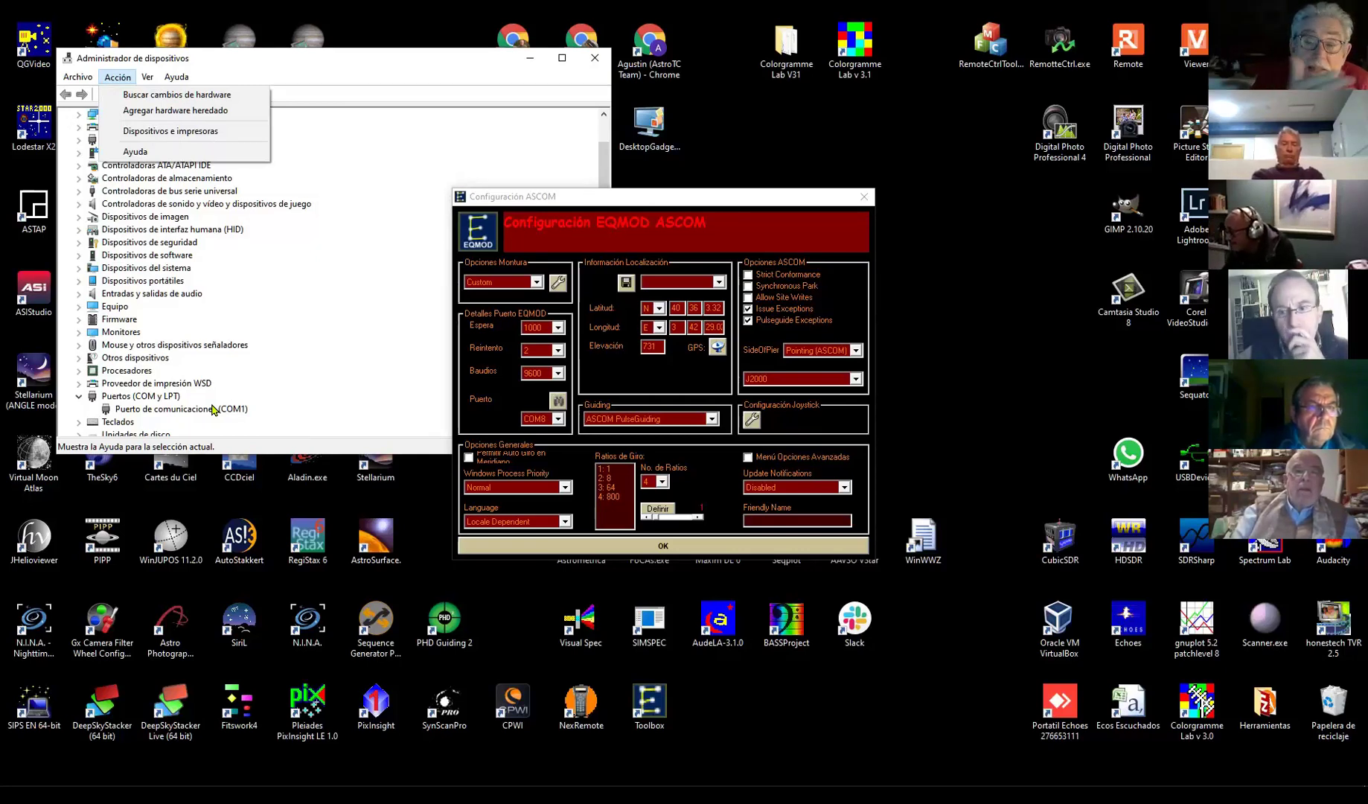
- Minimize Device Manager and move the ASCOM configuration window back toward the middle of the desktop
click(668, 206)
drag(668, 205, 854, 179)
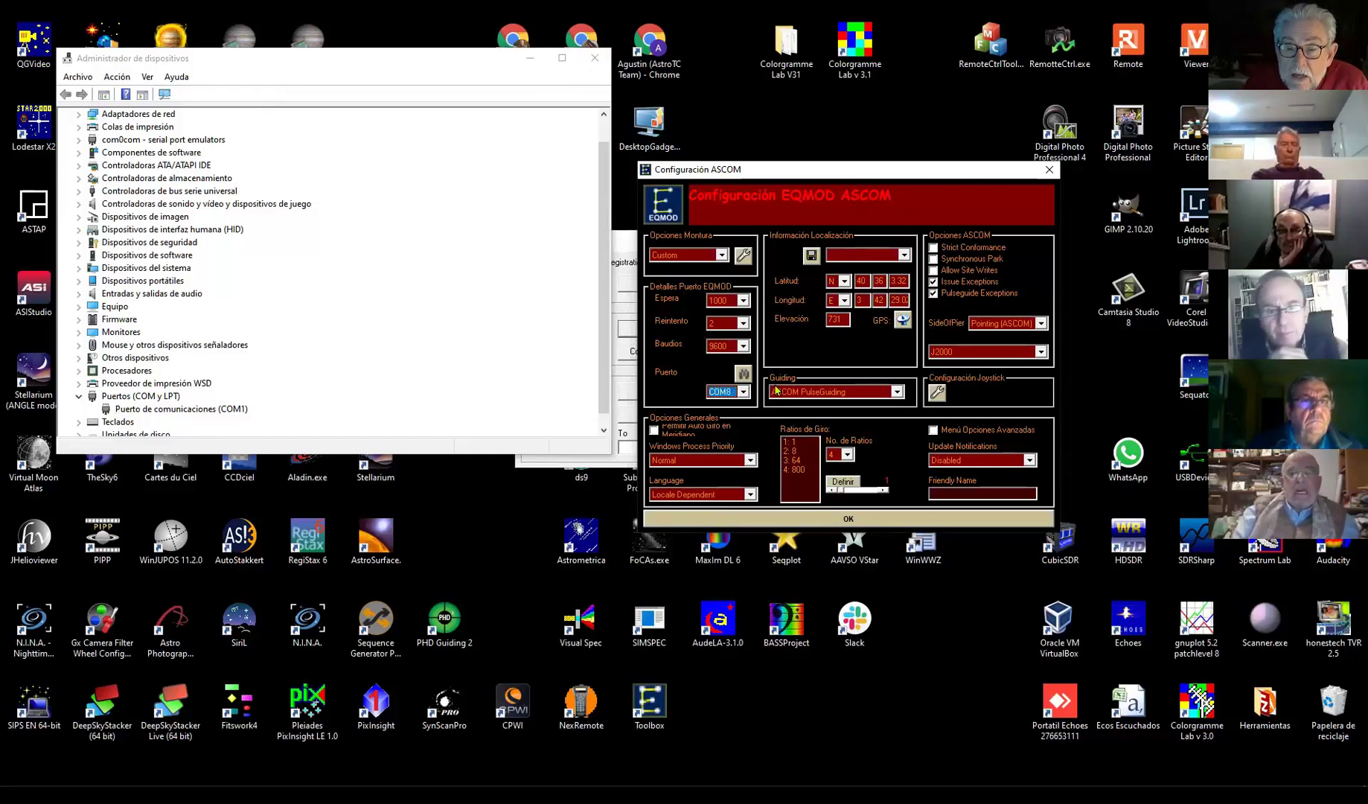
click(532, 59)
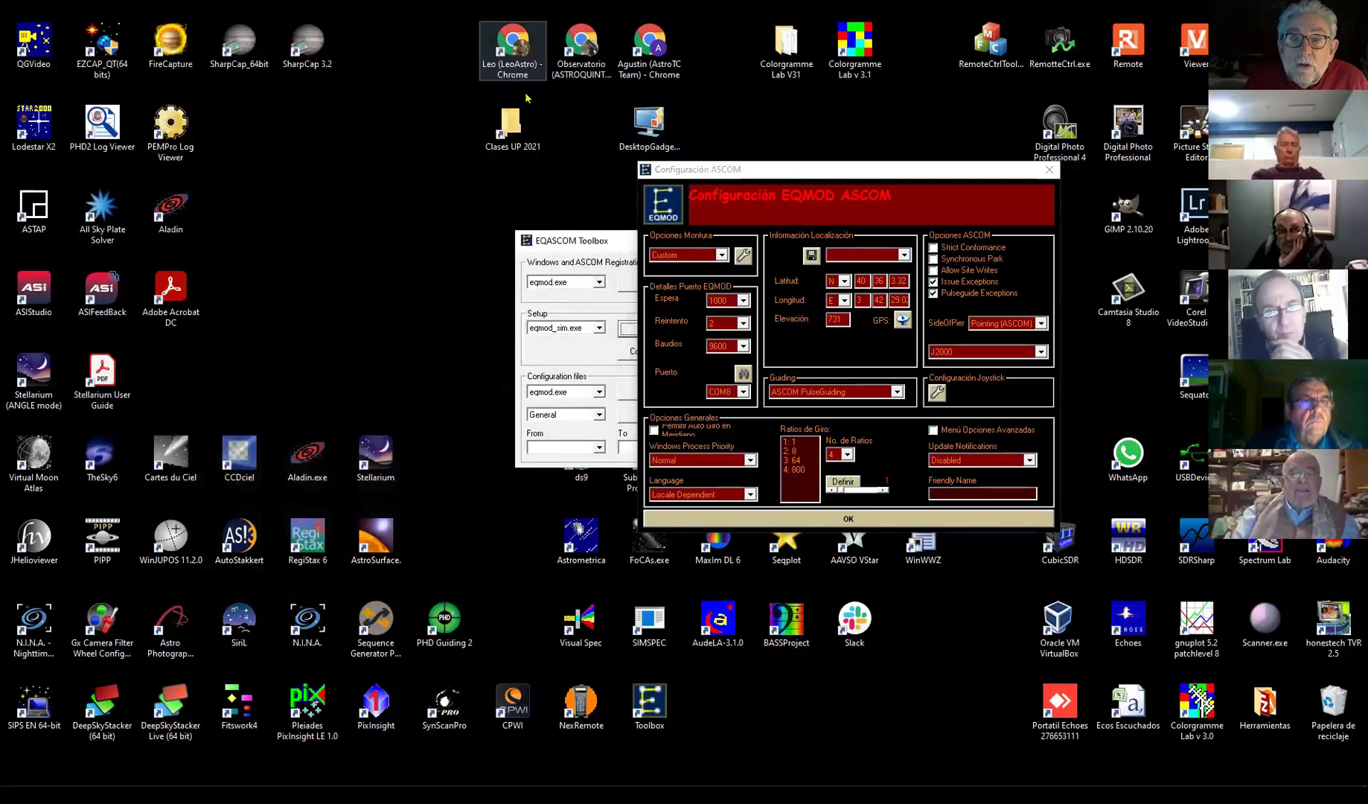
click(880, 173)
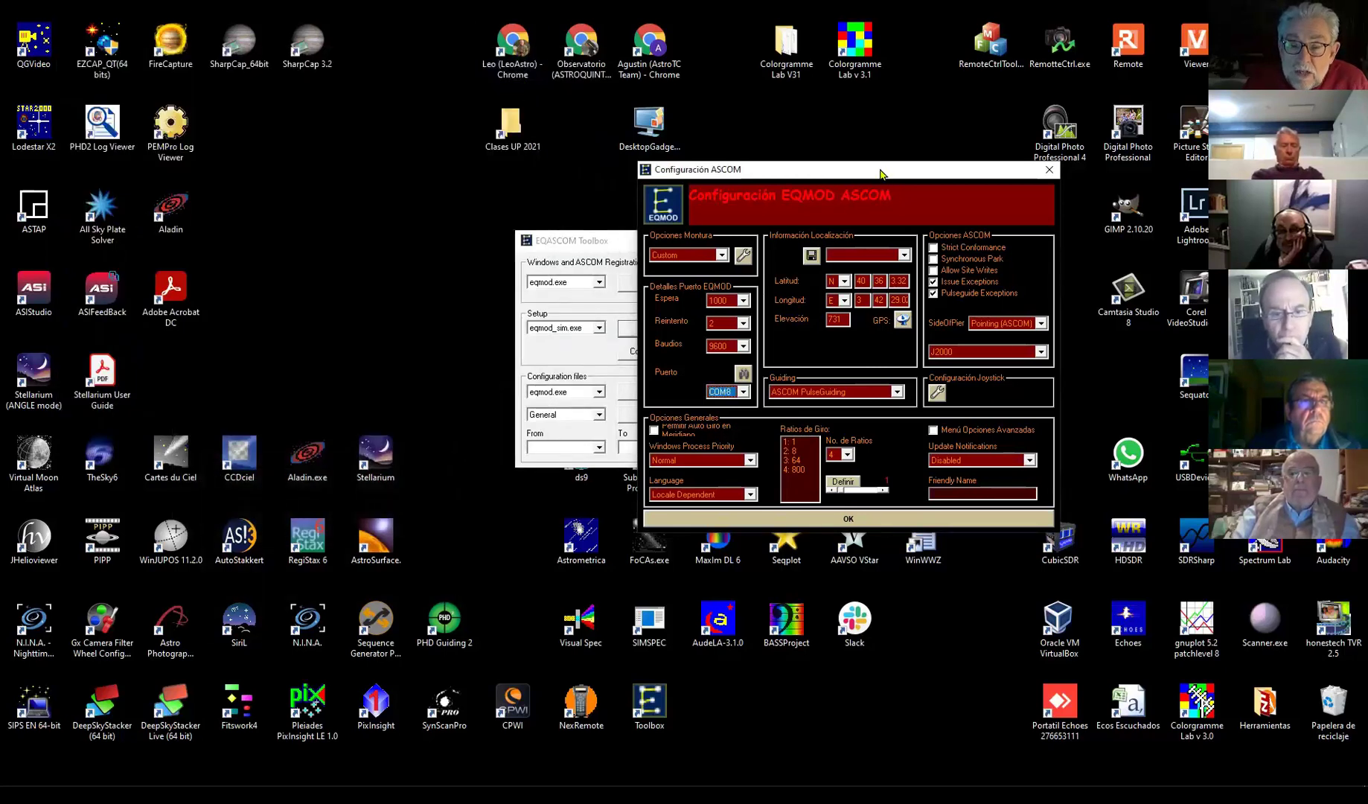
drag(881, 173, 658, 165)
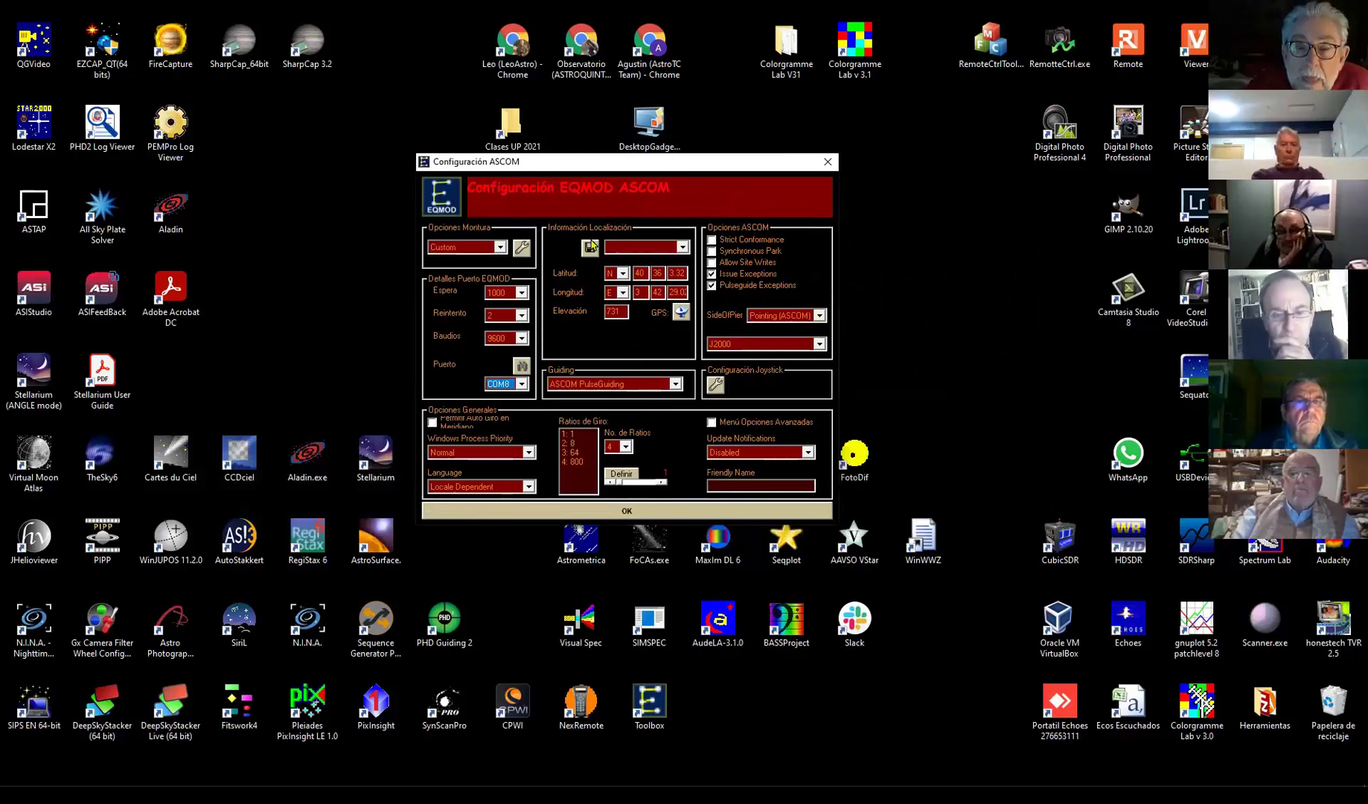
- Select Tres Cantos as the site location and choose ASCOM PulseGuiding as the guiding method
click(685, 247)
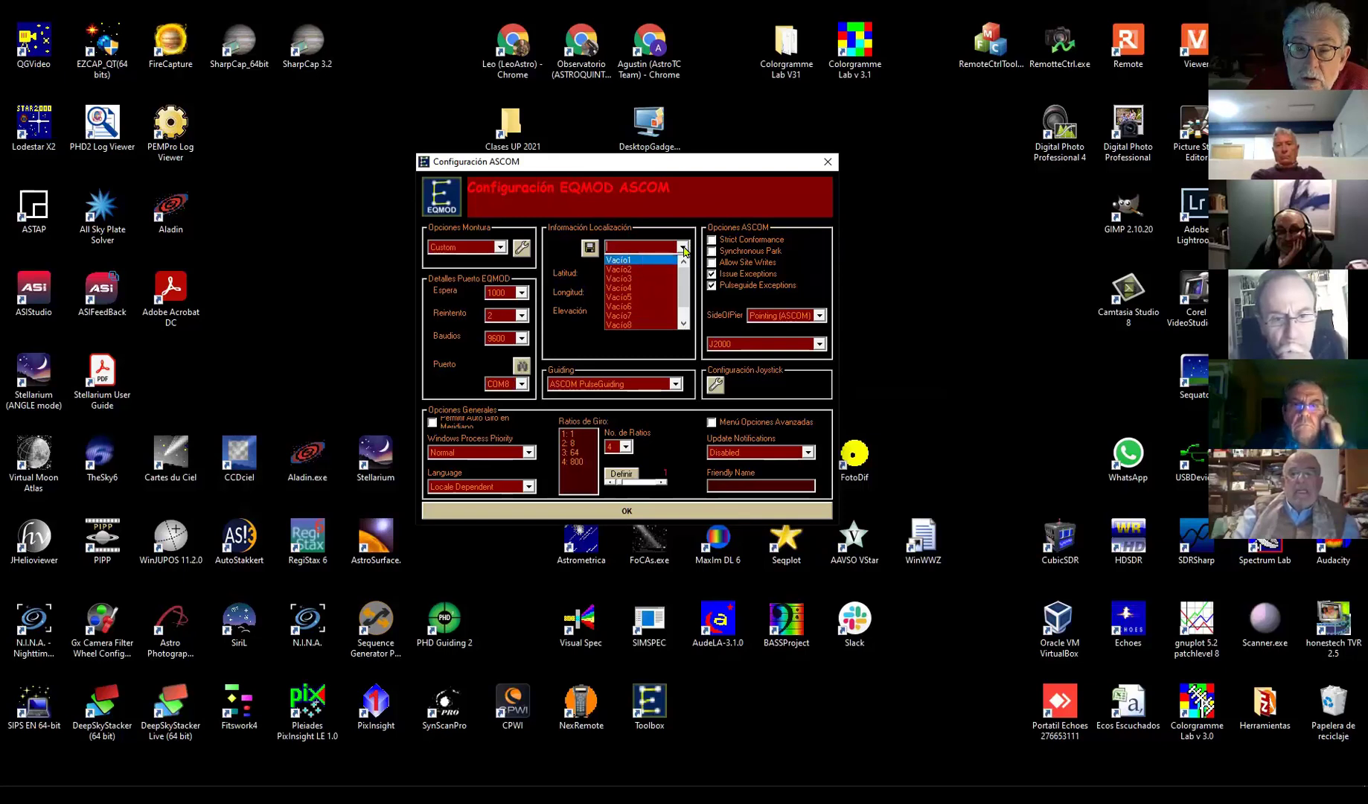
click(684, 248)
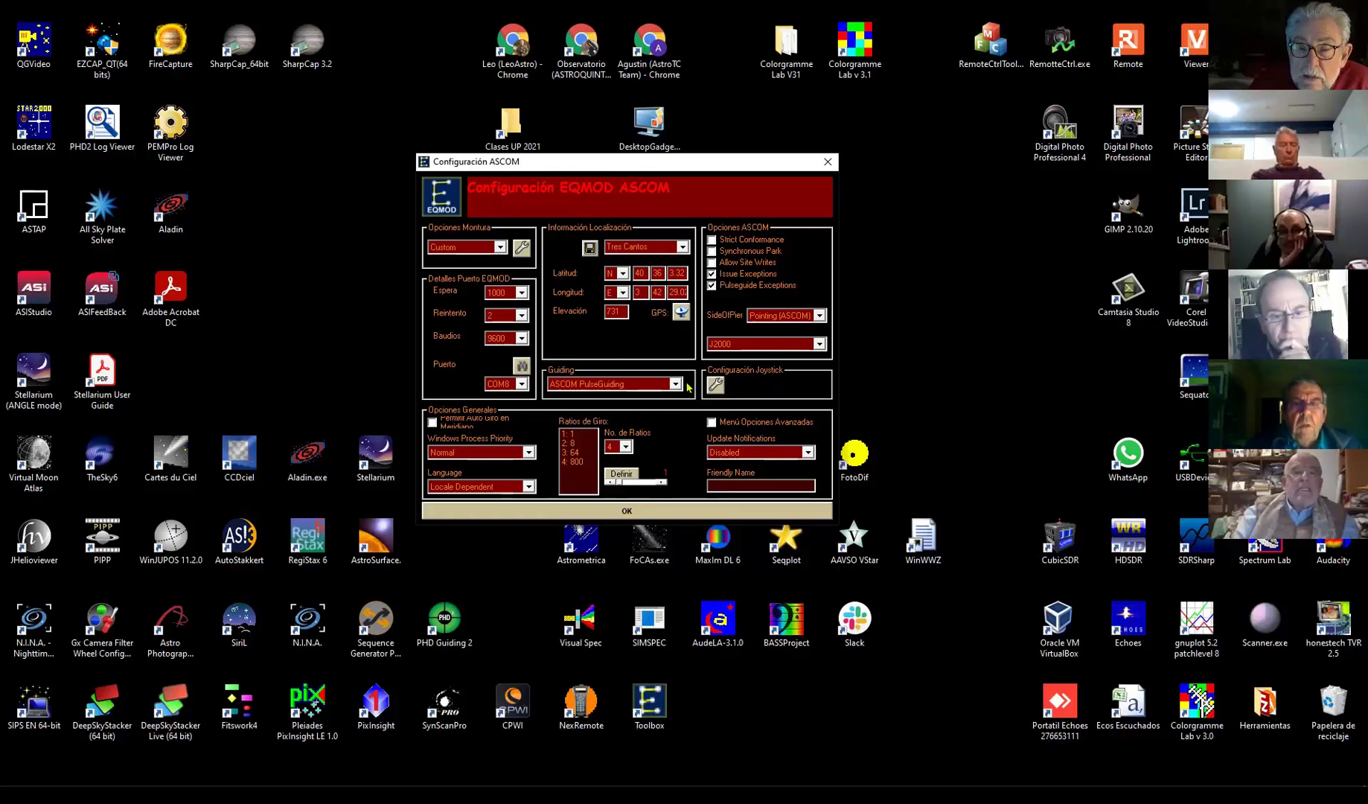
click(676, 384)
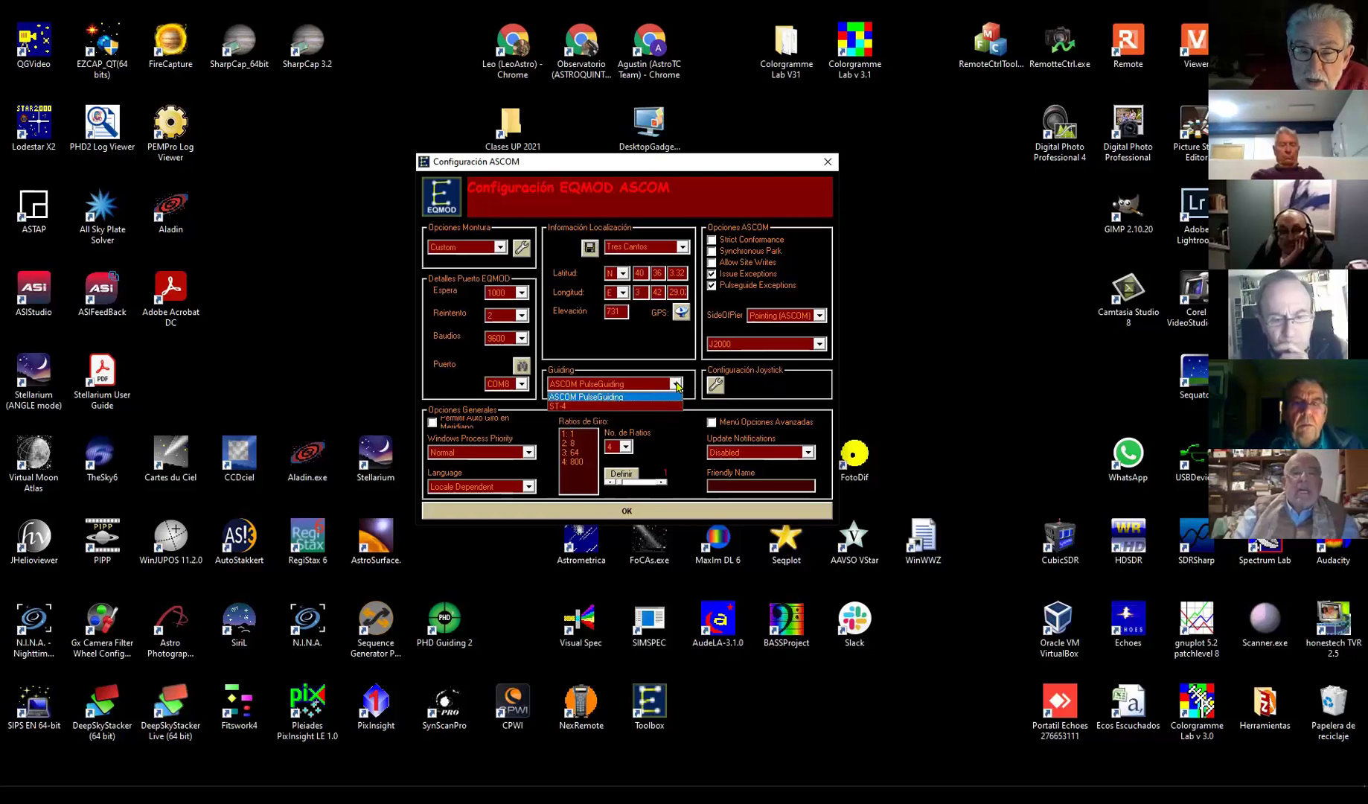
click(676, 384)
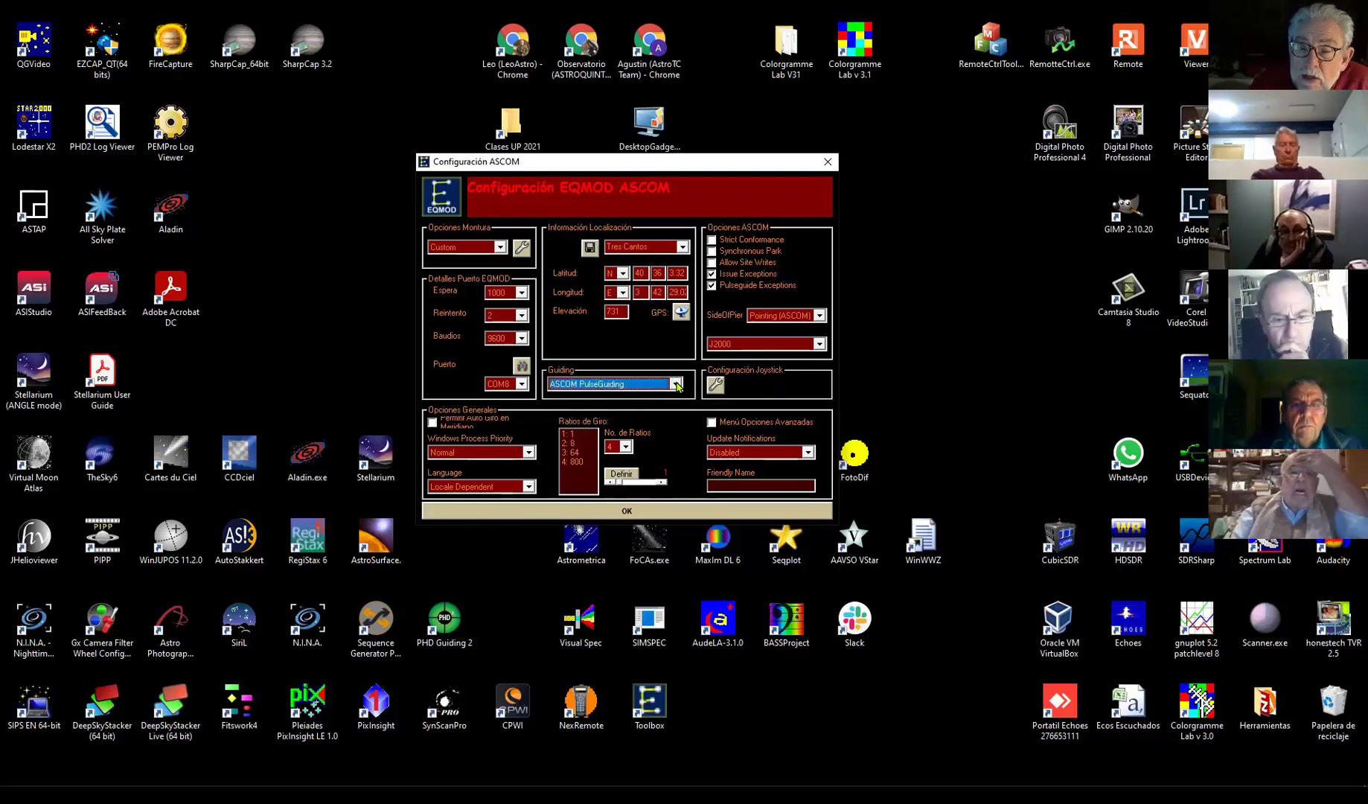
click(676, 383)
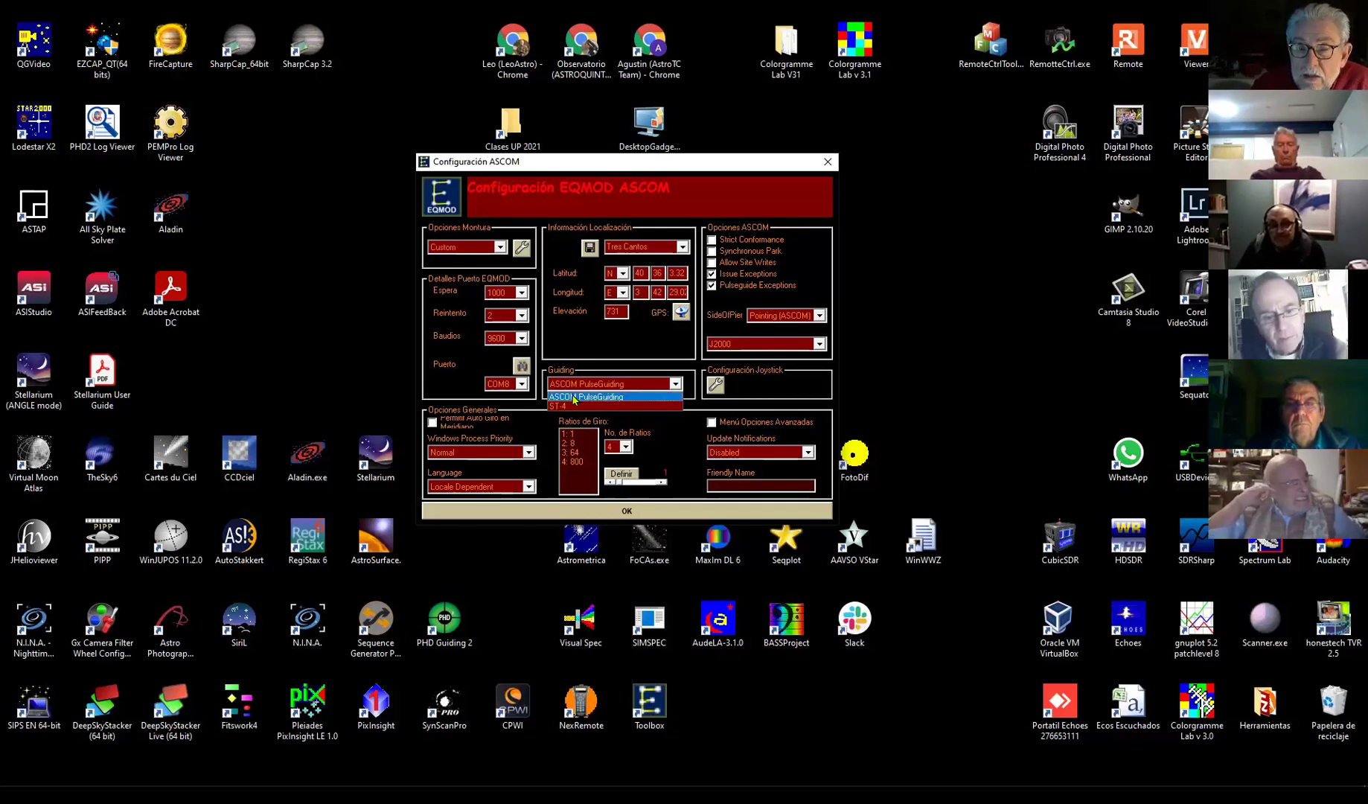
click(628, 398)
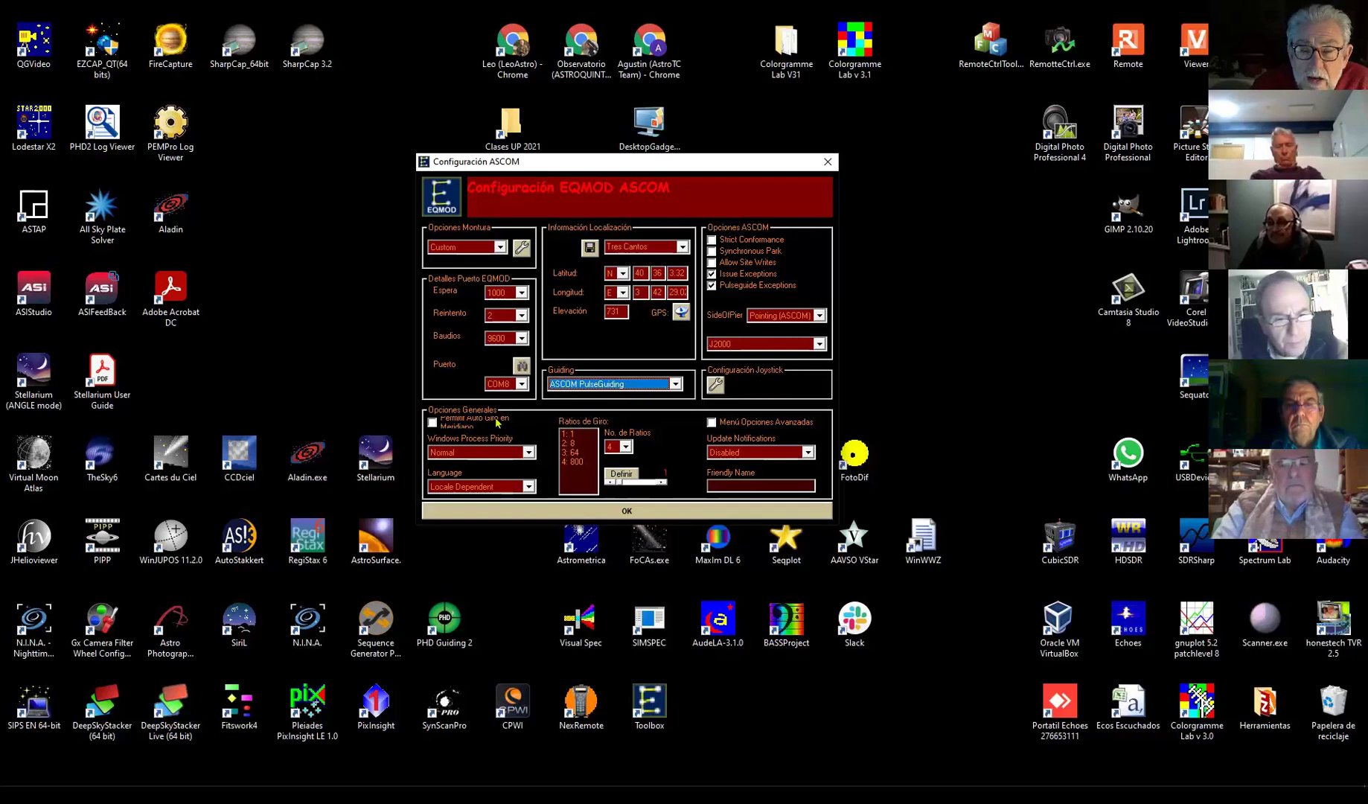
- Enable the automatic meridian flip, disable it again, and review the language choices, keeping Locale Dependent
click(432, 422)
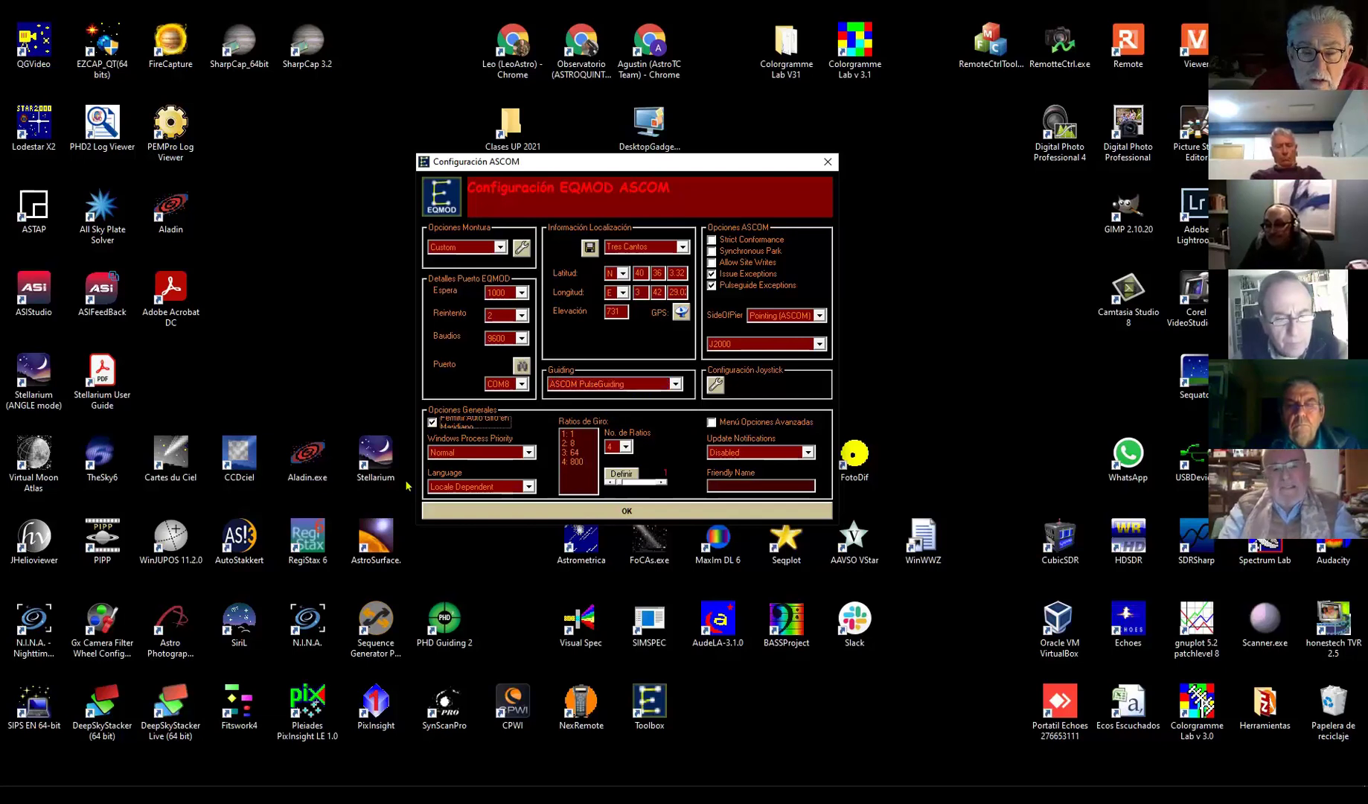
click(431, 423)
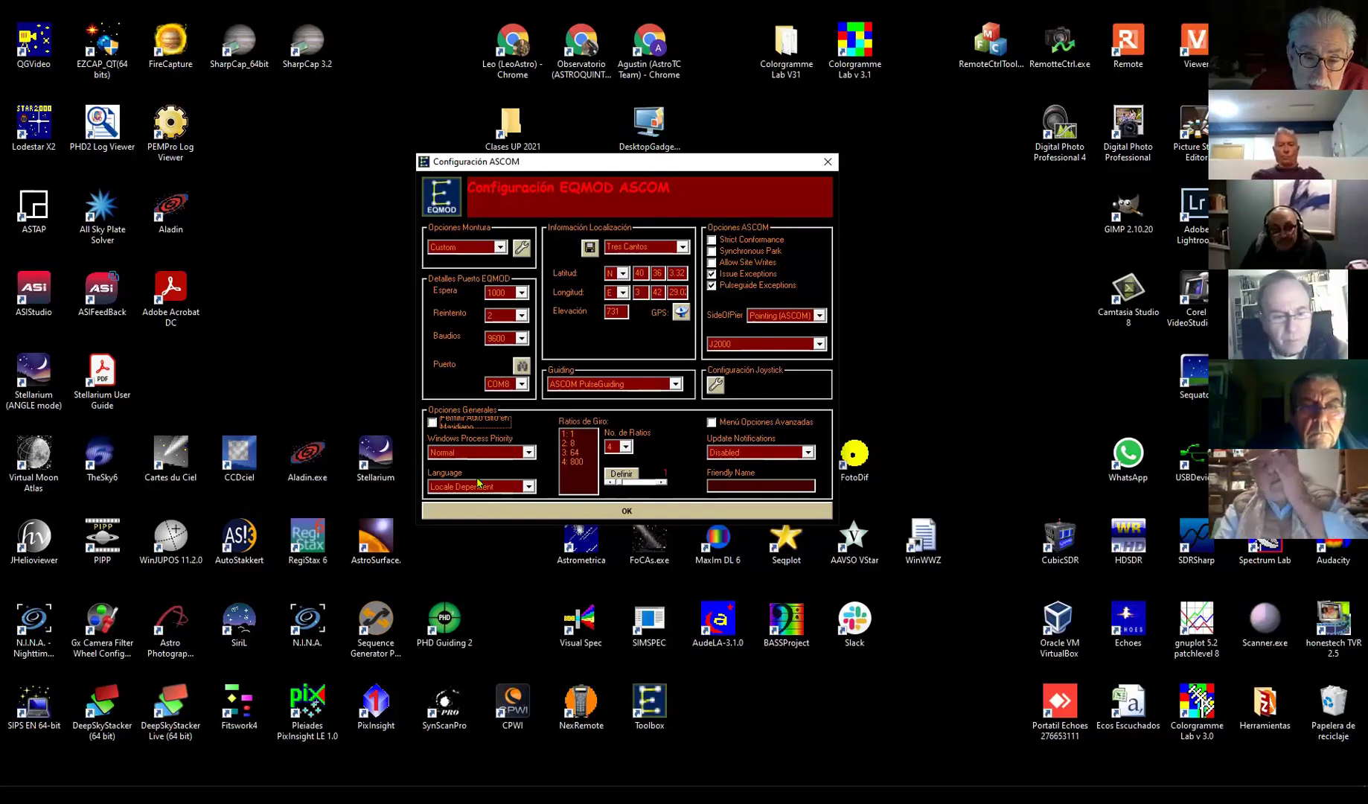
click(530, 489)
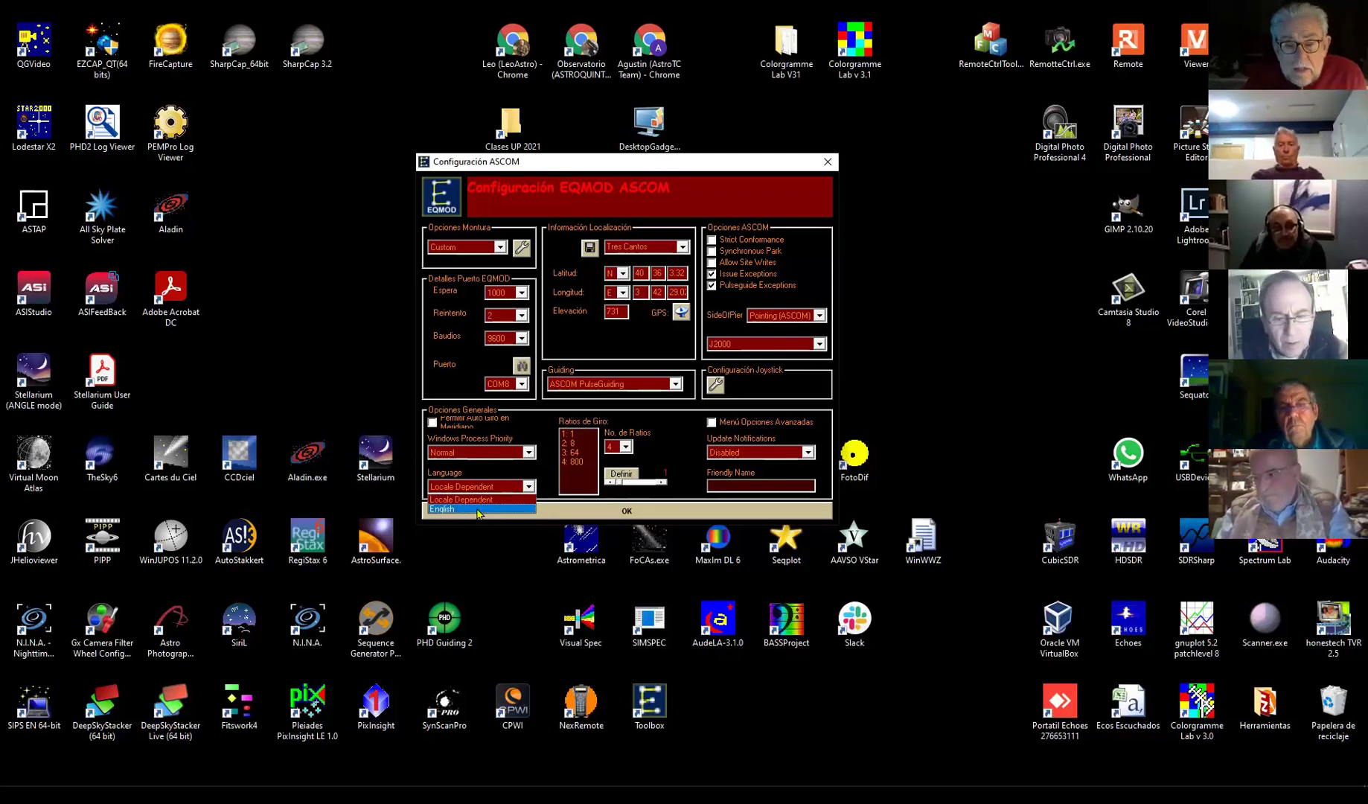
click(540, 478)
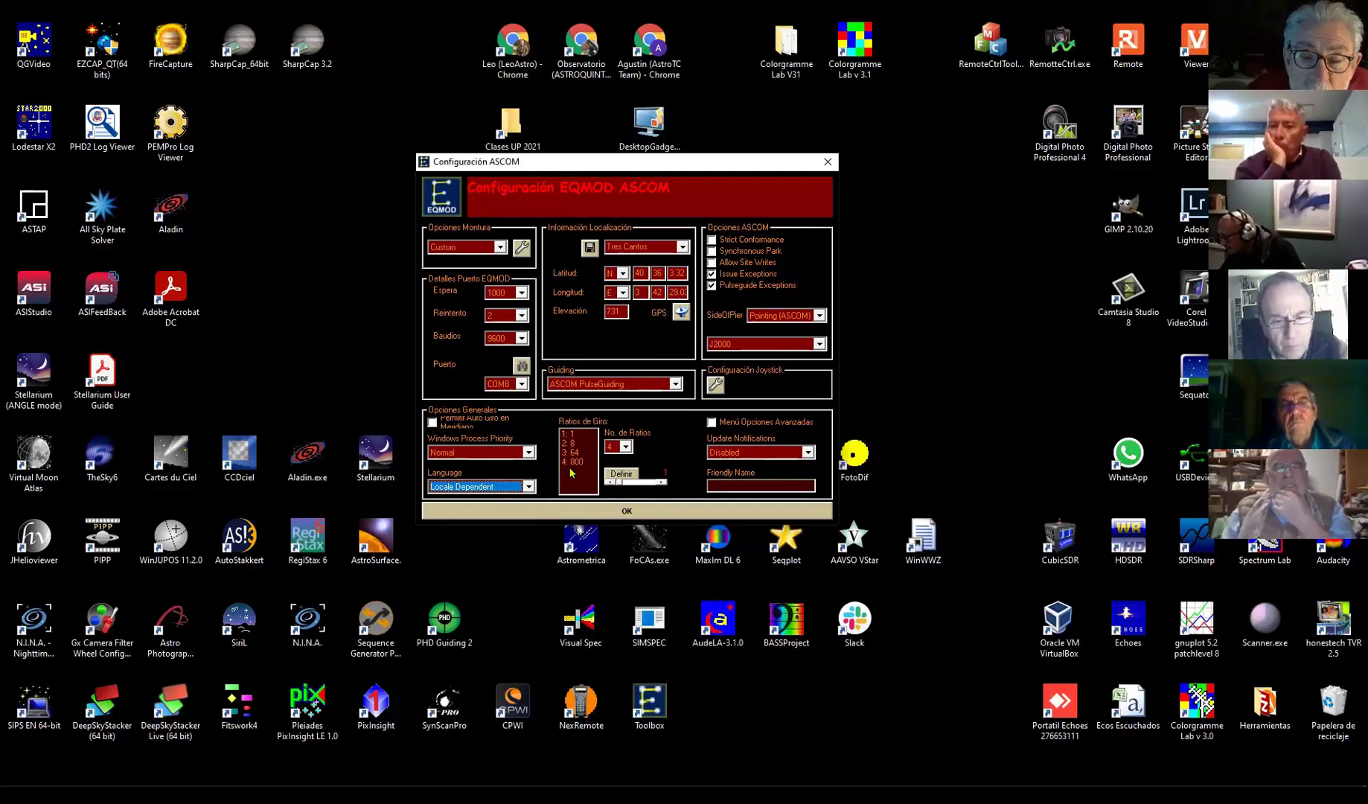
- Try 10 slew rates, look through the resulting rate list, and set the number of rates back to 4
click(626, 446)
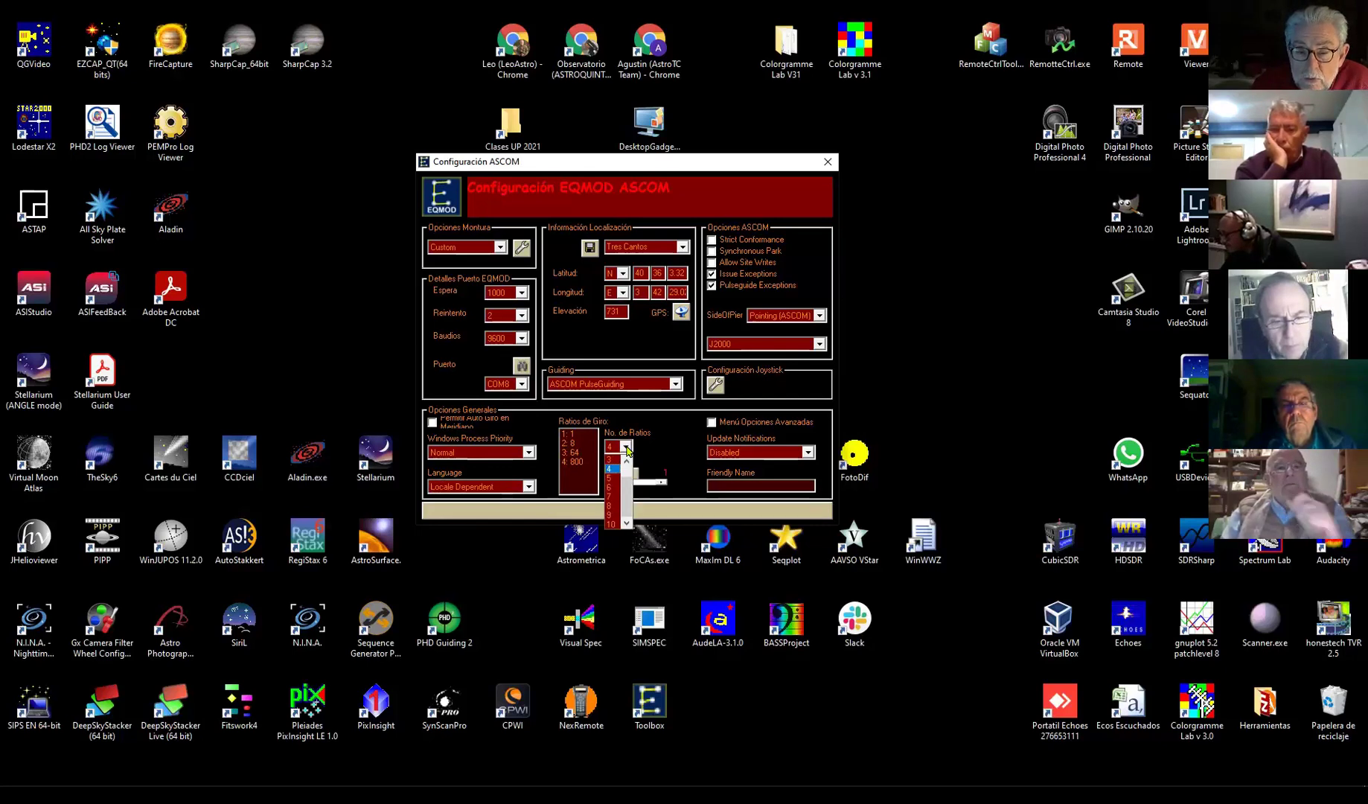
click(626, 447)
click(627, 447)
click(626, 448)
click(627, 447)
click(626, 448)
click(626, 448)
click(611, 525)
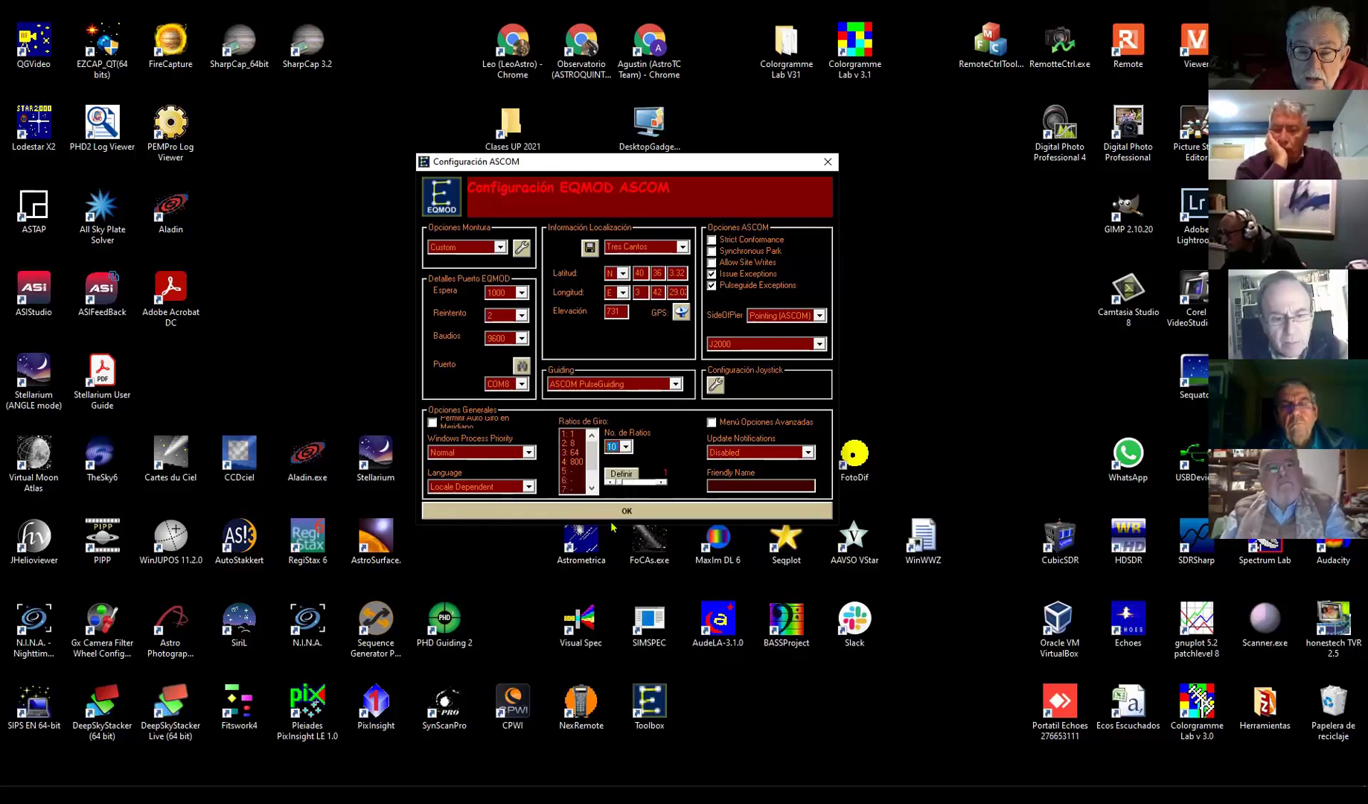
scroll(570, 453, down, 1)
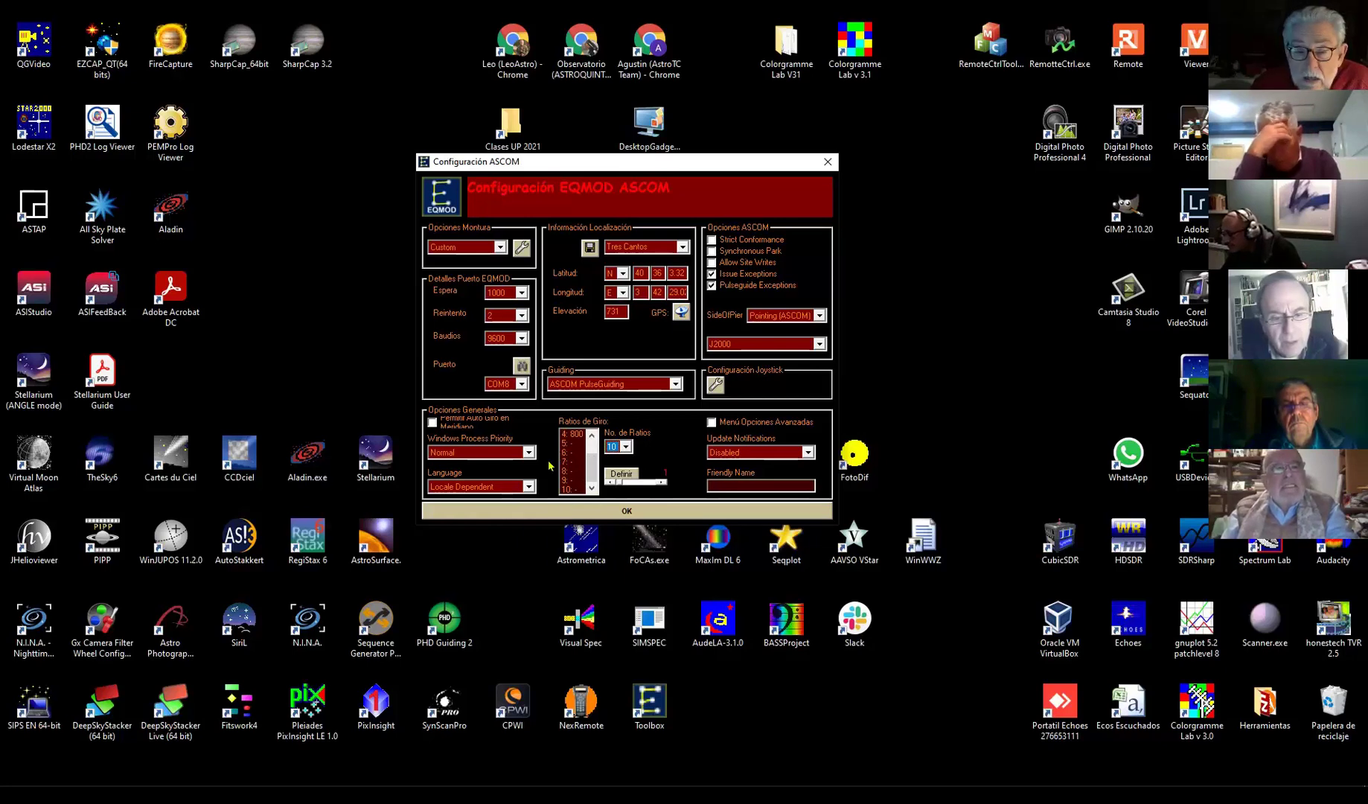
scroll(573, 439, up, 2)
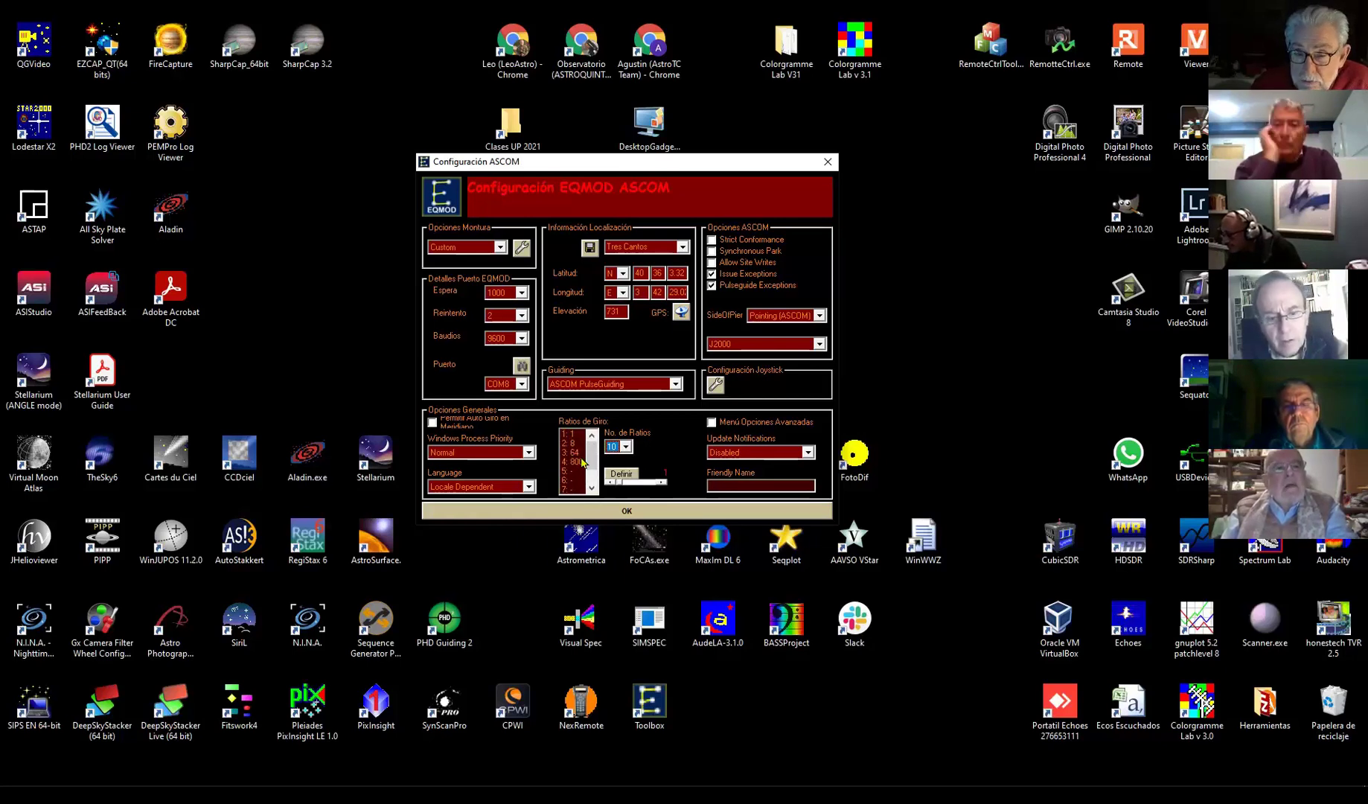
click(627, 447)
click(616, 471)
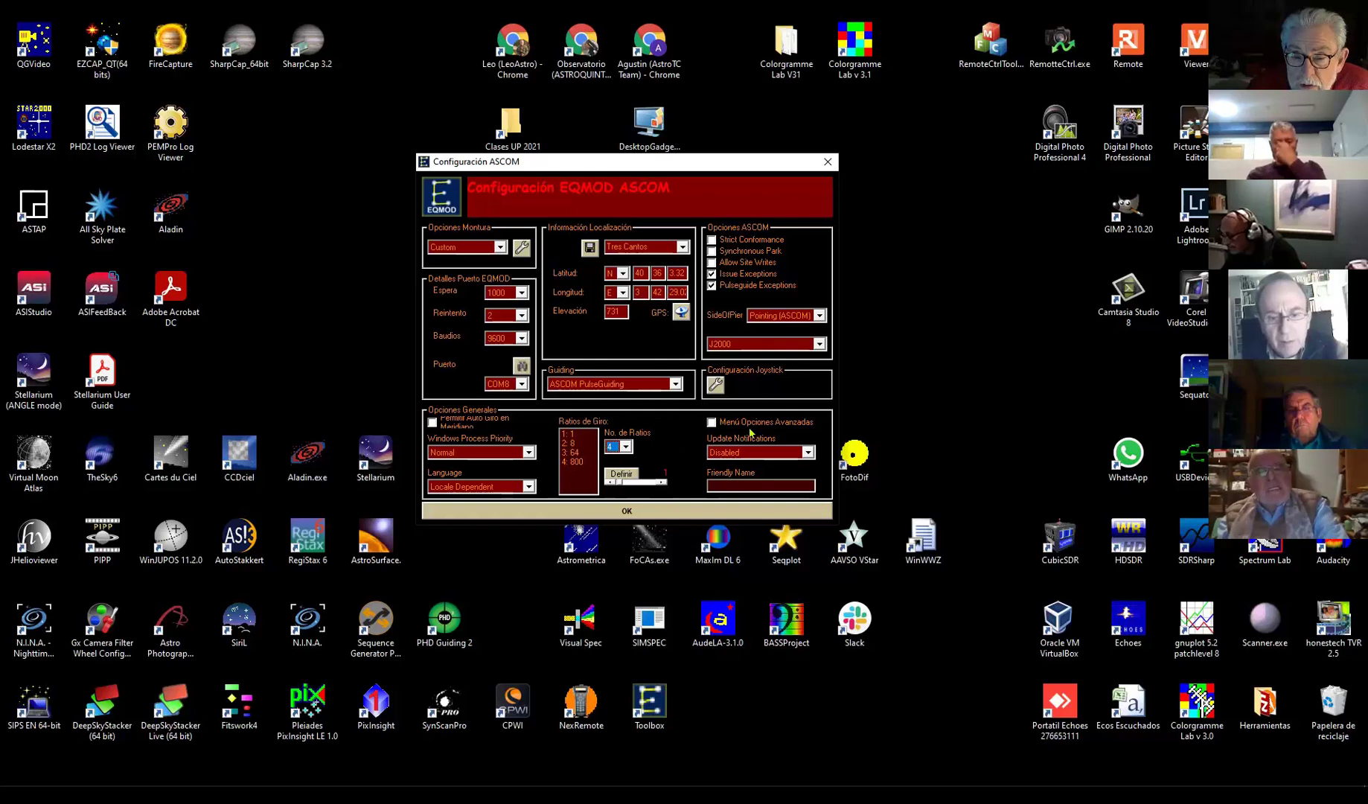
- Enable the advanced options menu, try the automatic port search, and dismiss the error messages
click(712, 423)
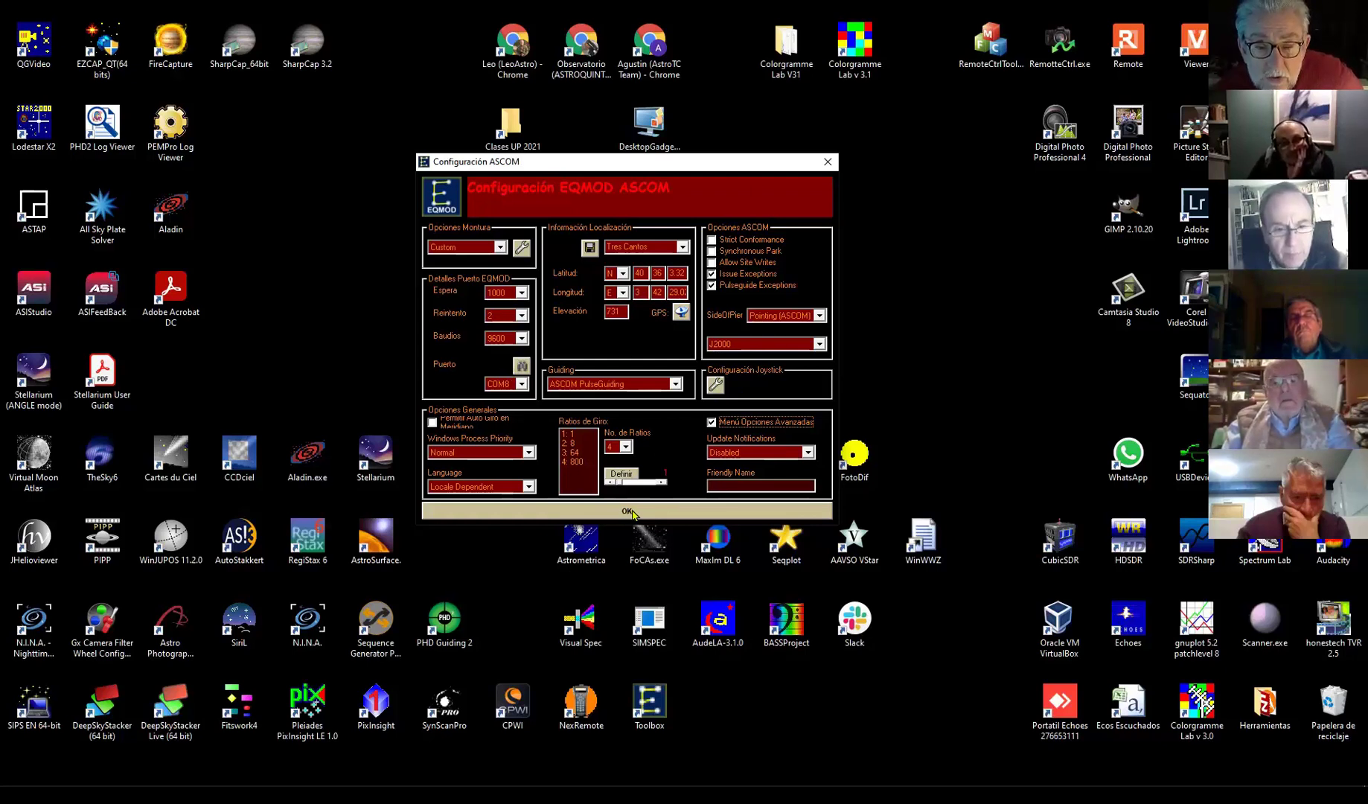
click(521, 365)
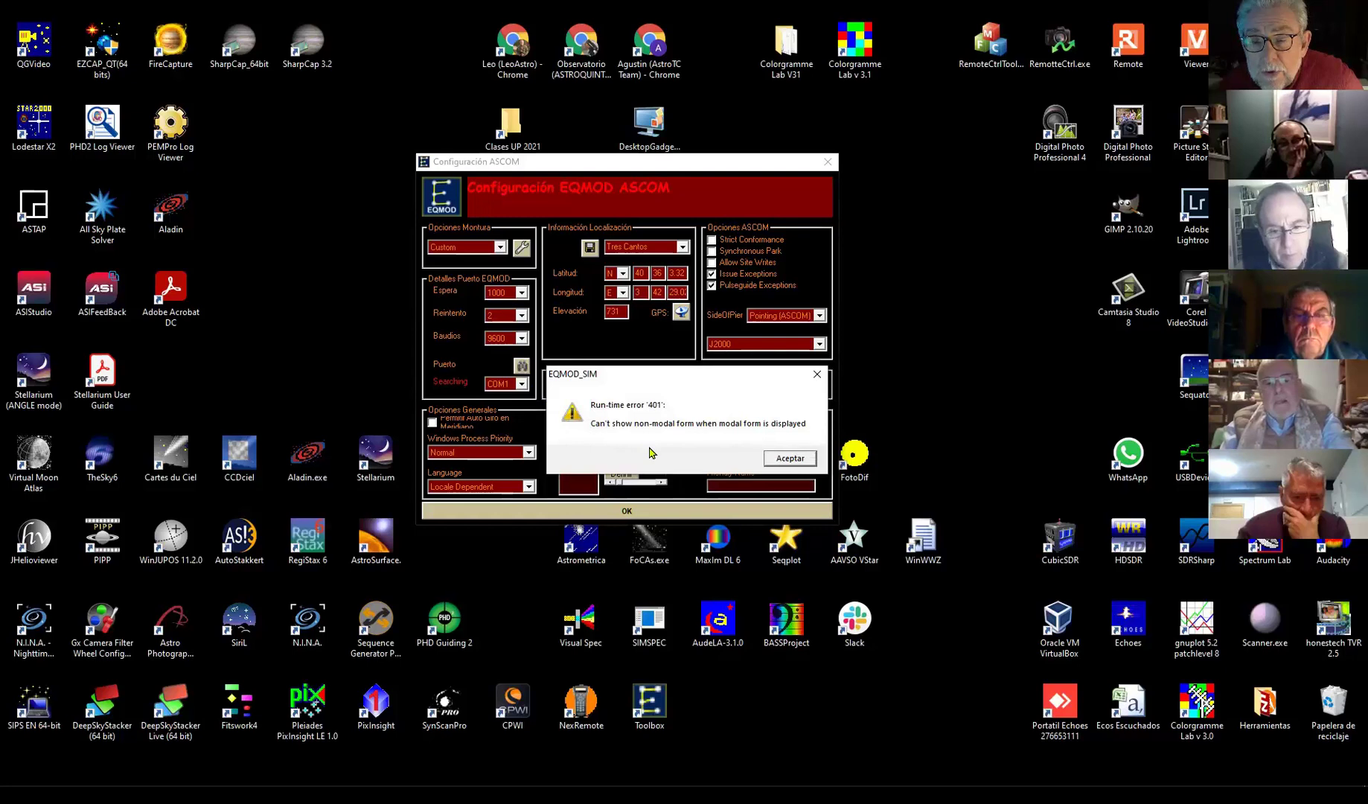
click(790, 458)
click(759, 456)
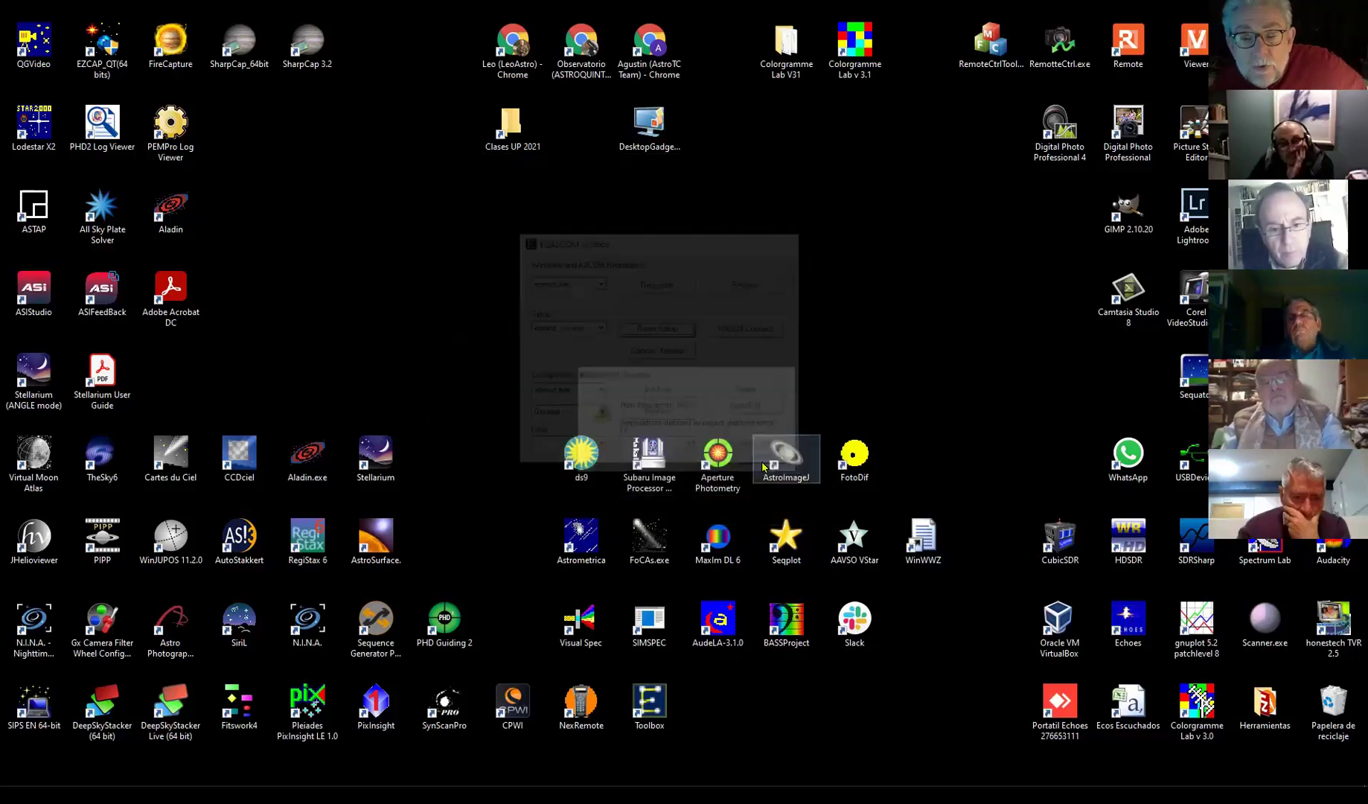
- Launch the Toolbox from the EQMOD program group and place its window clear of Device Manager
mouse_move(119, 786)
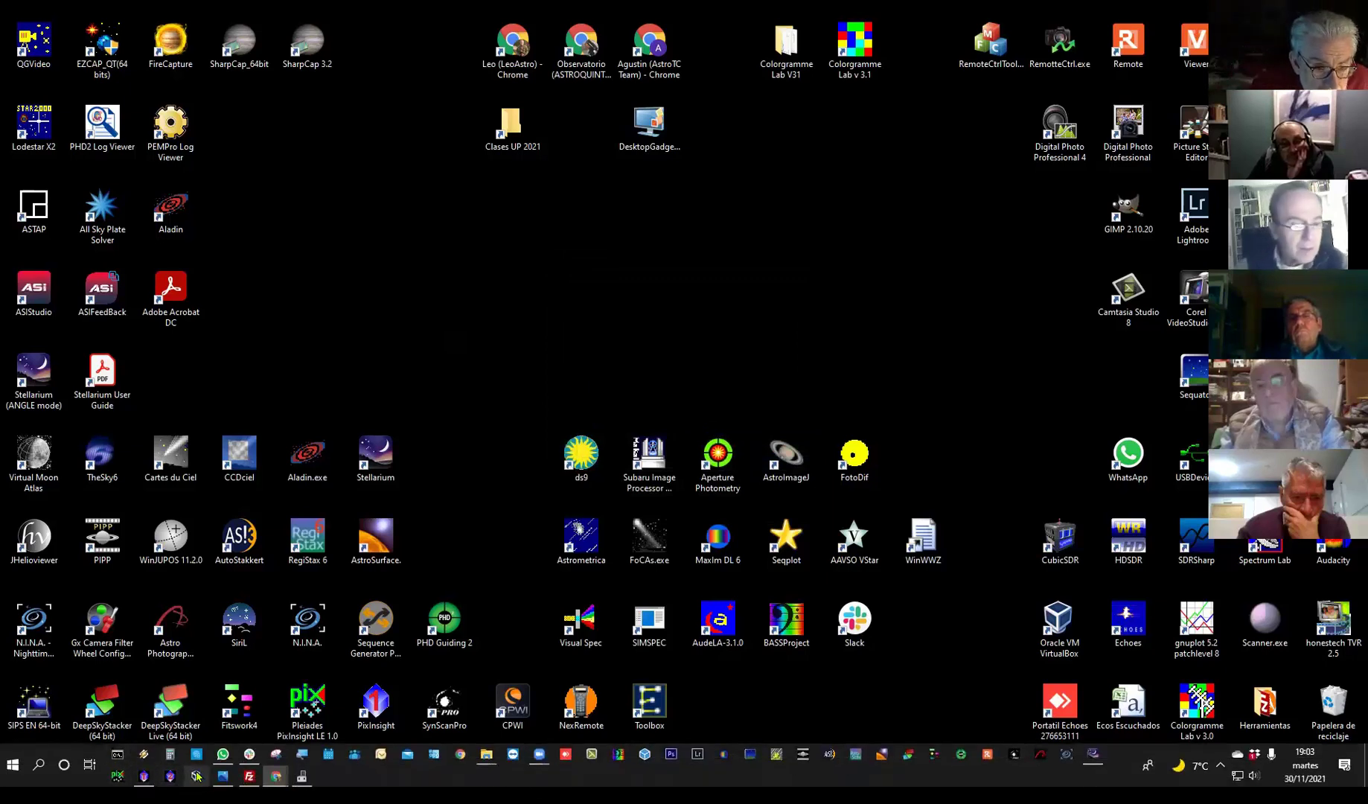
click(302, 777)
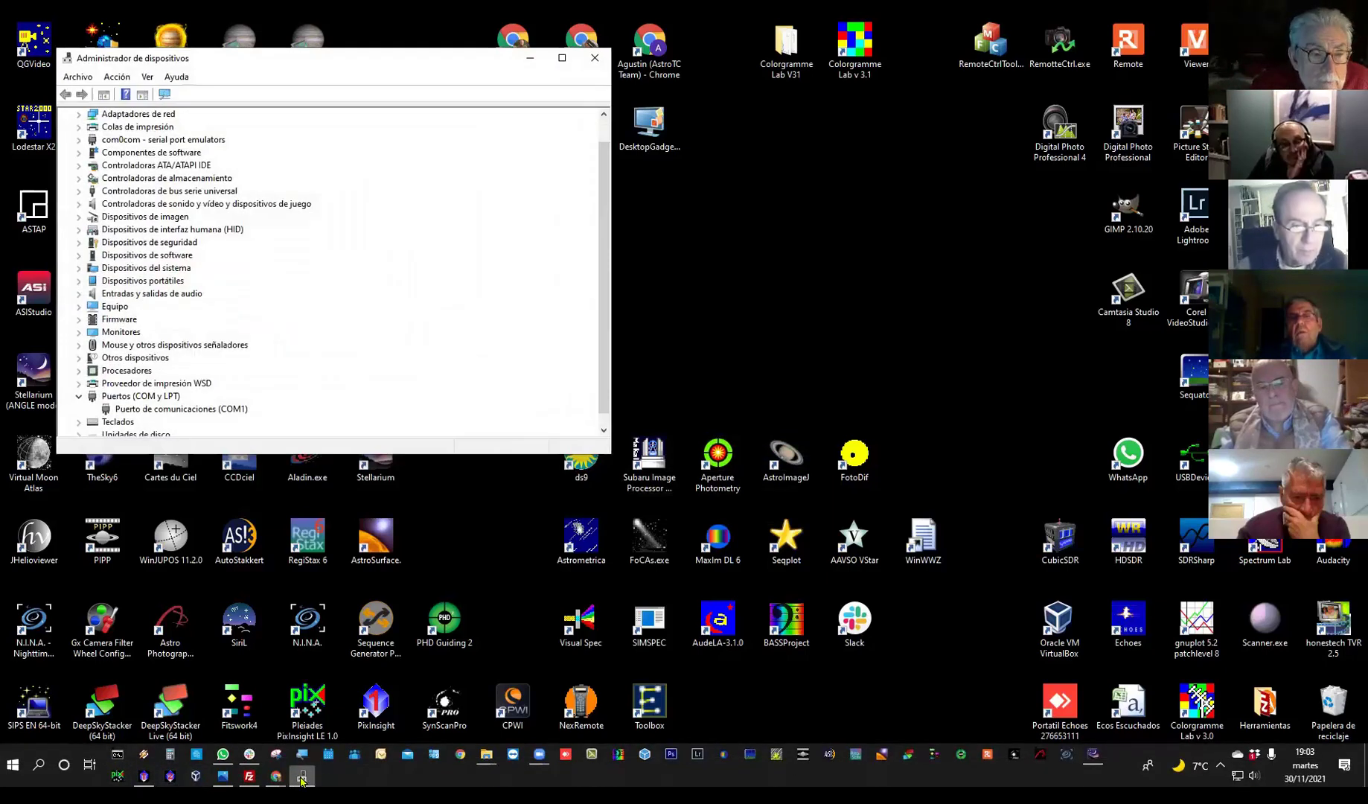
click(6, 770)
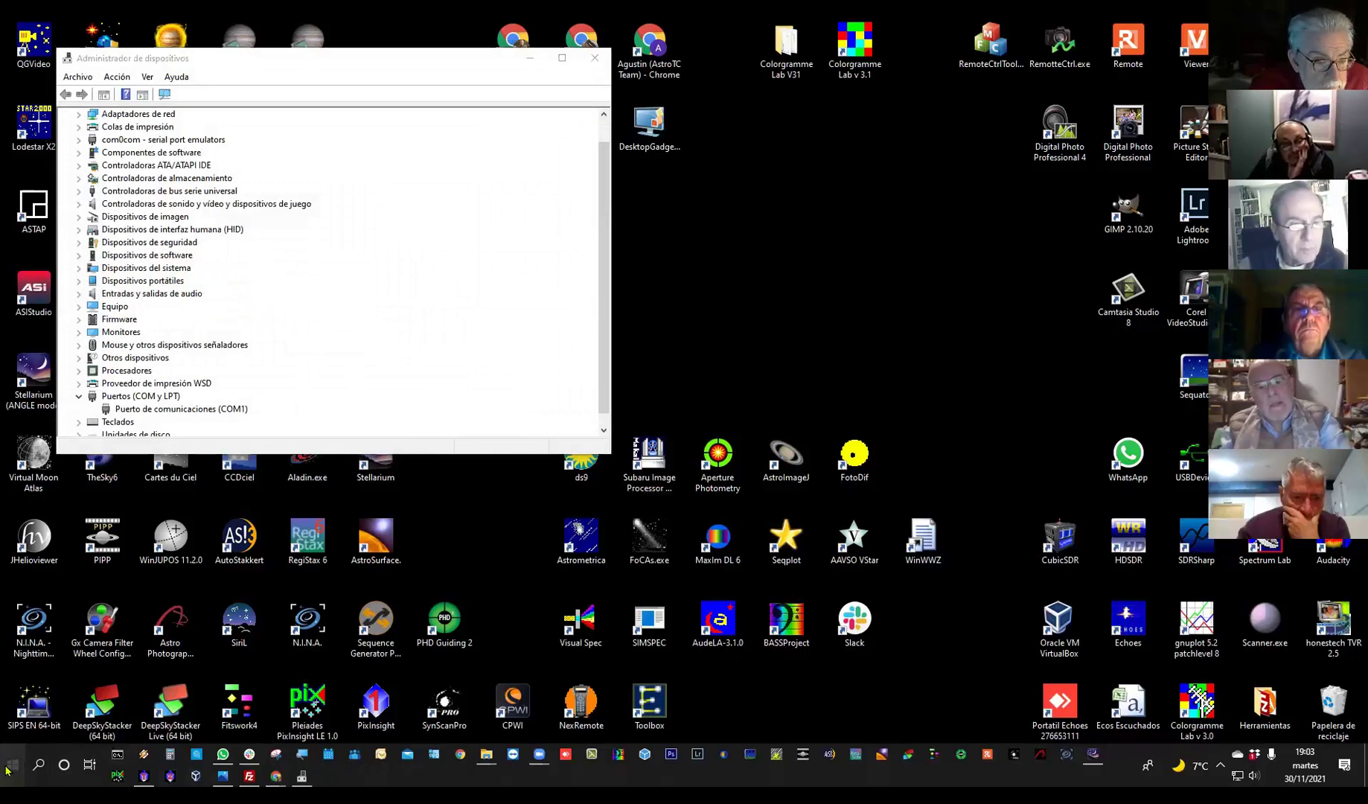
scroll(107, 586, down, 10)
scroll(108, 585, down, 5)
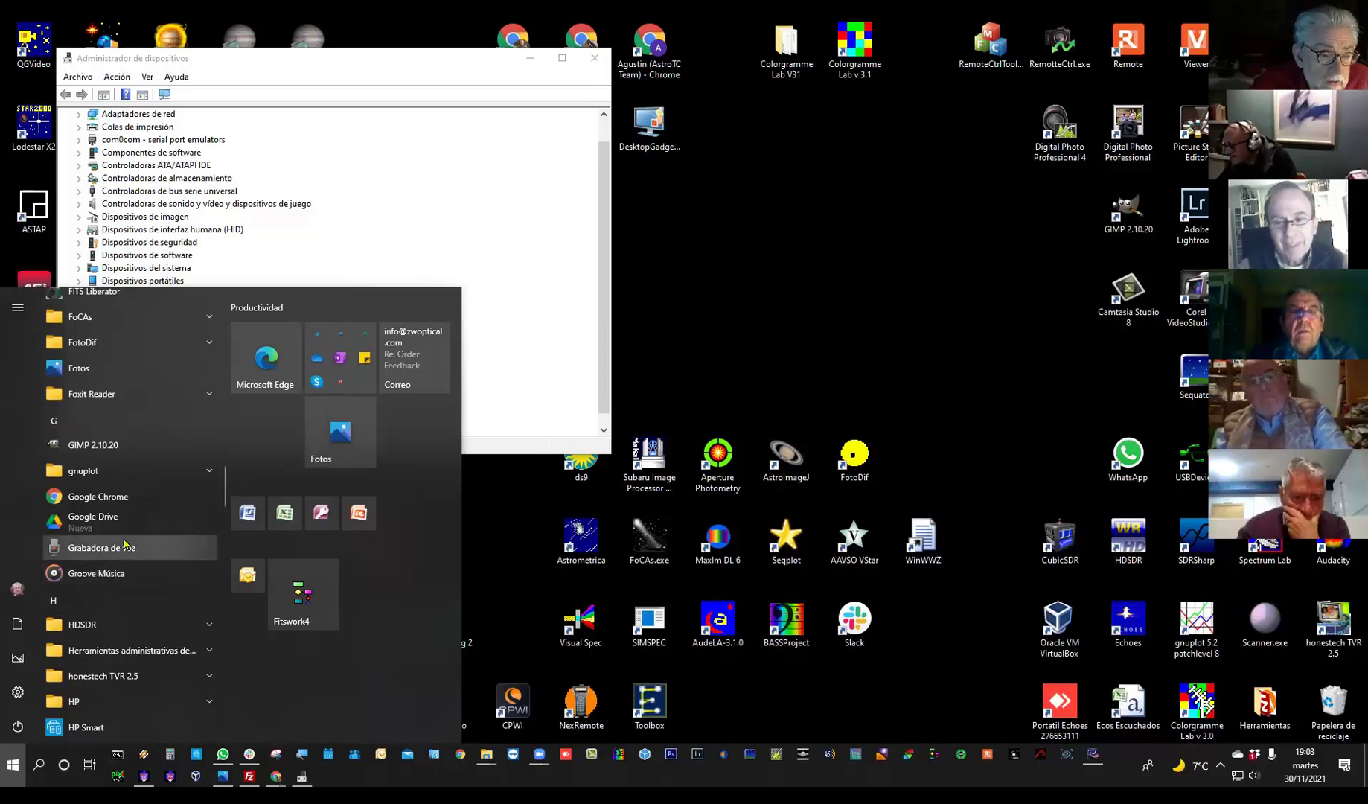
scroll(125, 547, up, 5)
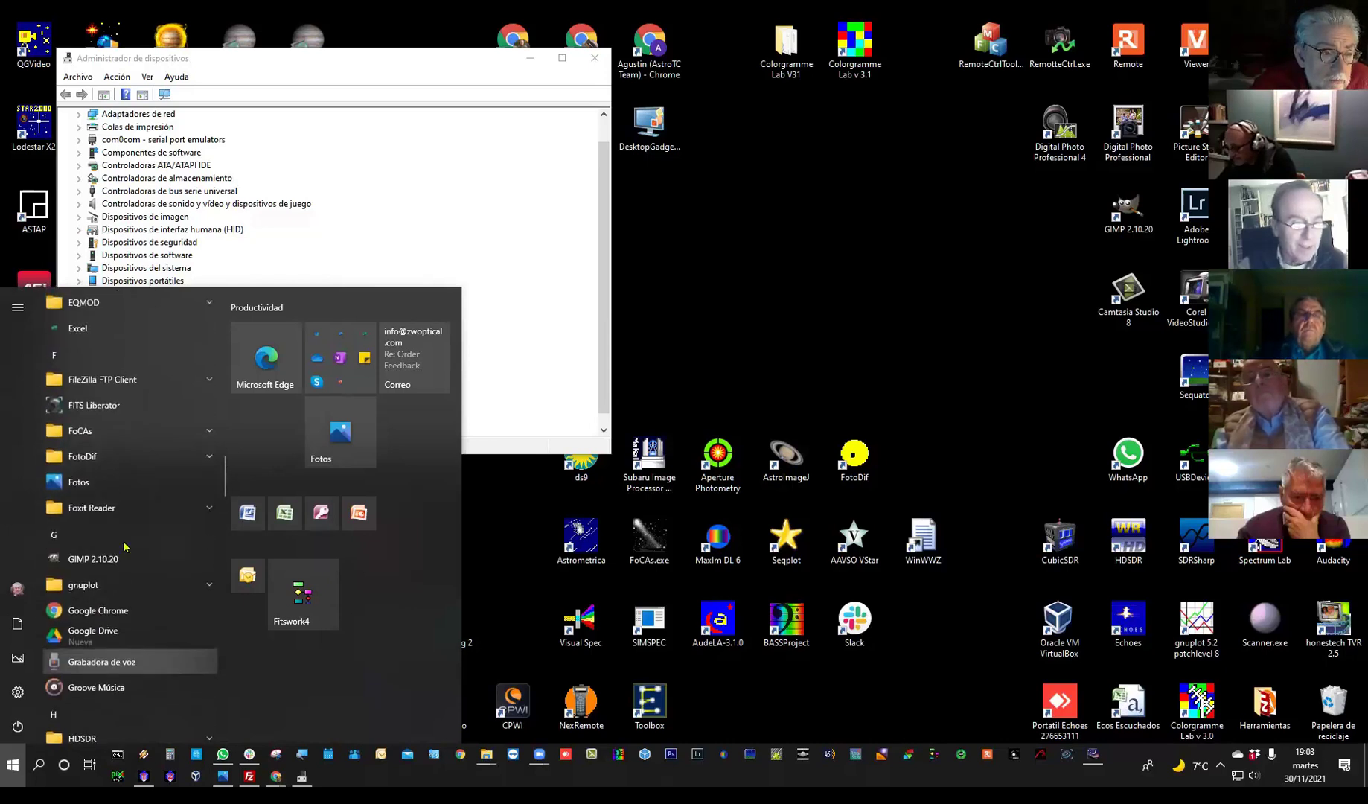
click(126, 417)
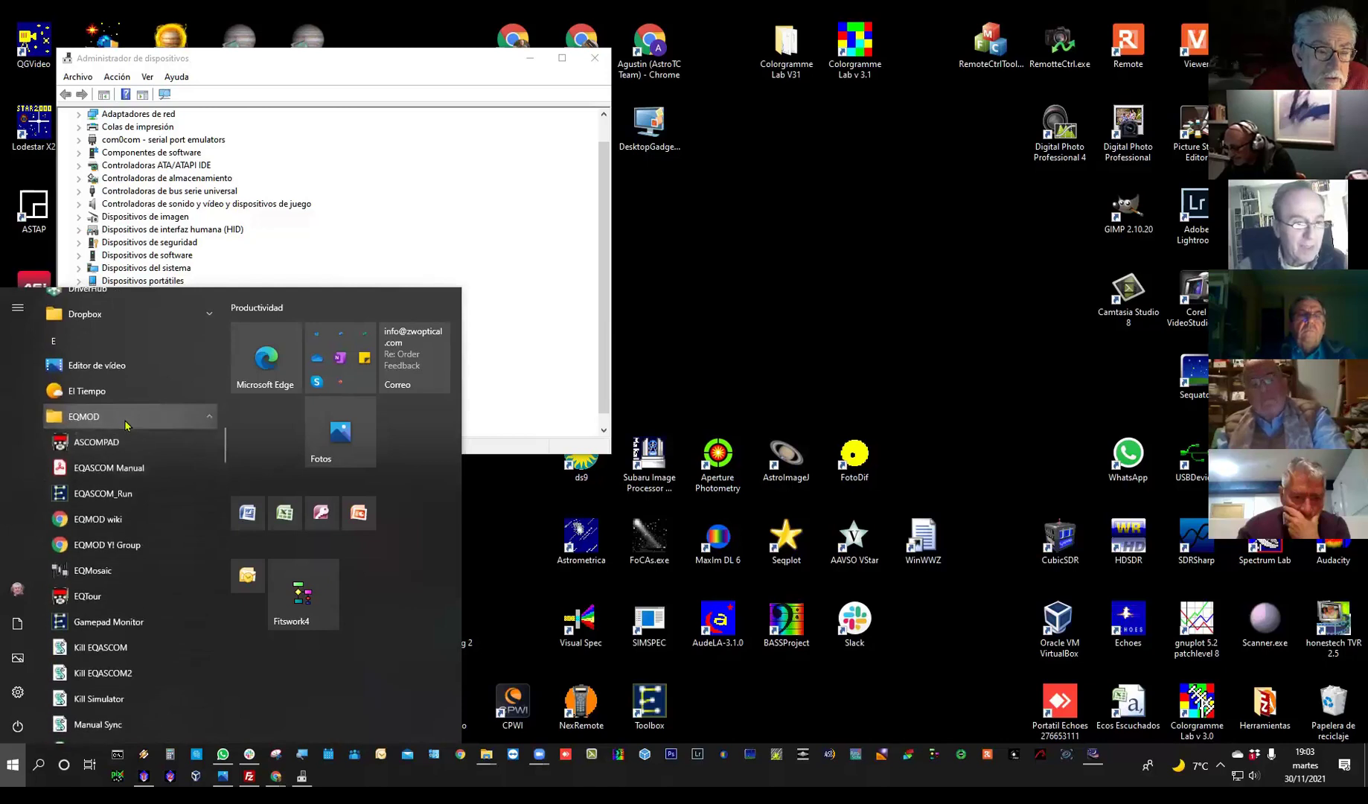
scroll(131, 432, down, 5)
scroll(137, 572, up, 3)
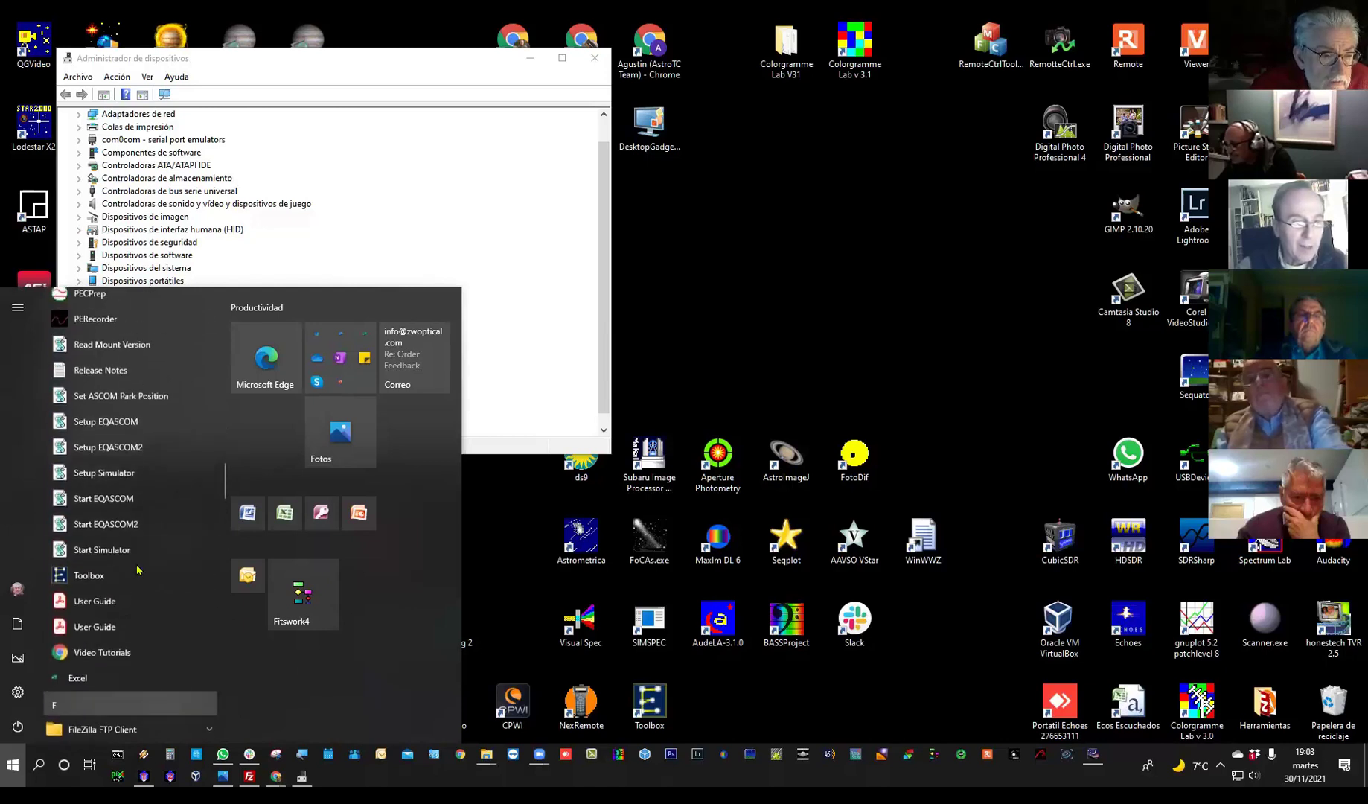
click(137, 577)
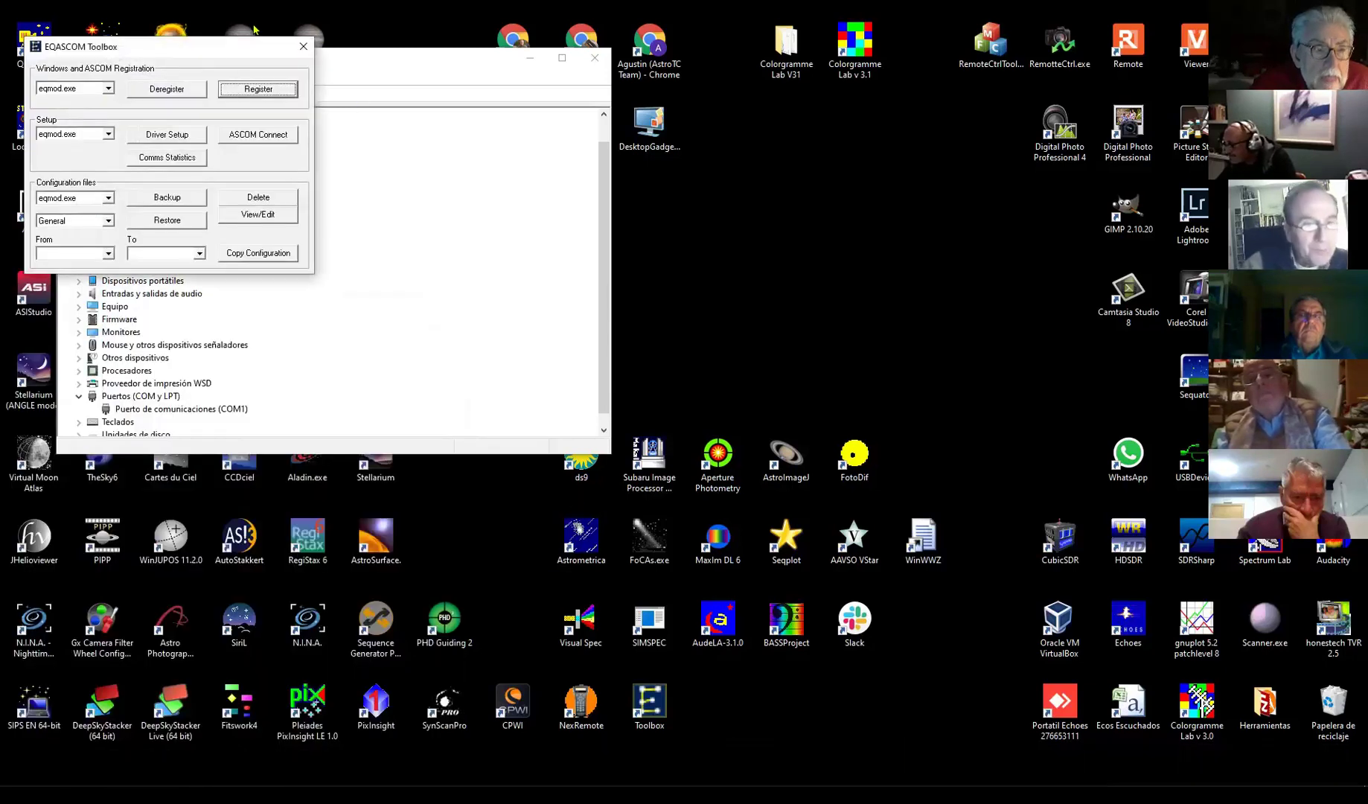
drag(208, 55, 860, 176)
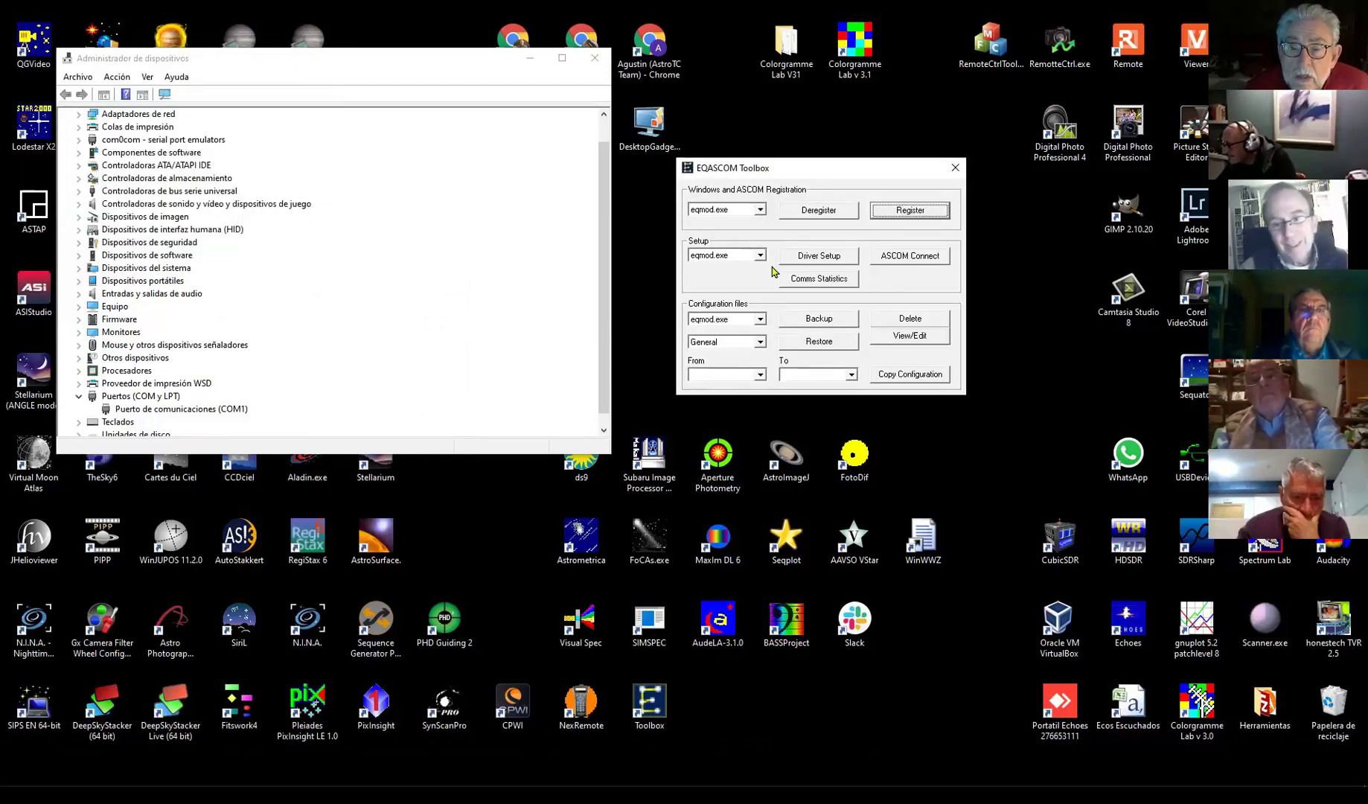
- Select eqmod_sim.exe as the setup driver, then open its driver configuration and accept the settings
click(759, 256)
click(735, 278)
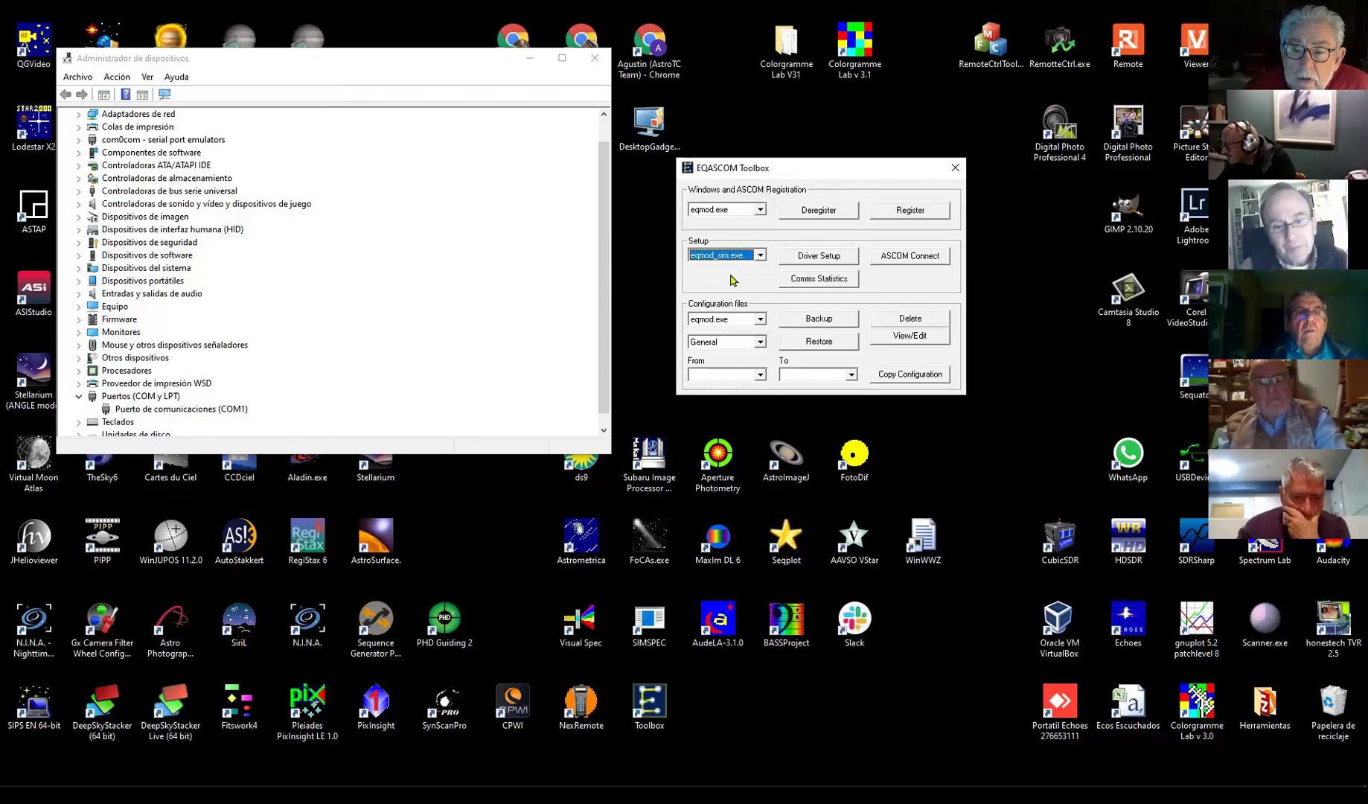
click(833, 258)
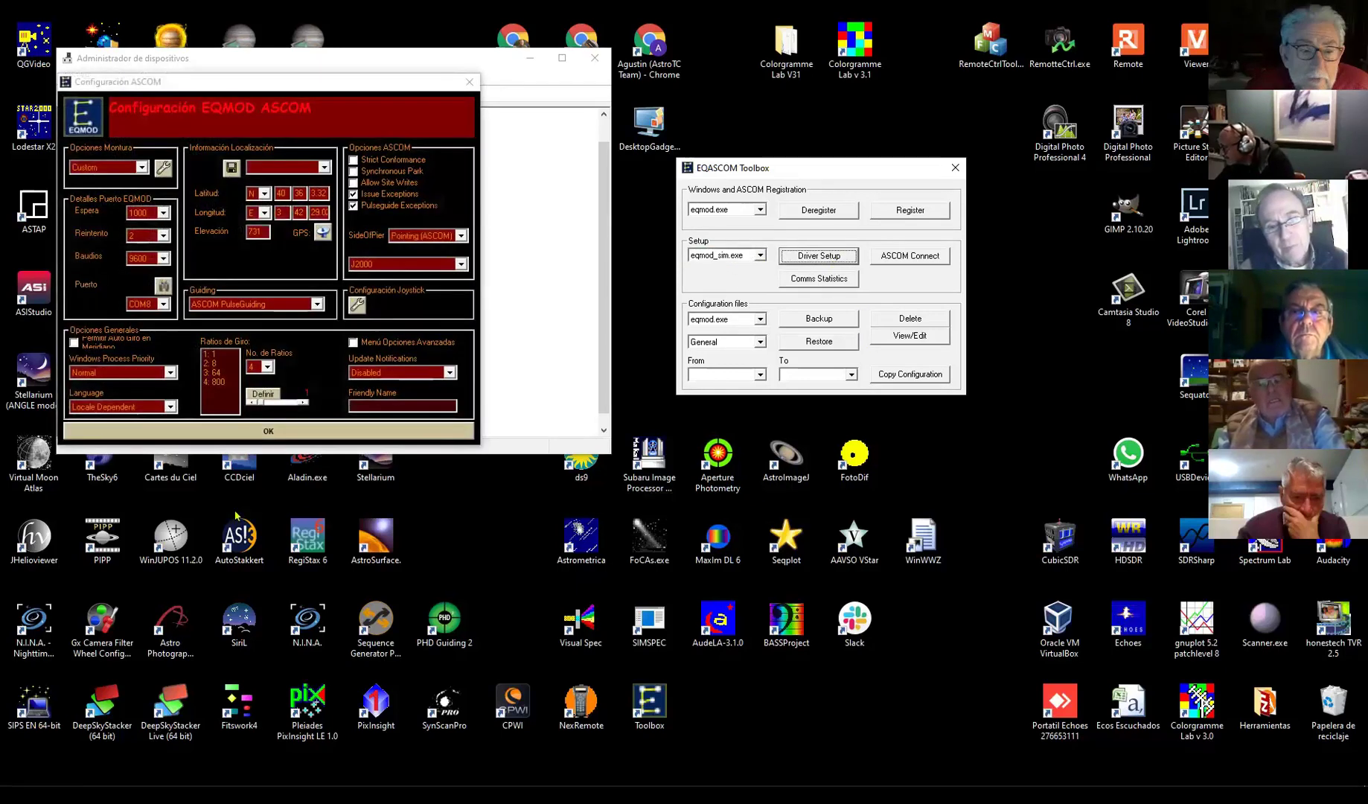
click(277, 431)
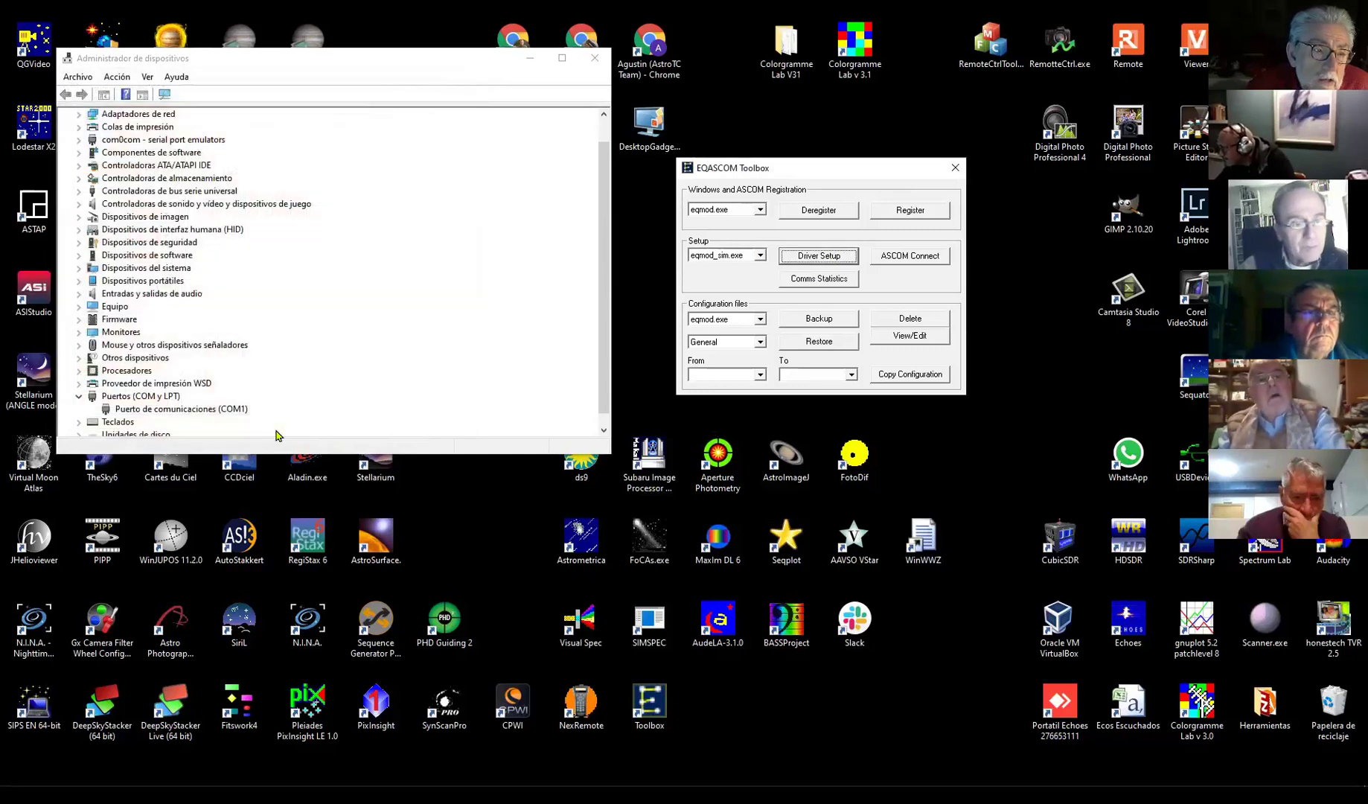
- Connect to the simulator through ASCOM, minimize Device Manager, and arrange the simulator and Toolbox windows apart
click(918, 261)
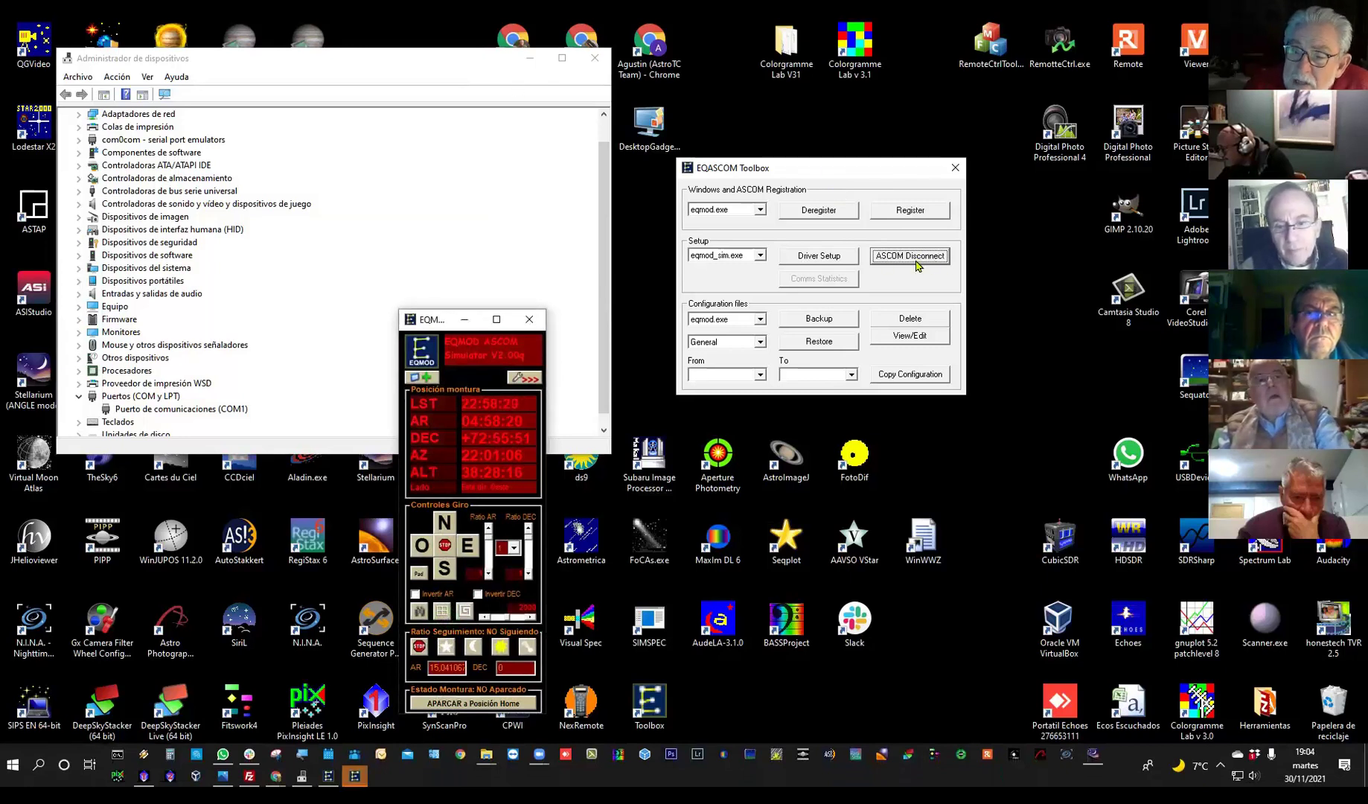
click(531, 61)
click(438, 322)
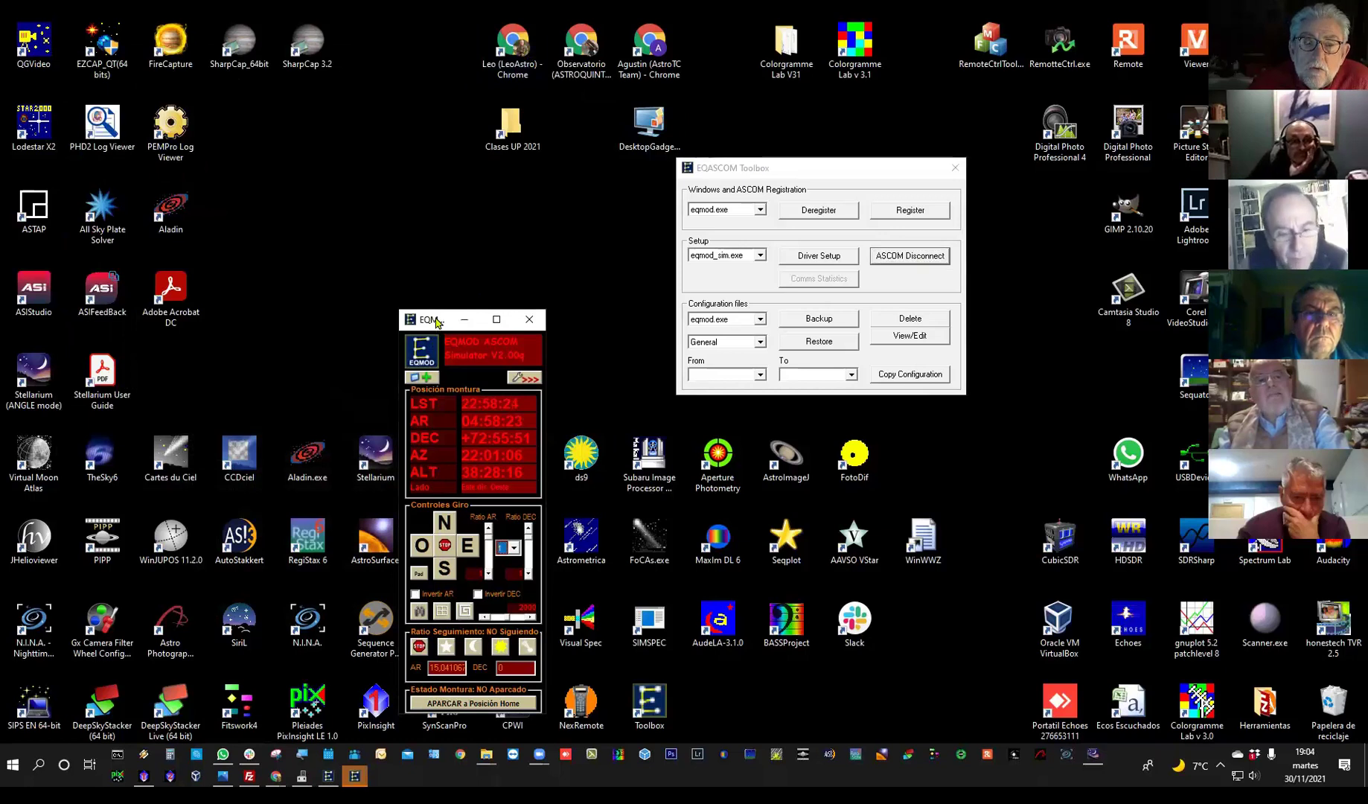
drag(438, 322, 460, 132)
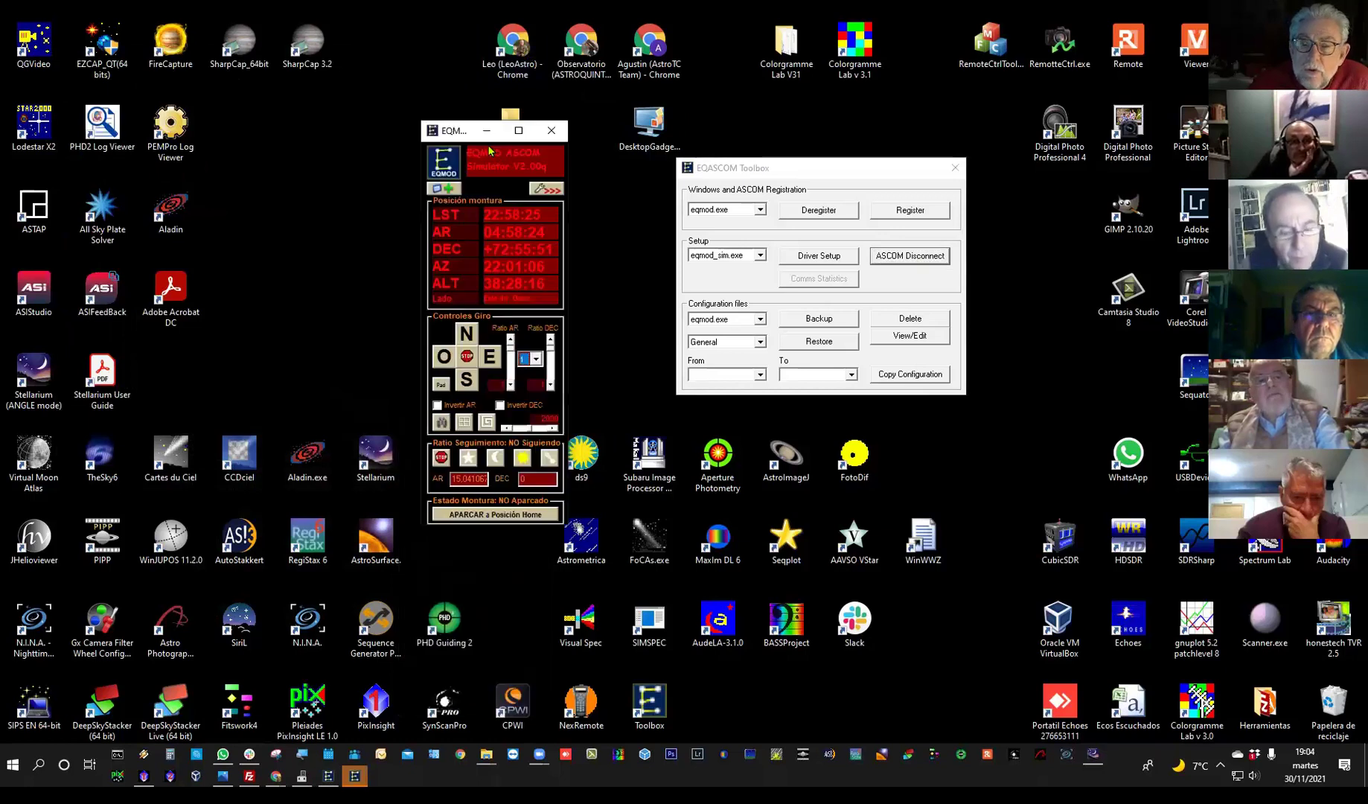
click(954, 168)
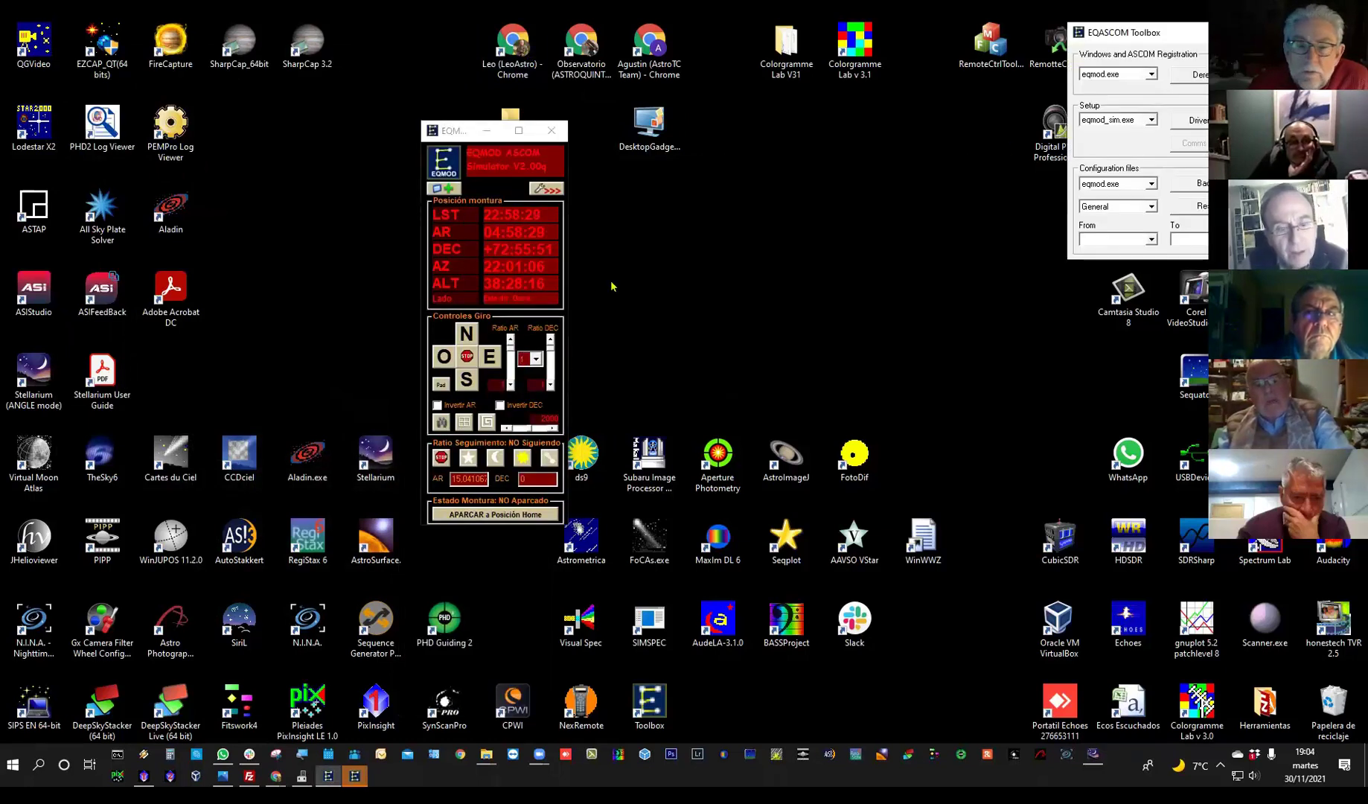
drag(461, 131, 466, 119)
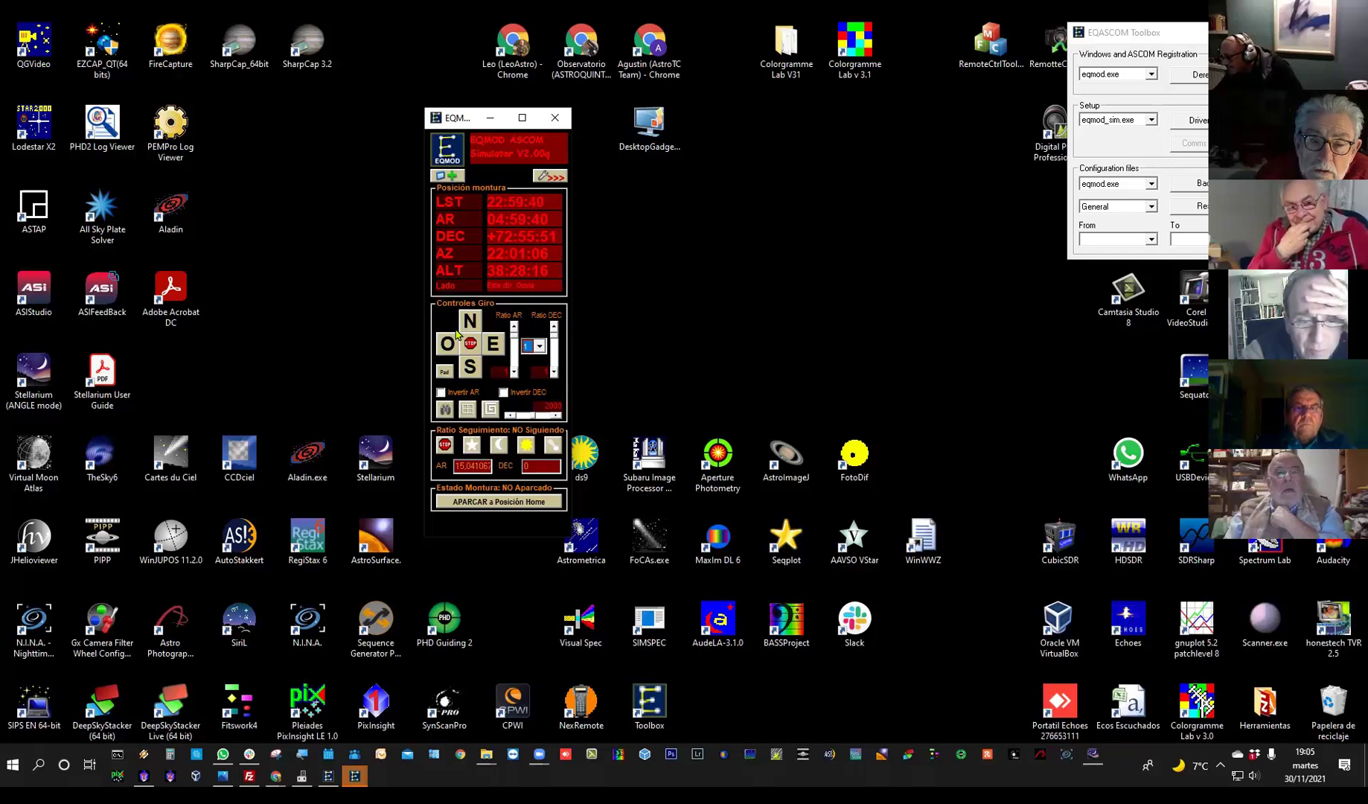
- Set the slew rate preset to 4 and slew the simulated mount east and north
click(539, 346)
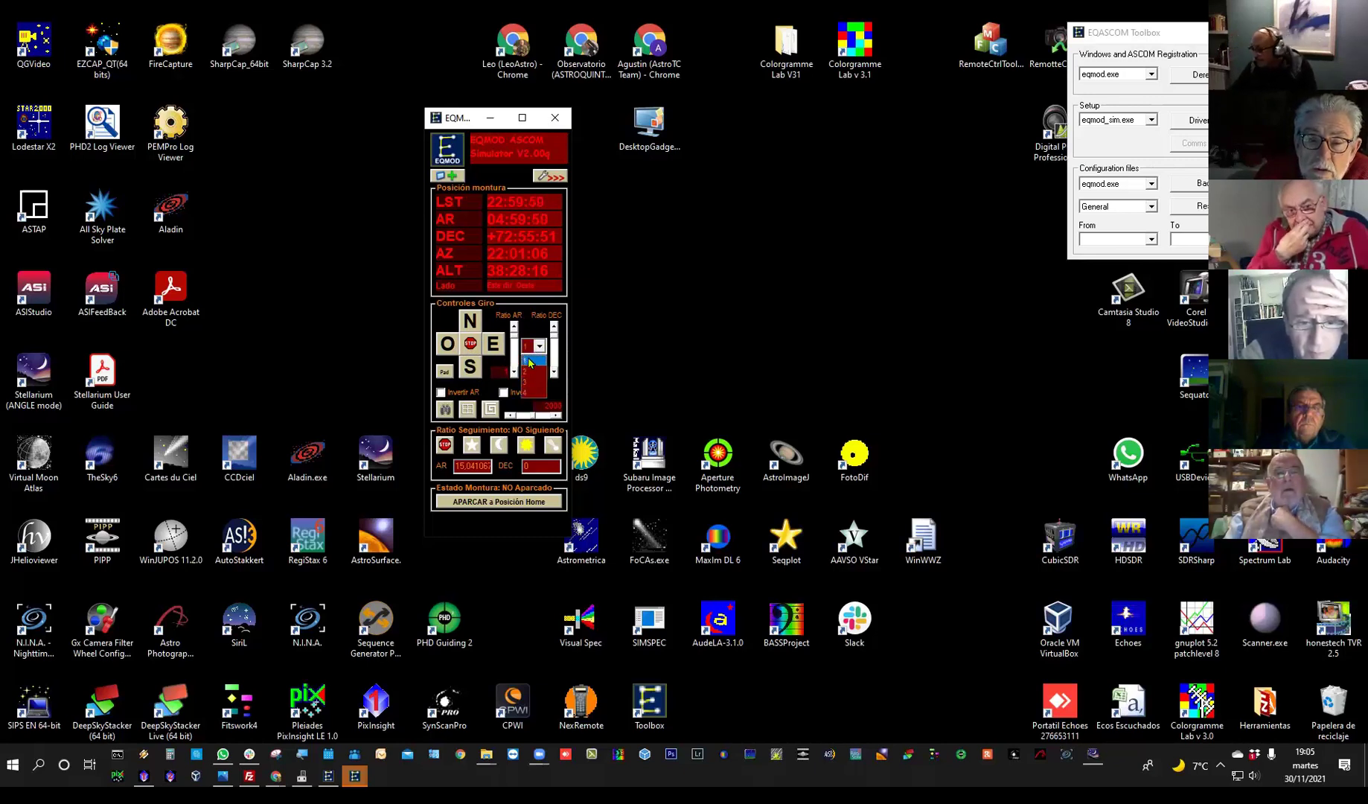
click(531, 395)
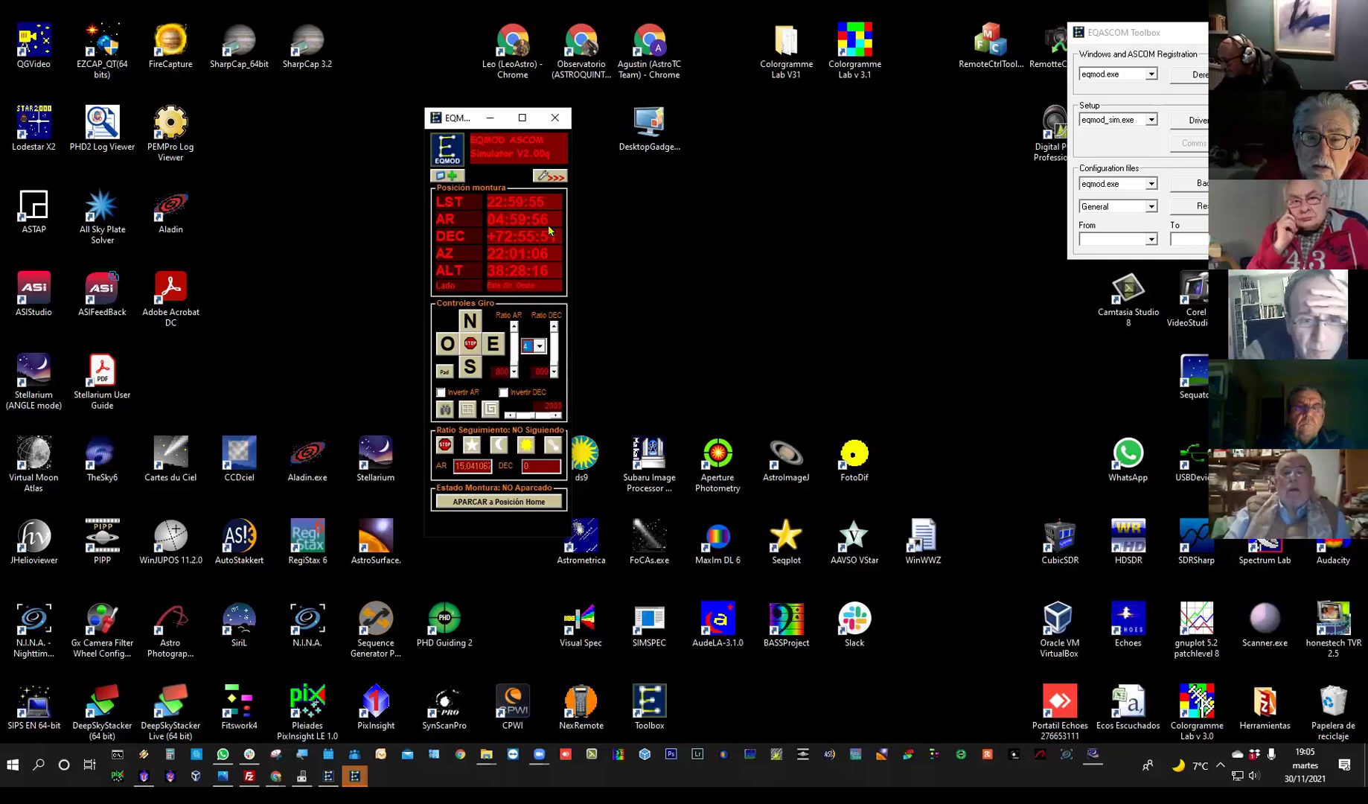
click(494, 346)
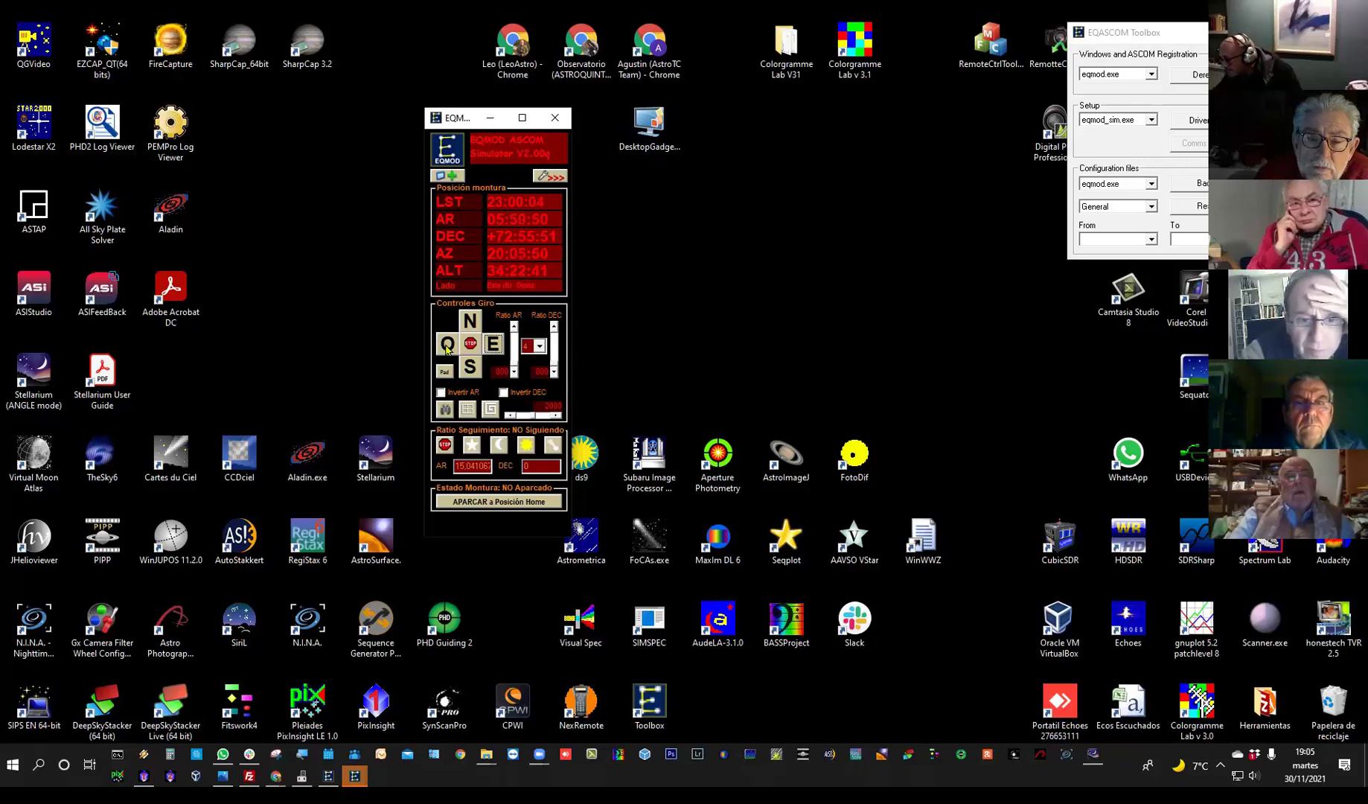
click(471, 321)
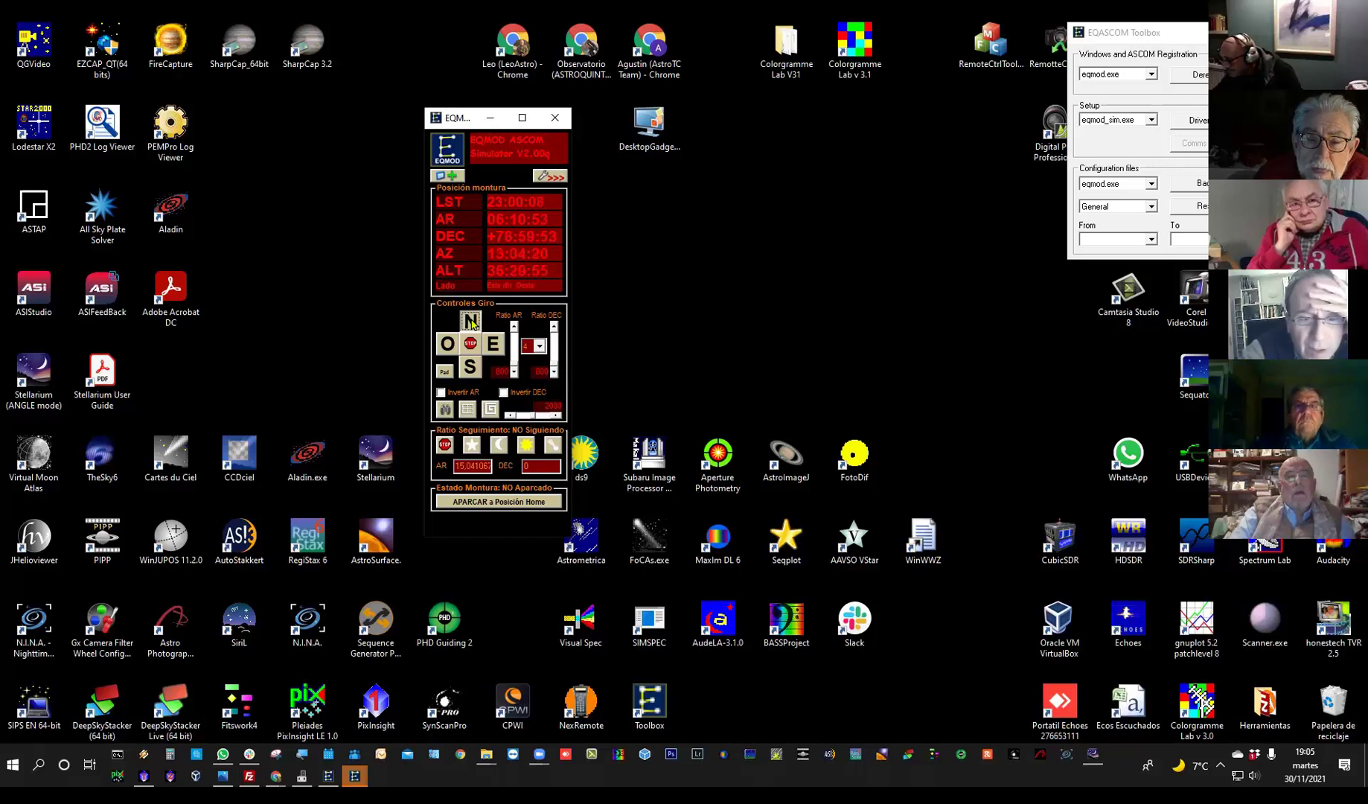
- Set the slew rate preset to 1 and slew the simulated mount west
click(540, 346)
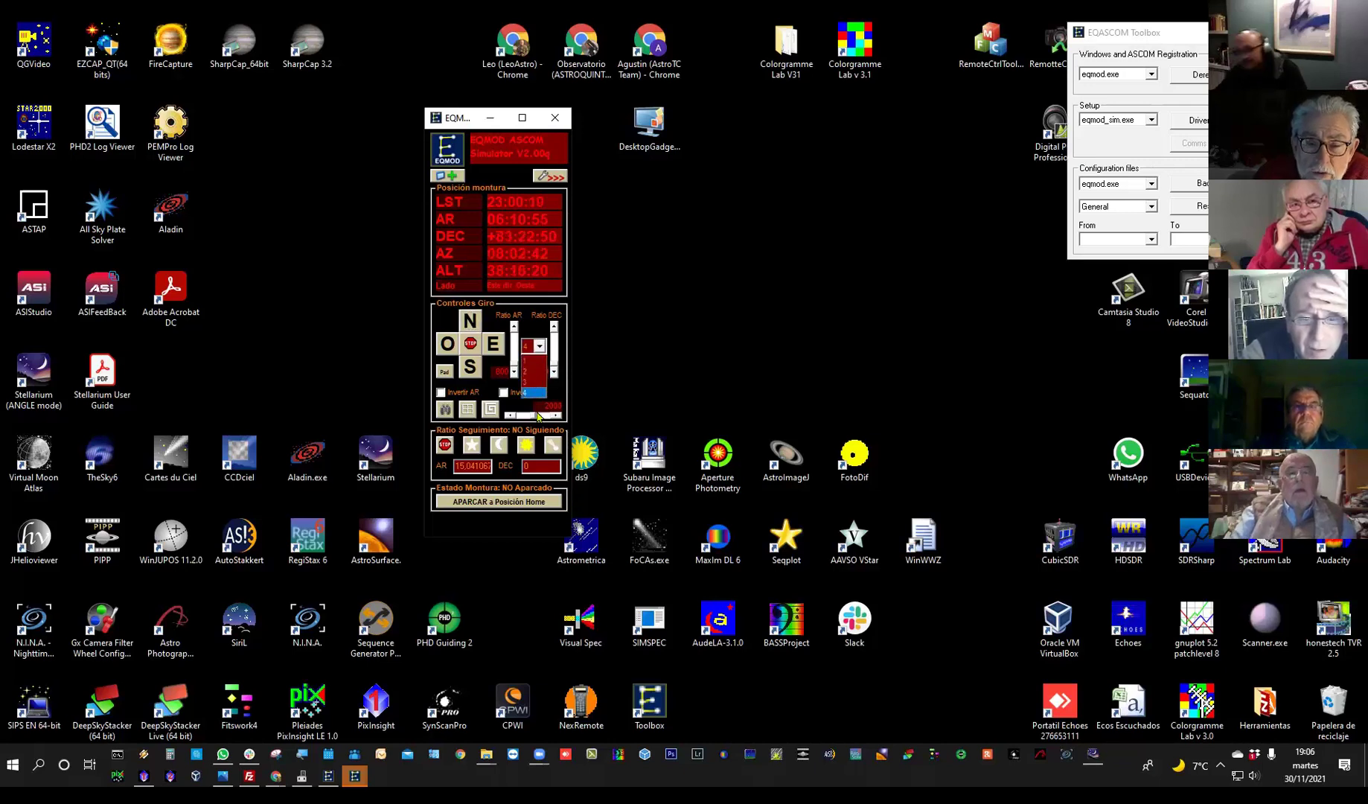
click(536, 393)
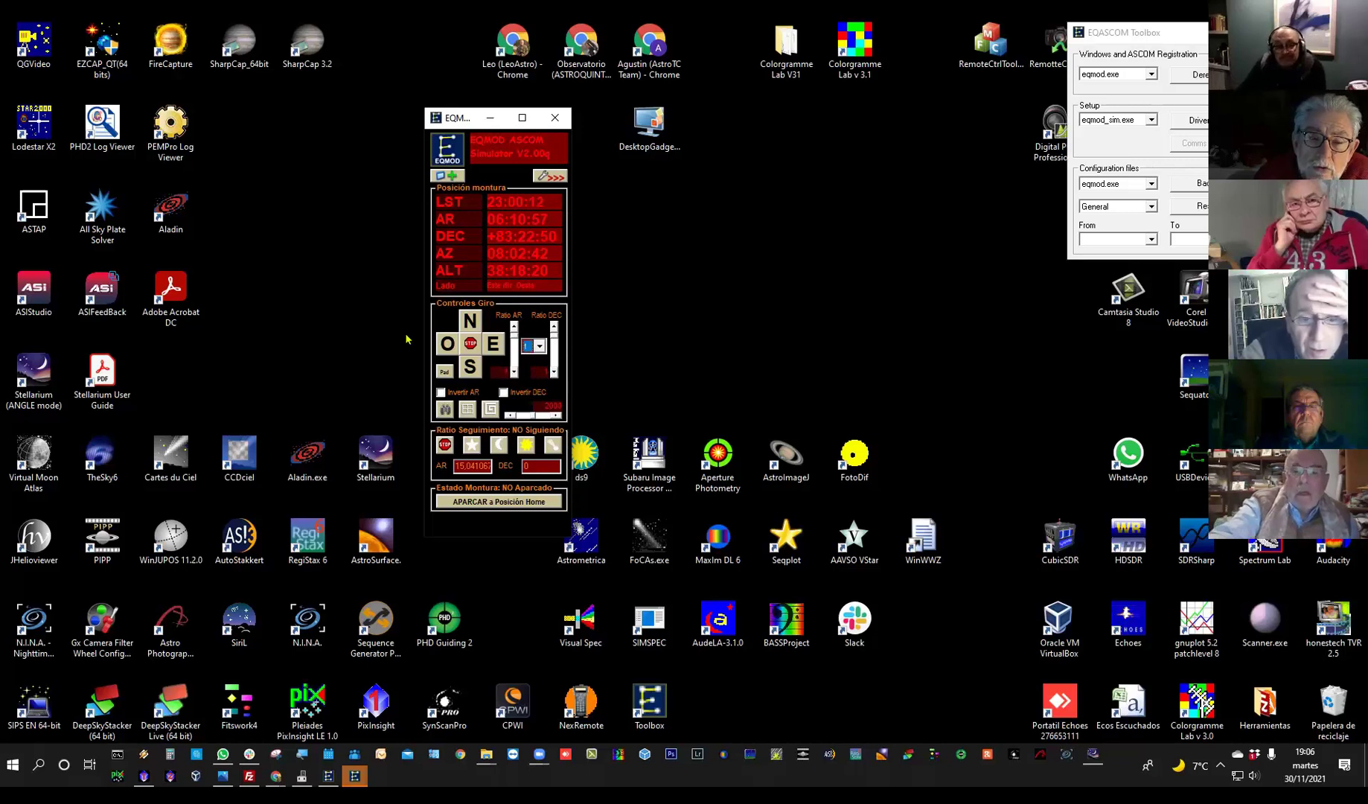
click(447, 345)
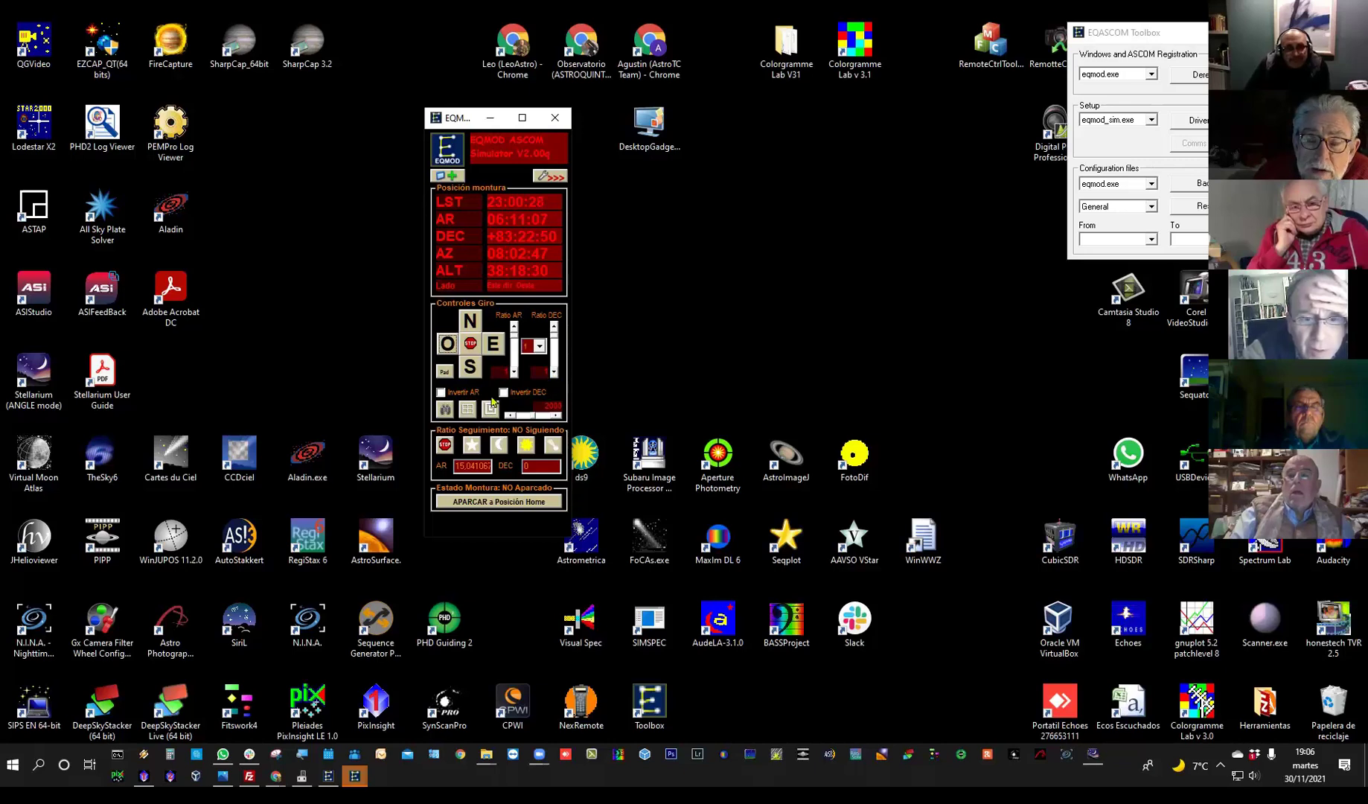
- Set the slew rate preset to 2 and try the spiral search control
click(540, 346)
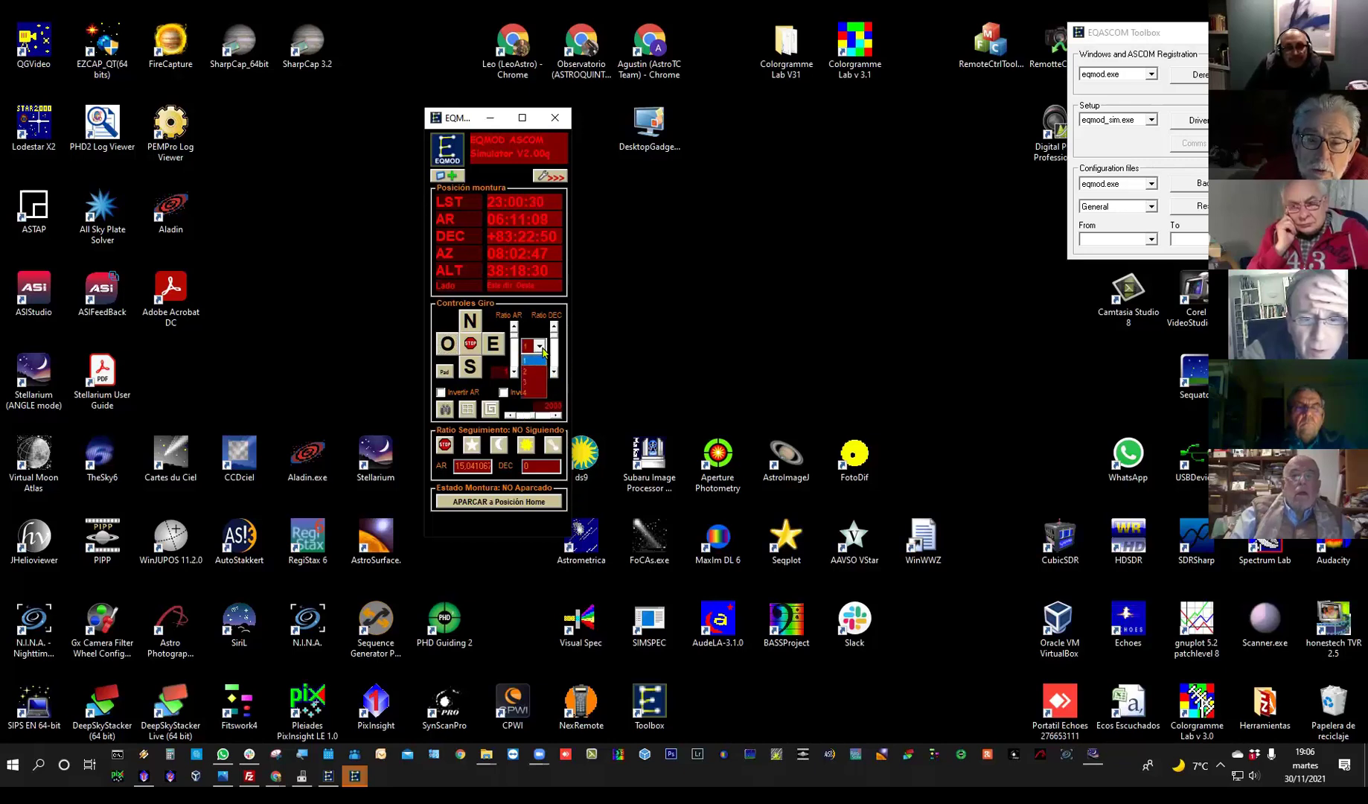
click(530, 372)
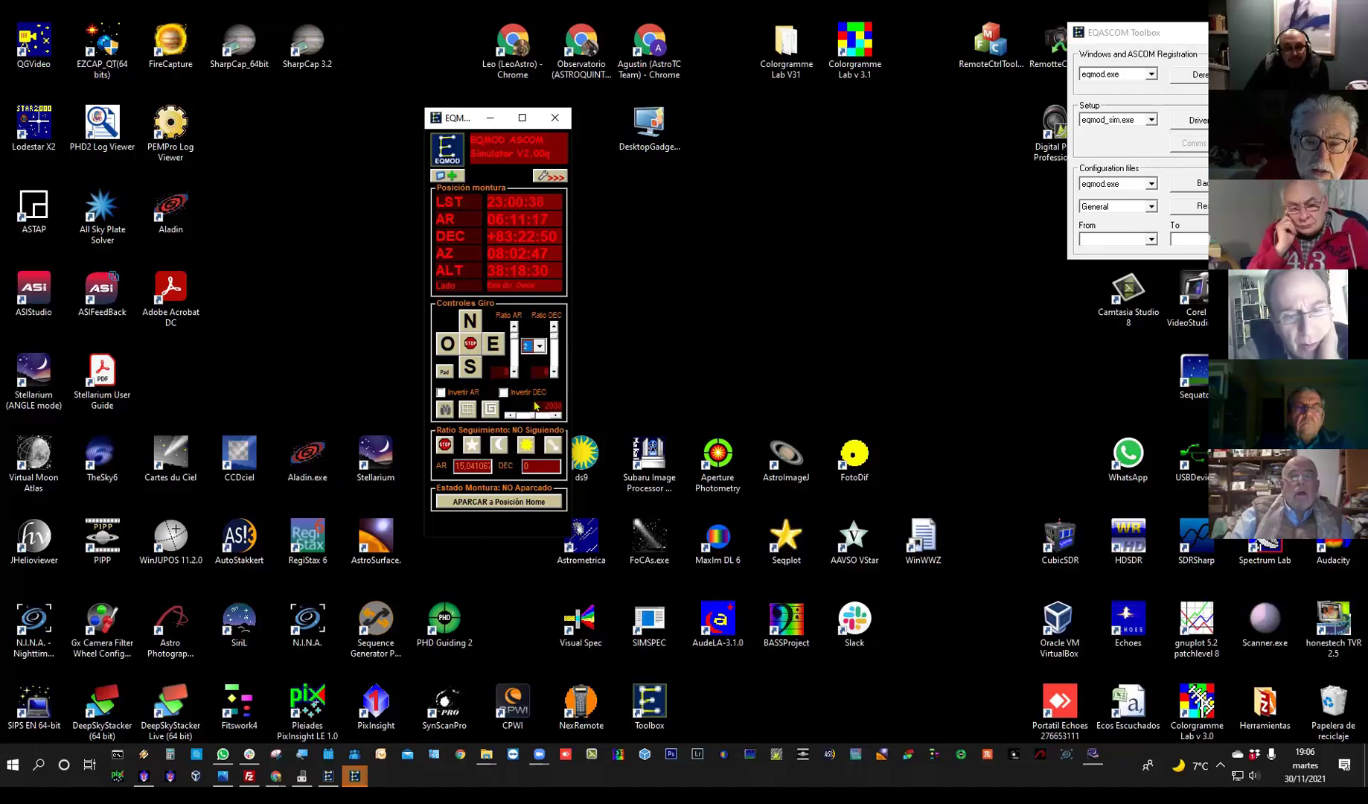
click(491, 411)
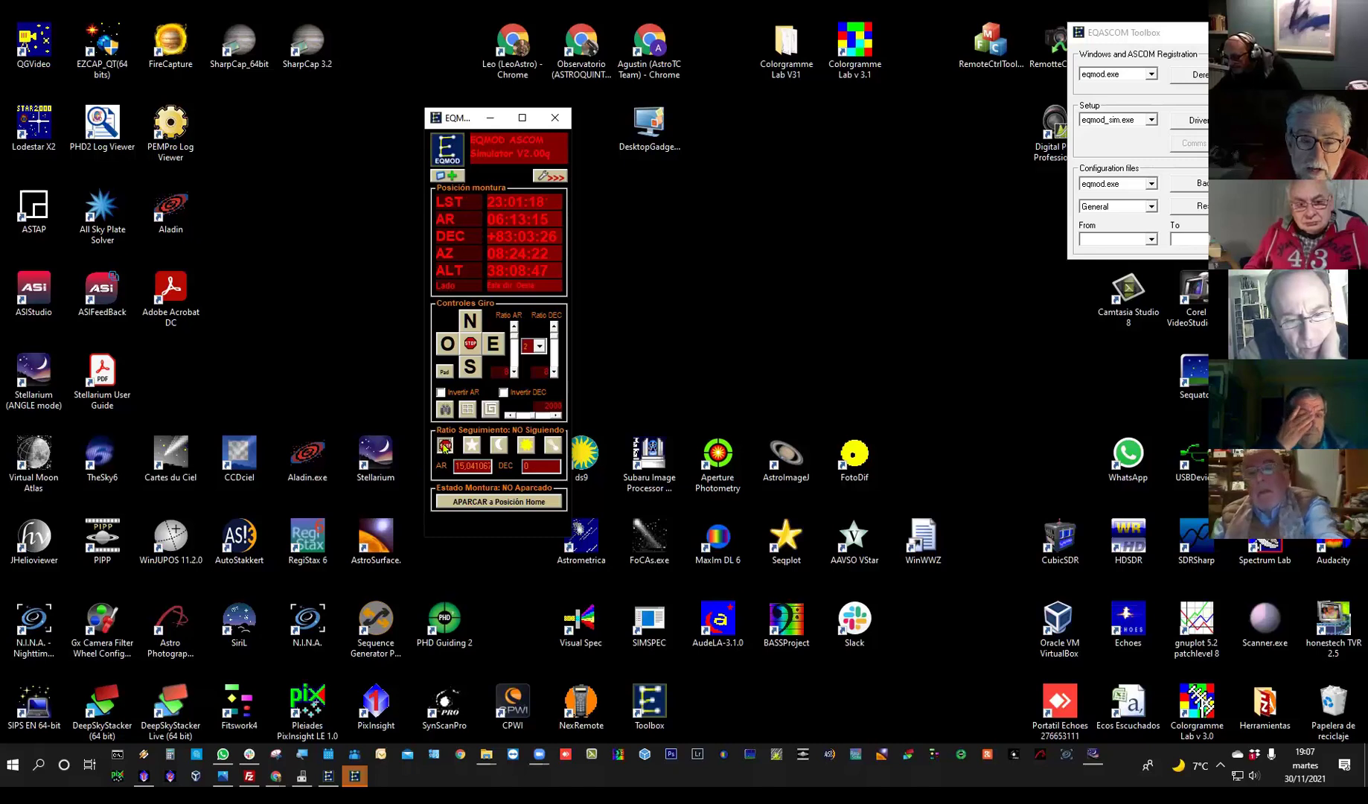
- Switch the tracking rate through sidereal, lunar and solar, ending on custom tracking
click(472, 450)
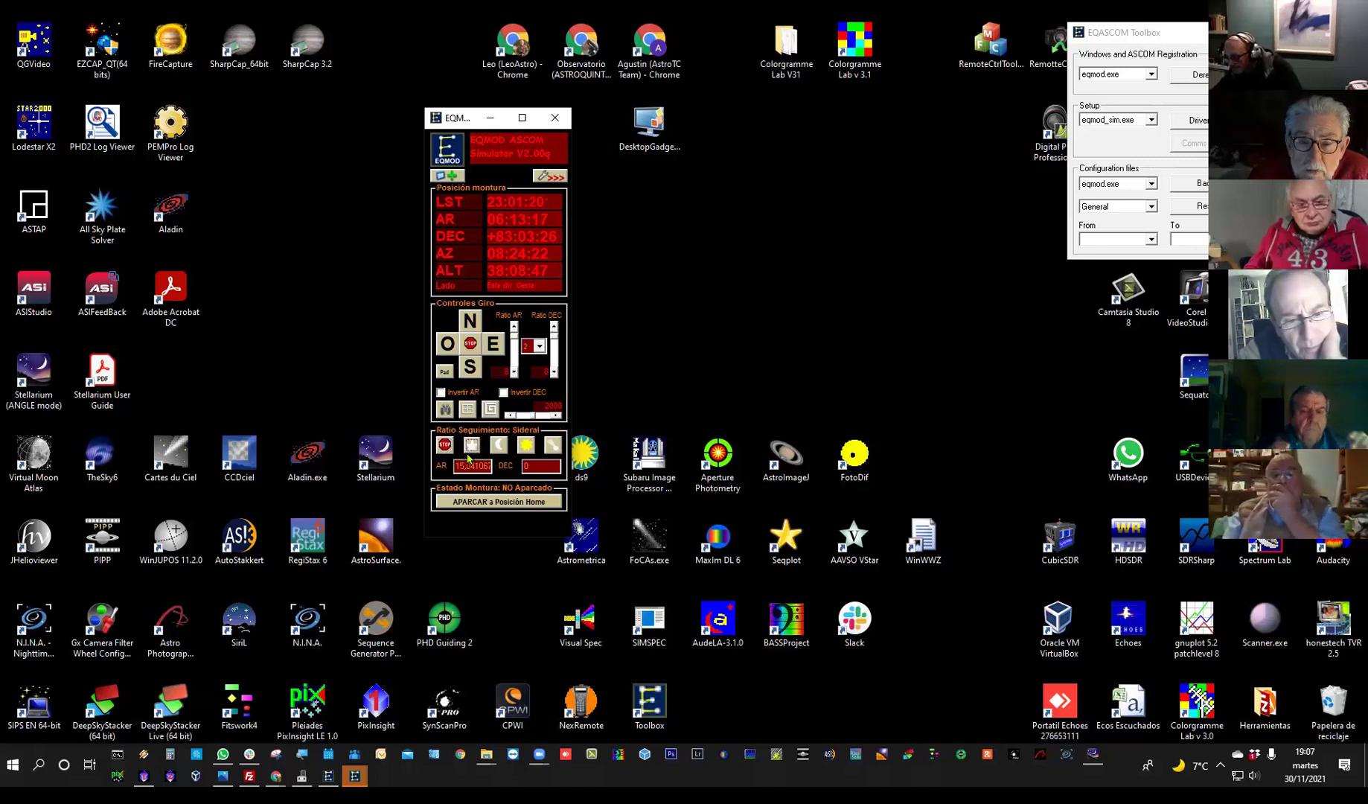
click(497, 449)
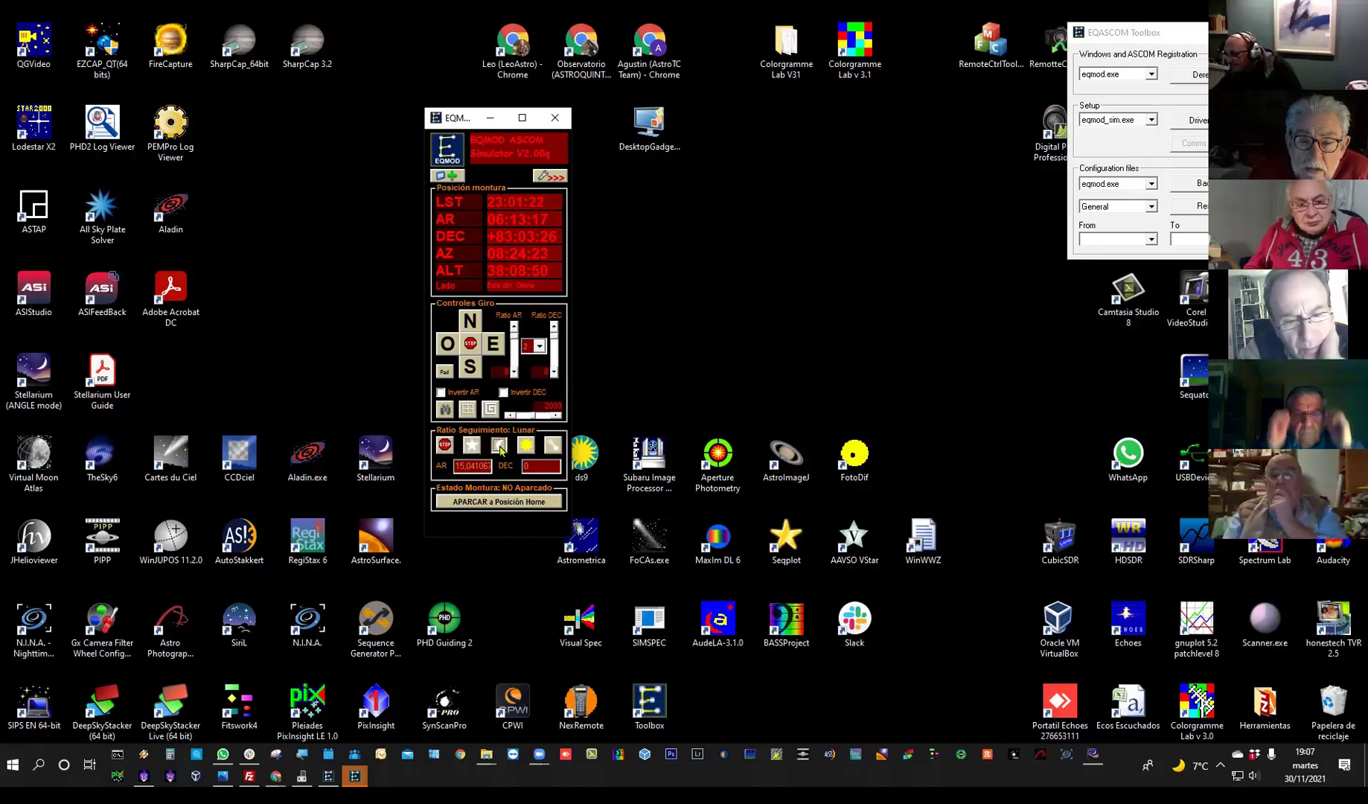
click(527, 446)
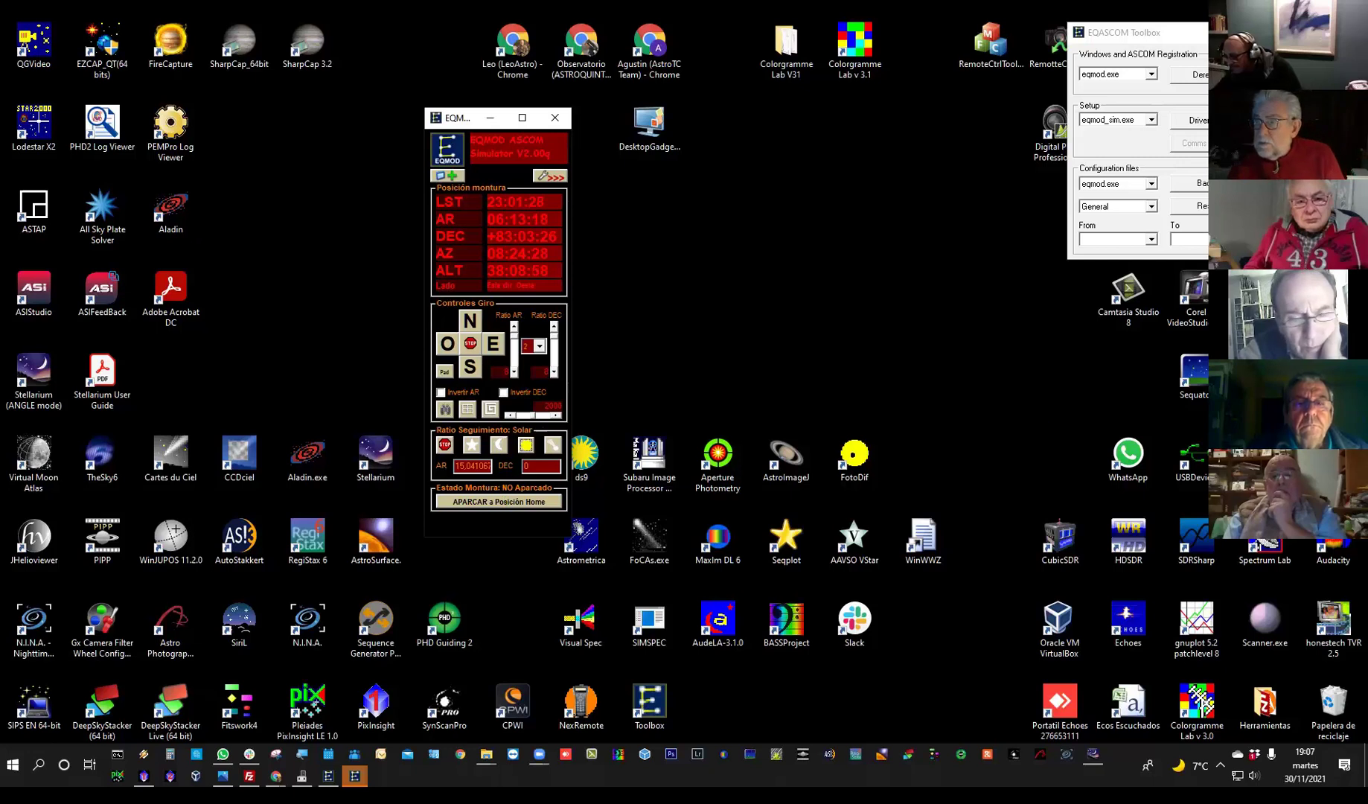
click(559, 449)
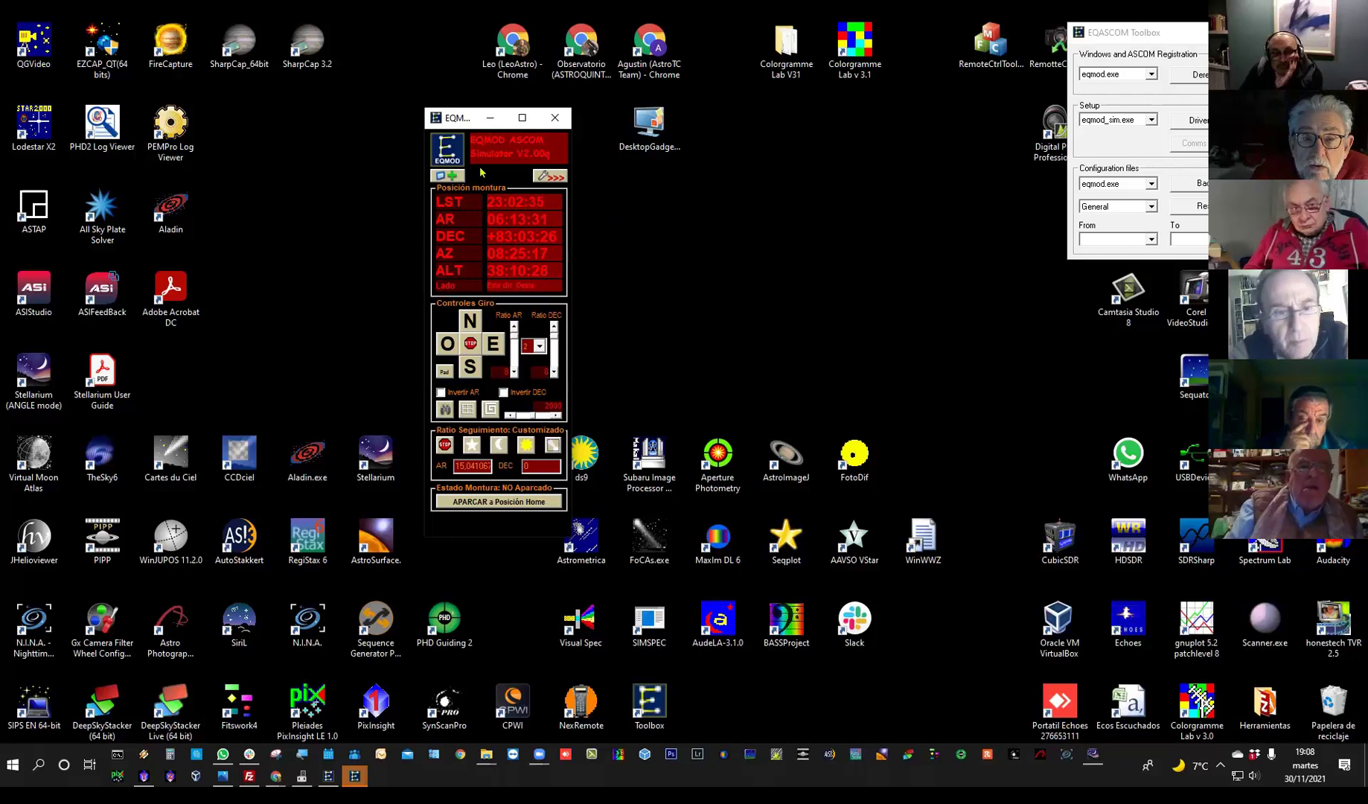
- Expand the simulator's settings panels, then park the mount at the Home position and unpark it
click(550, 177)
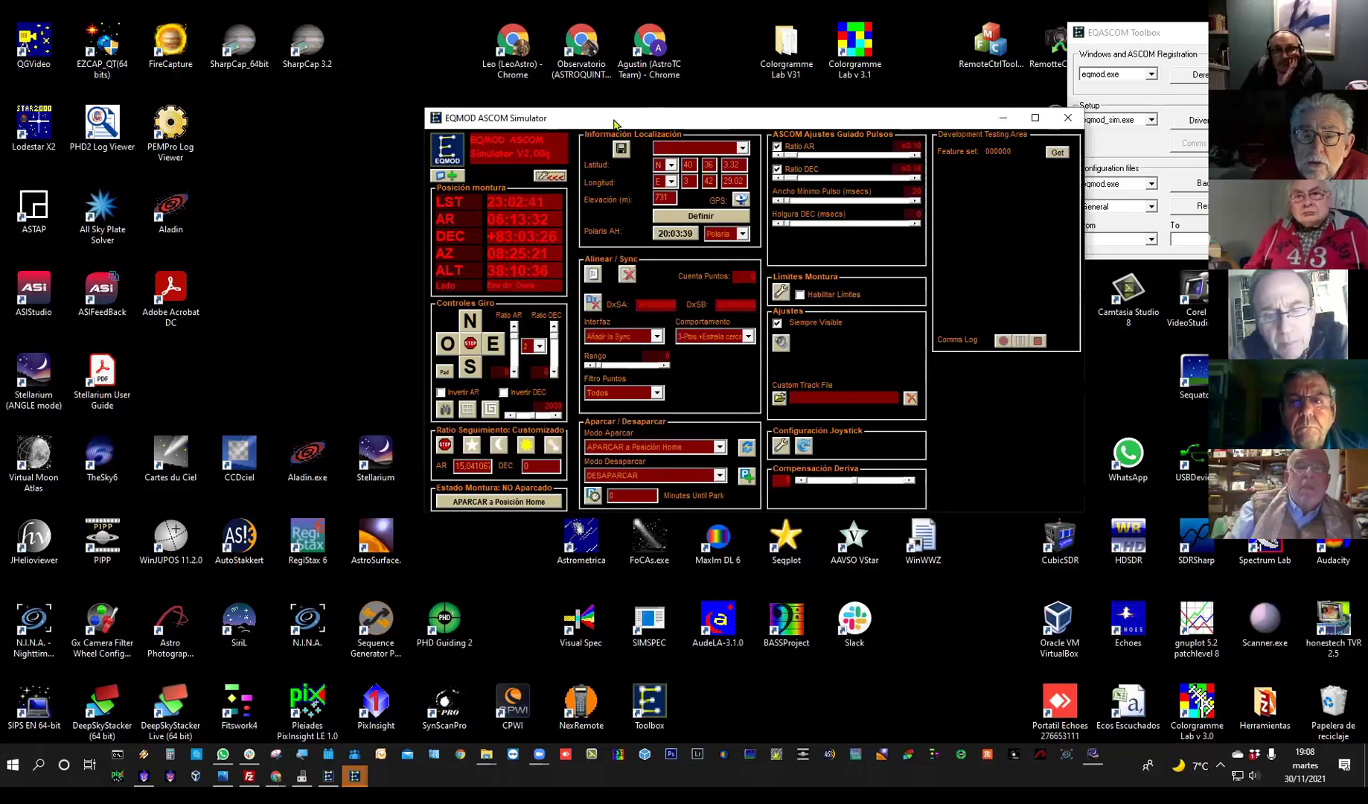
drag(611, 125, 475, 147)
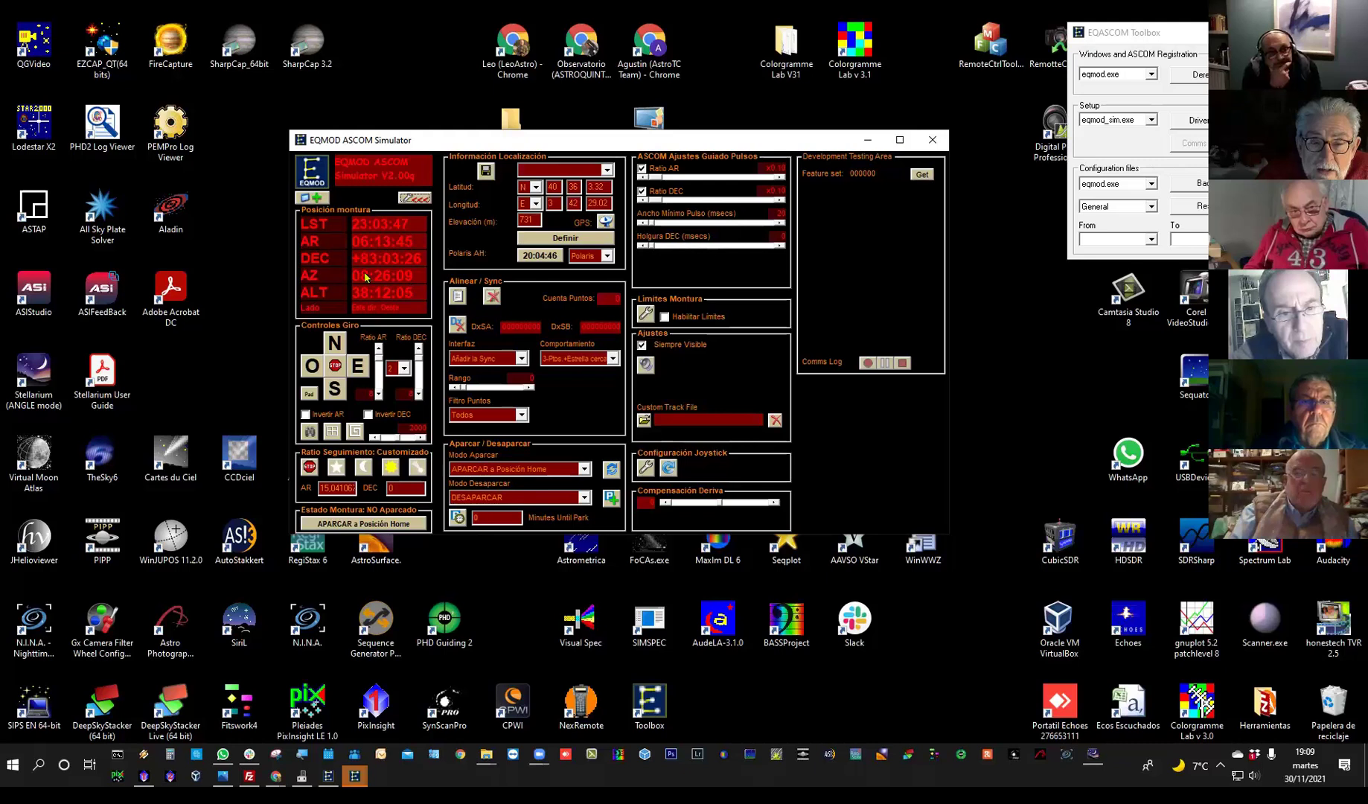
click(365, 526)
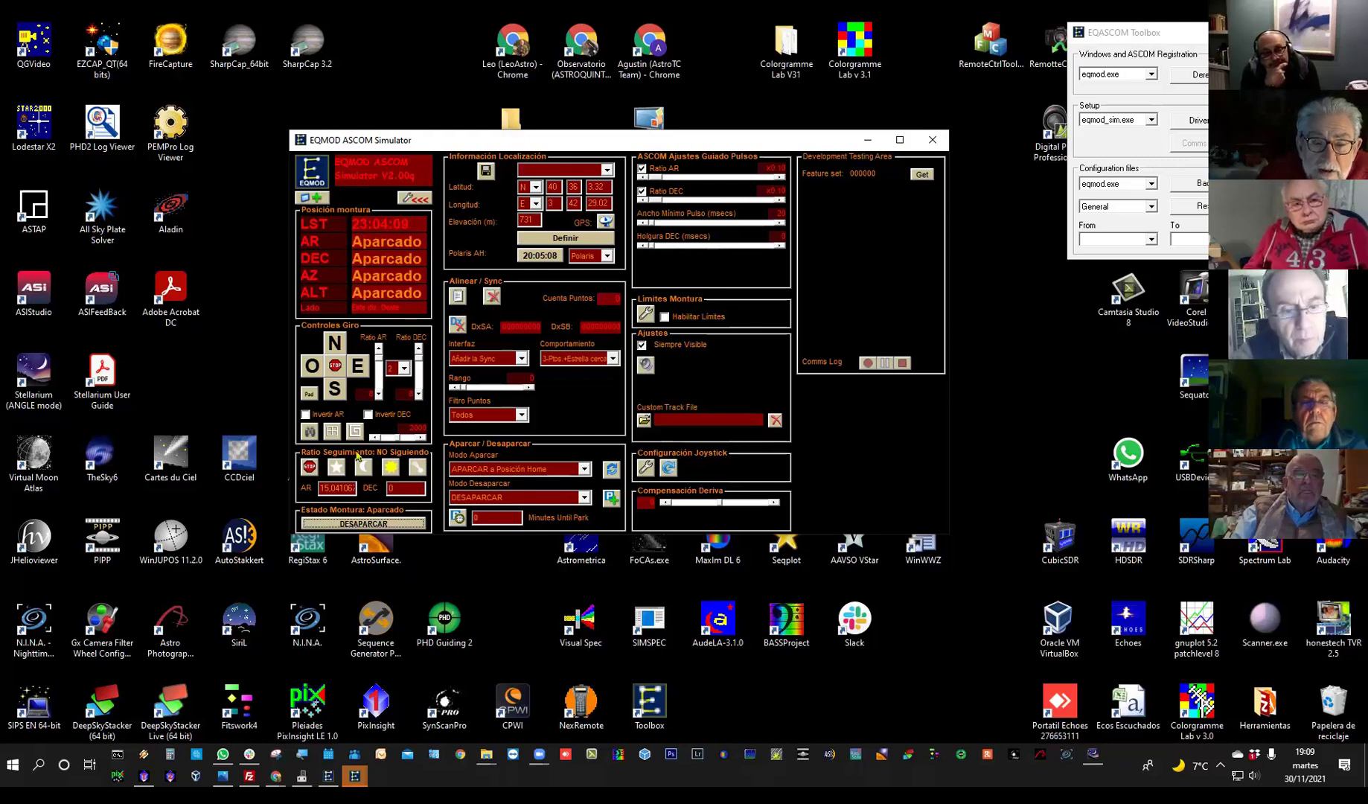
click(364, 525)
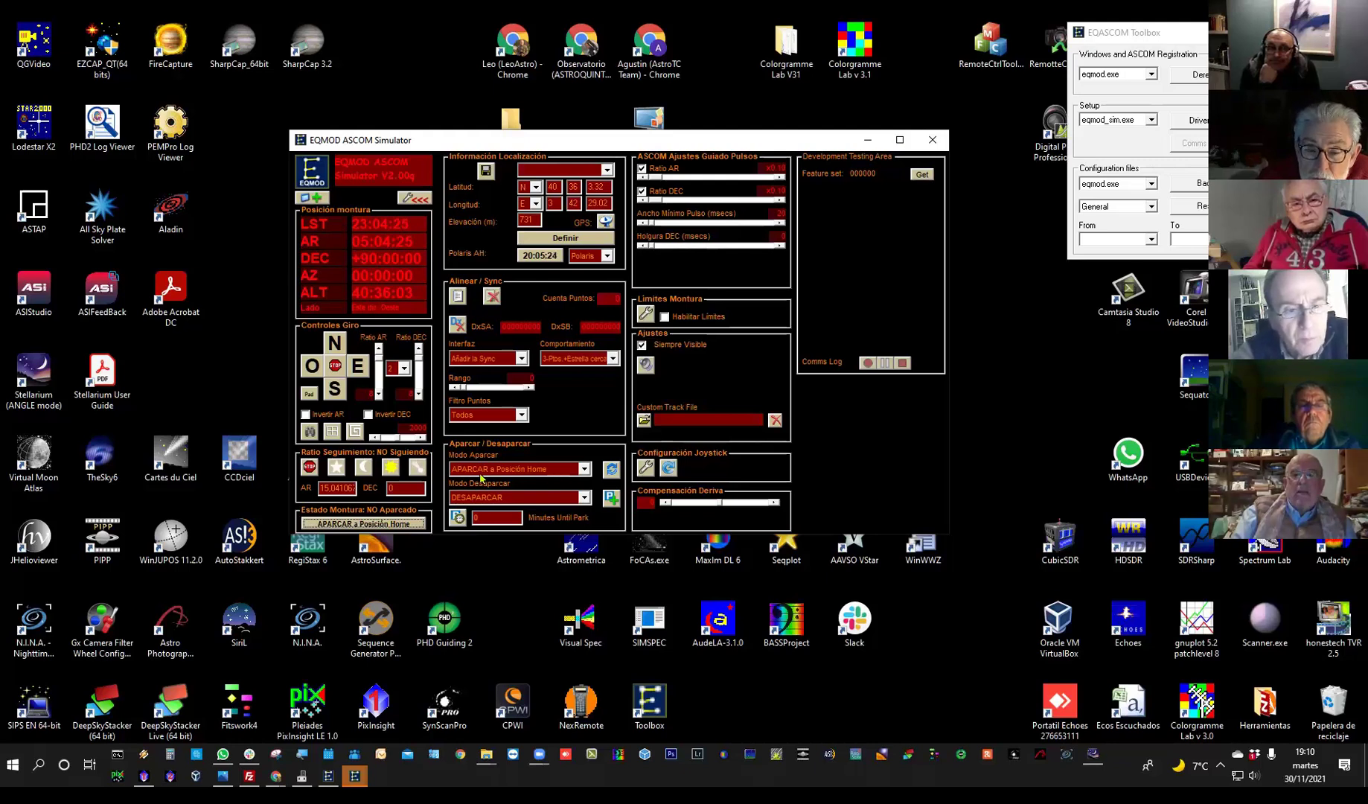
- Switch the park mode between APARCAR a Posición Actual and APARCAR a Posición Home, ending on APARCAR a Posición Actual
click(584, 469)
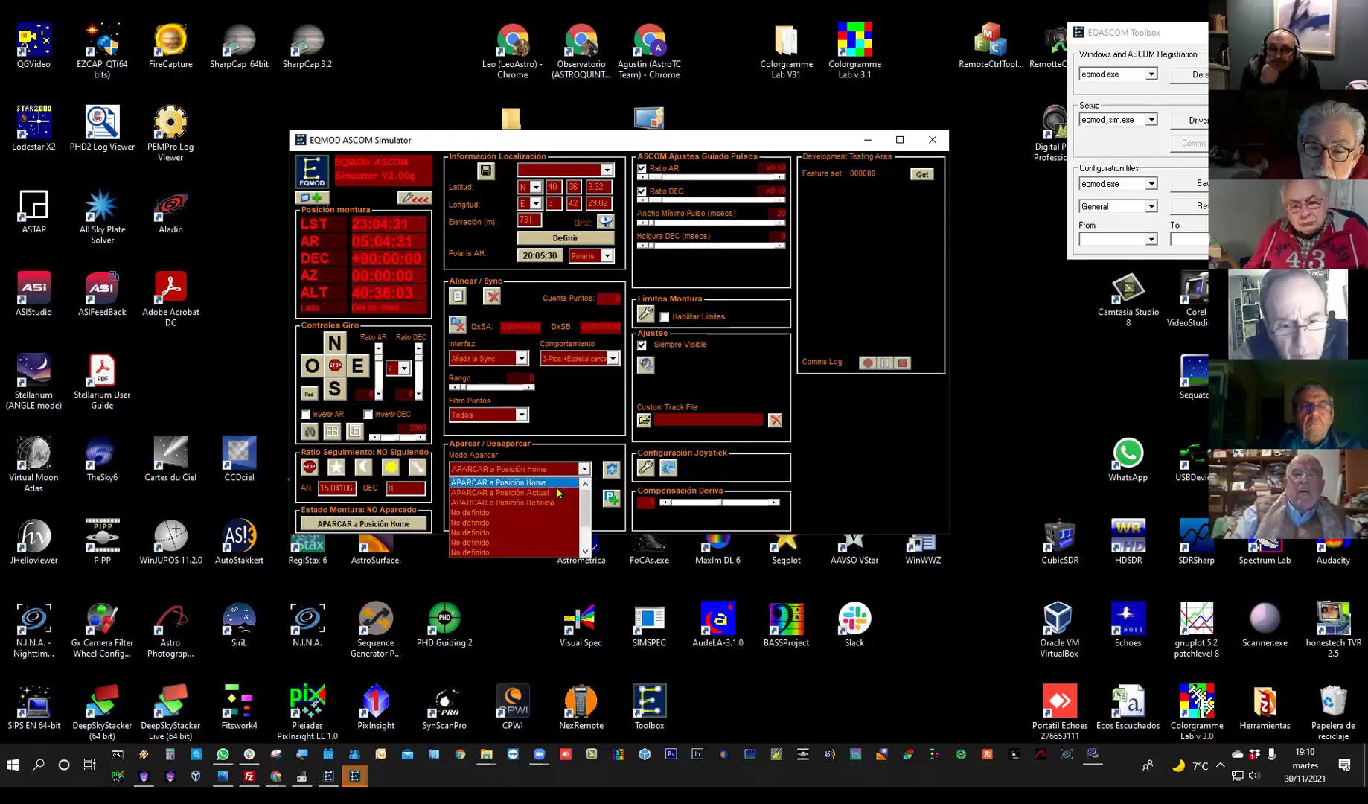
click(504, 494)
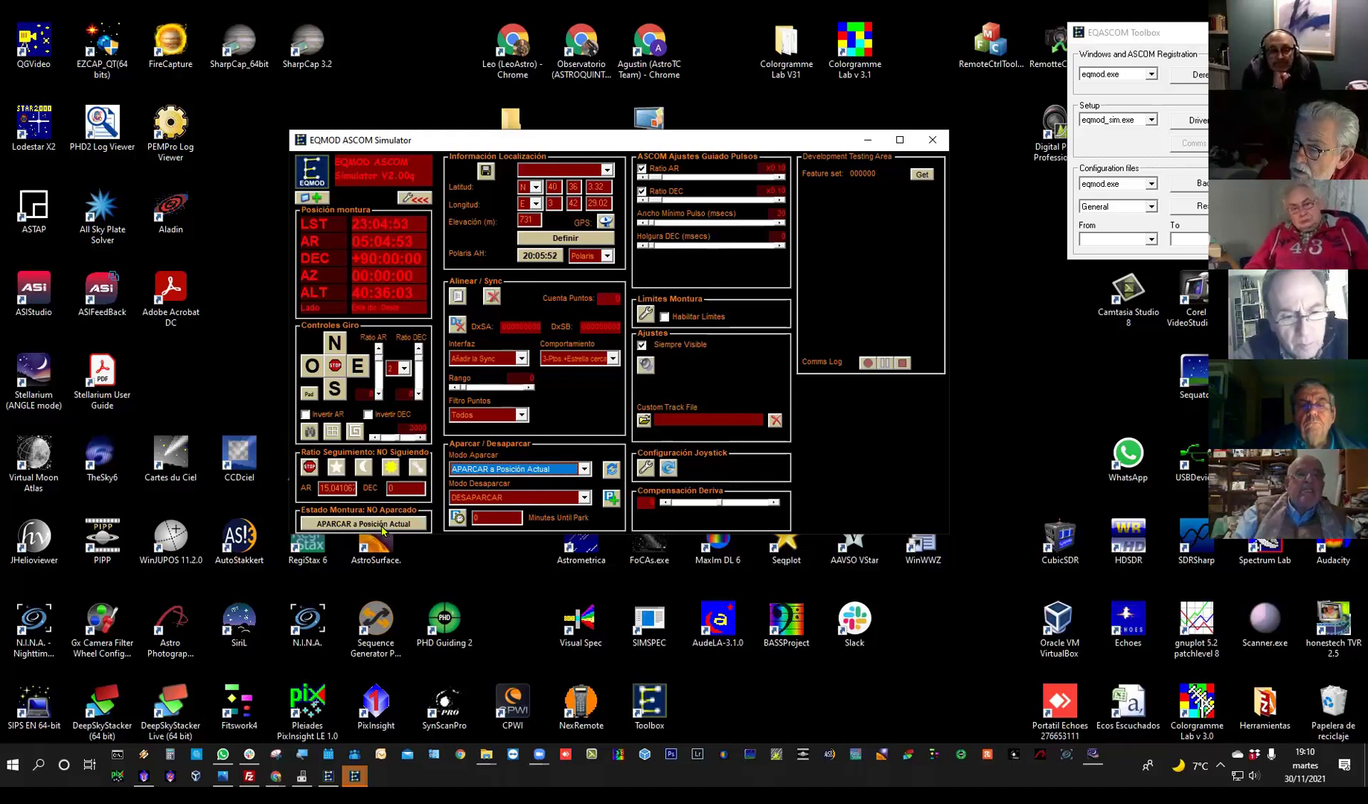
click(584, 468)
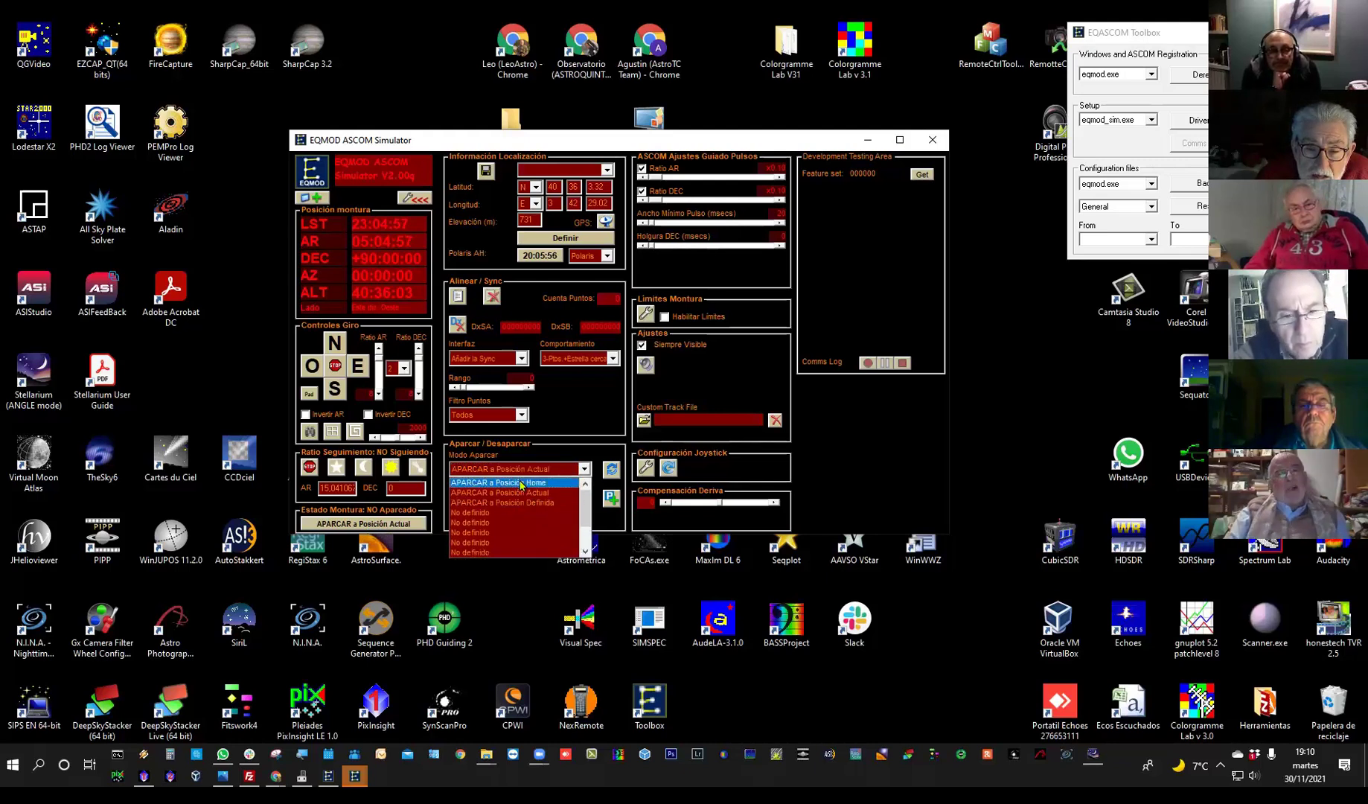
click(506, 479)
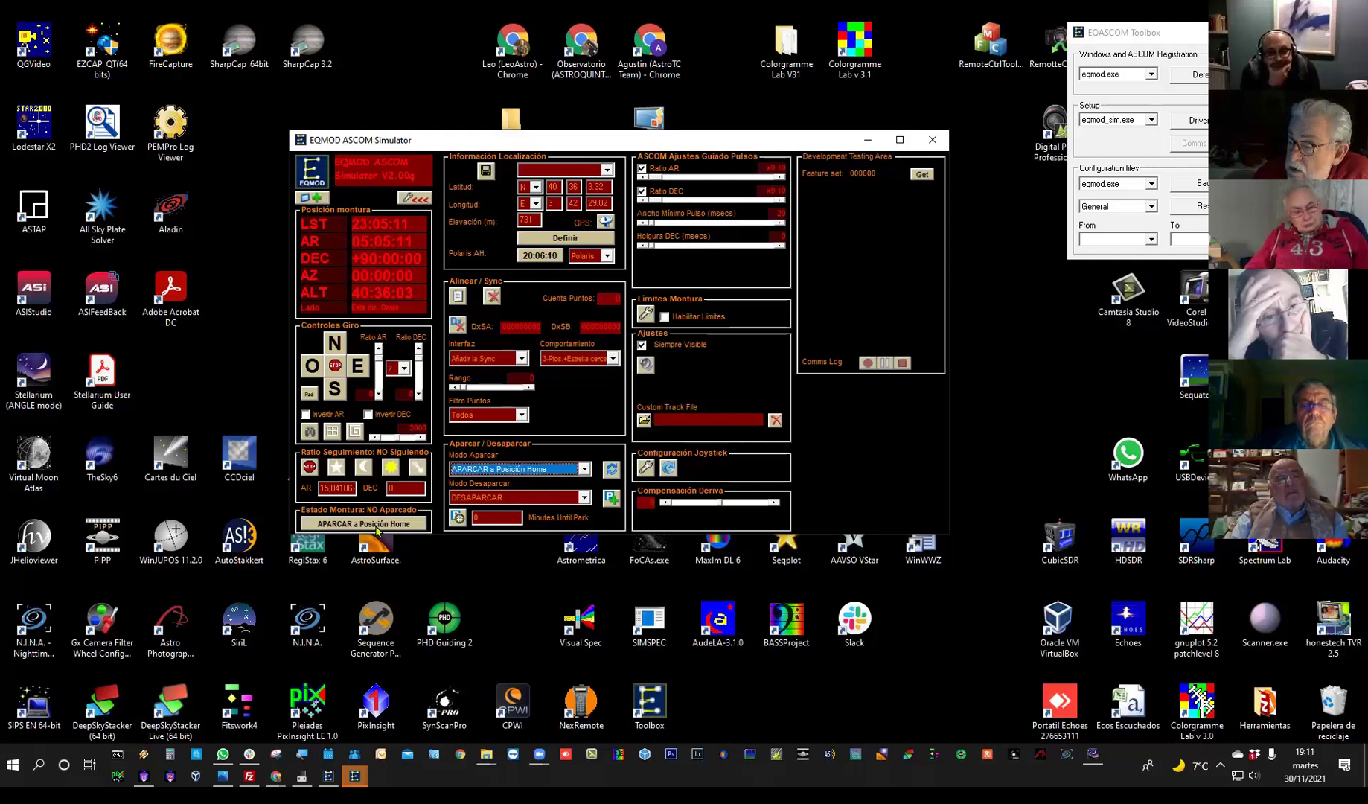
click(585, 469)
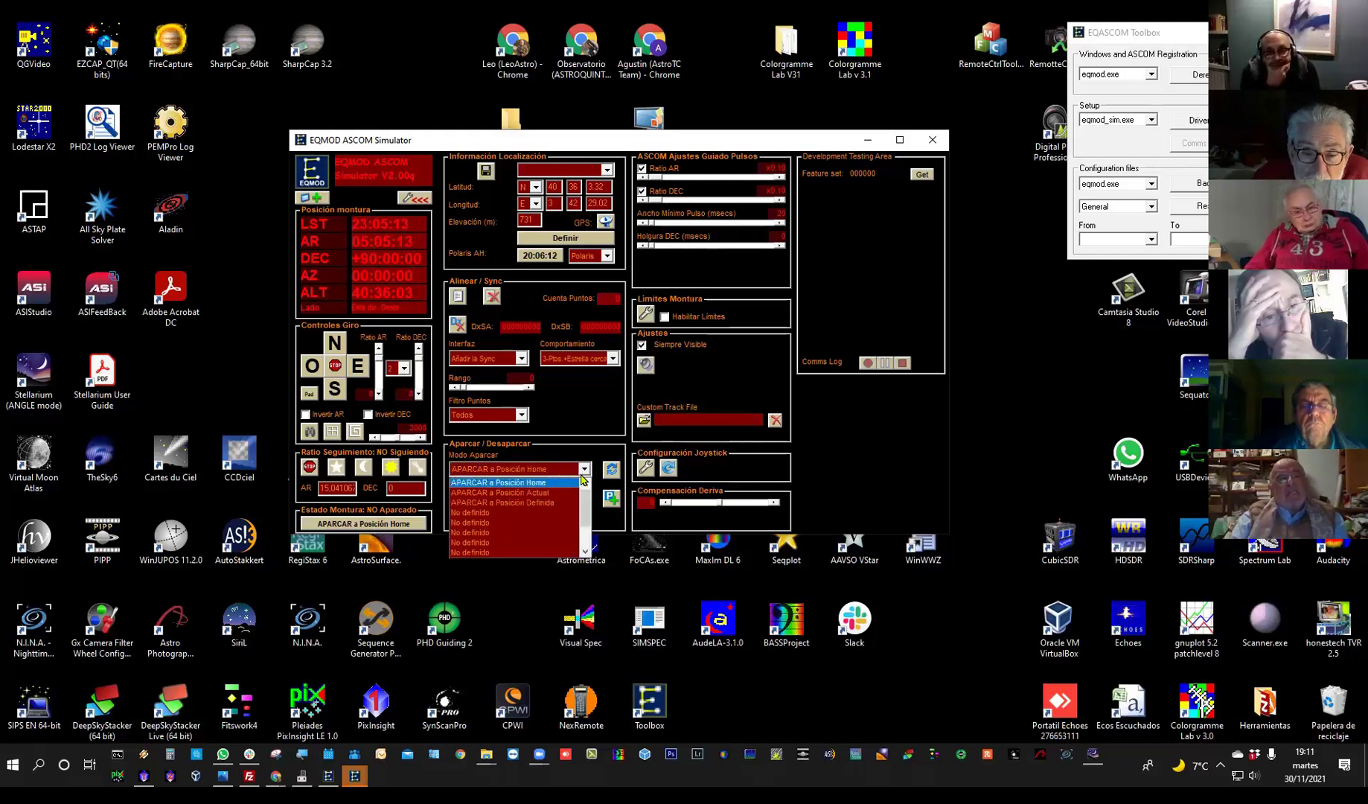
click(506, 502)
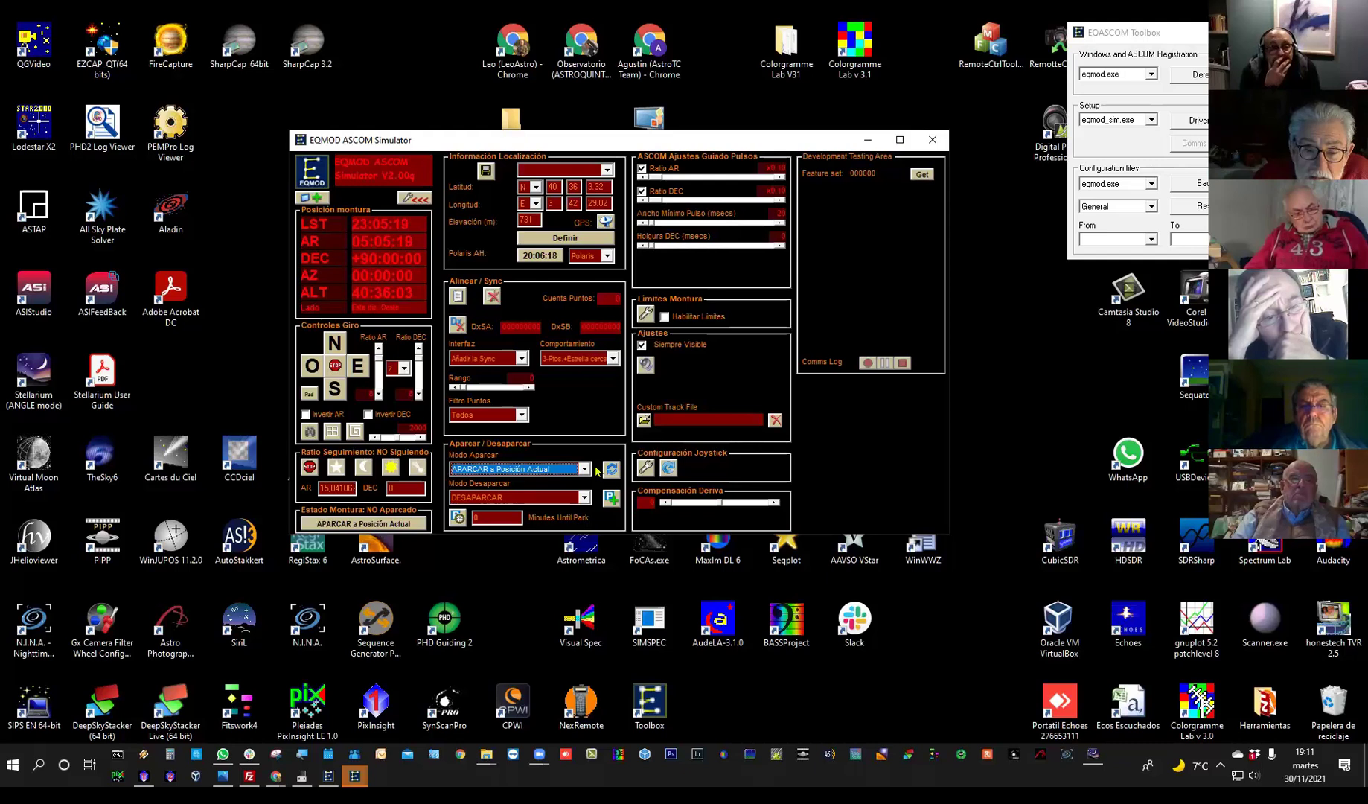
click(491, 469)
click(480, 516)
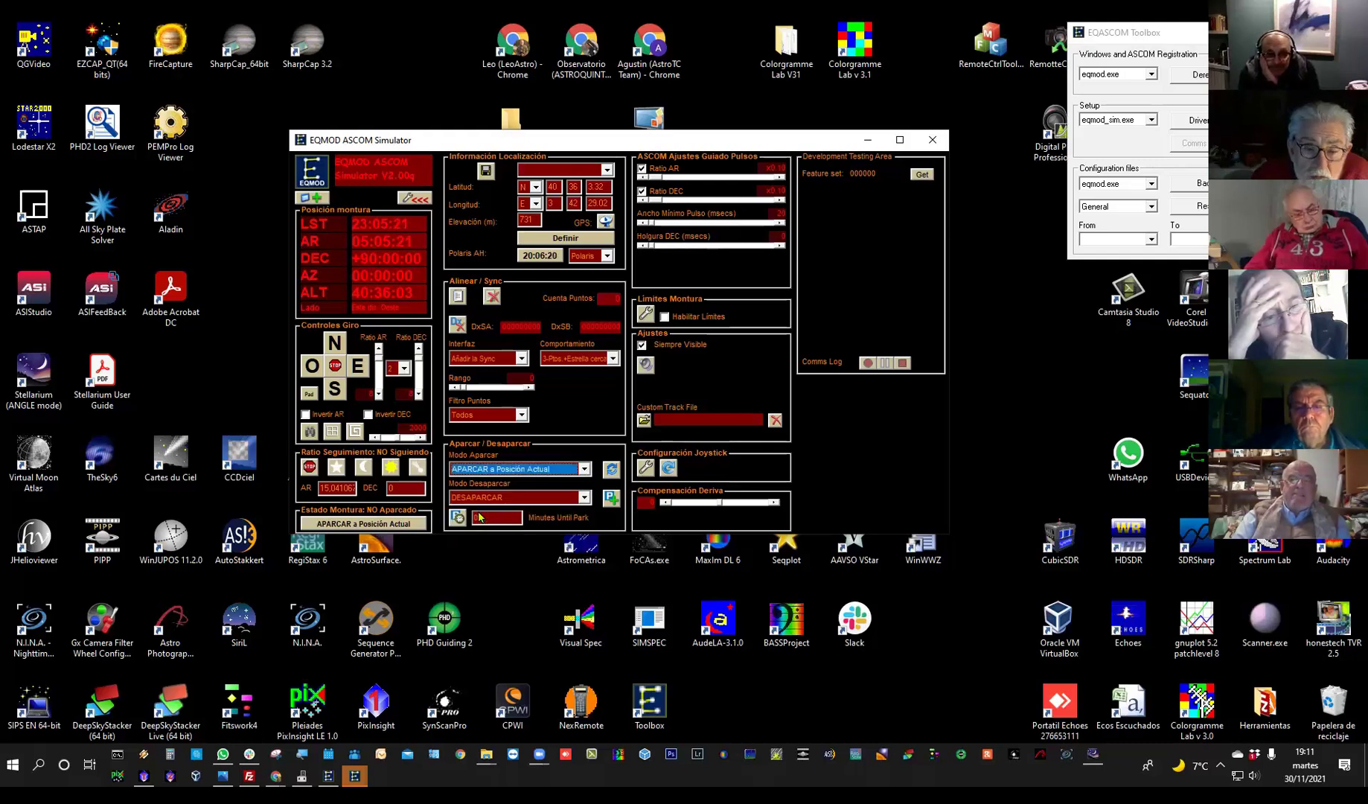
click(584, 469)
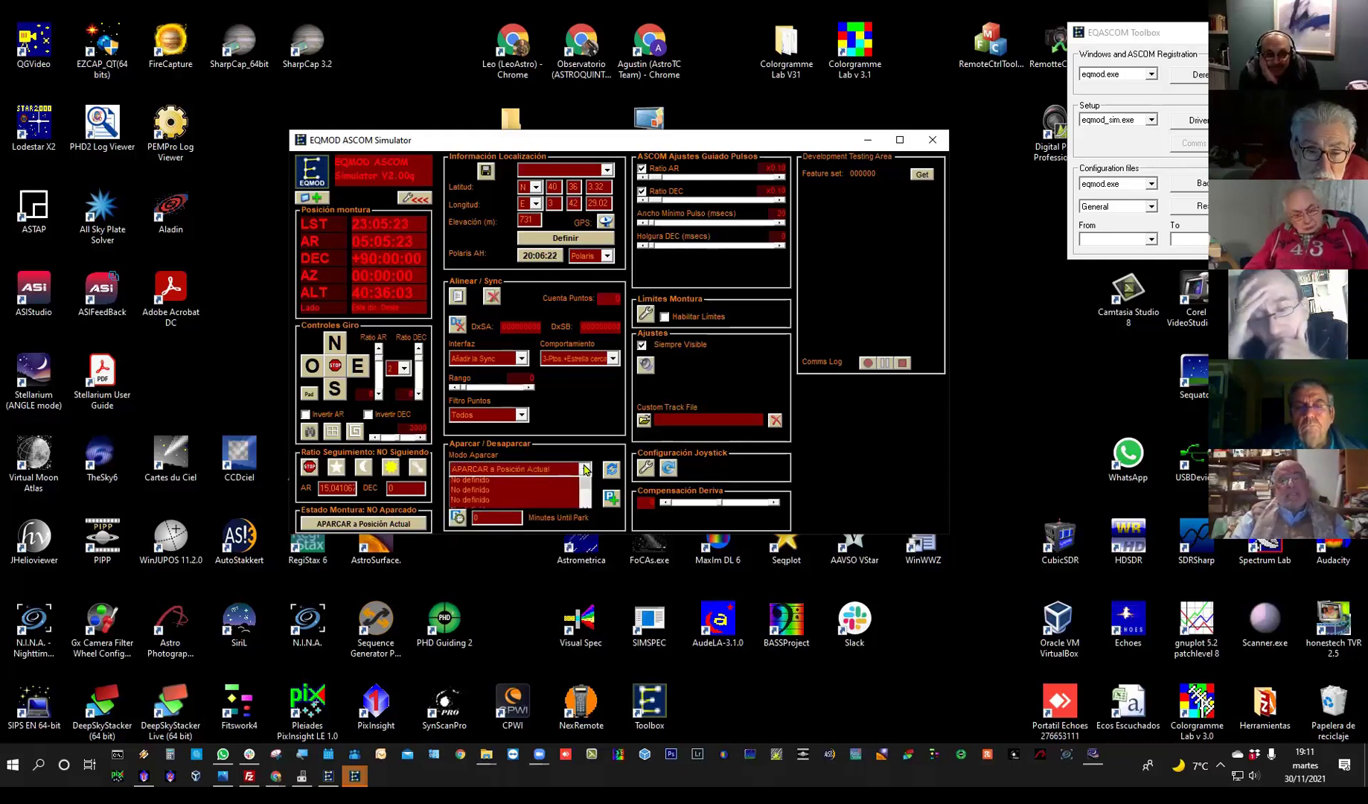
click(584, 469)
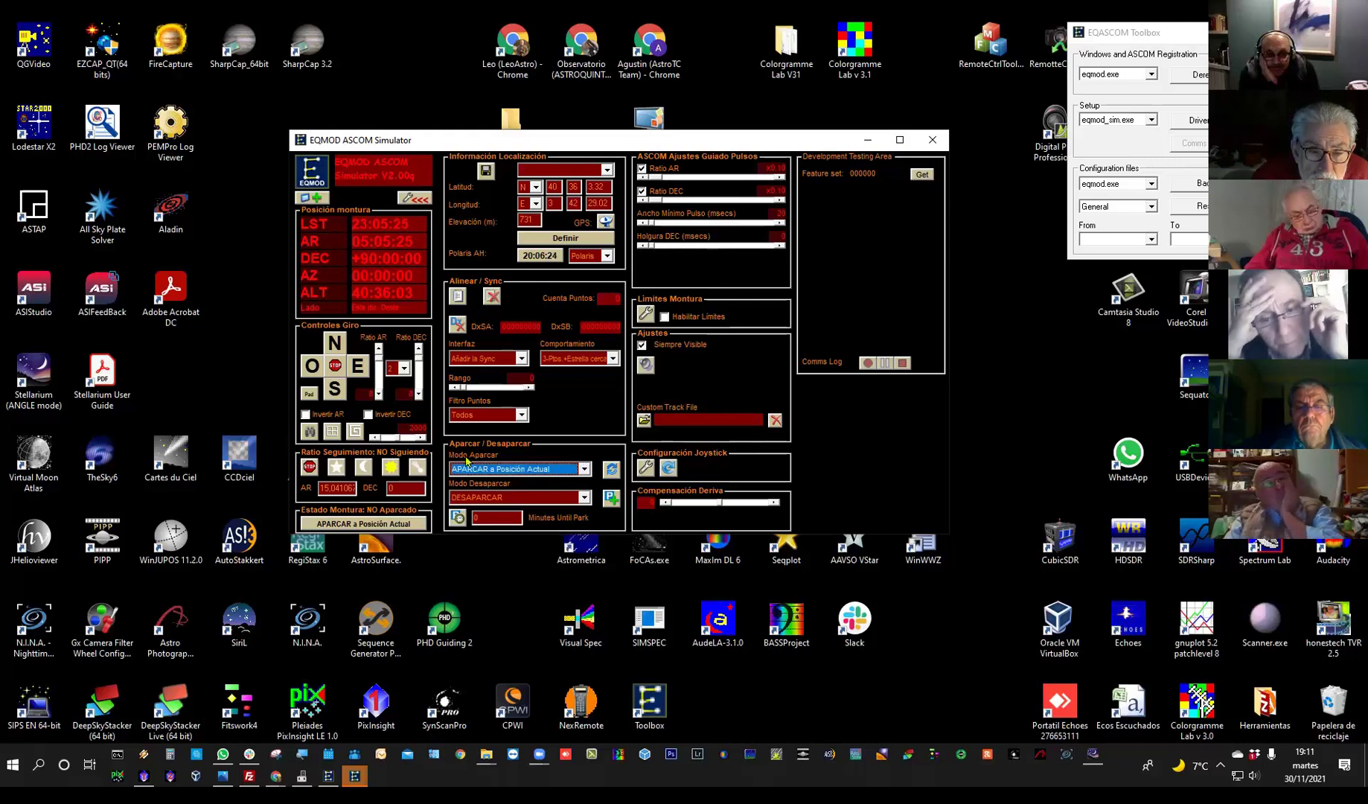
- Set the slew rate preset to 4 and slew the simulated mount east and south
click(403, 367)
click(398, 414)
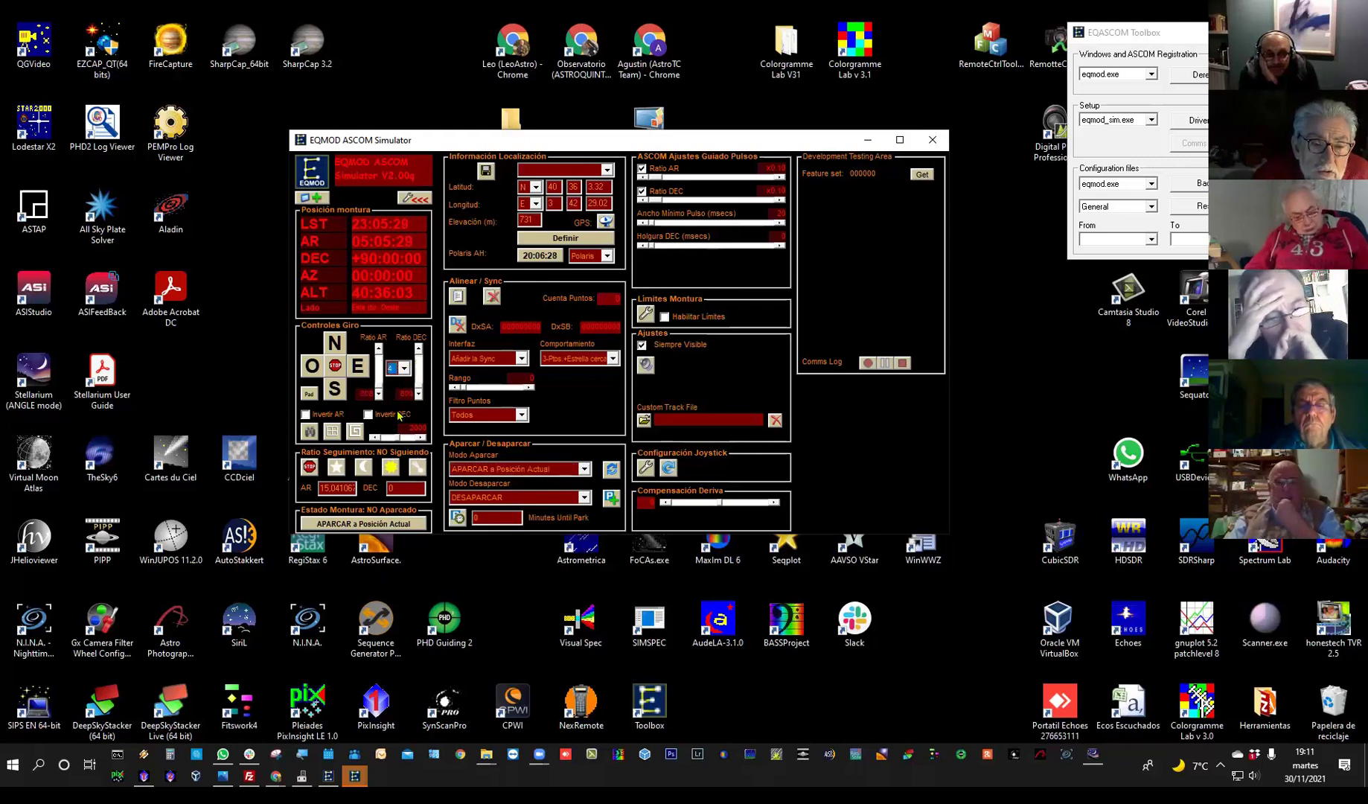
click(360, 370)
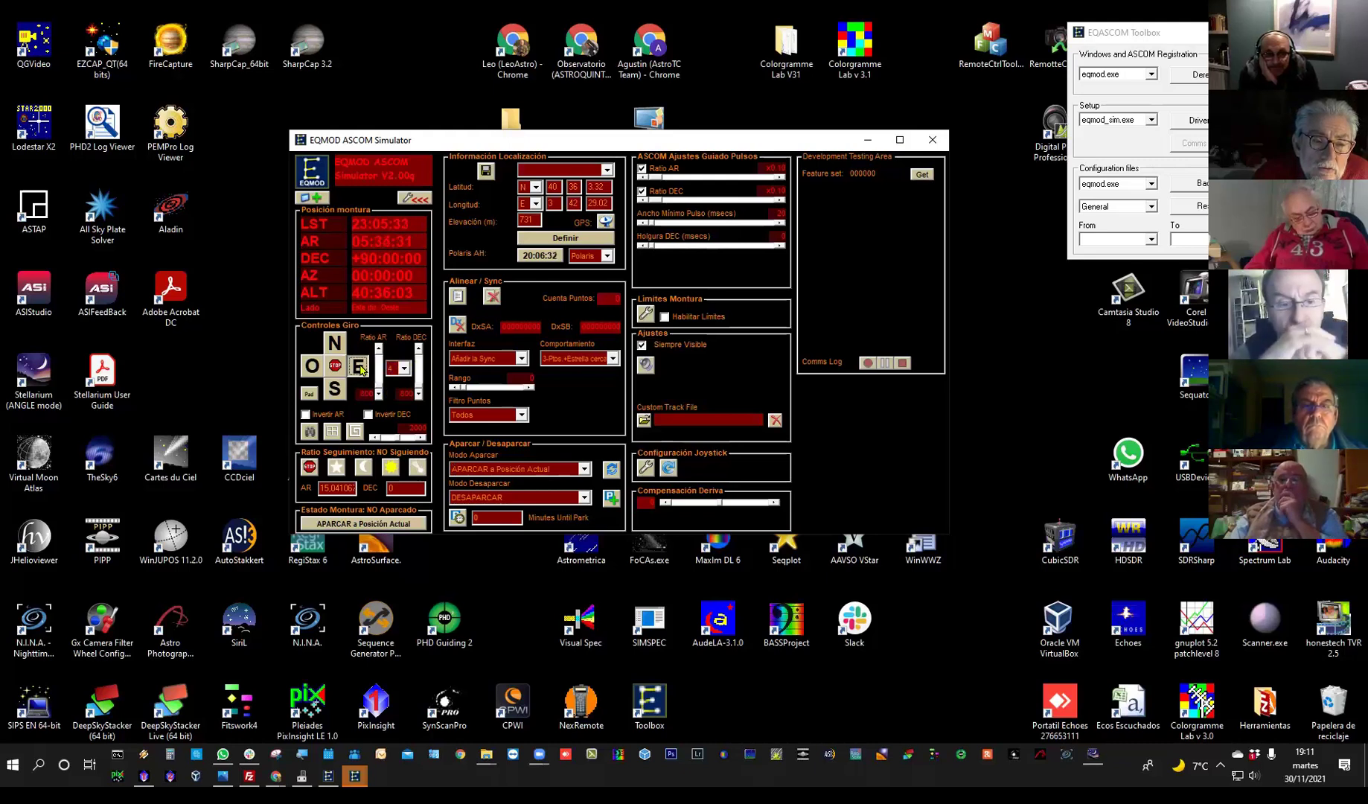
click(334, 391)
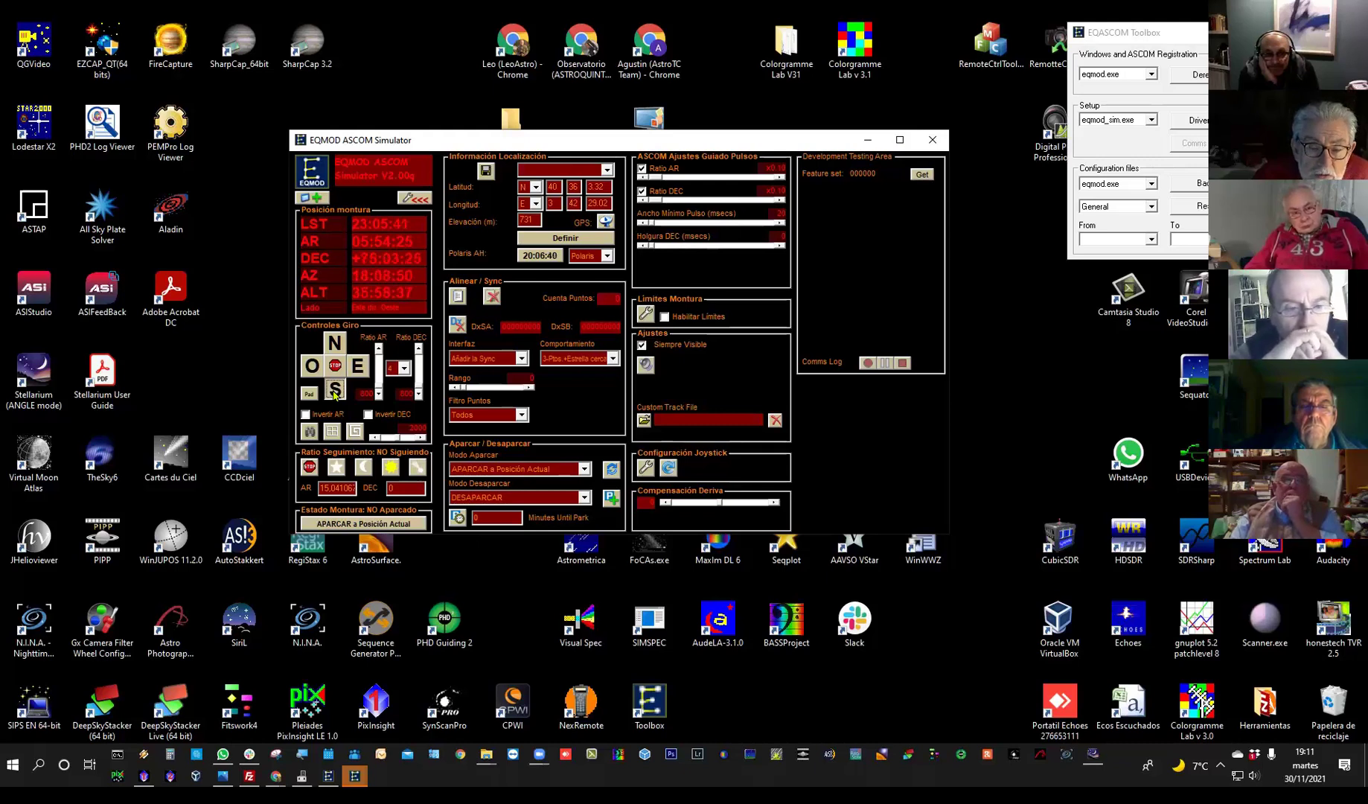
- Set the park mode to APARCAR a Posición Definida and look through the park positions that are still undefined
click(585, 469)
click(525, 504)
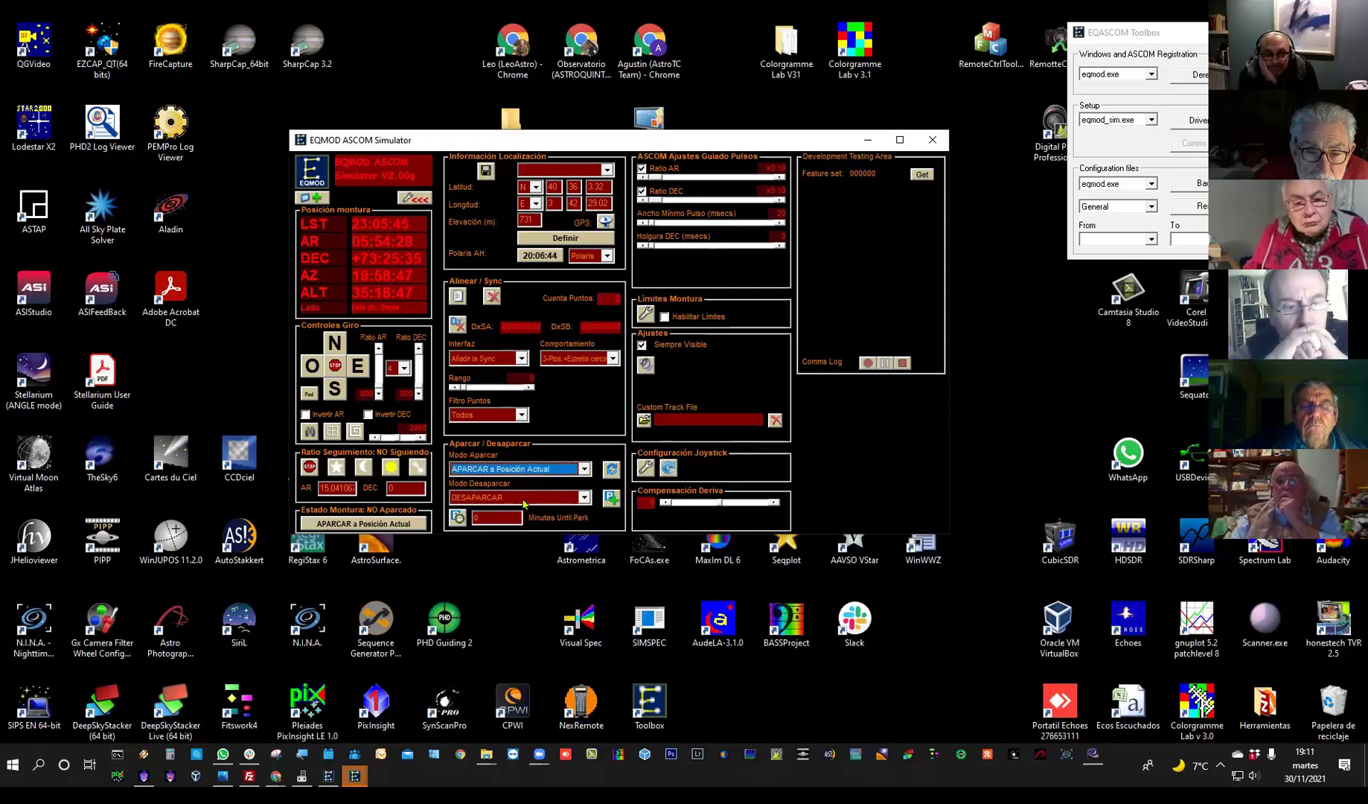
click(568, 469)
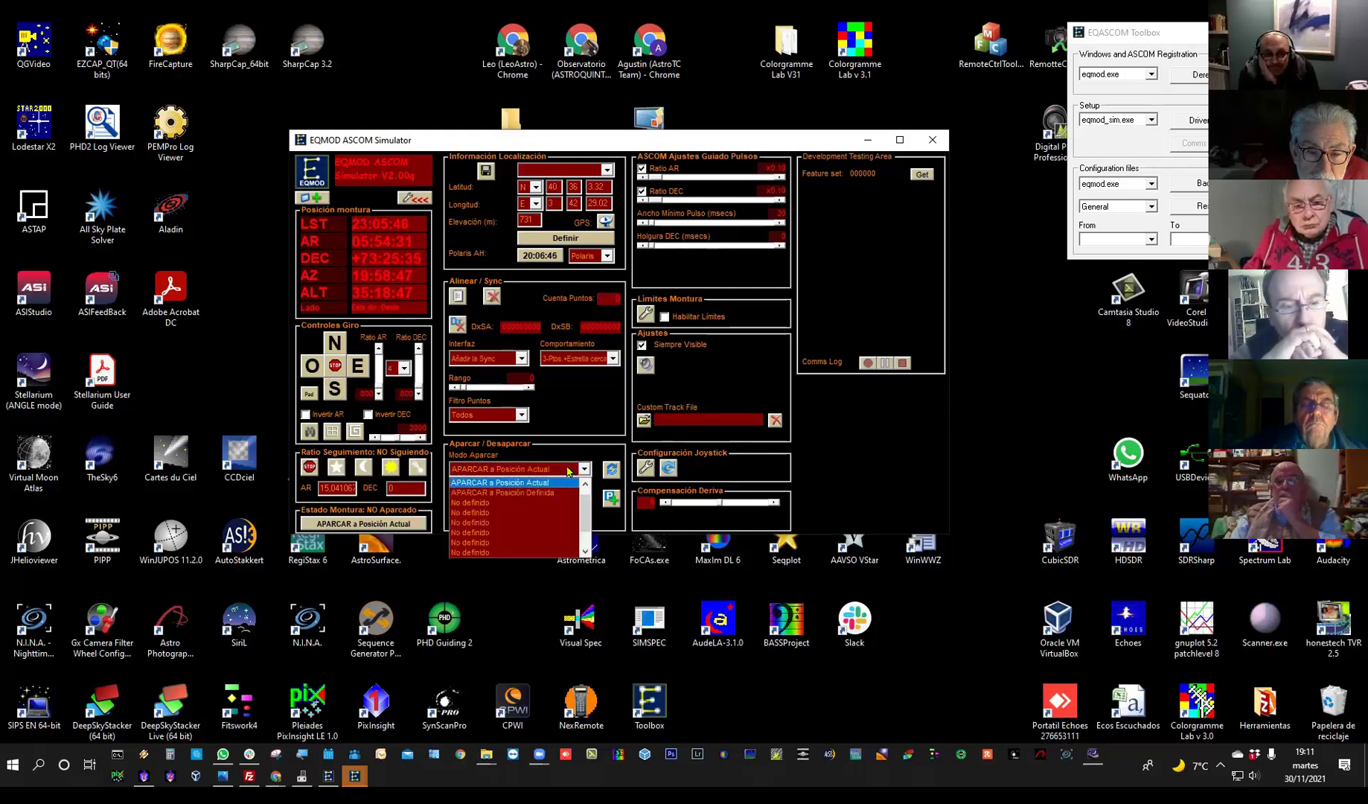
click(555, 492)
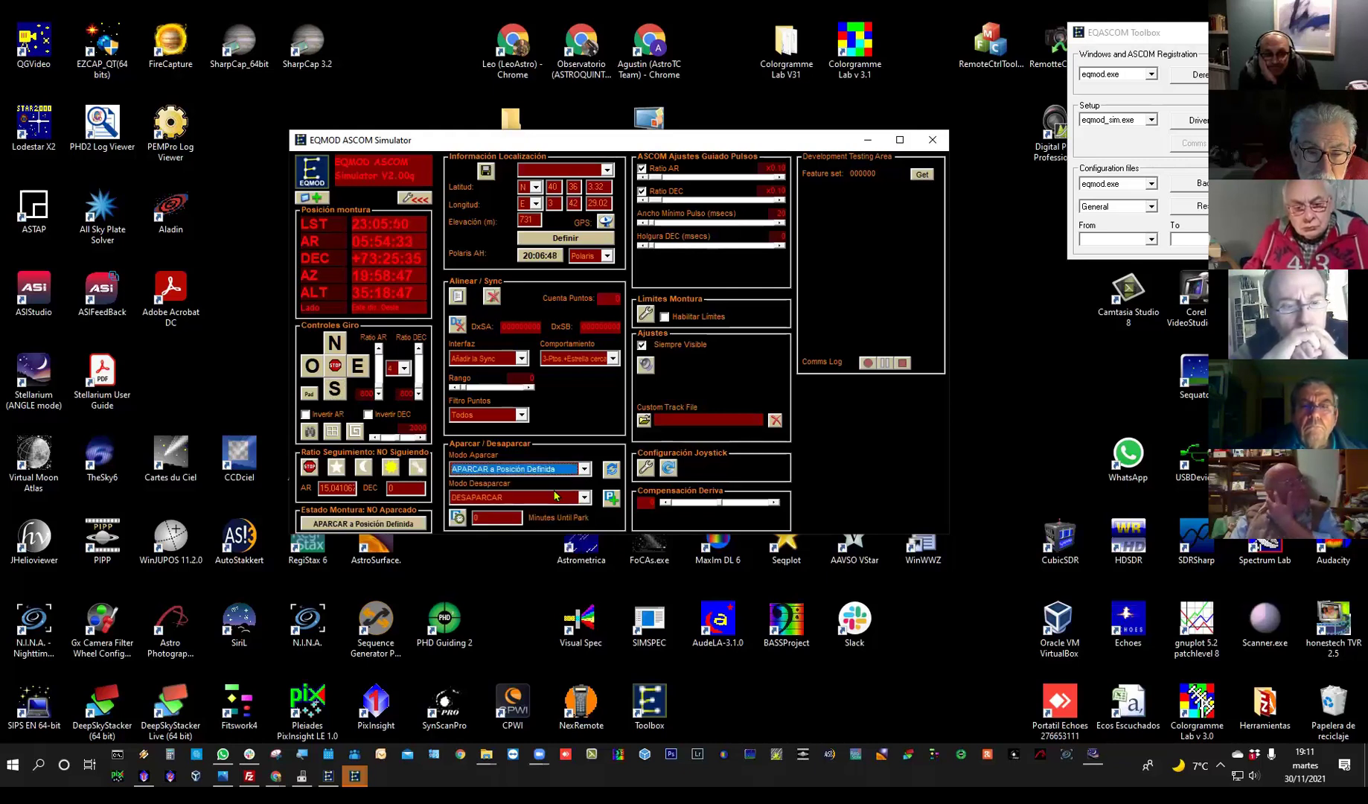
click(564, 471)
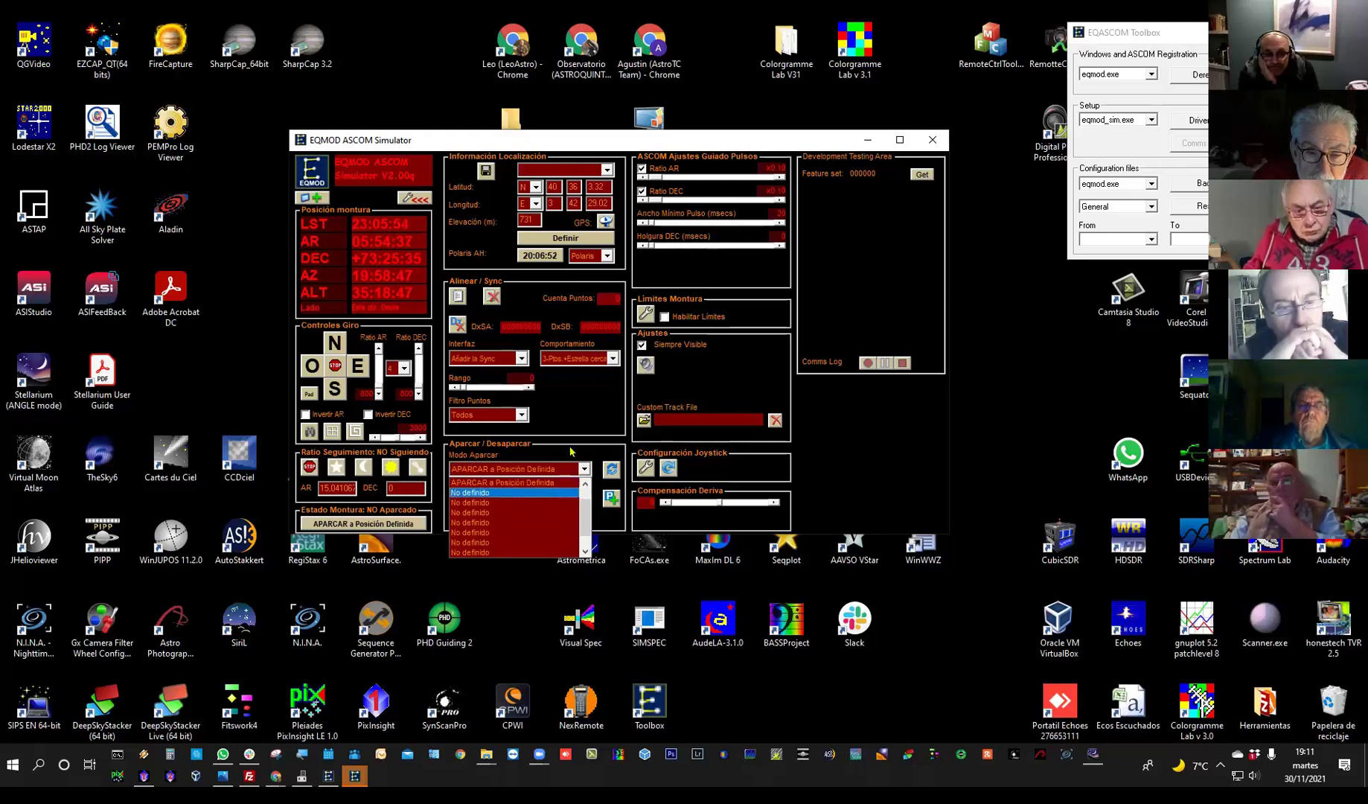
click(602, 472)
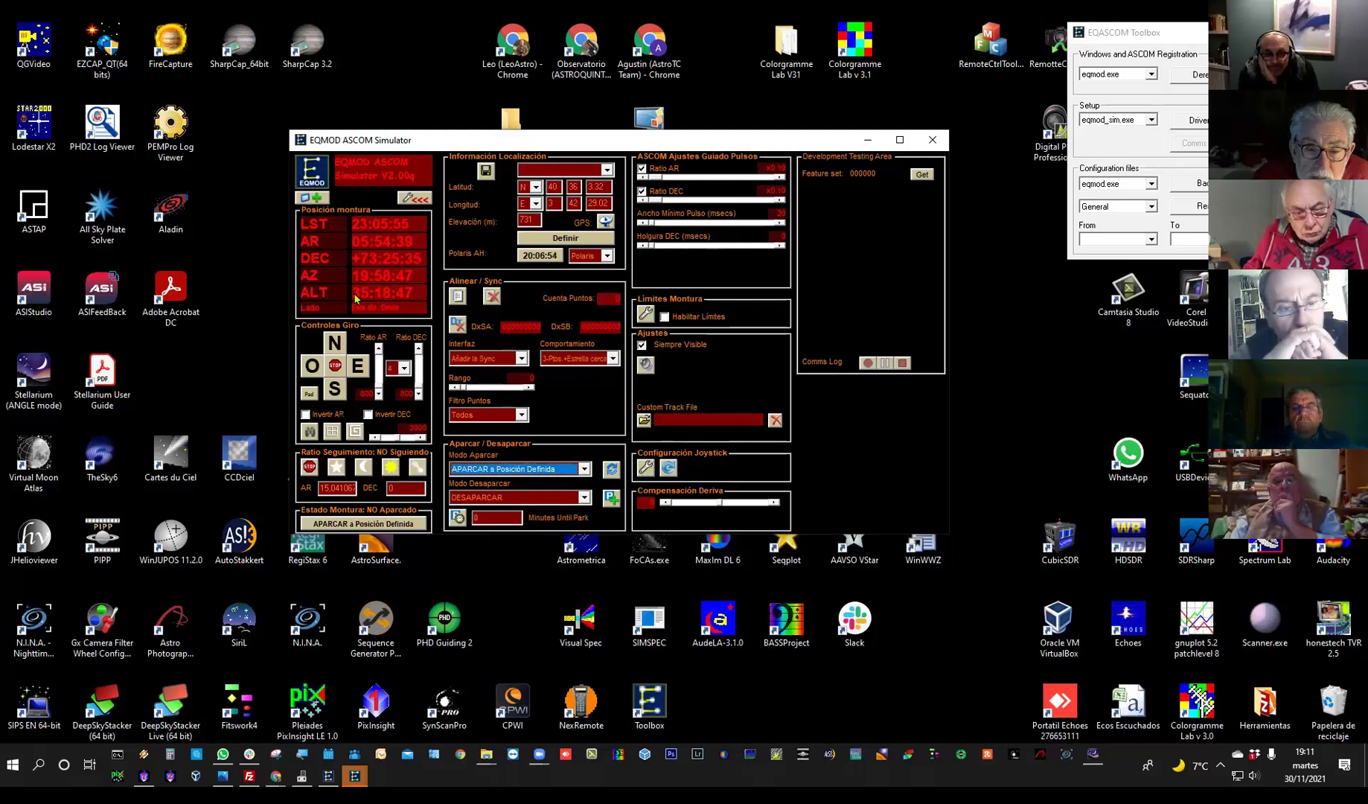
- Define the mount's current position as a custom park position named FLATS and select it as the park mode
click(611, 500)
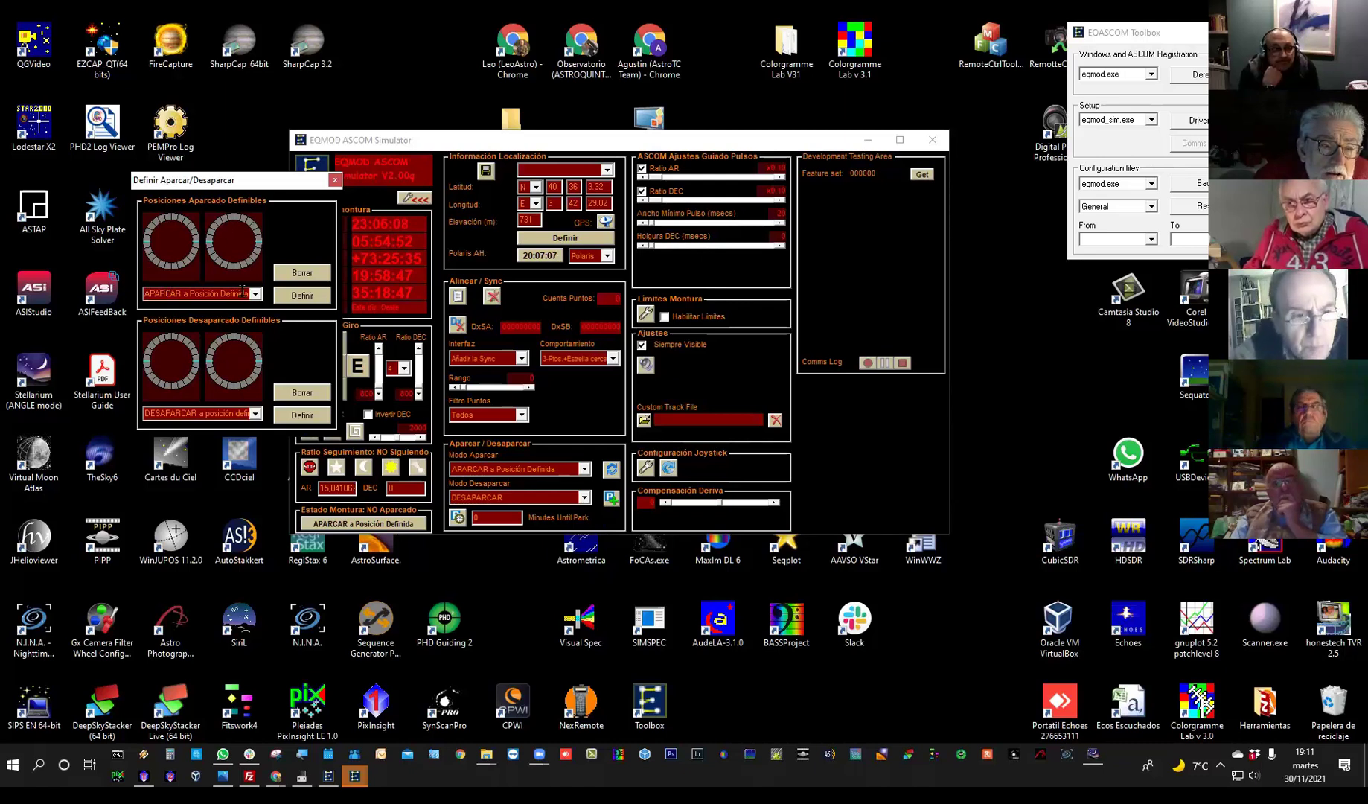
click(179, 293)
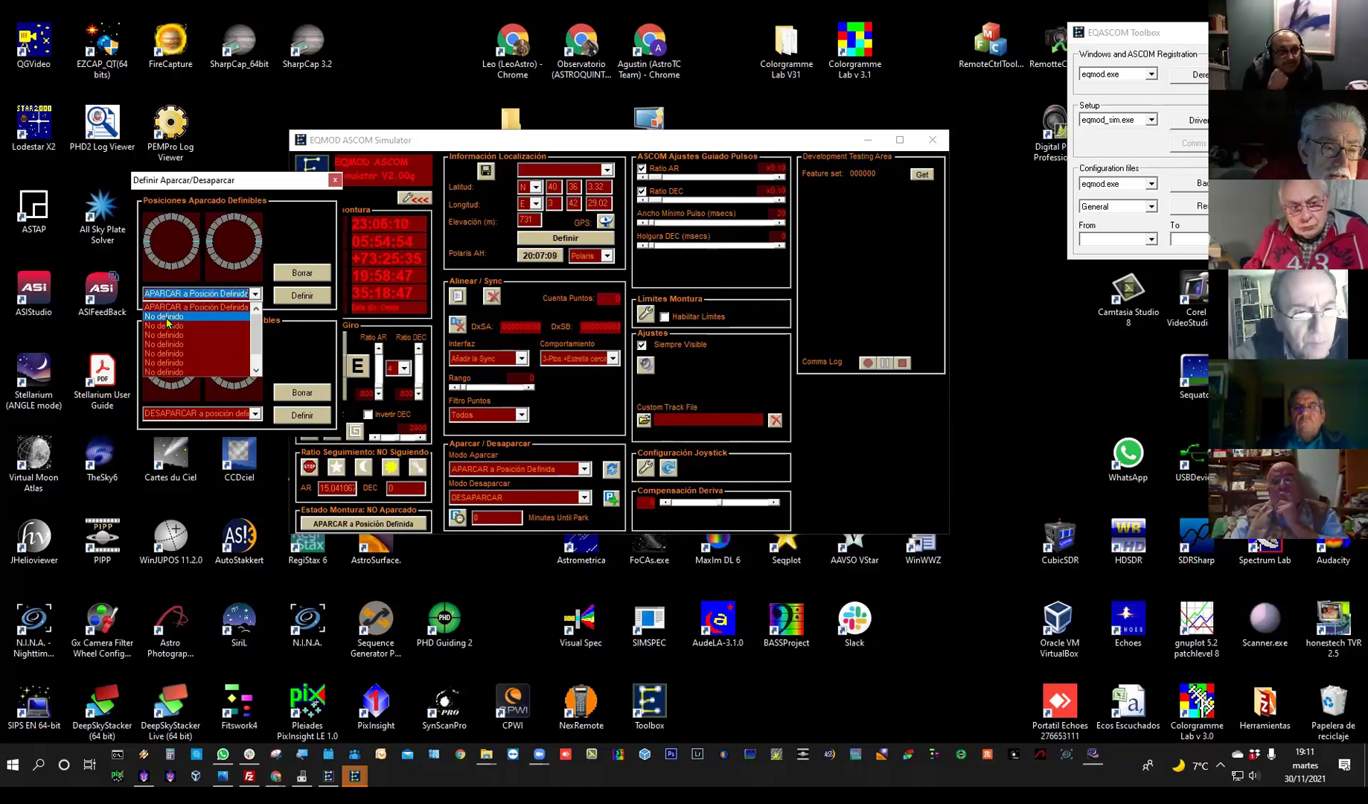
click(167, 320)
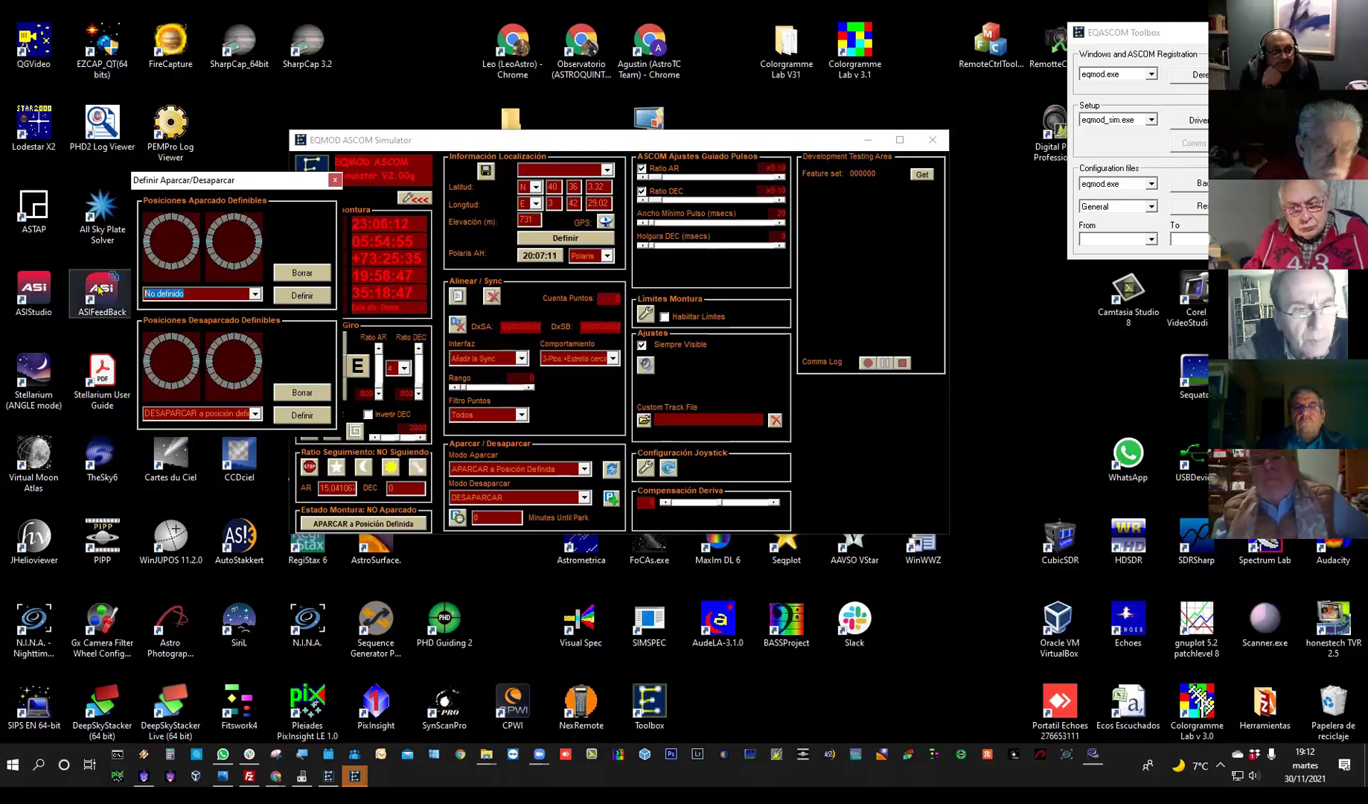
text(F)
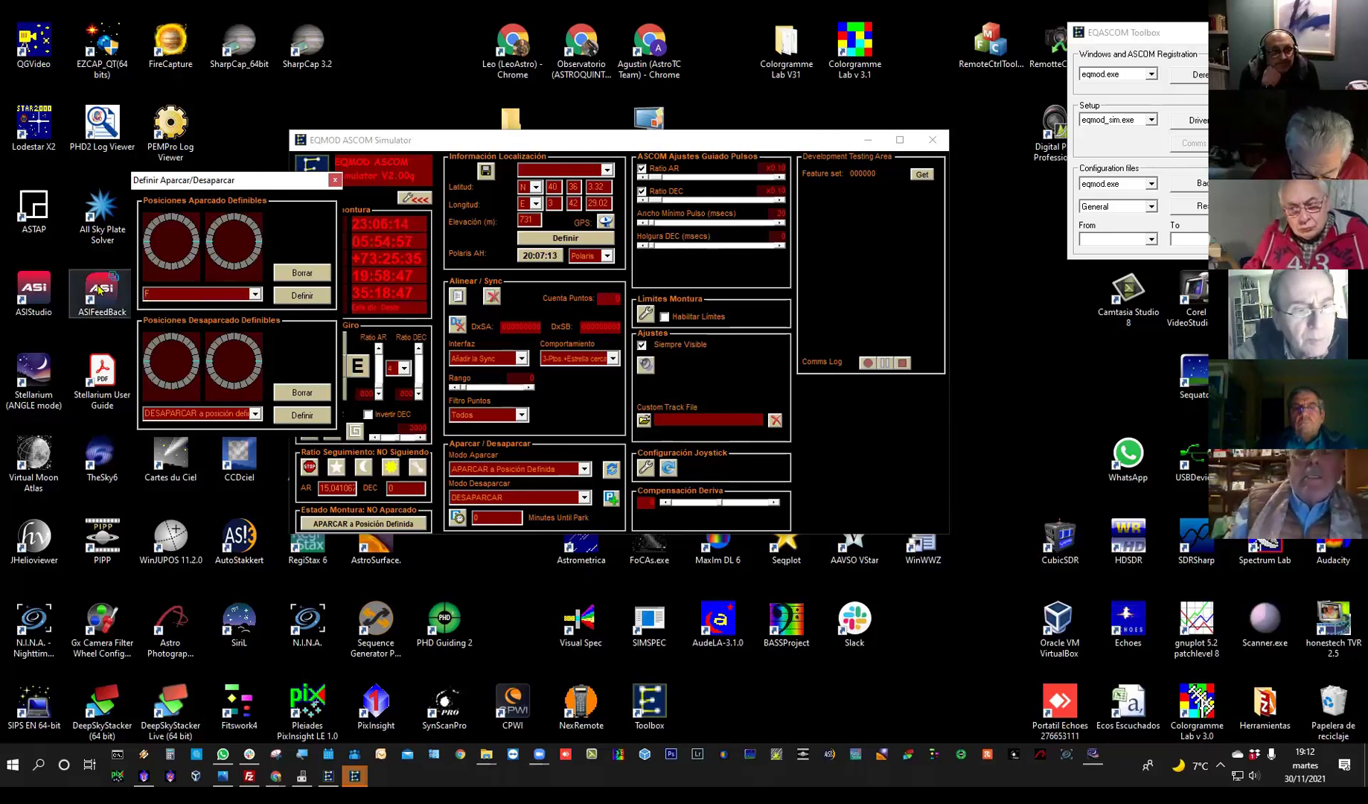
text(LATS)
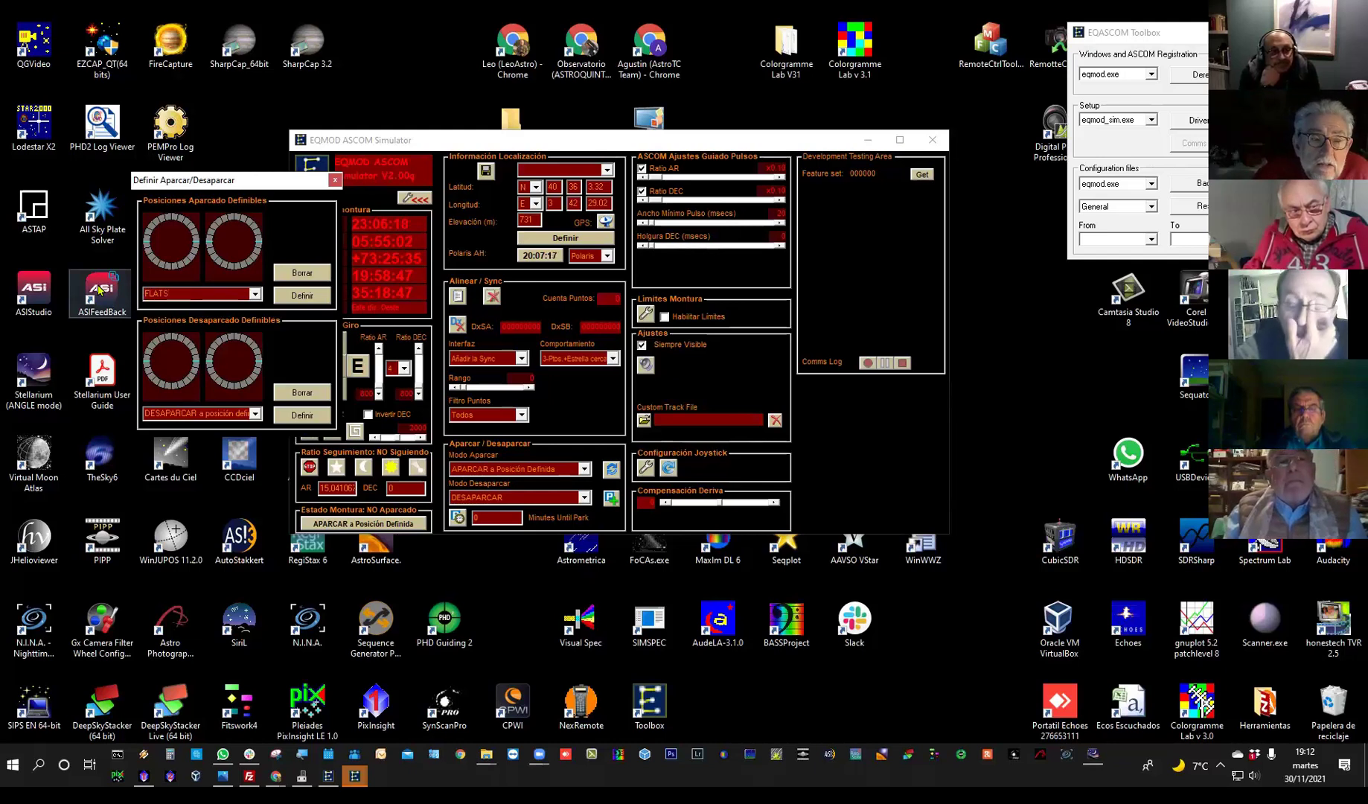
click(304, 297)
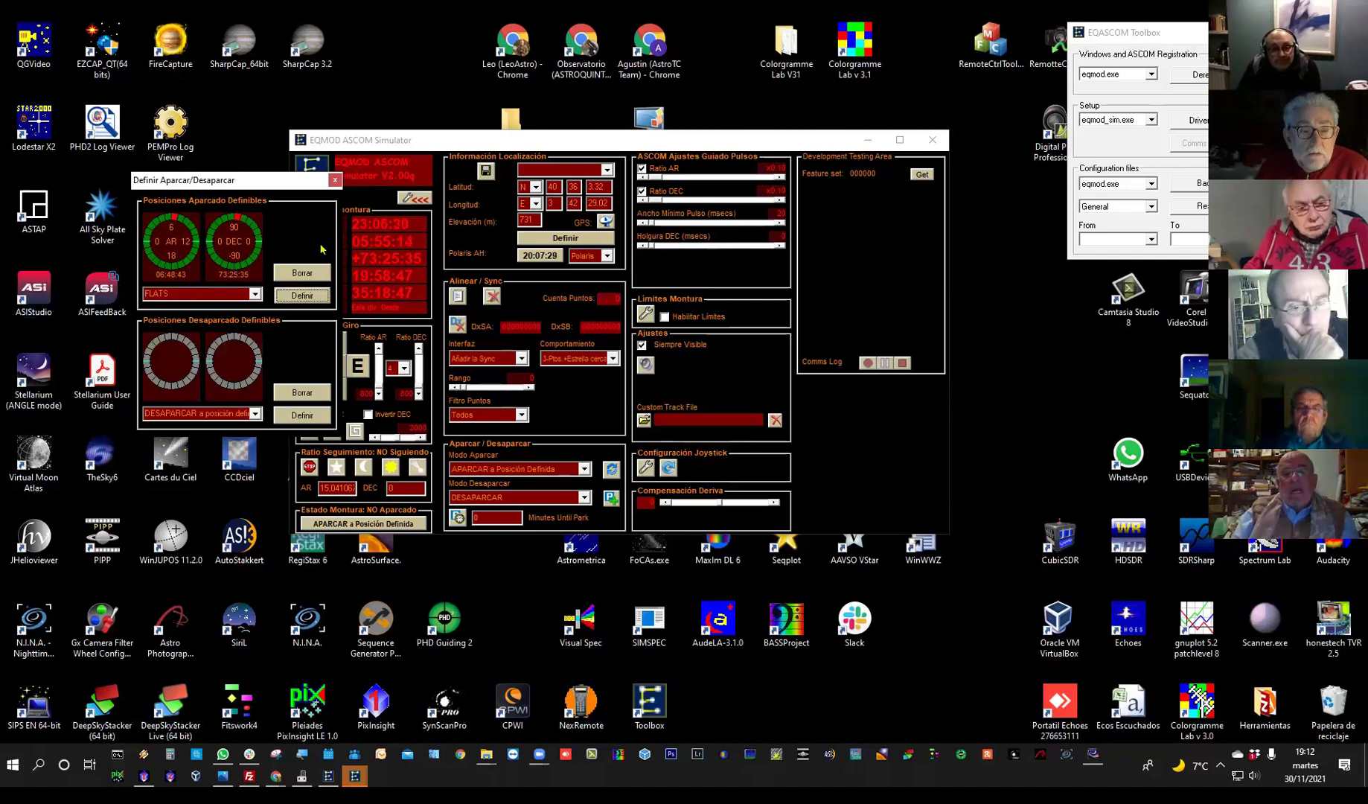
click(335, 180)
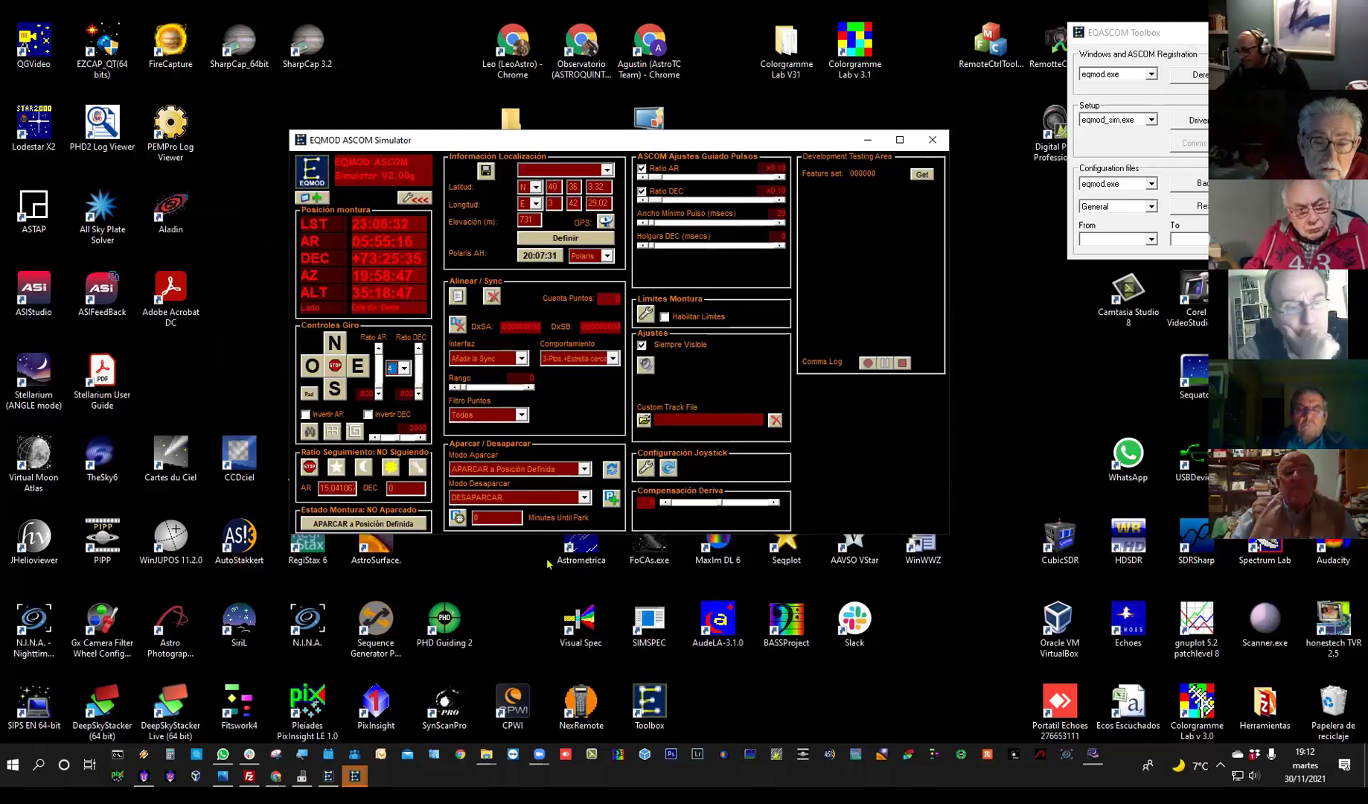
click(584, 468)
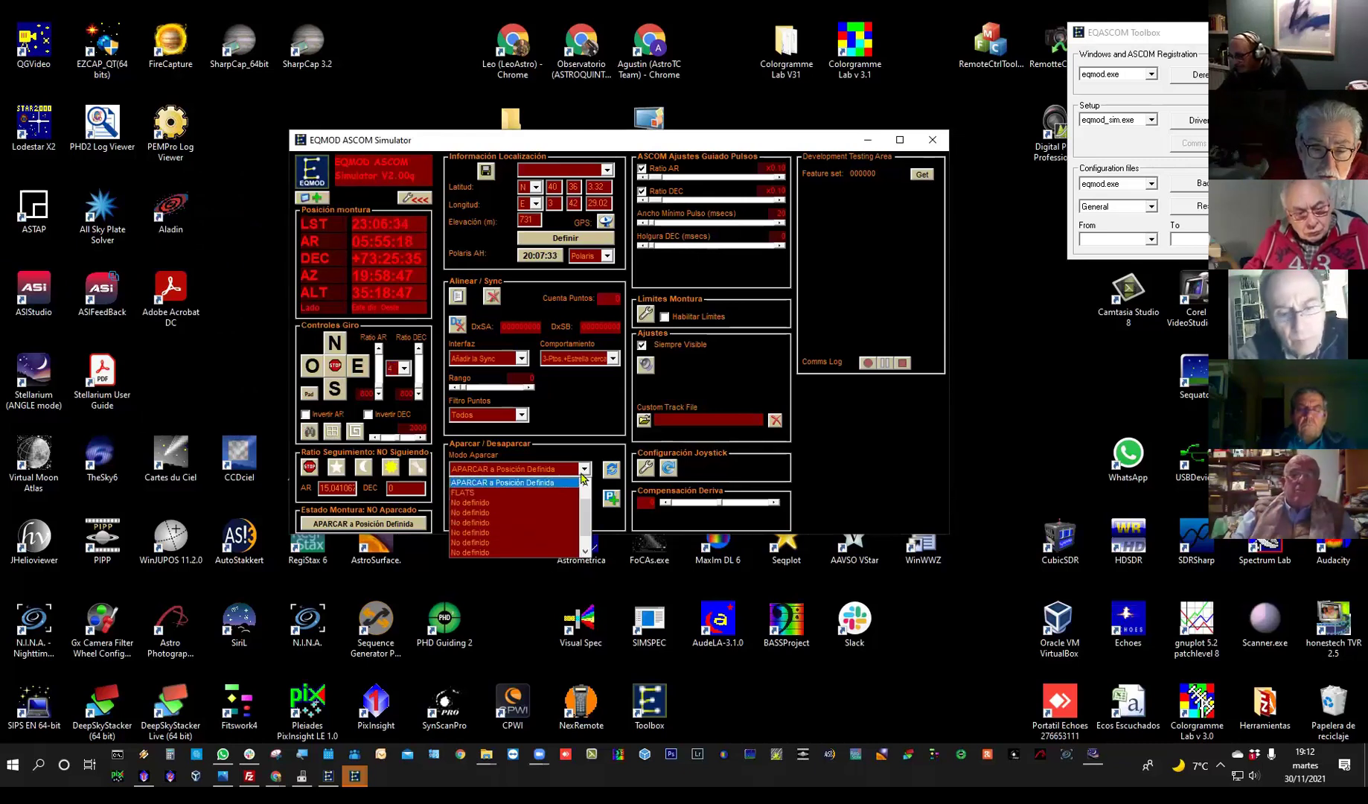
click(479, 494)
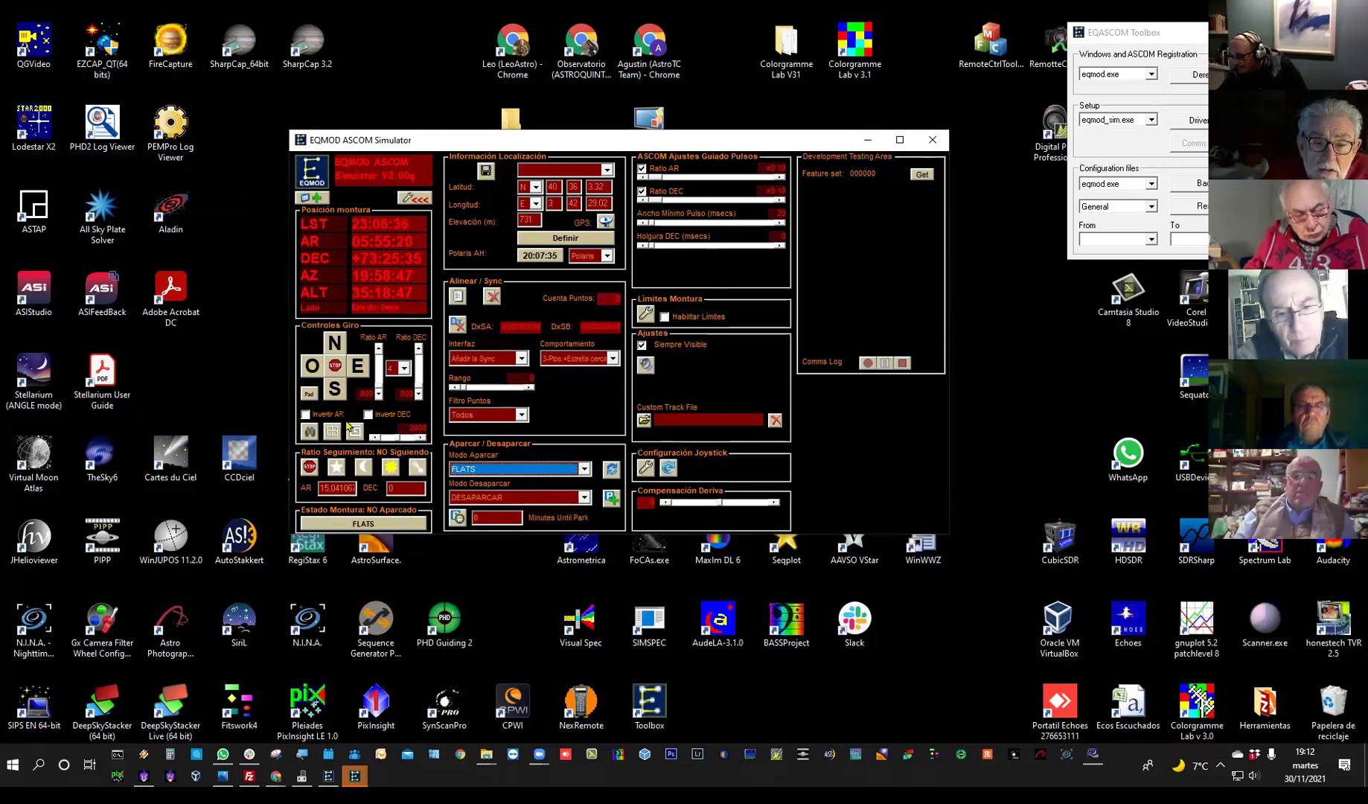
- Change the park mode to APARCAR a Posición Home, park the mount there and unpark it
click(584, 468)
scroll(538, 498, up, 1)
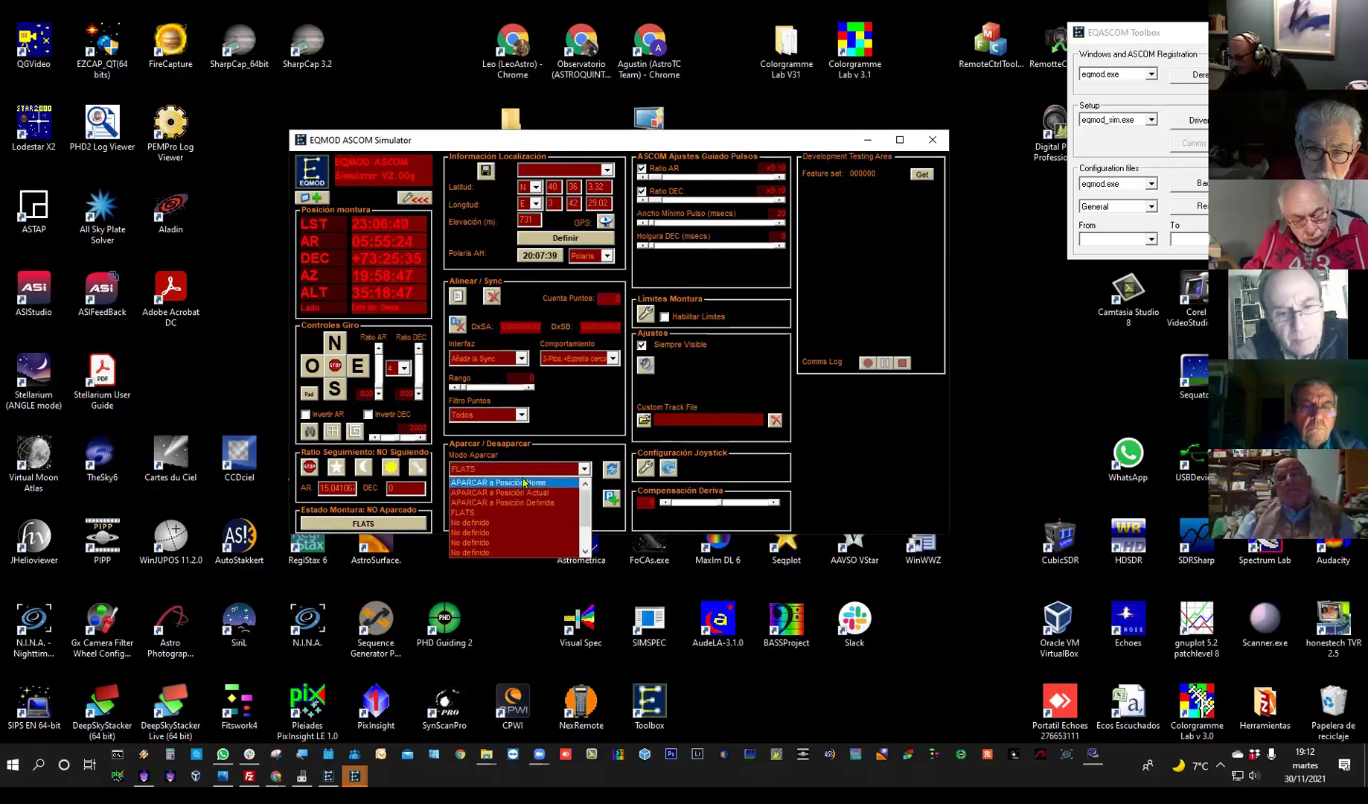
click(517, 484)
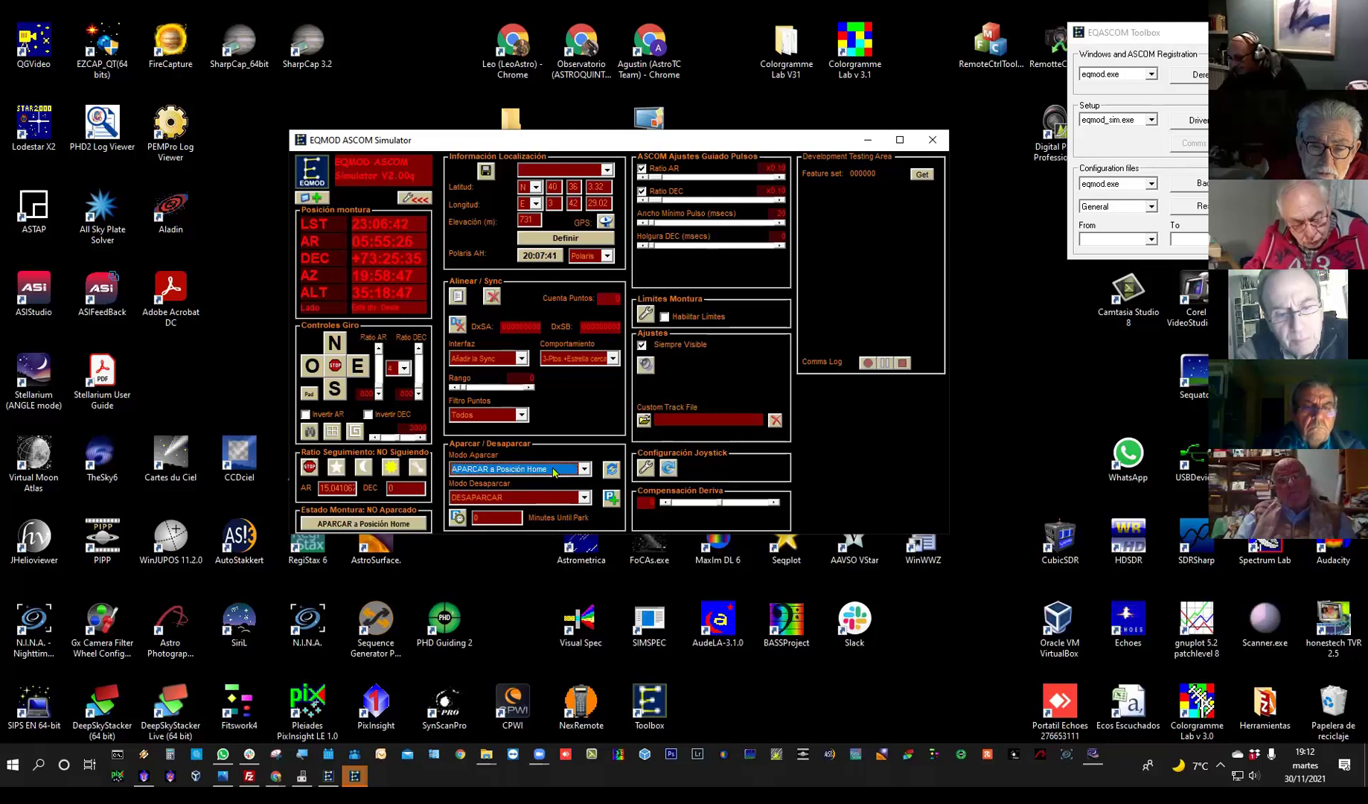
click(340, 525)
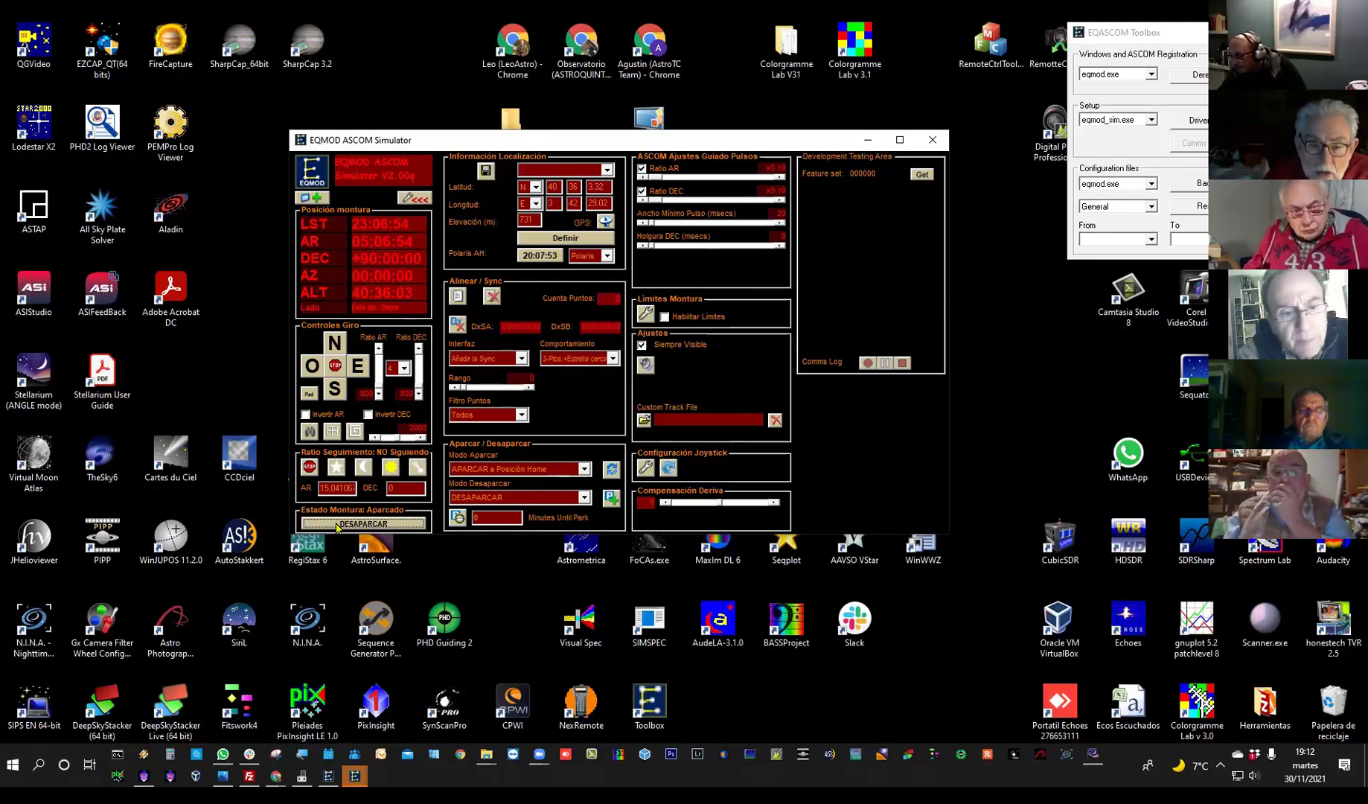
click(372, 523)
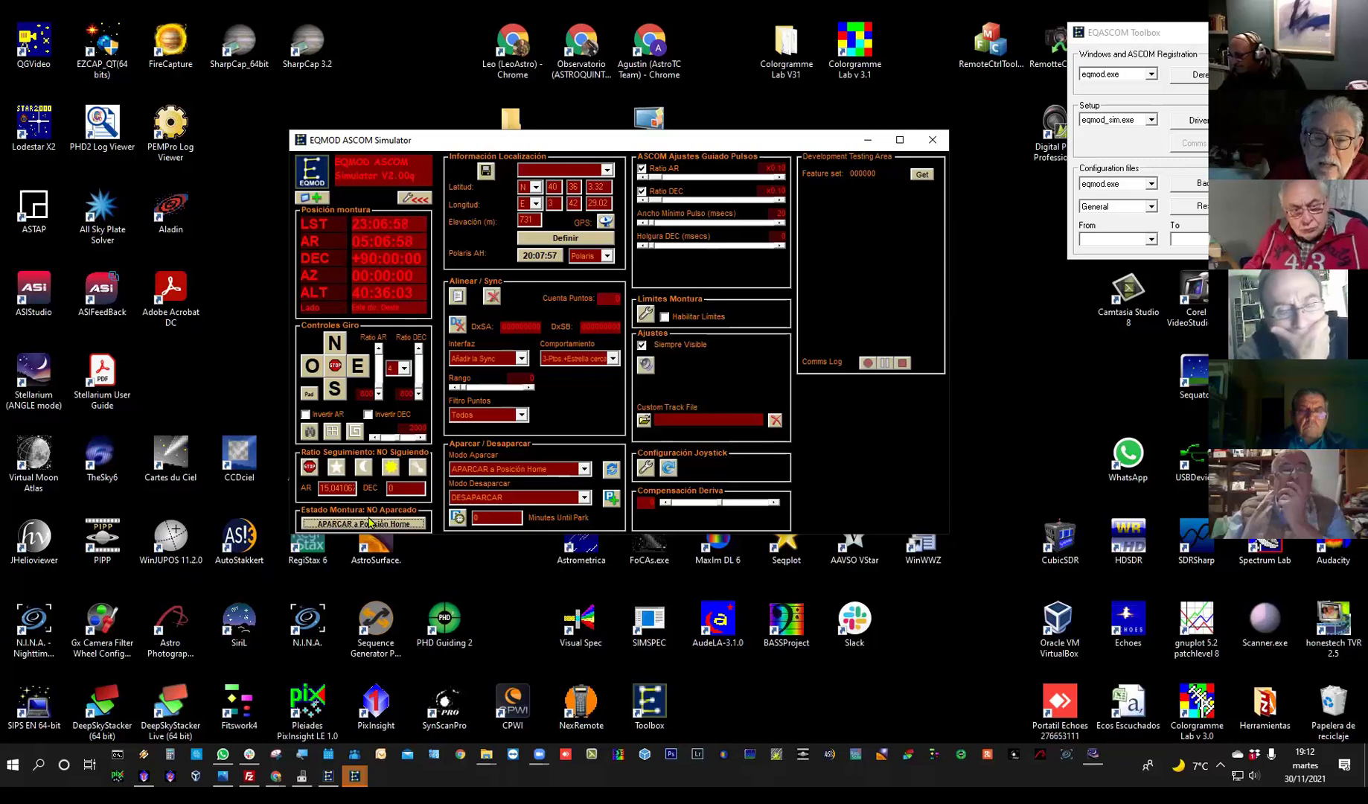
- Start sidereal tracking and park the mount at the custom FLATS position
click(337, 469)
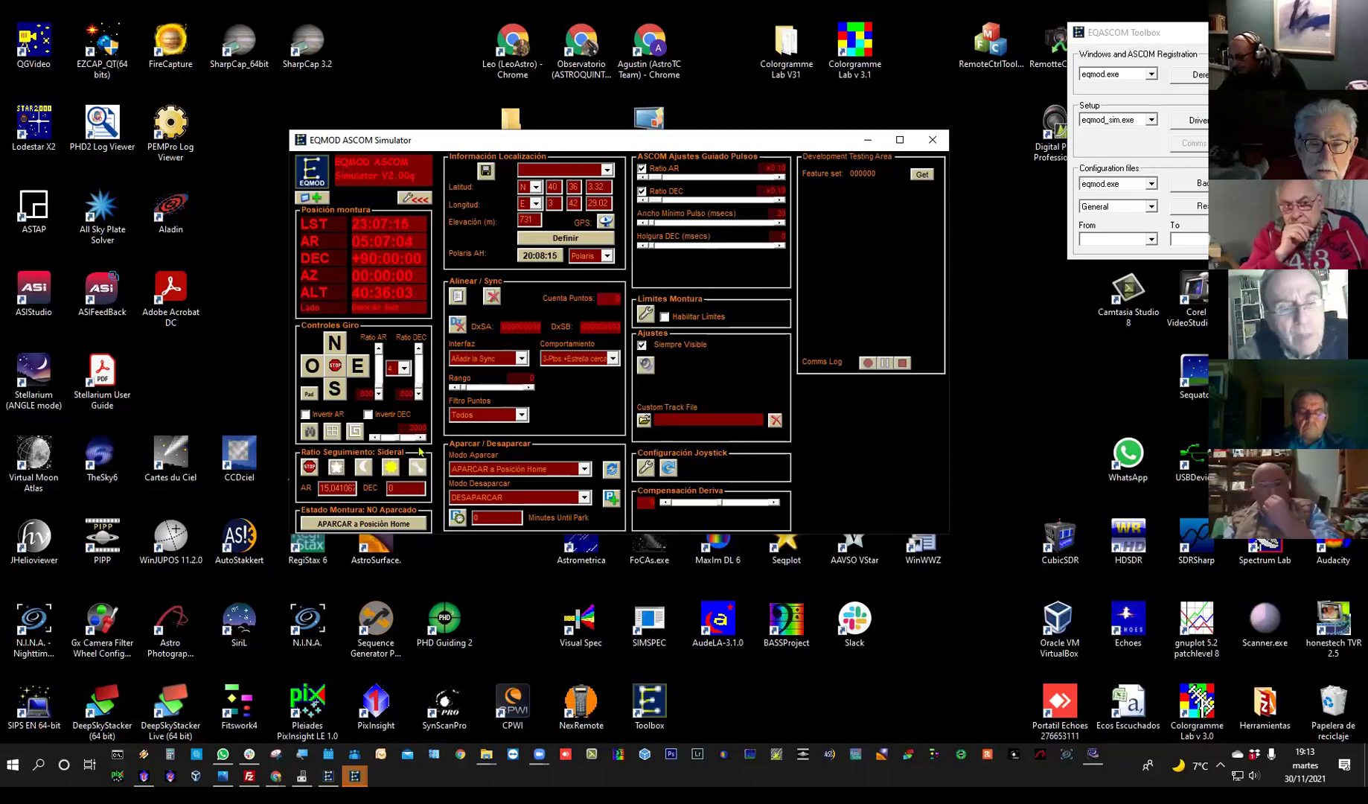
click(585, 469)
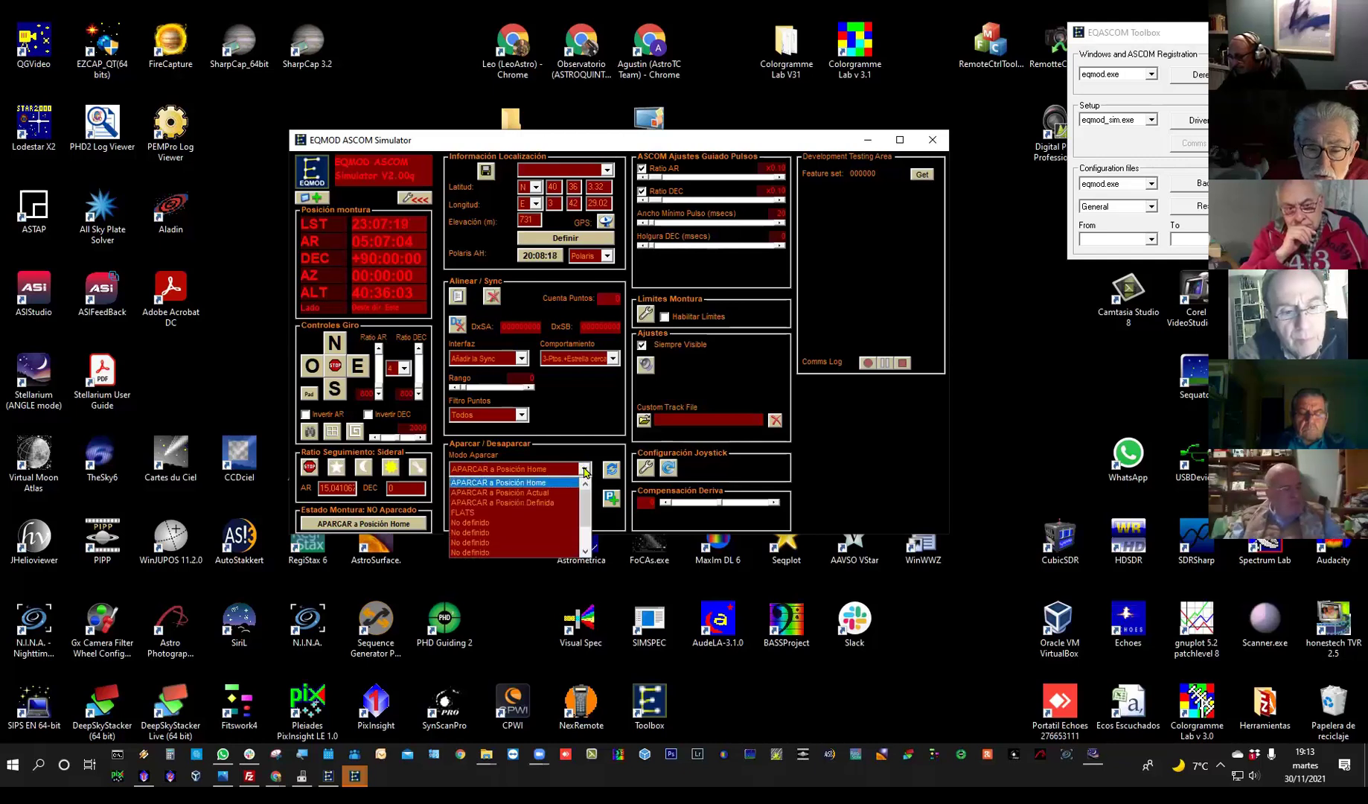
click(477, 513)
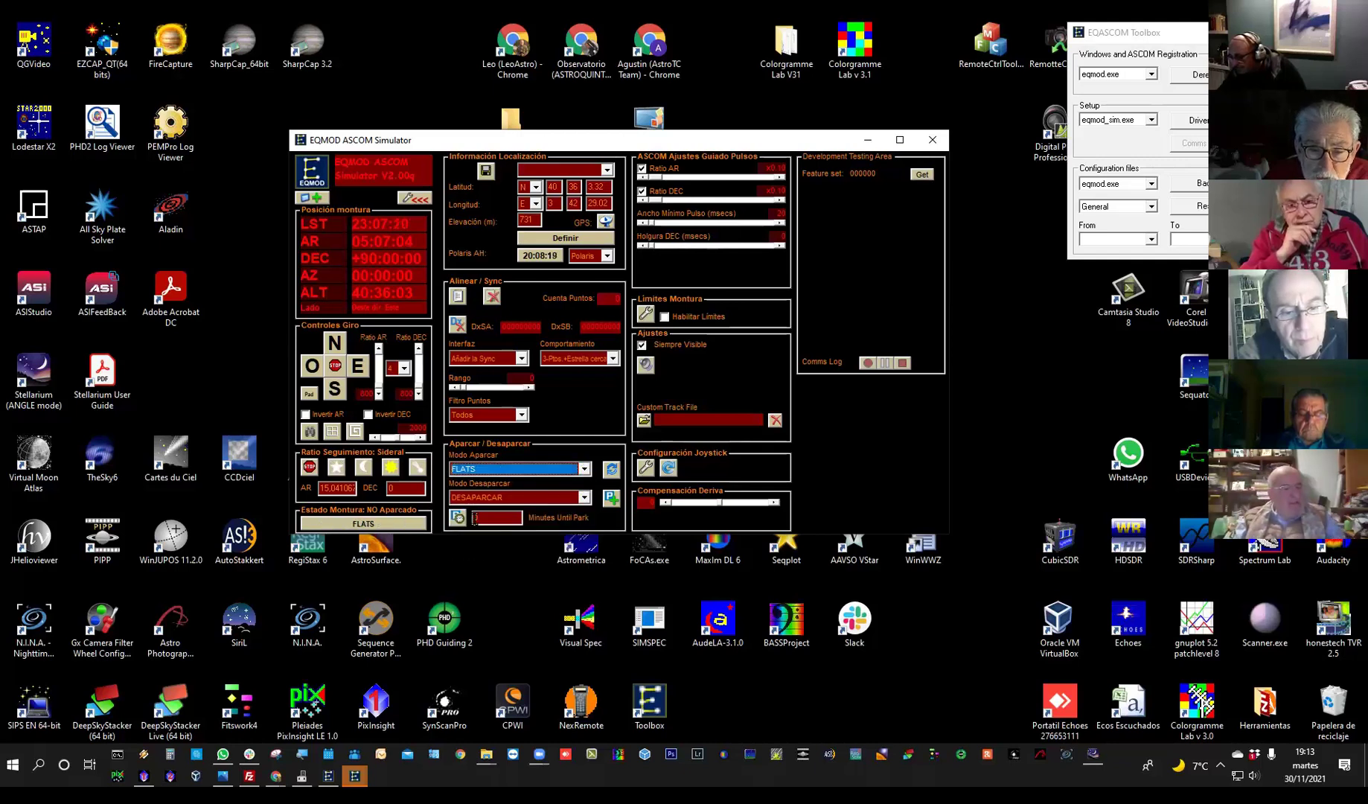
click(360, 524)
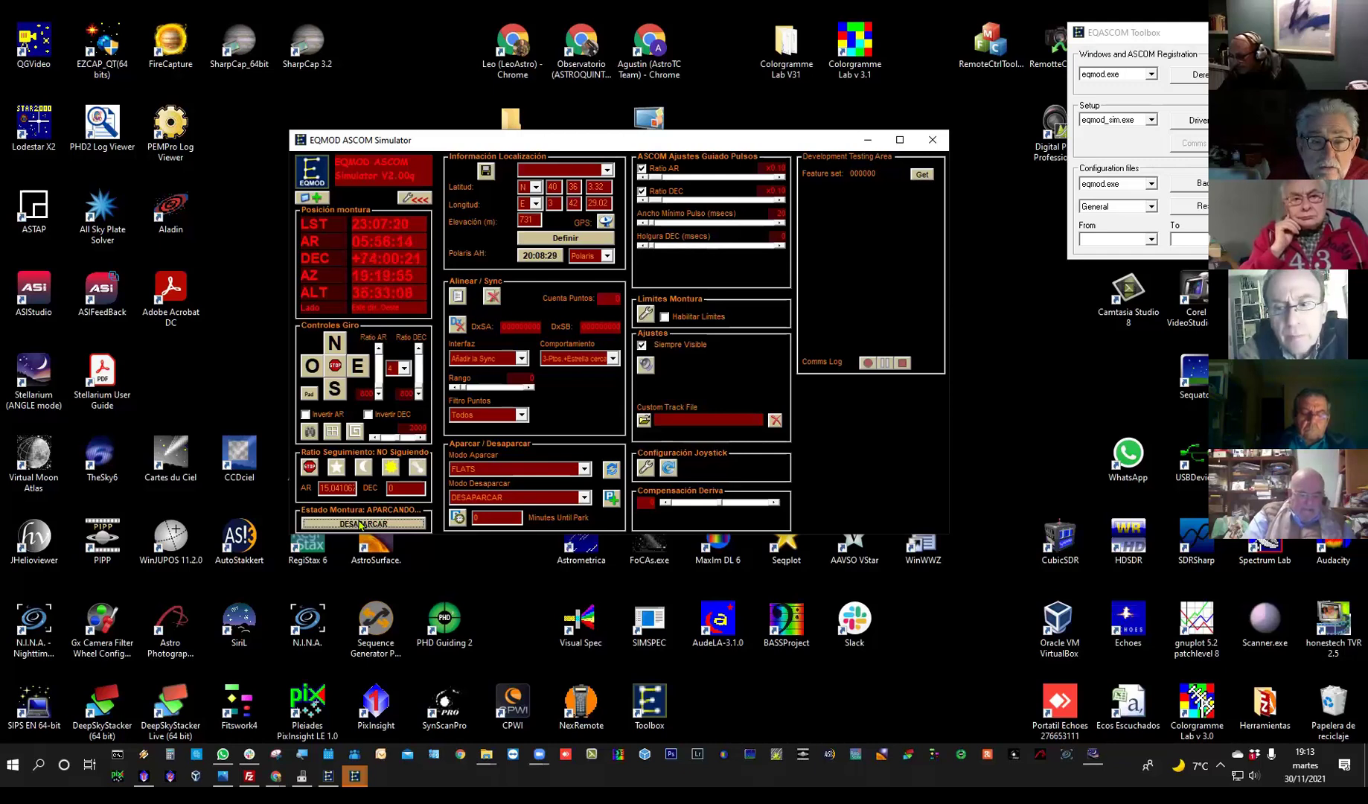
click(361, 524)
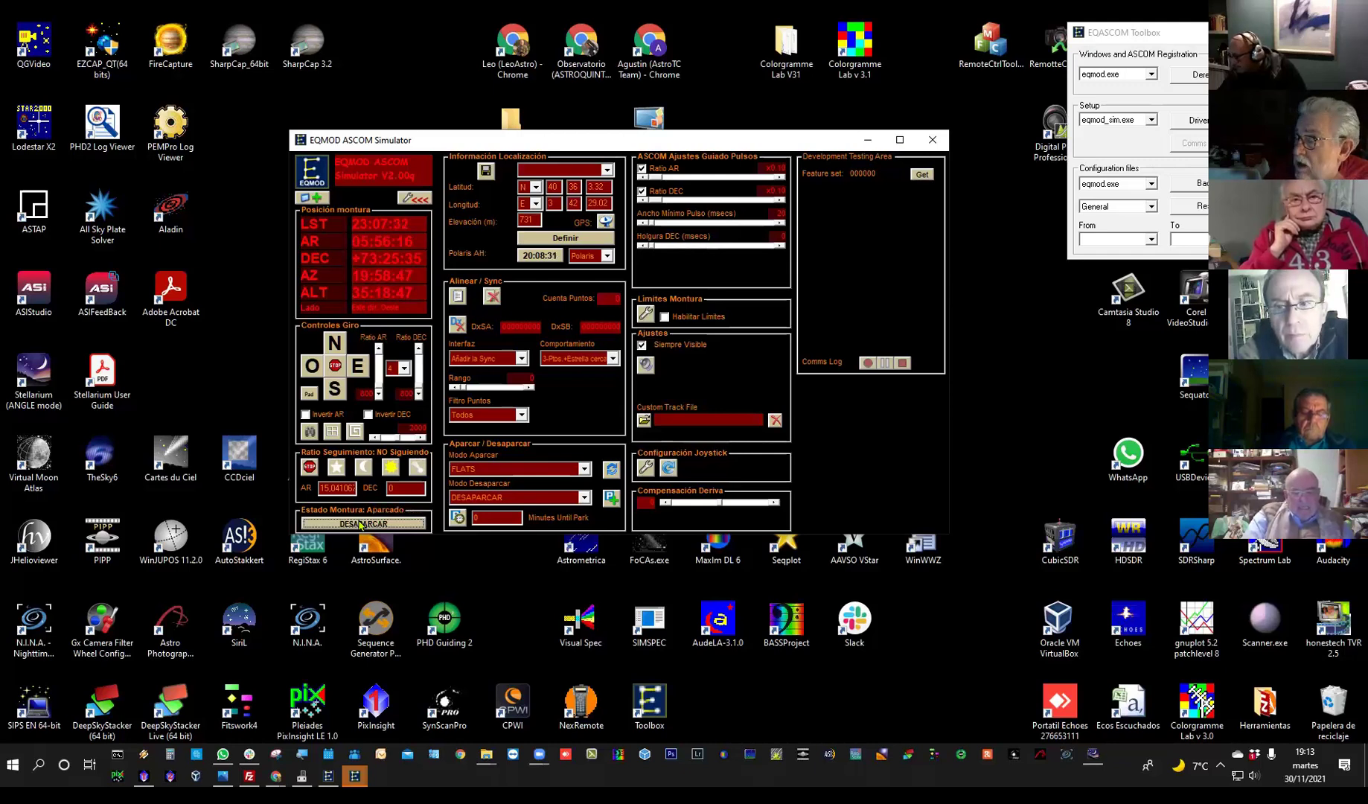
- Unpark the mount from the FLATS position and look through the available unpark modes
click(361, 524)
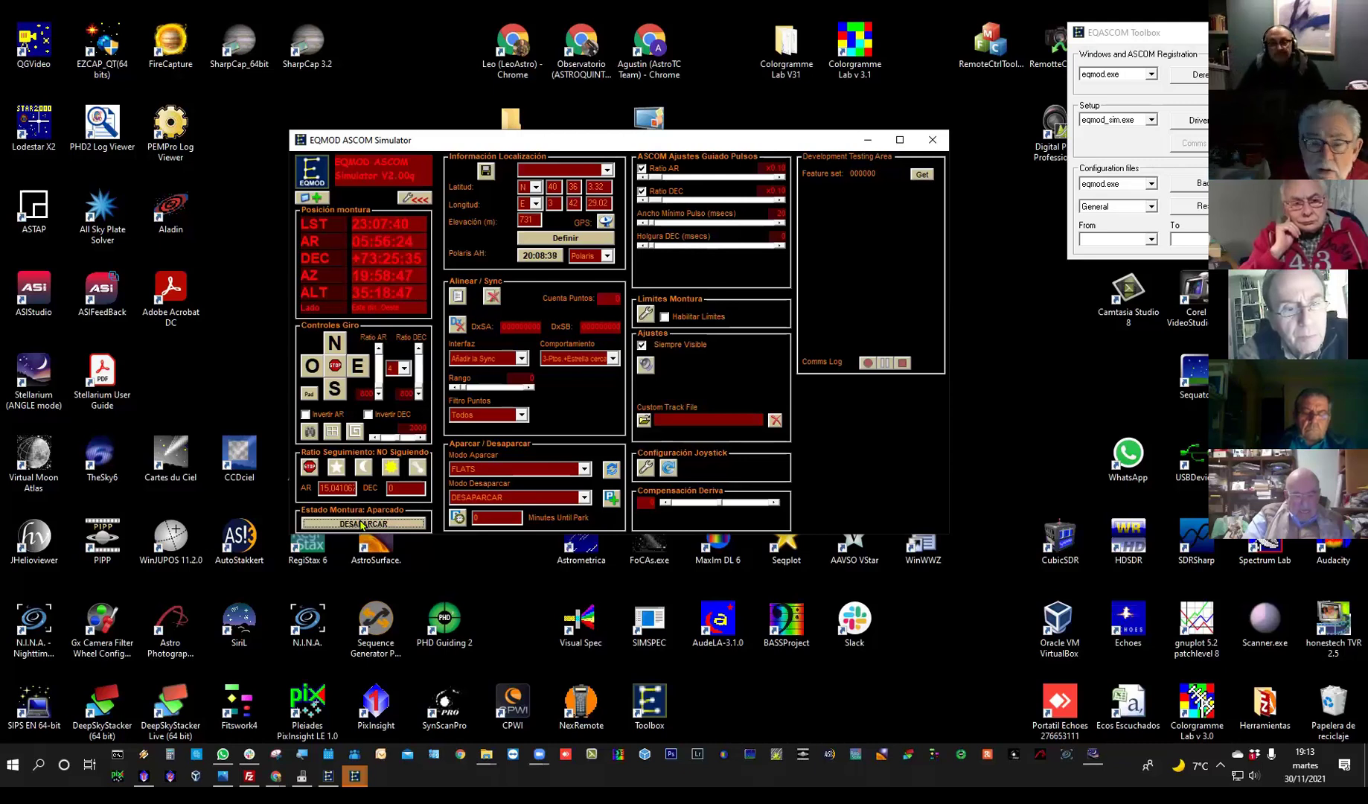
click(418, 525)
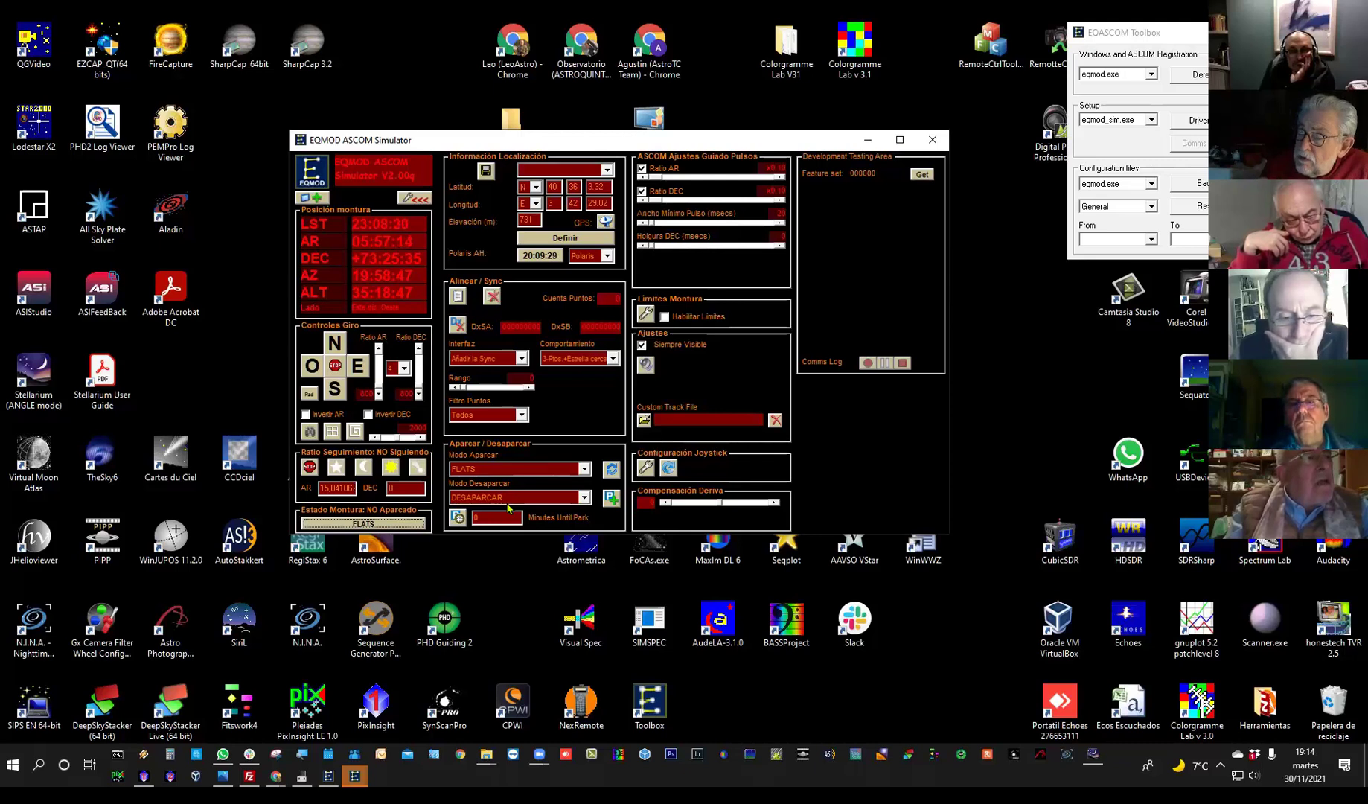
click(583, 500)
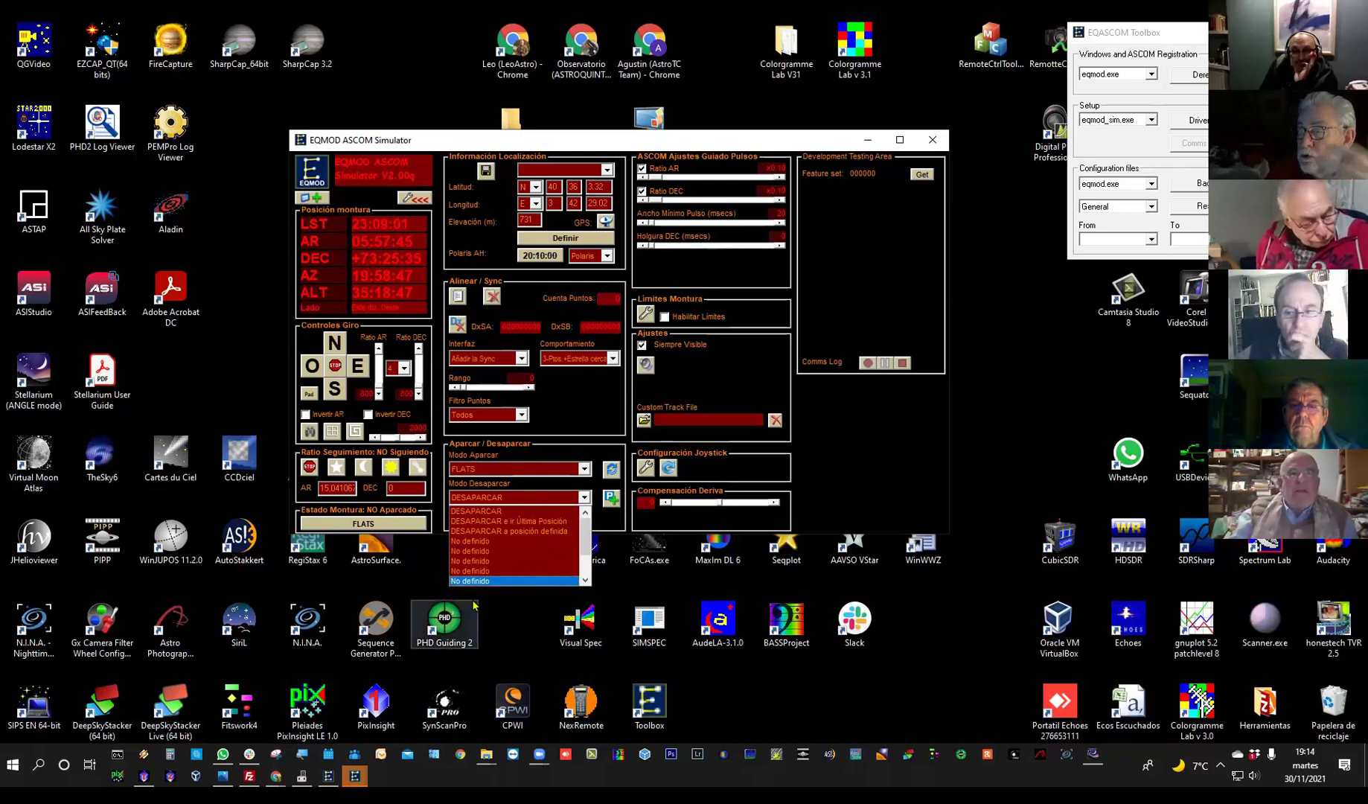
click(694, 148)
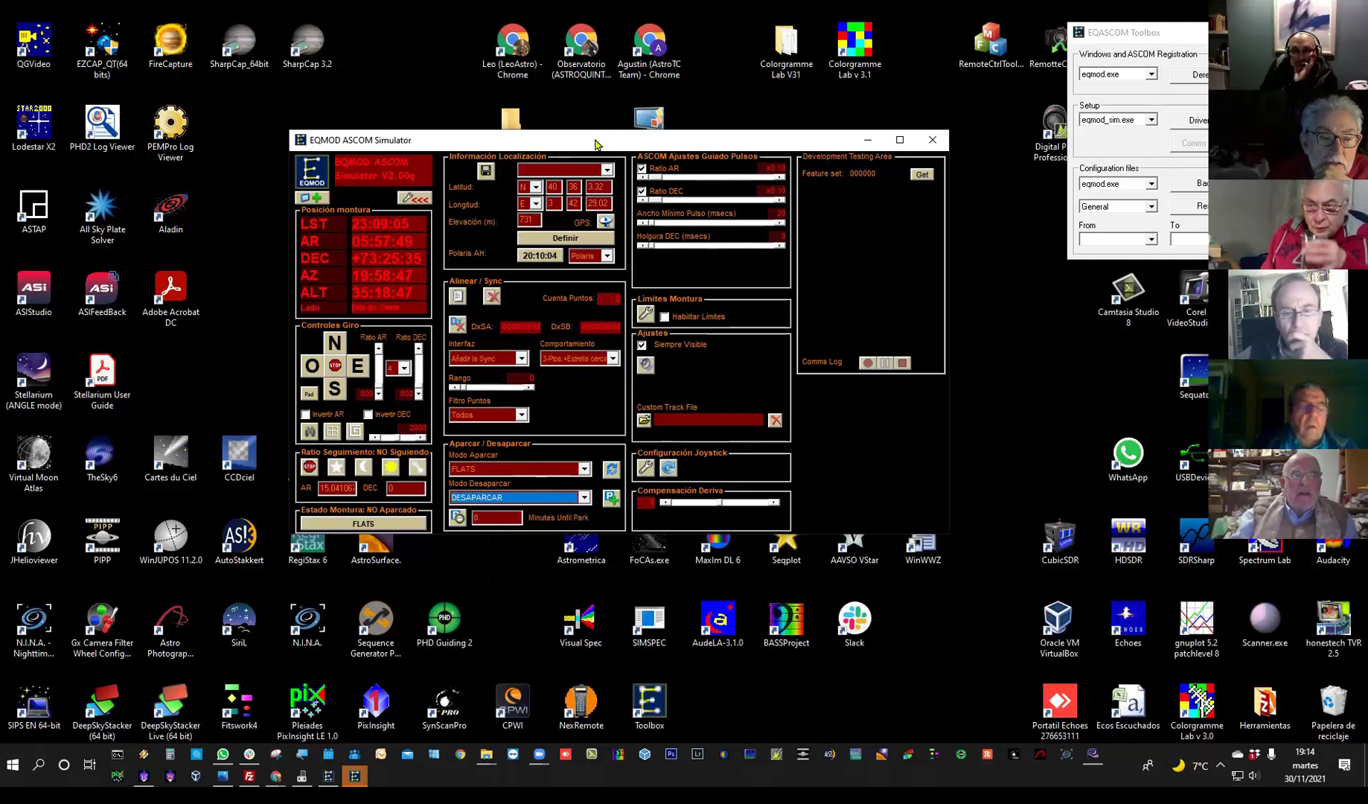
- Move the simulator window aside and open the mount limits editor to view its meridian, horizon and option settings
drag(595, 142, 360, 190)
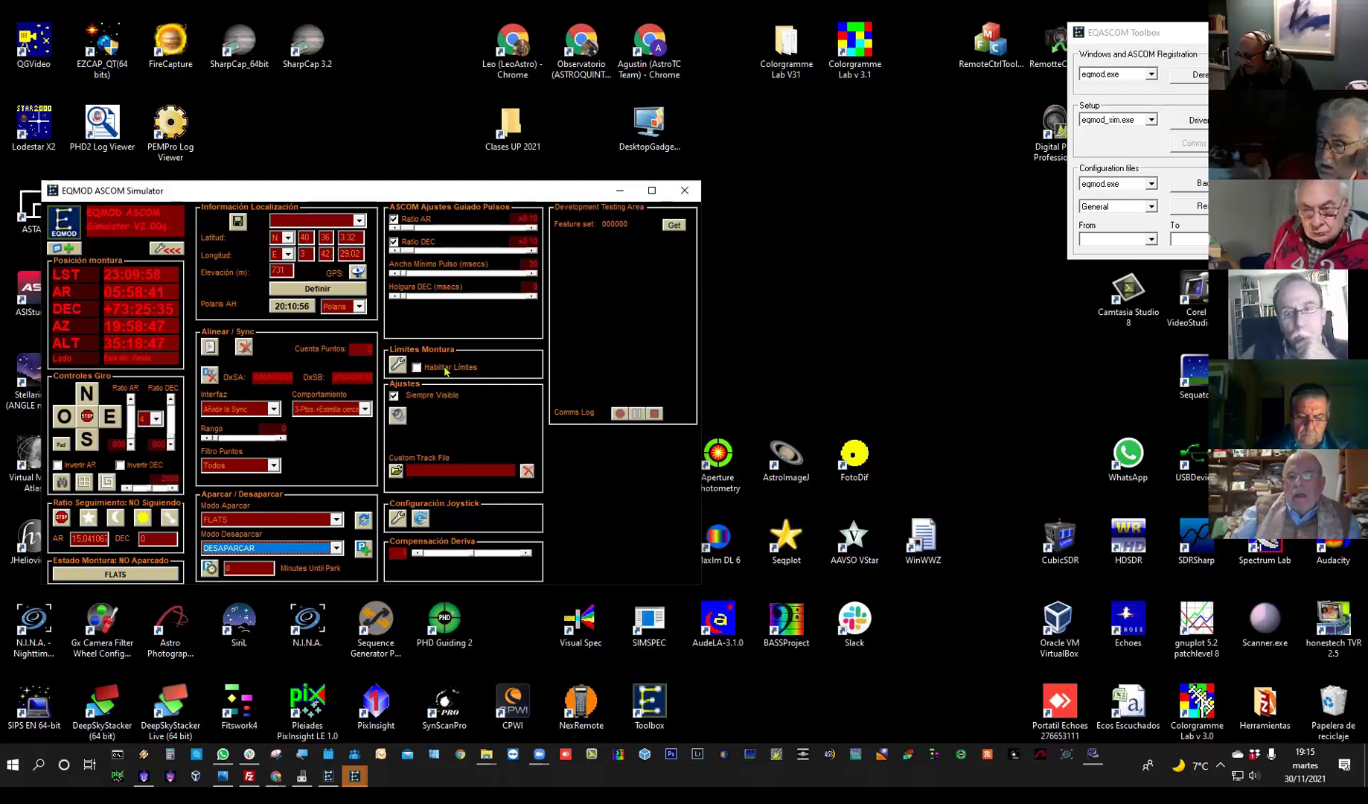
click(397, 364)
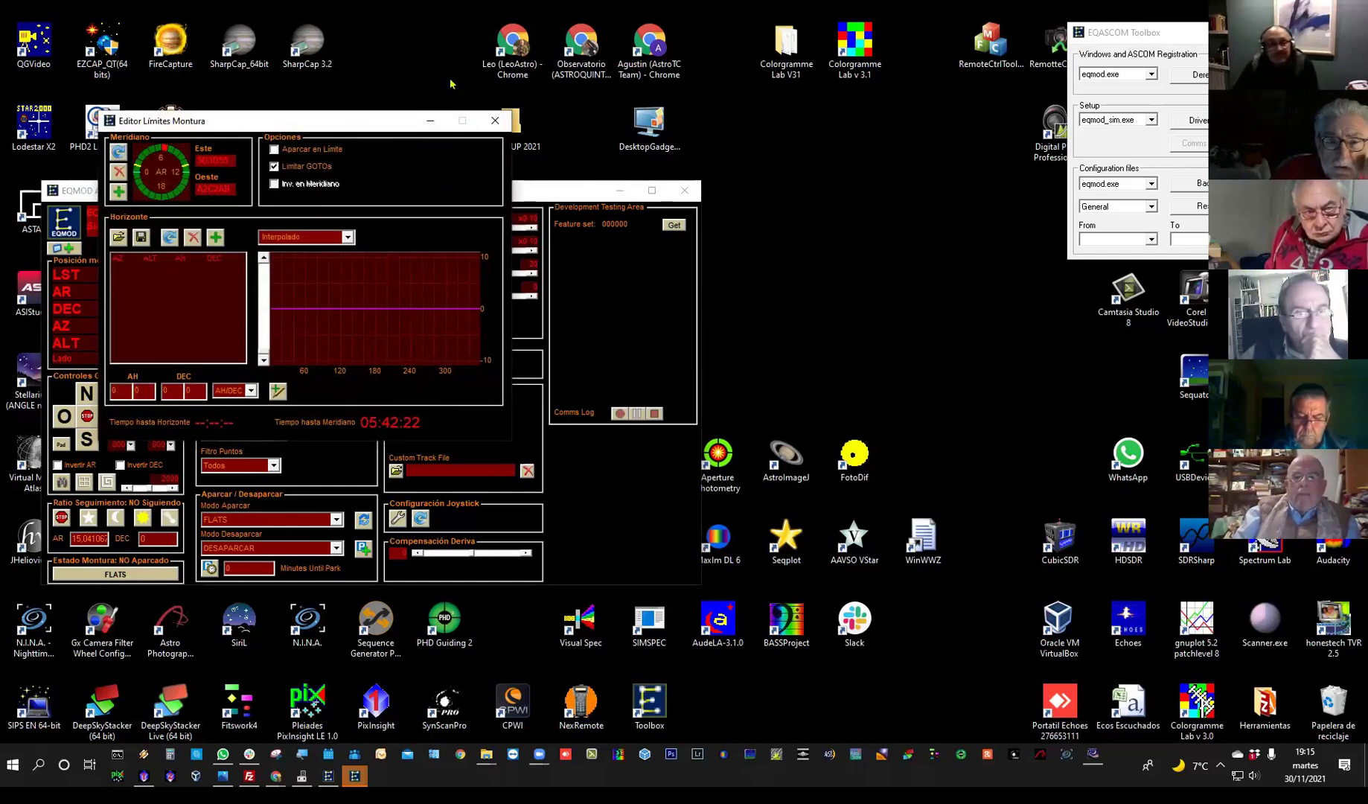
click(494, 122)
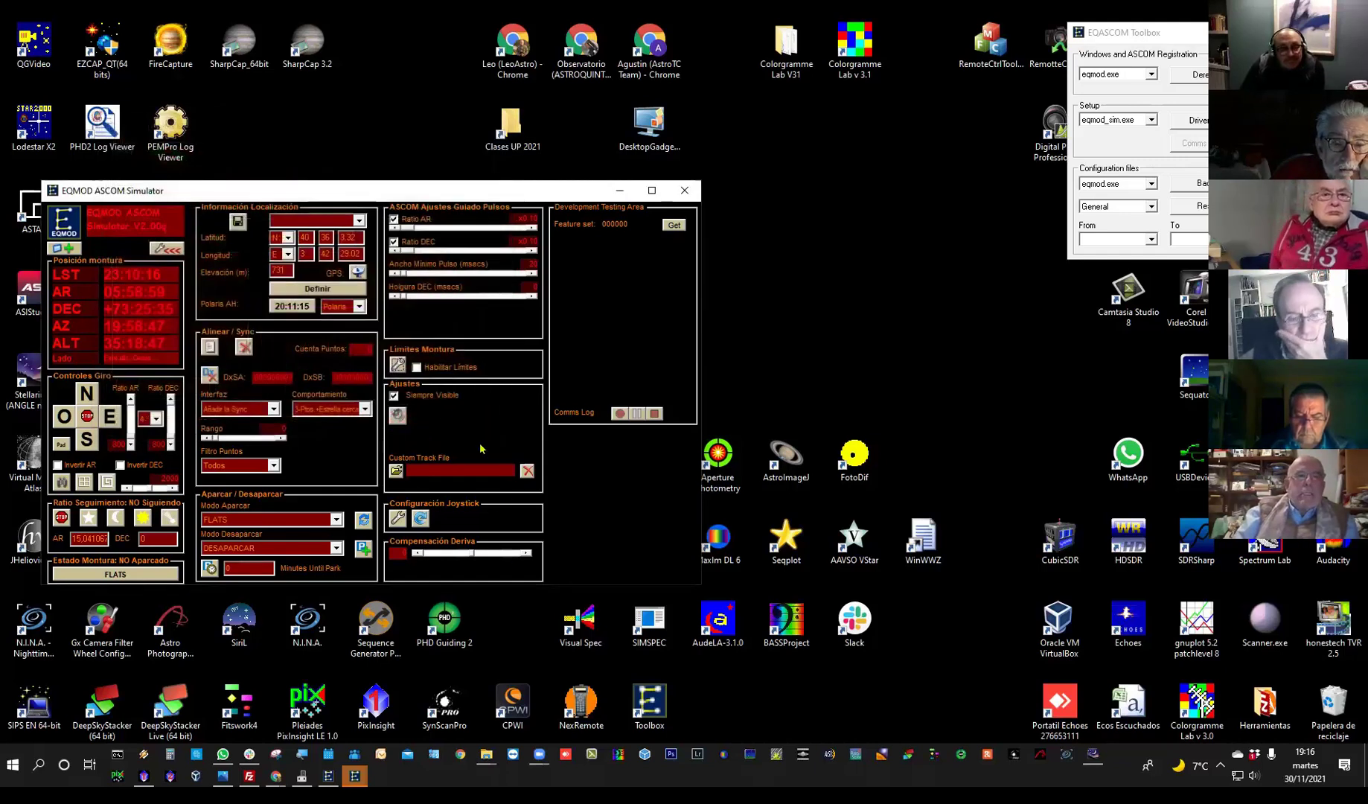
click(398, 366)
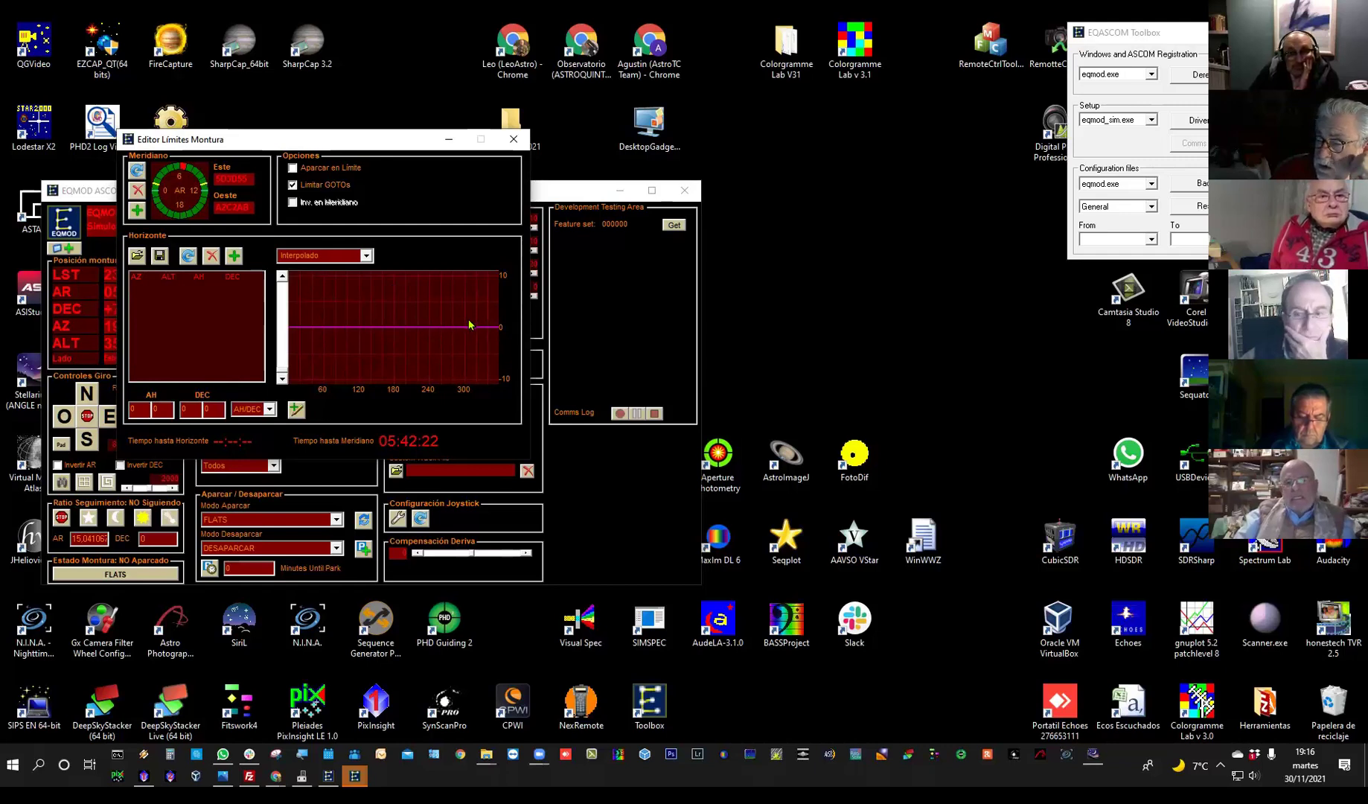
- Switch to Stellarium, clear the EQMOD windows covering it and zoom out to a wide view of the sky
click(1092, 754)
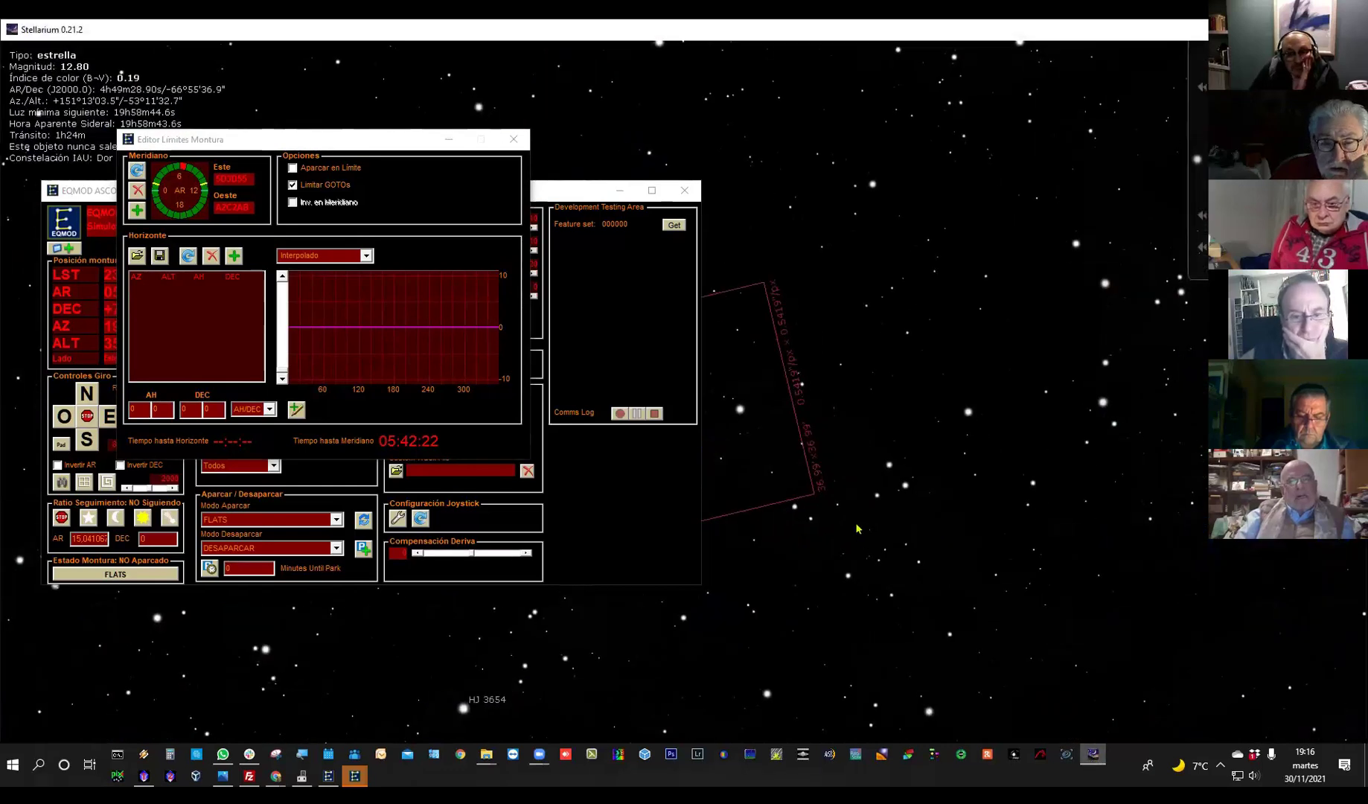
key(ctrl+shift+c)
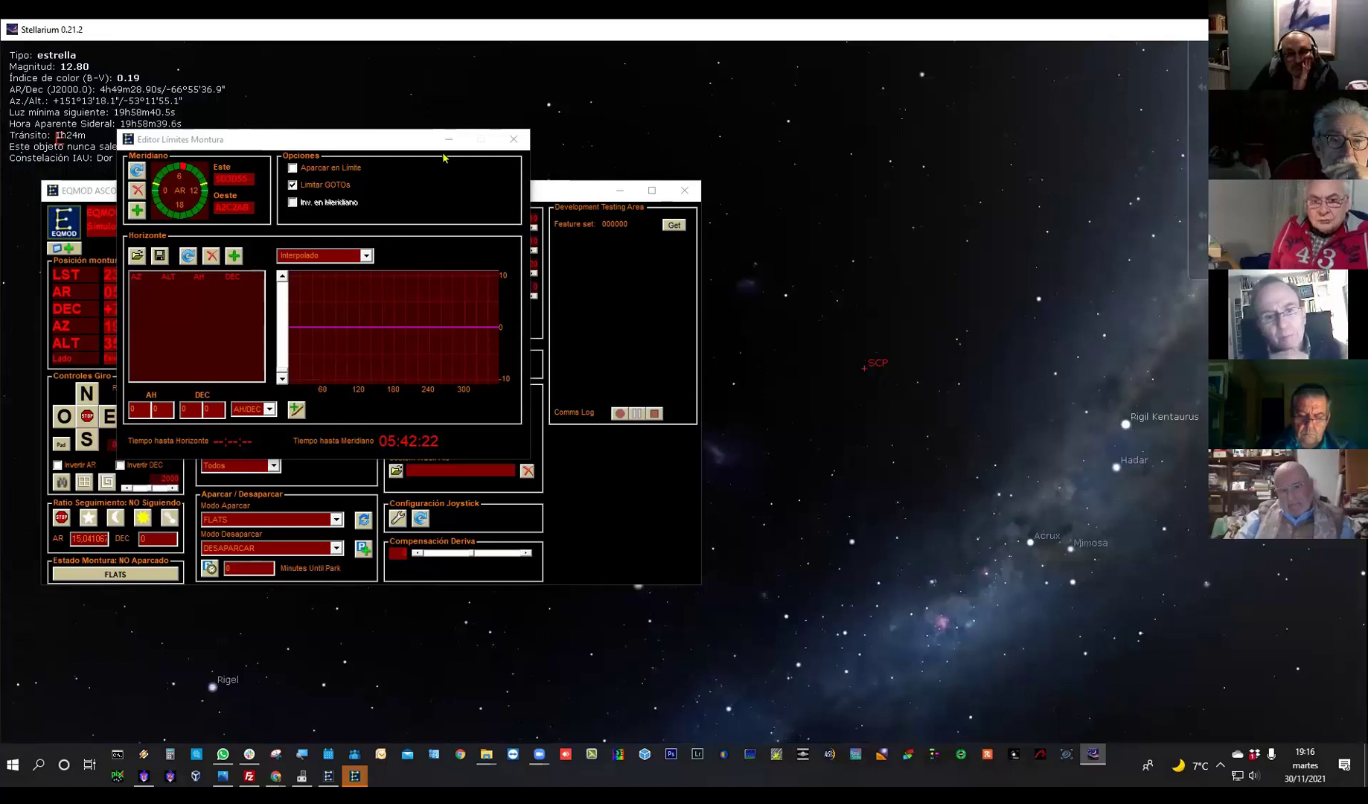
click(513, 139)
click(619, 191)
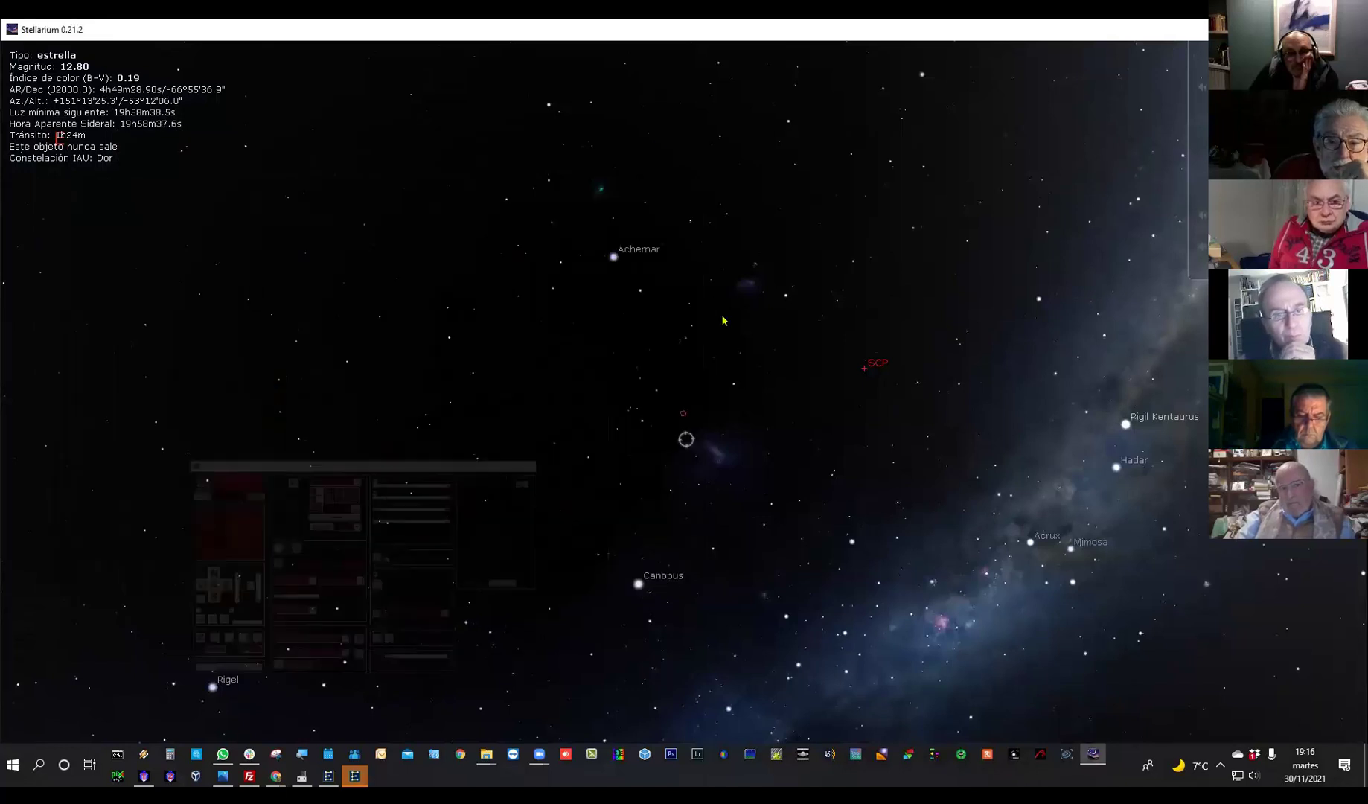
scroll(721, 320, down, 5)
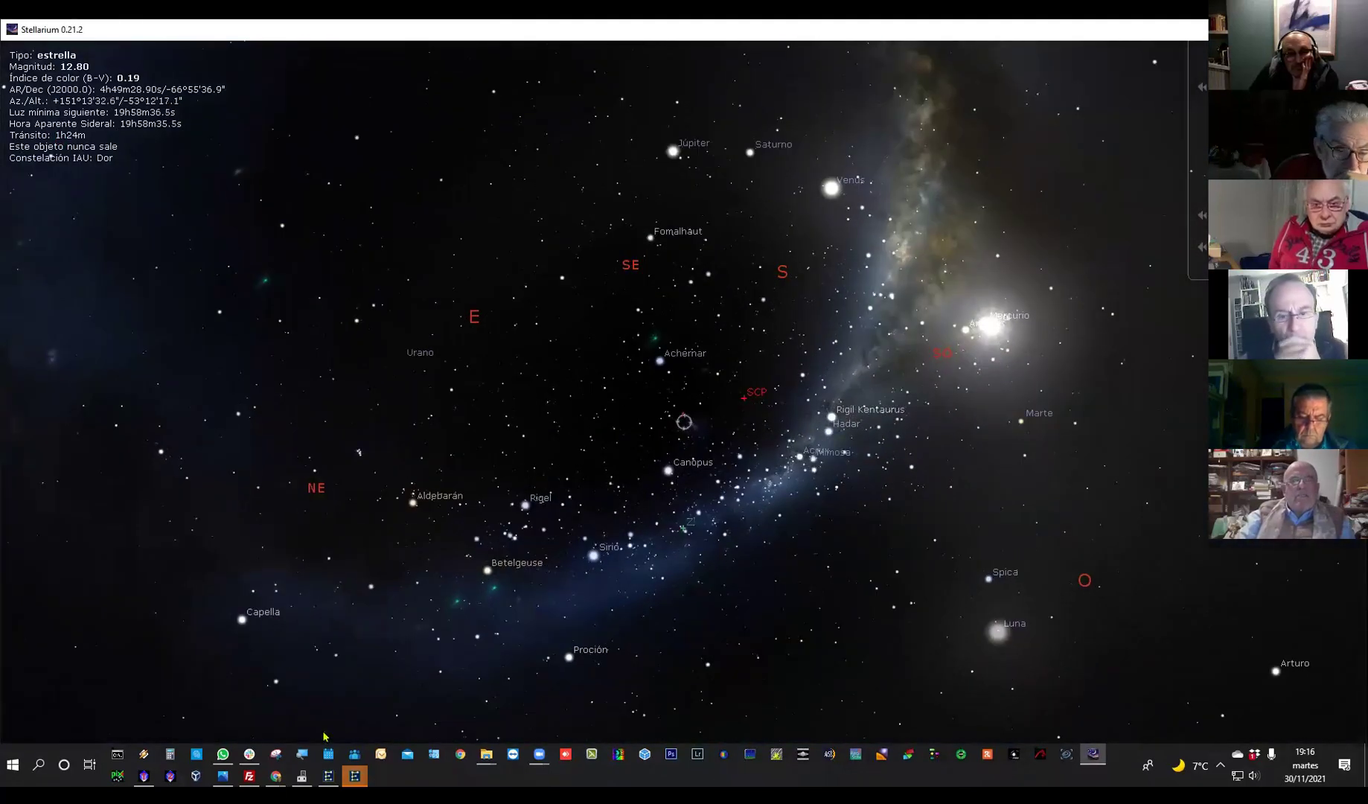
click(339, 685)
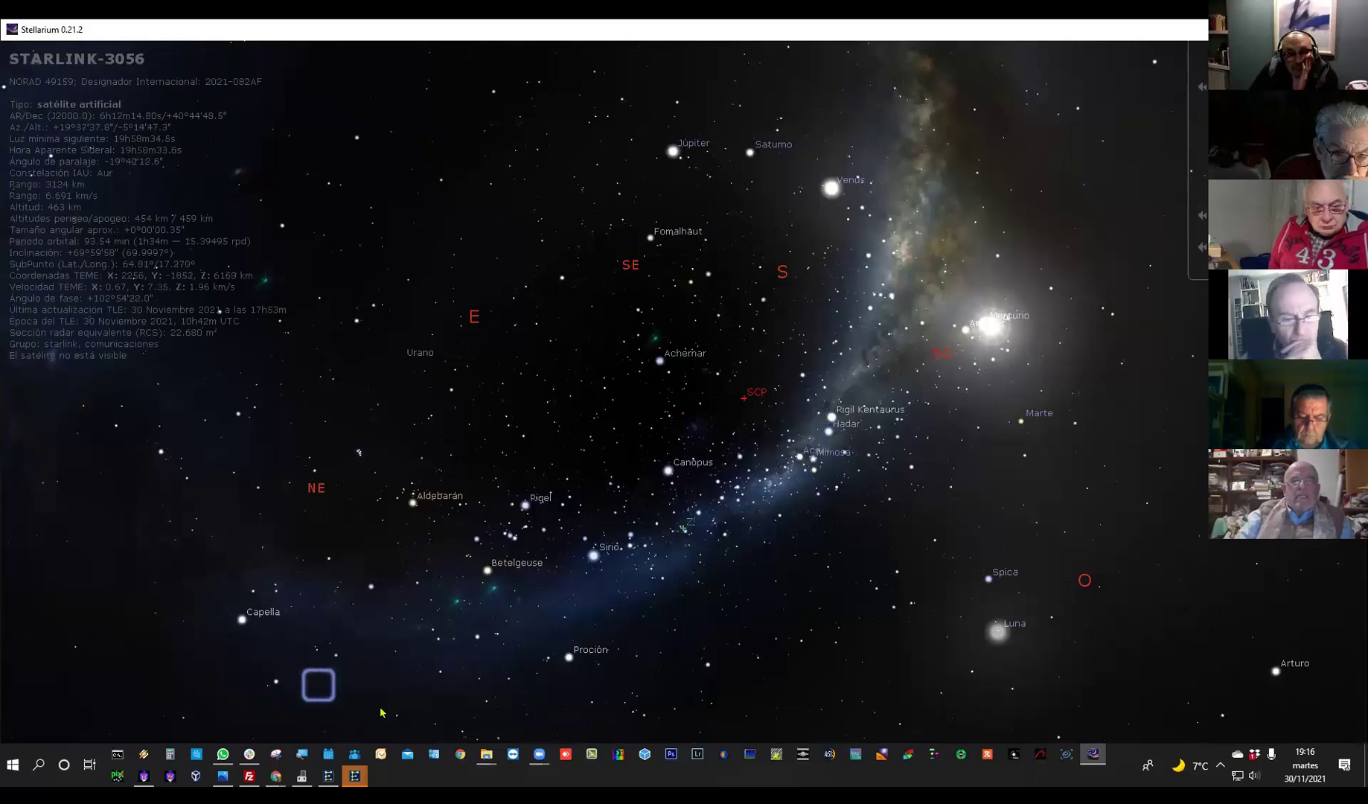
click(370, 778)
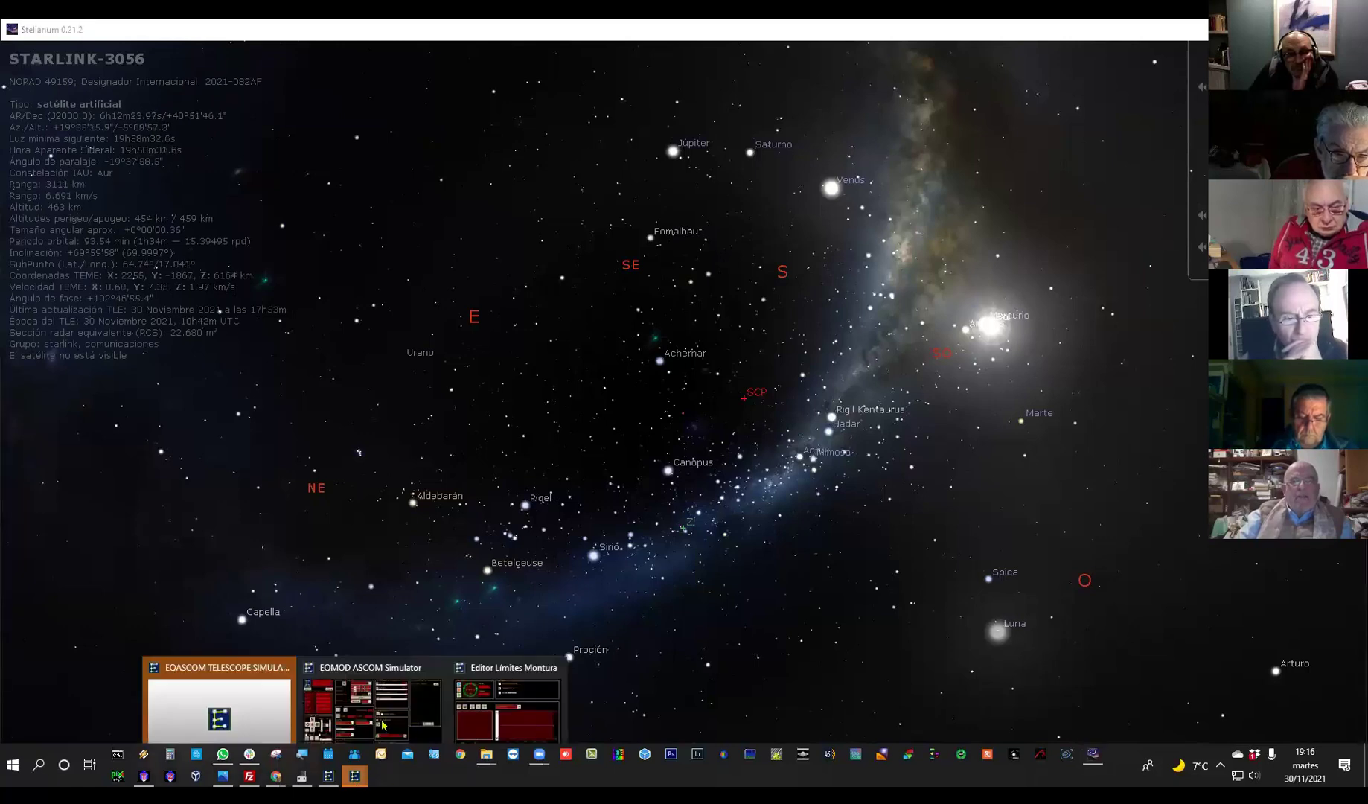
click(340, 572)
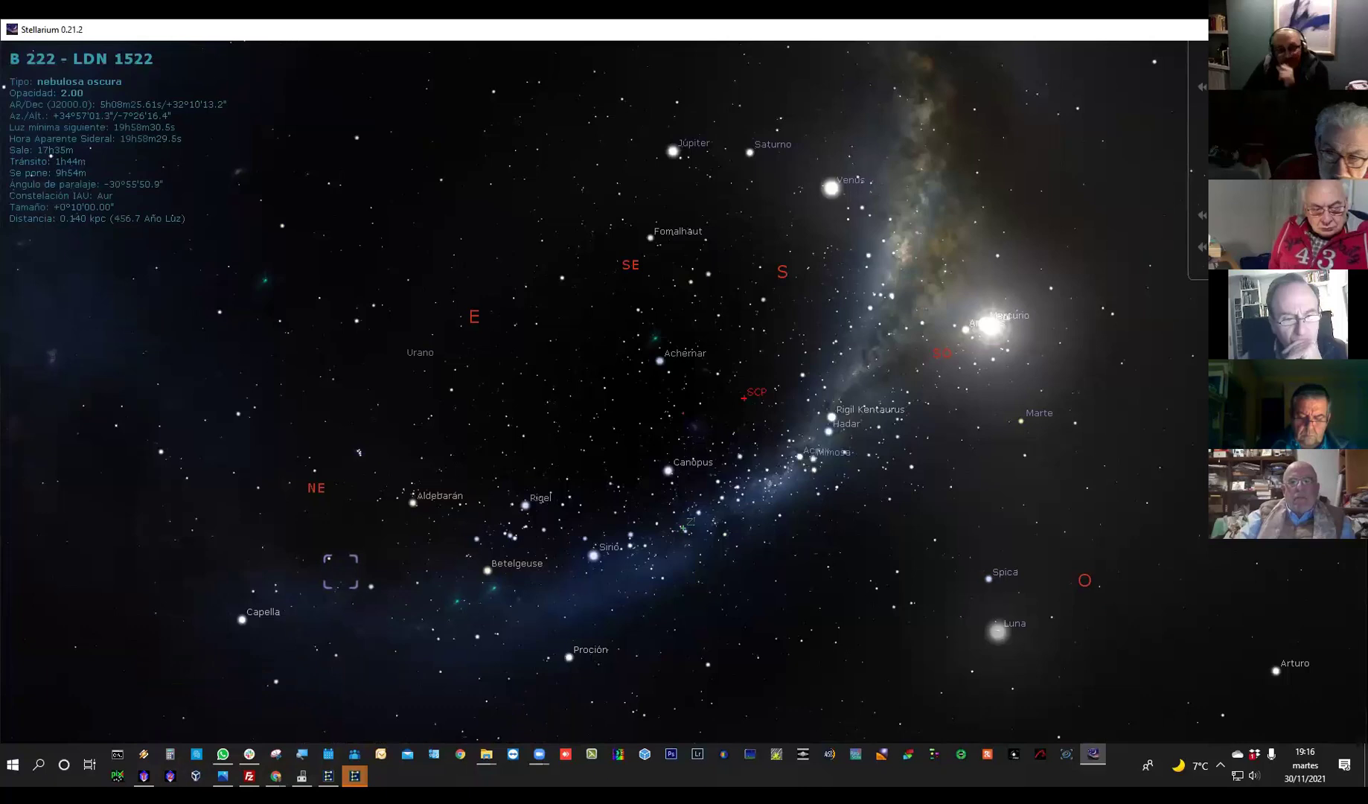
scroll(603, 391, down, 2)
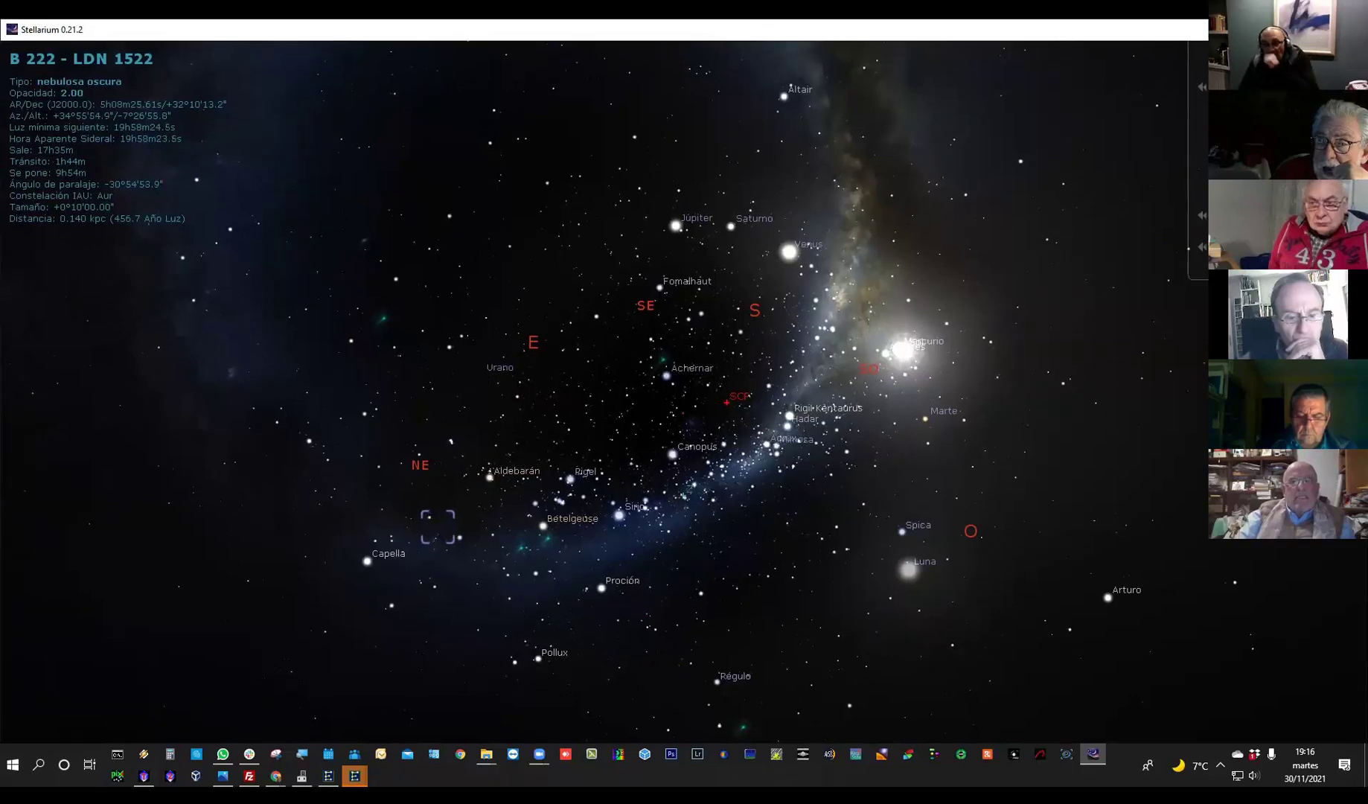
- Take Stellarium out of full-screen mode and move its window fully into view on the desktop
key(F11)
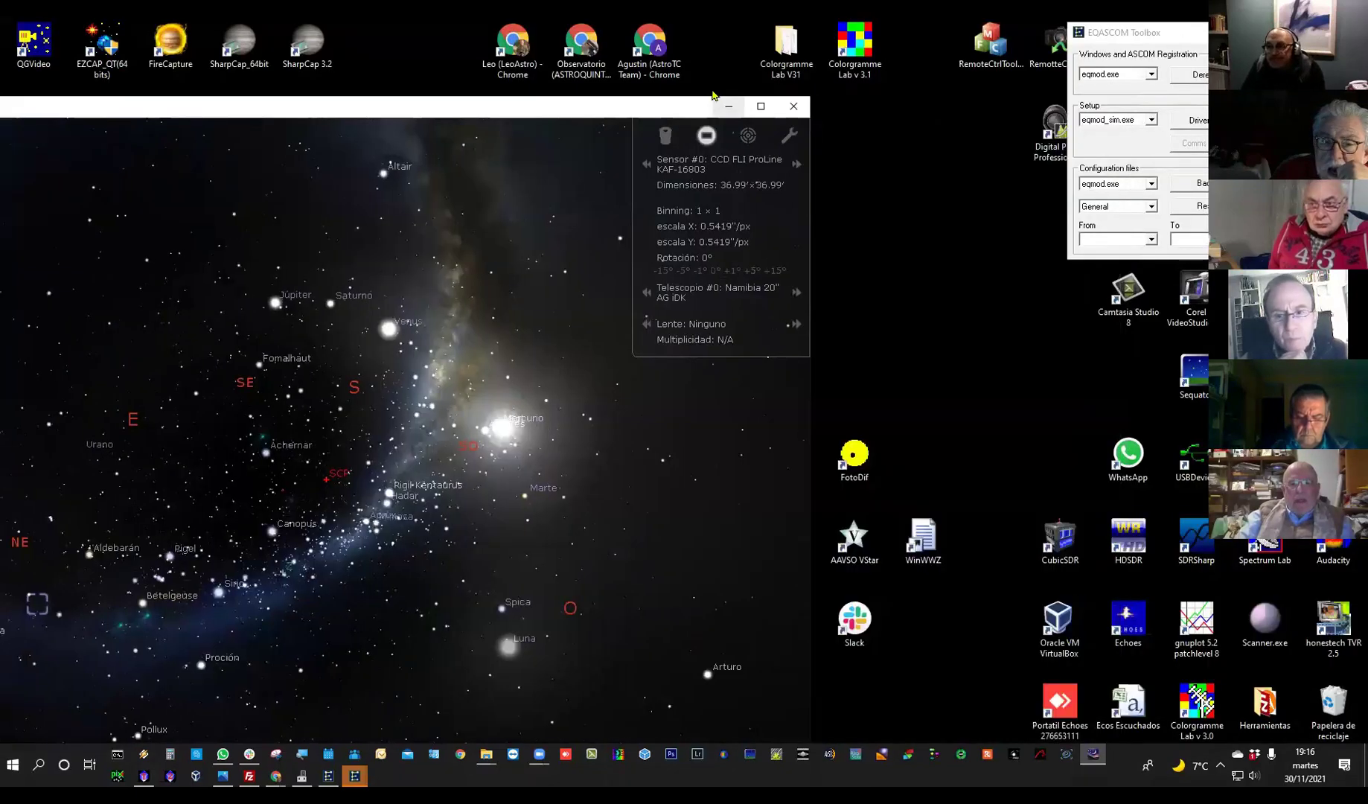
drag(1121, 104, 810, 104)
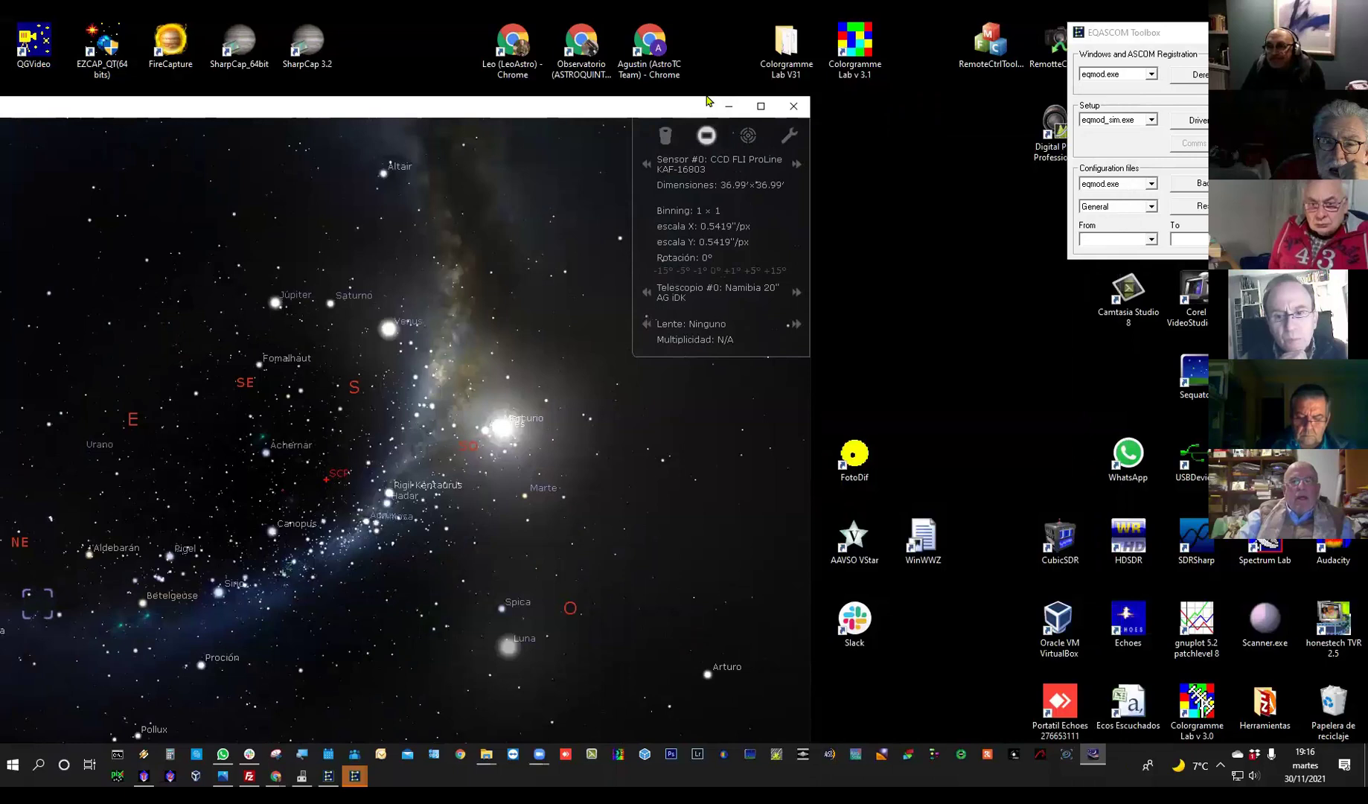
drag(707, 99, 871, 44)
- View Stellarium's observing location settings and close them
mouse_move(199, 629)
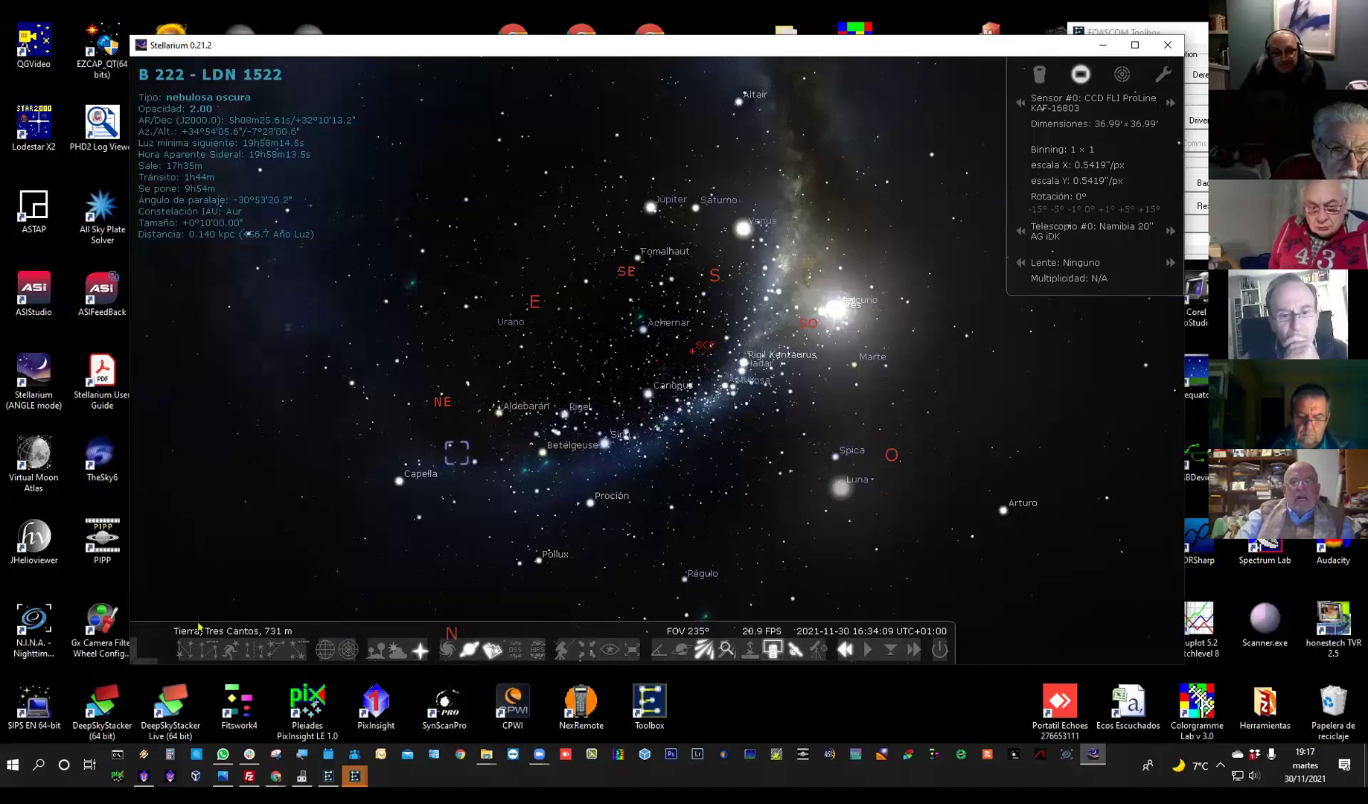
mouse_move(149, 413)
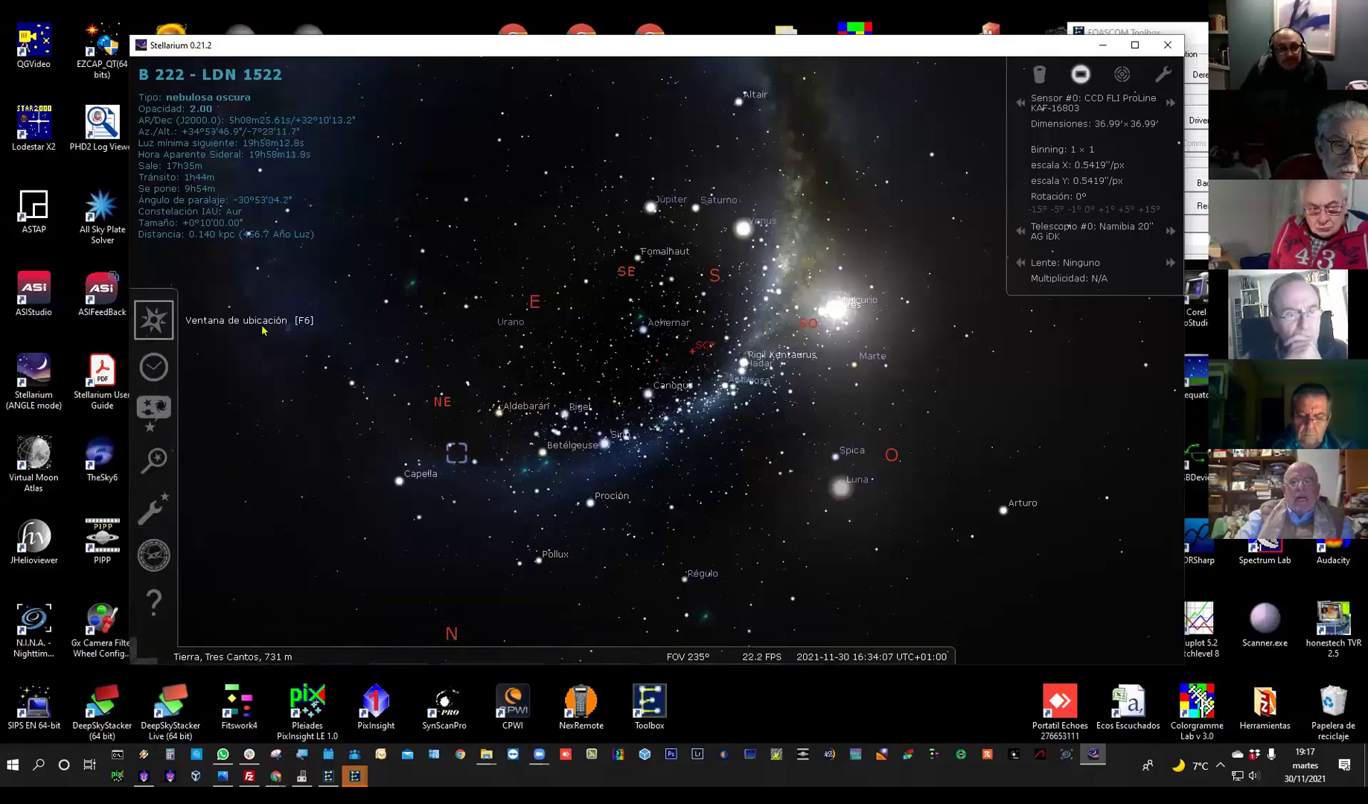
key(F6)
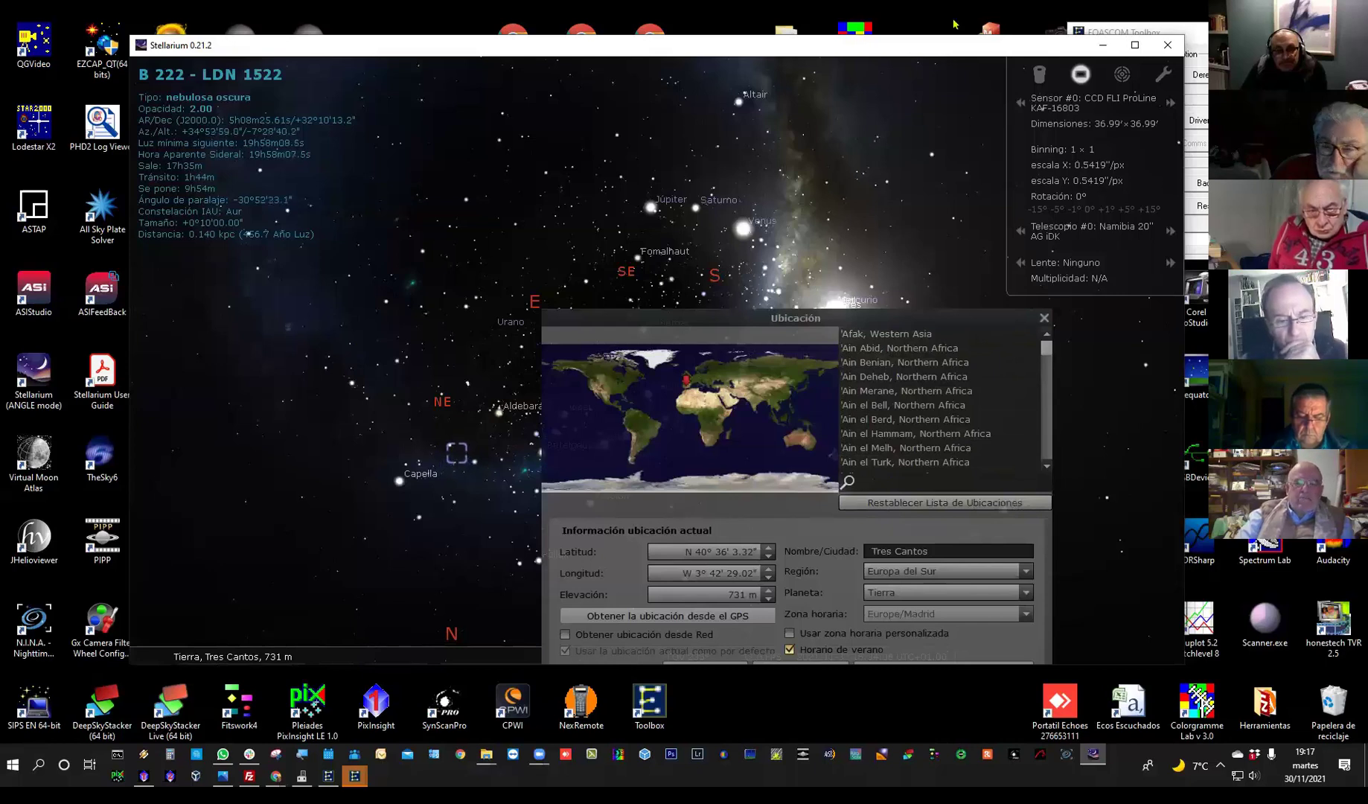
click(1044, 317)
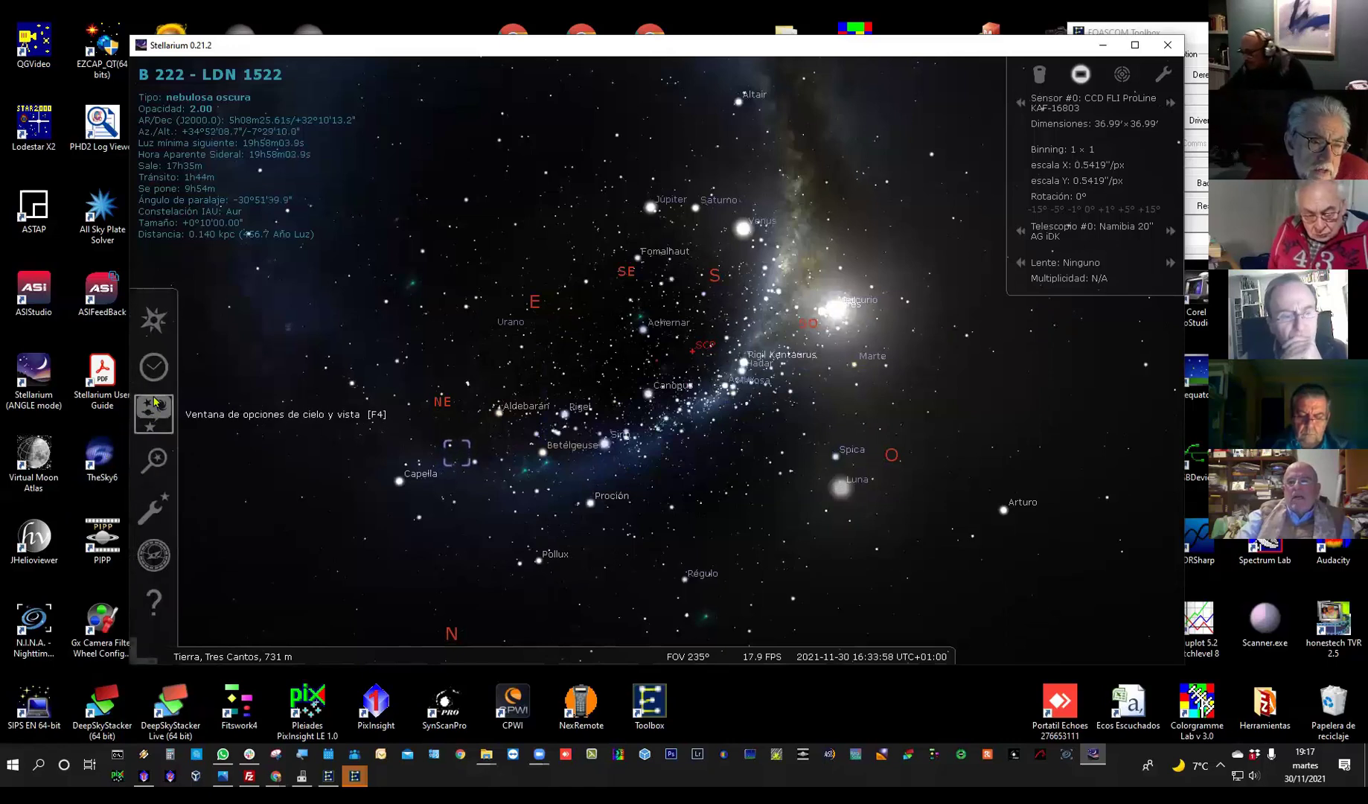
- Select the Casa landscape in Stellarium's sky and viewing options and close the dialog
click(154, 408)
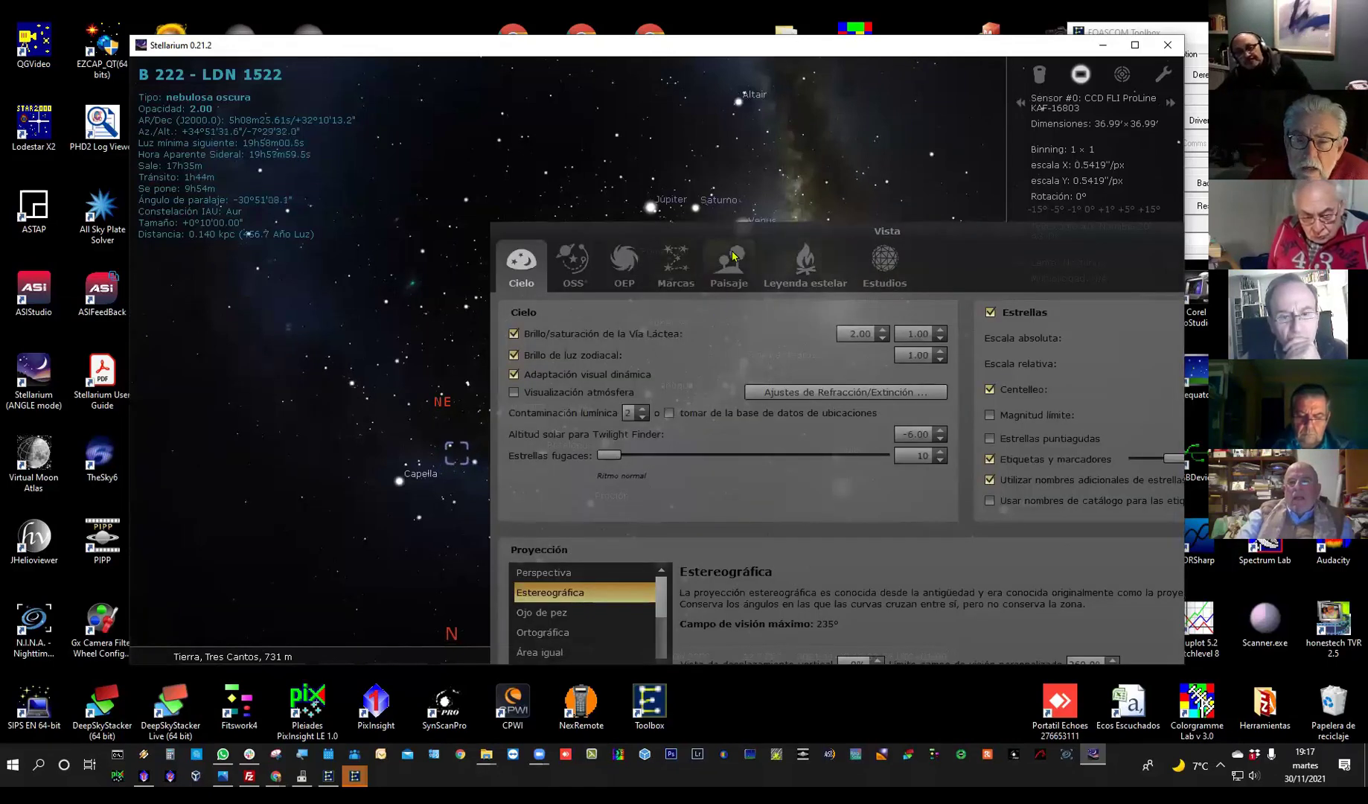
click(716, 277)
click(533, 323)
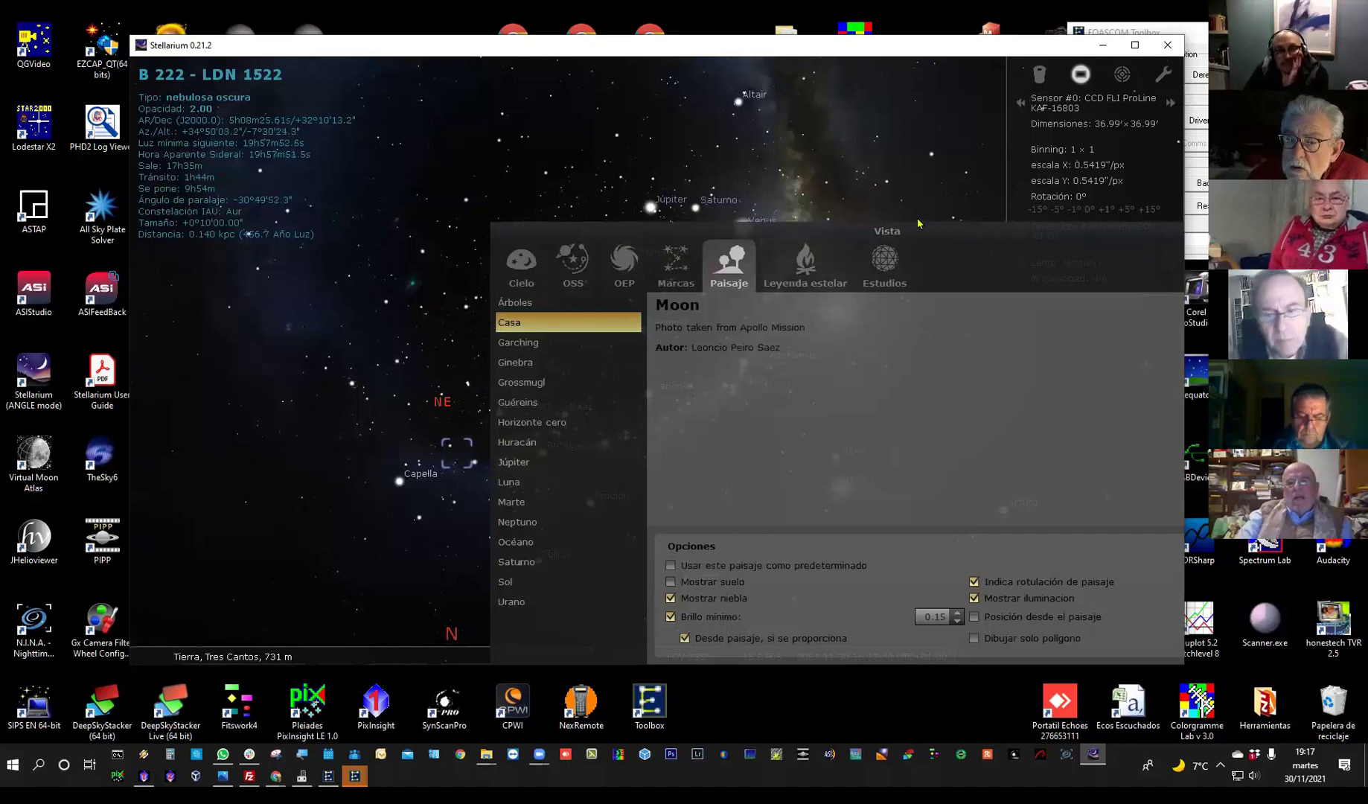
drag(956, 236, 797, 225)
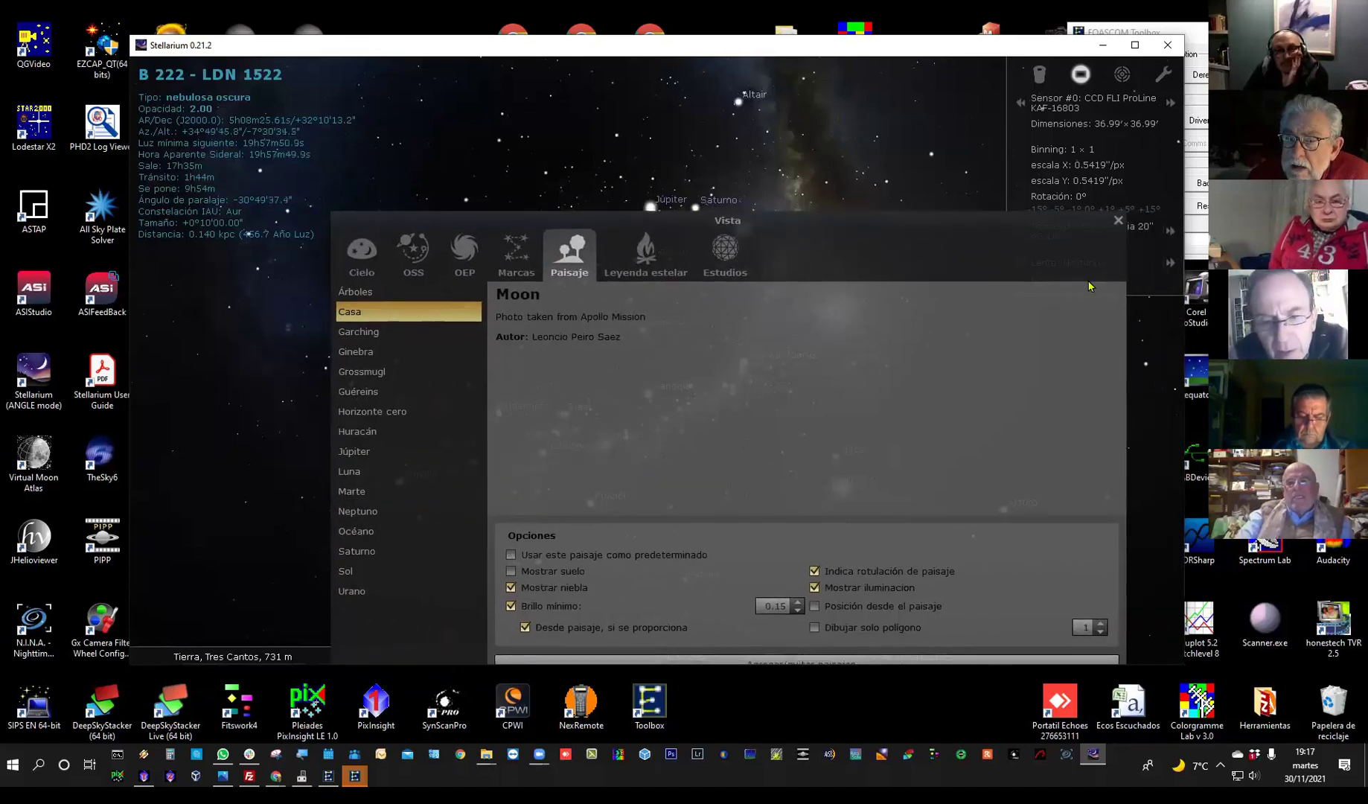
click(1118, 221)
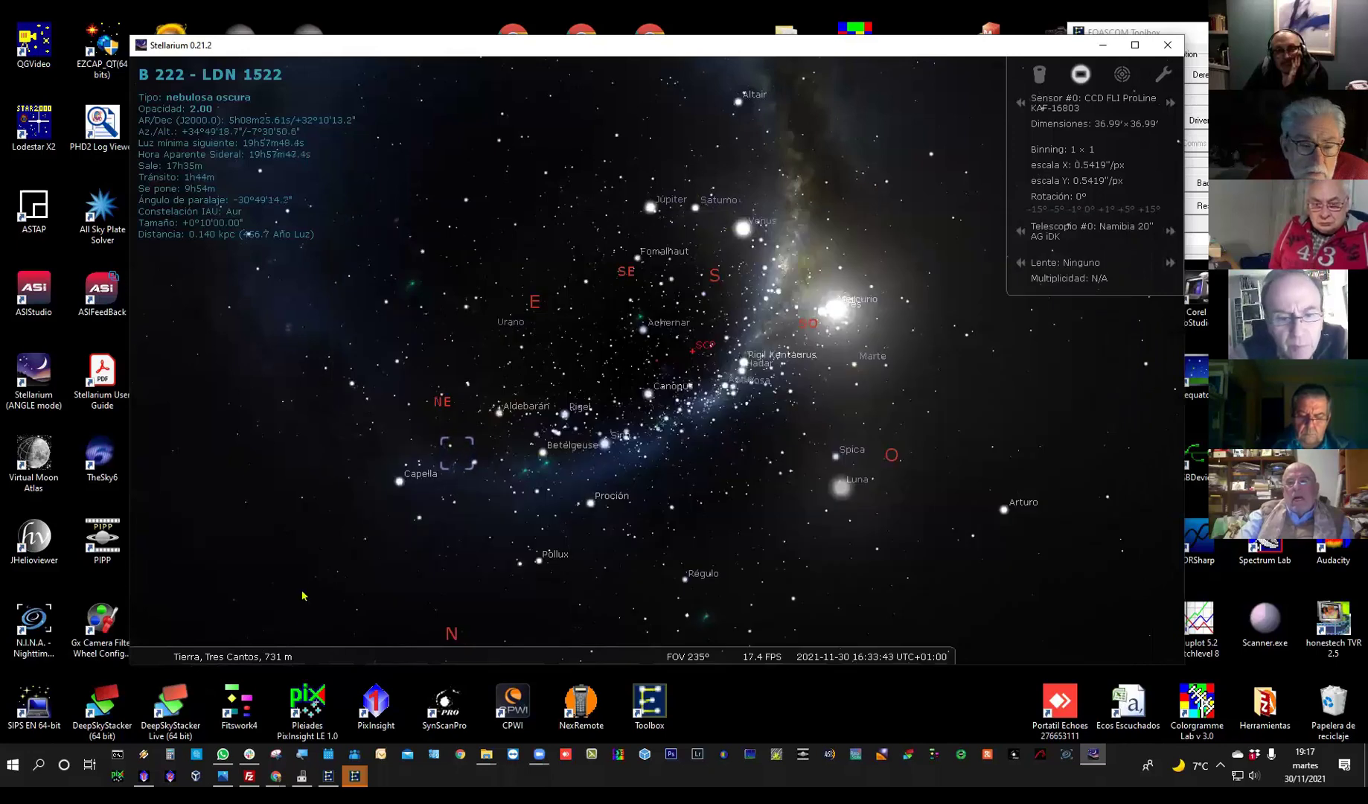
- Show the ground in the sky view and look around the Casa landscape to examine the real horizon obstructions
mouse_move(312, 644)
click(376, 652)
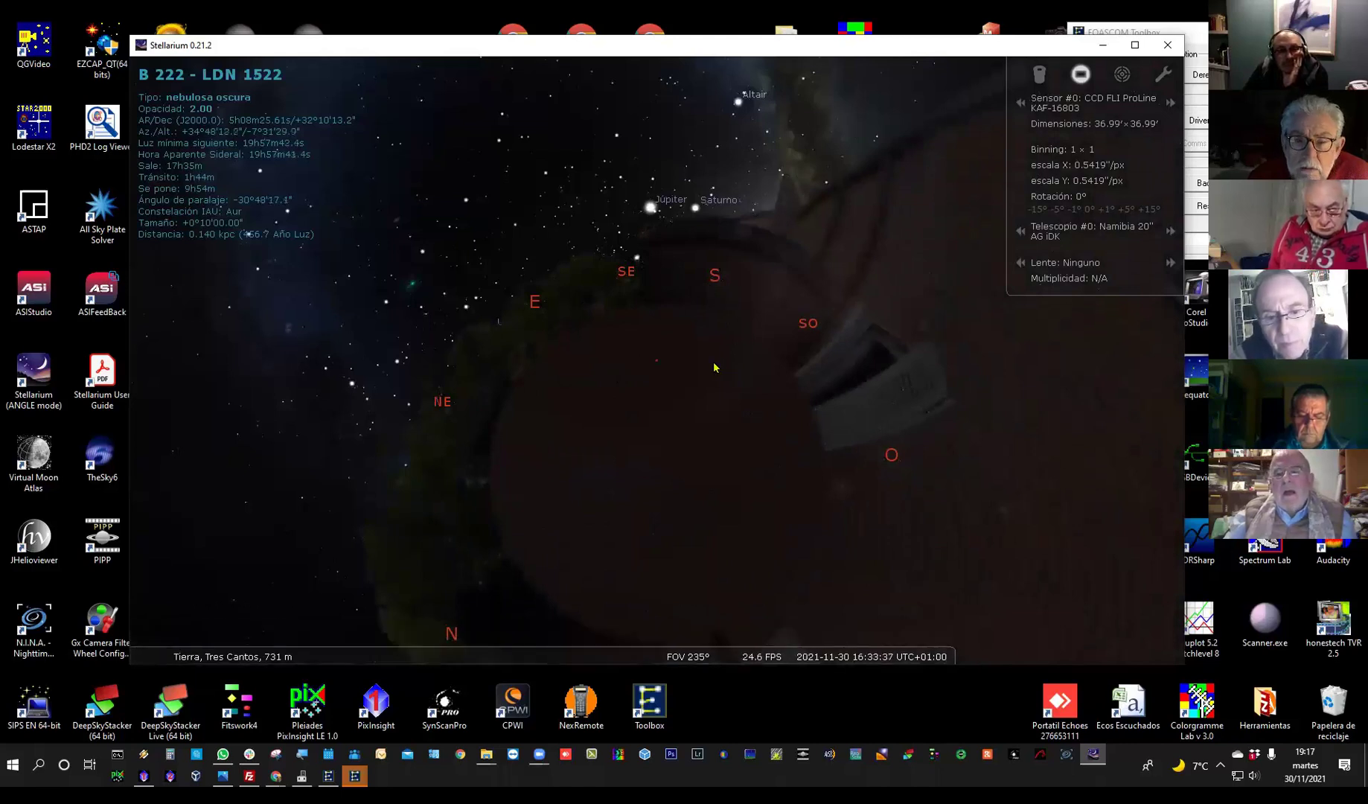
drag(720, 366, 723, 314)
scroll(726, 318, up, 5)
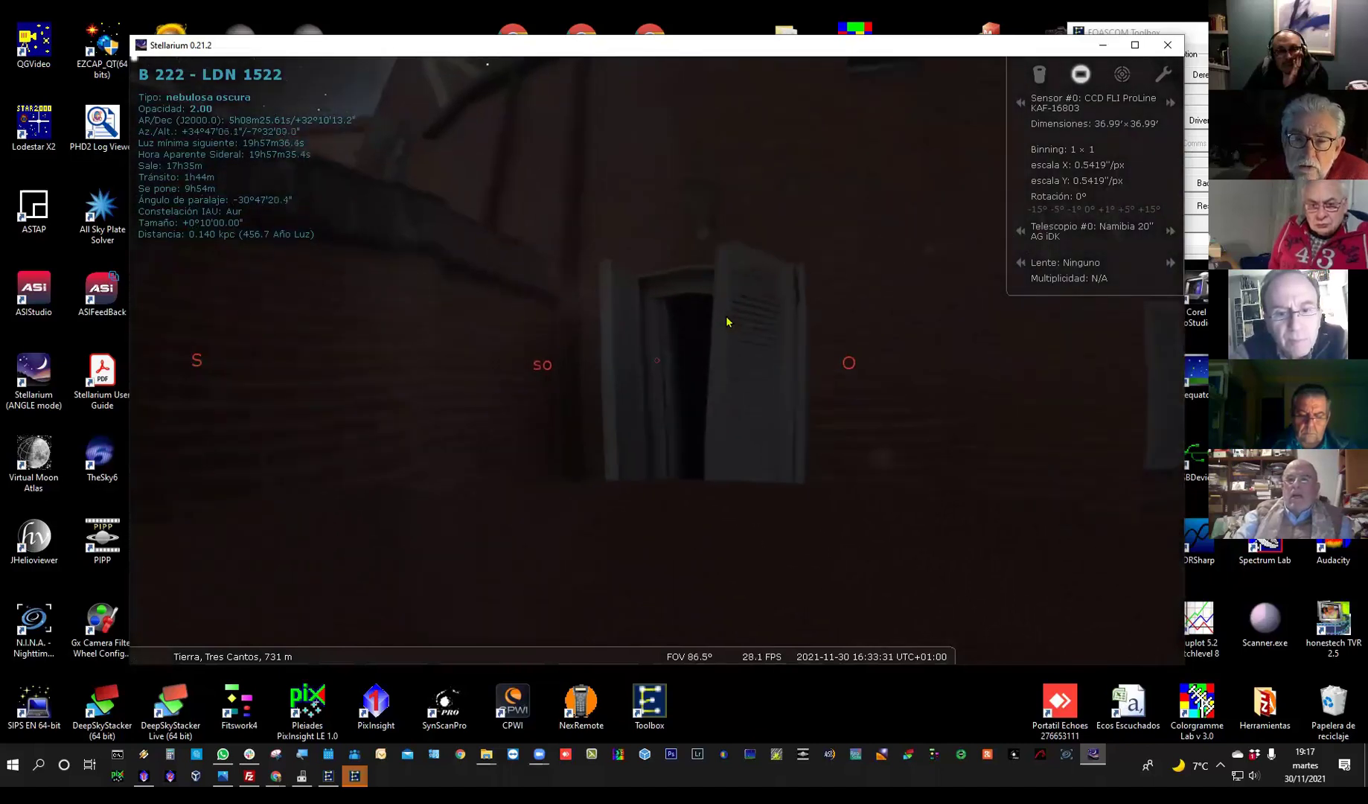
scroll(730, 315, down, 4)
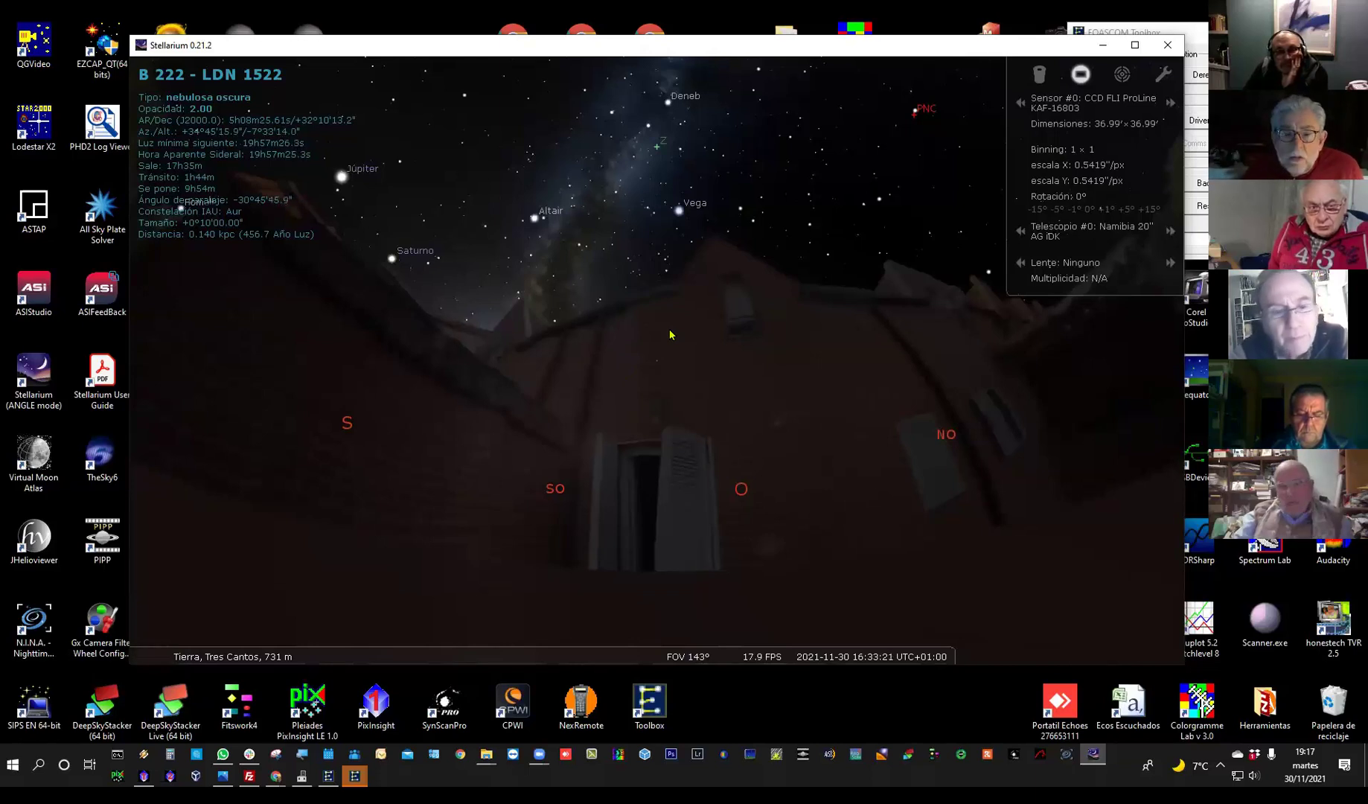
drag(620, 385, 826, 439)
- Bring the mount limits editor in front of Stellarium to review its horizon section, and close it
mouse_move(354, 775)
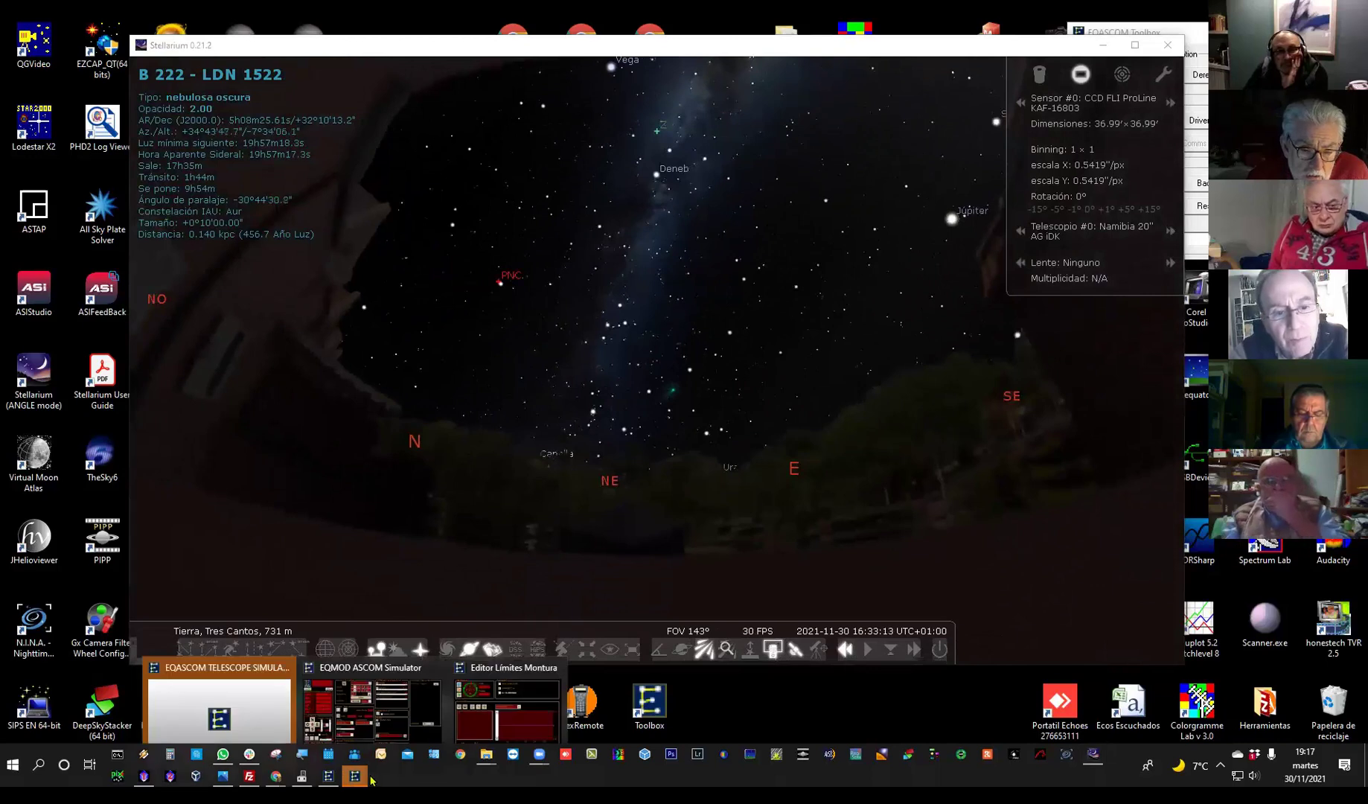
click(499, 721)
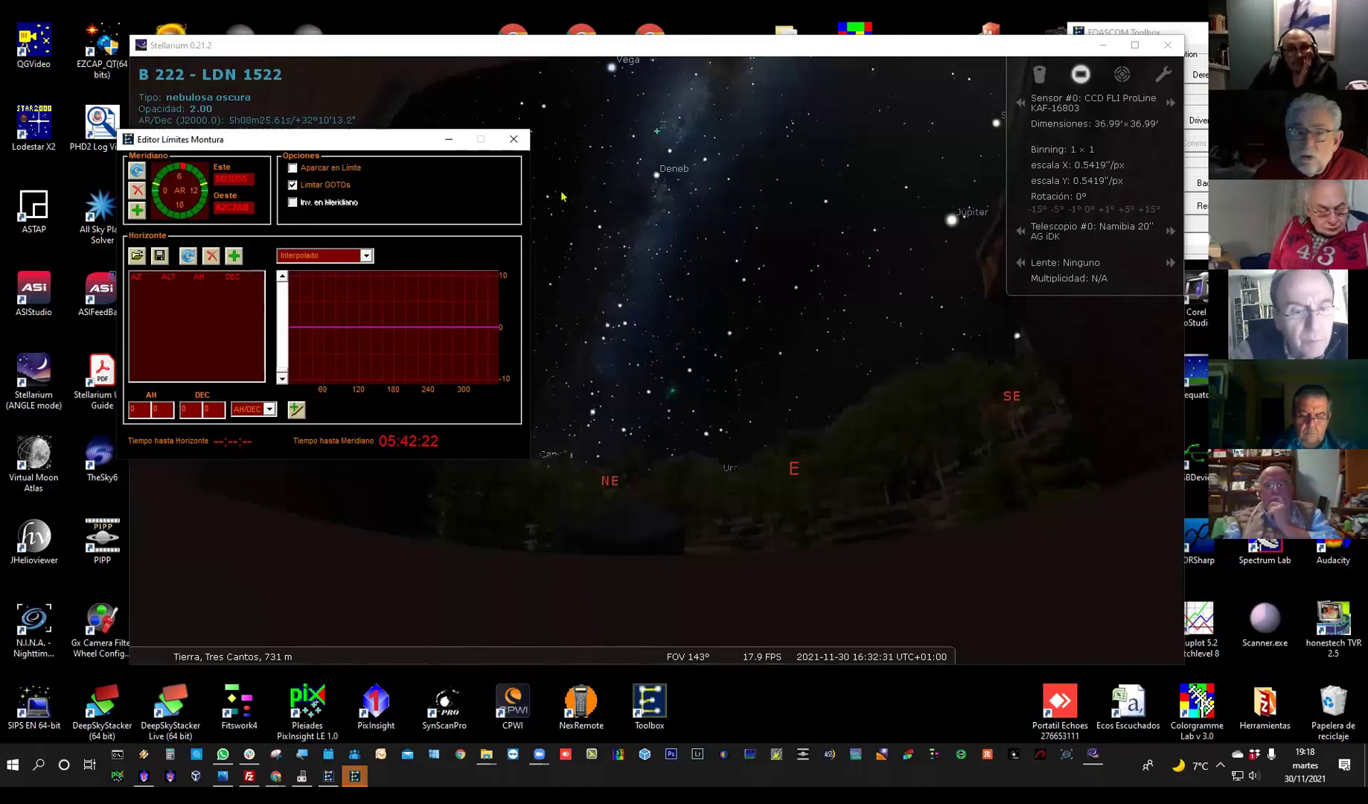
click(513, 139)
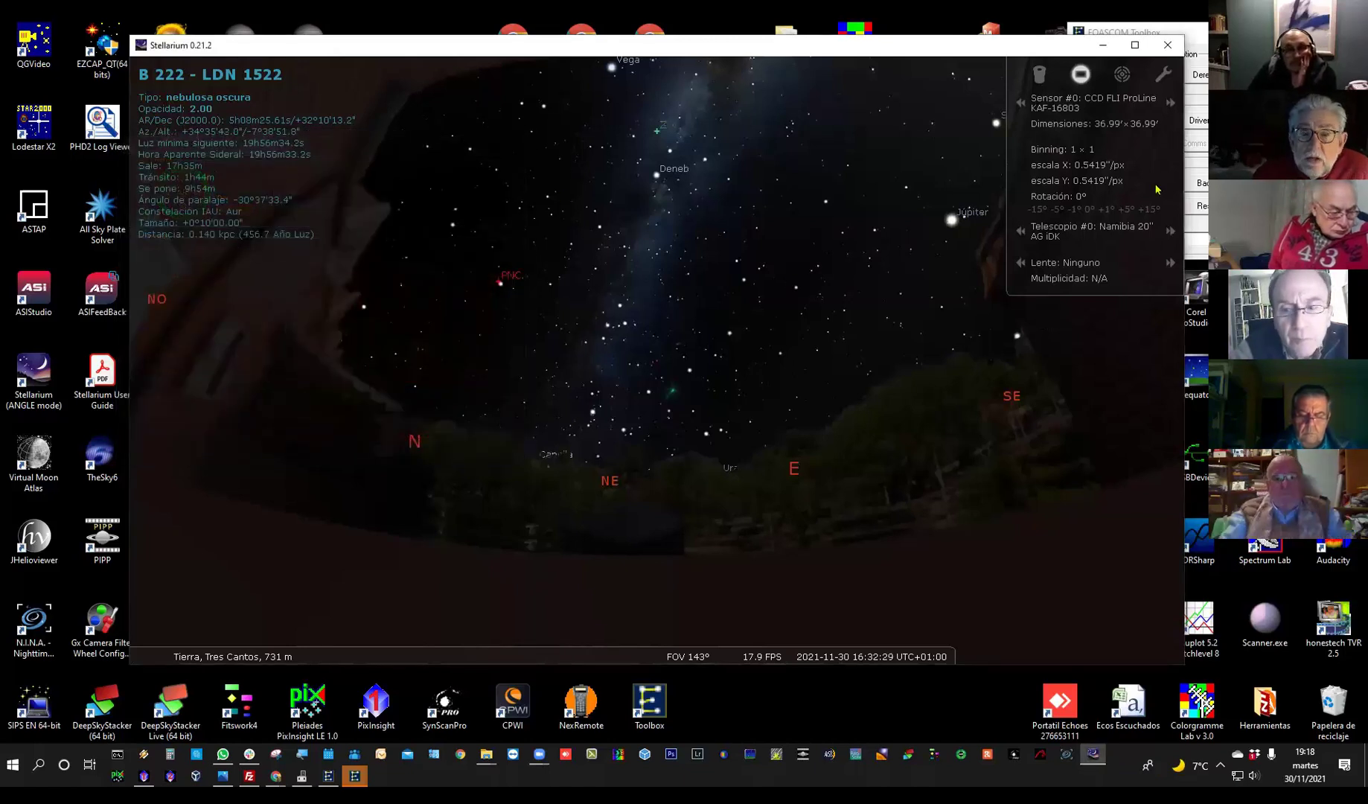
- Minimize Stellarium, bring back the EQMOD ASCOM Simulator window and move it to the upper middle of the desktop
click(1102, 45)
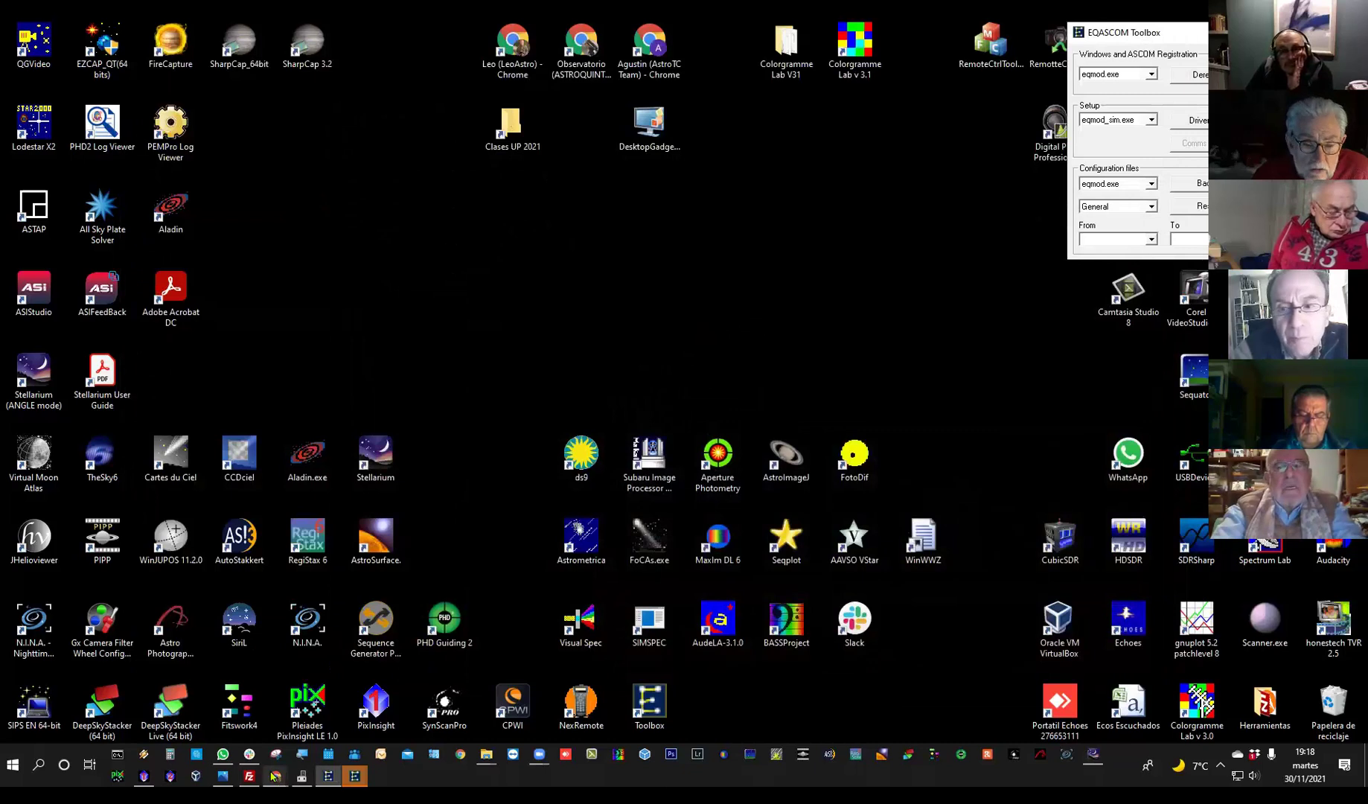
mouse_move(355, 776)
click(431, 700)
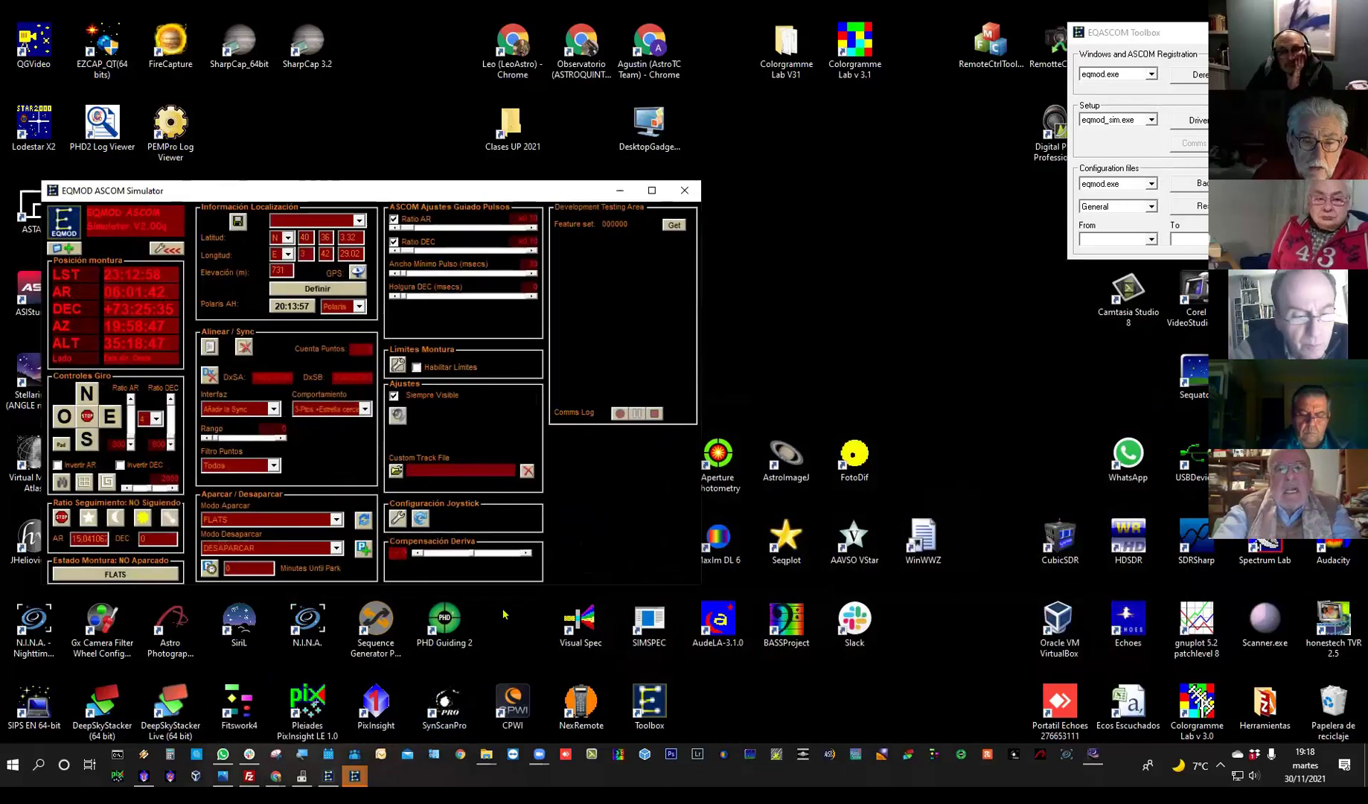
drag(432, 192, 628, 97)
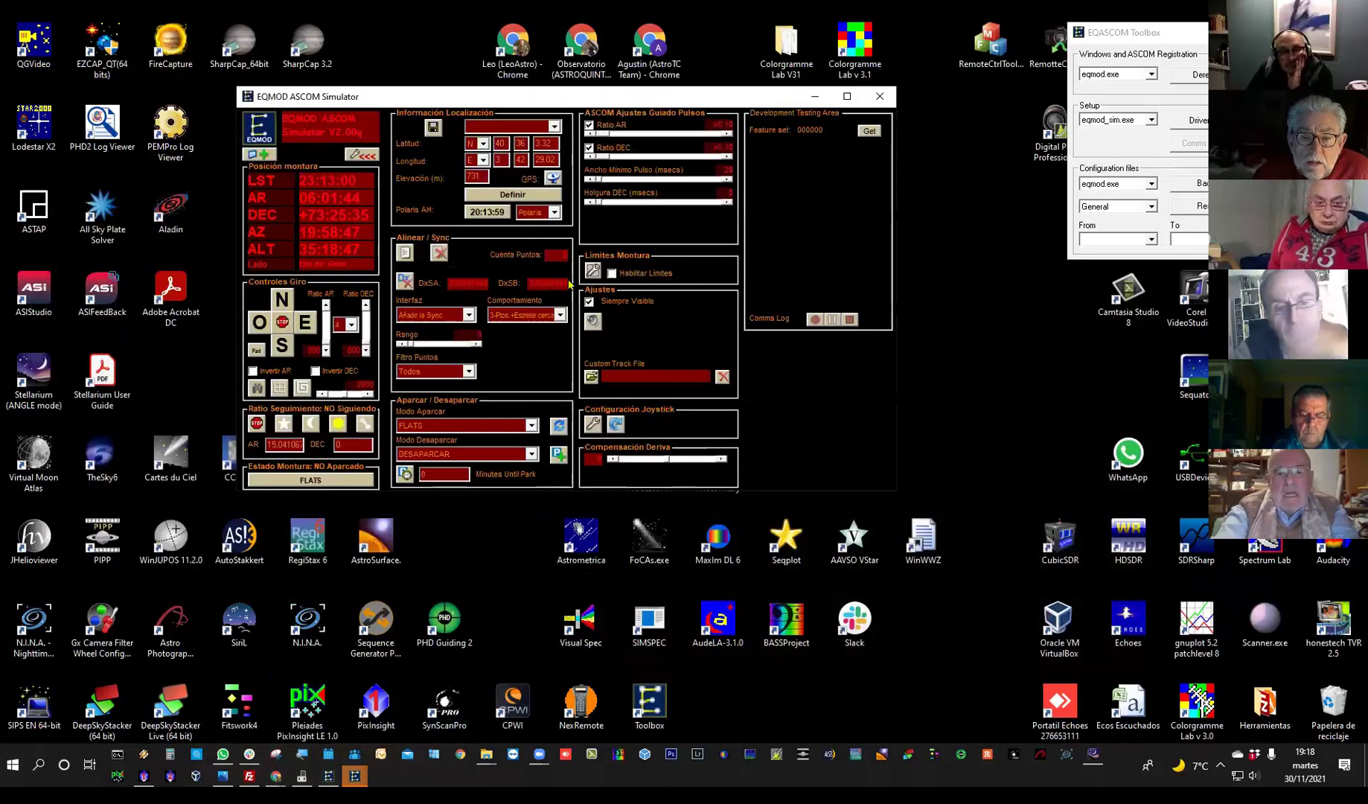
- Enable the mount limits, review the meridian, option and horizon settings in the limits editor, and close it
click(611, 274)
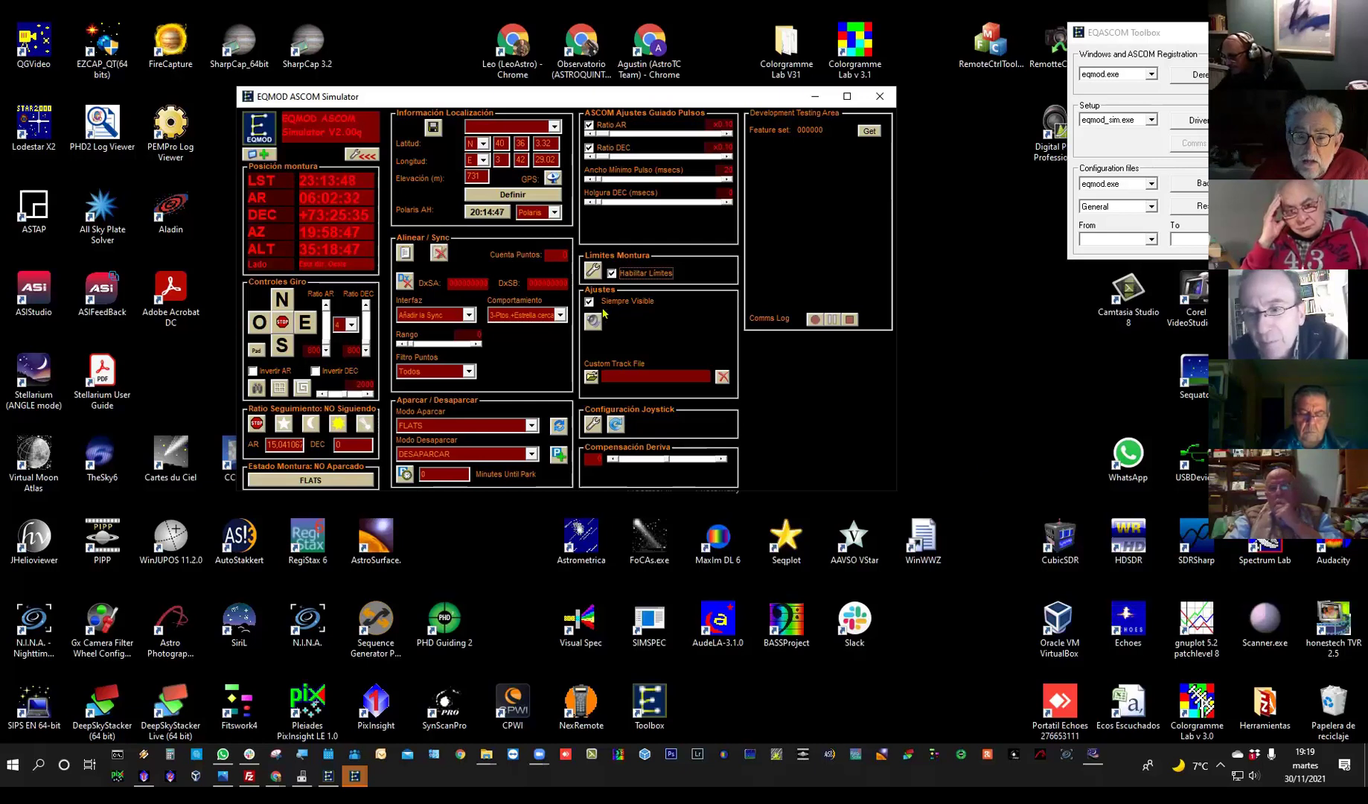
click(593, 271)
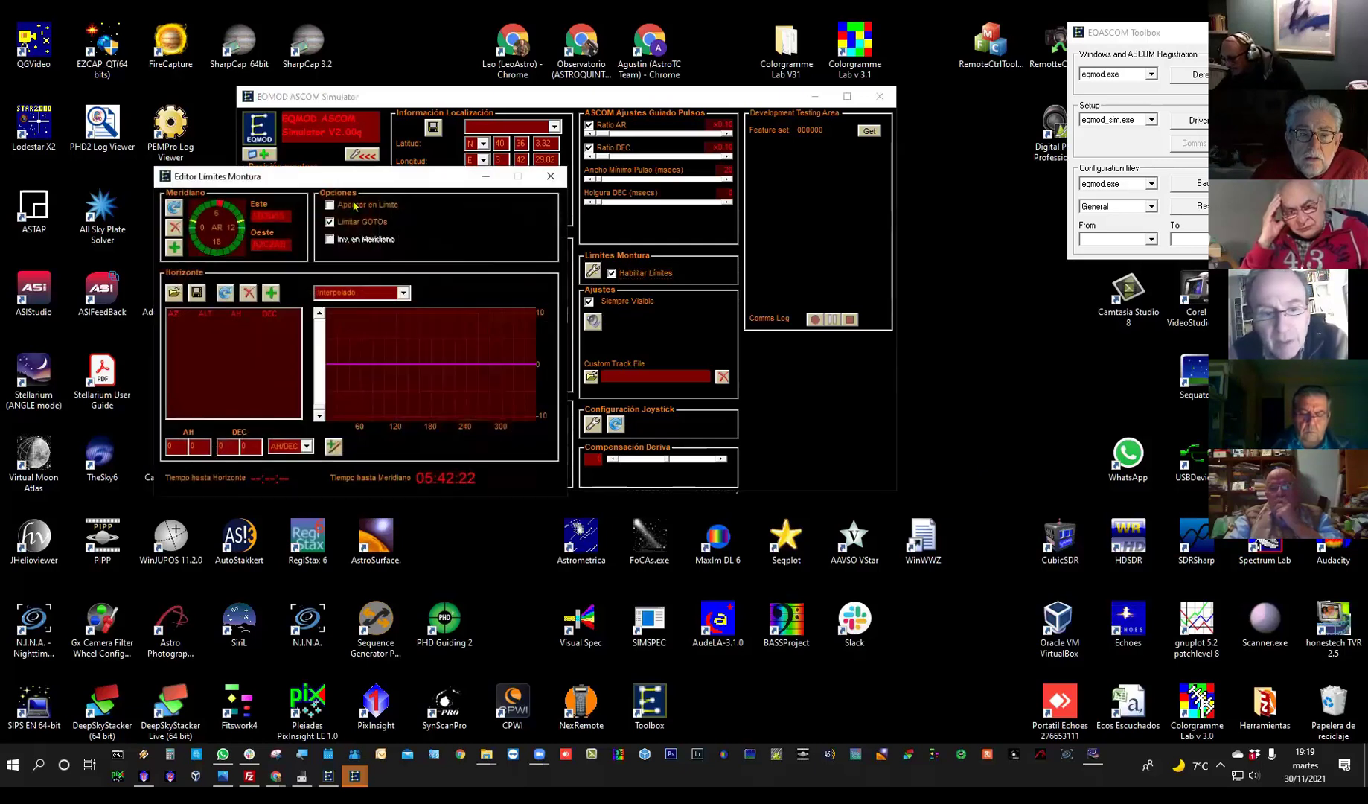
drag(378, 188, 477, 200)
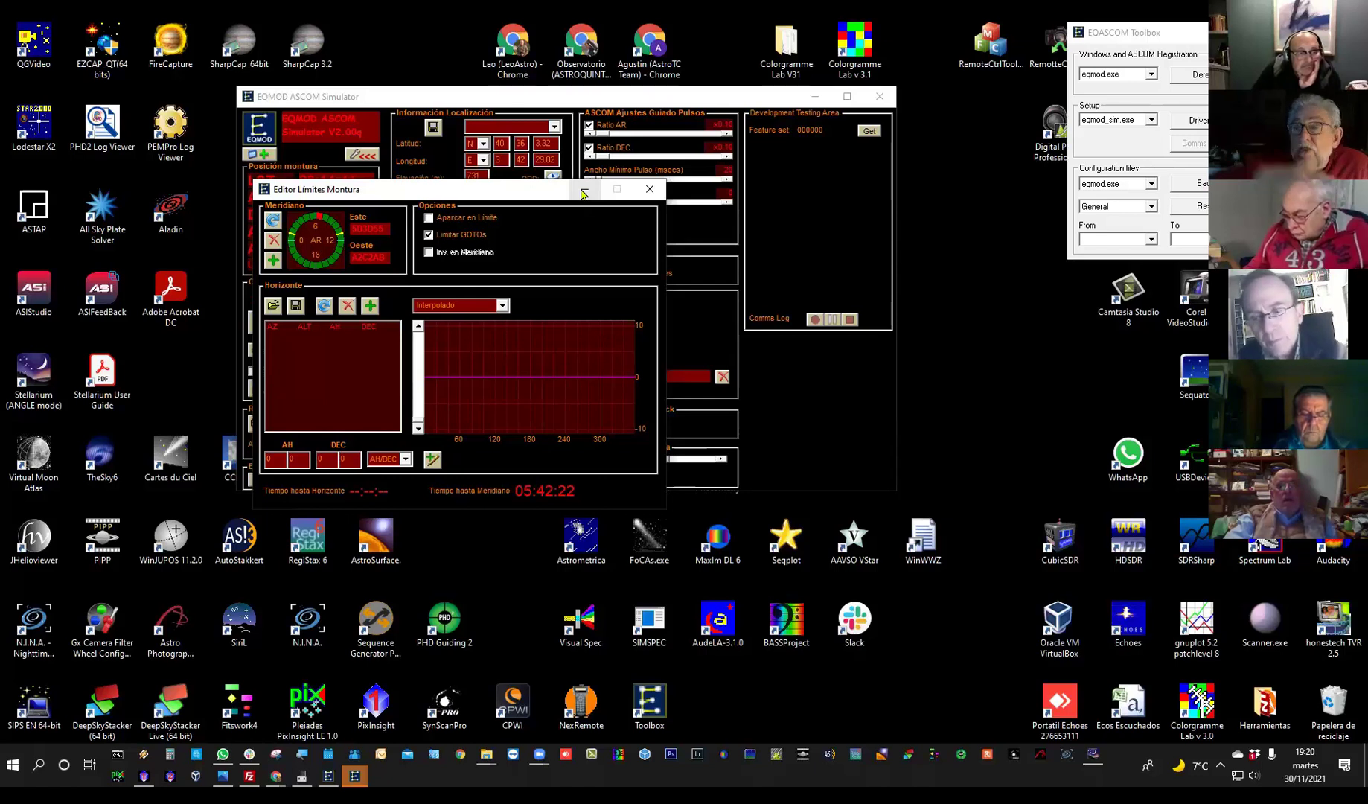
click(651, 191)
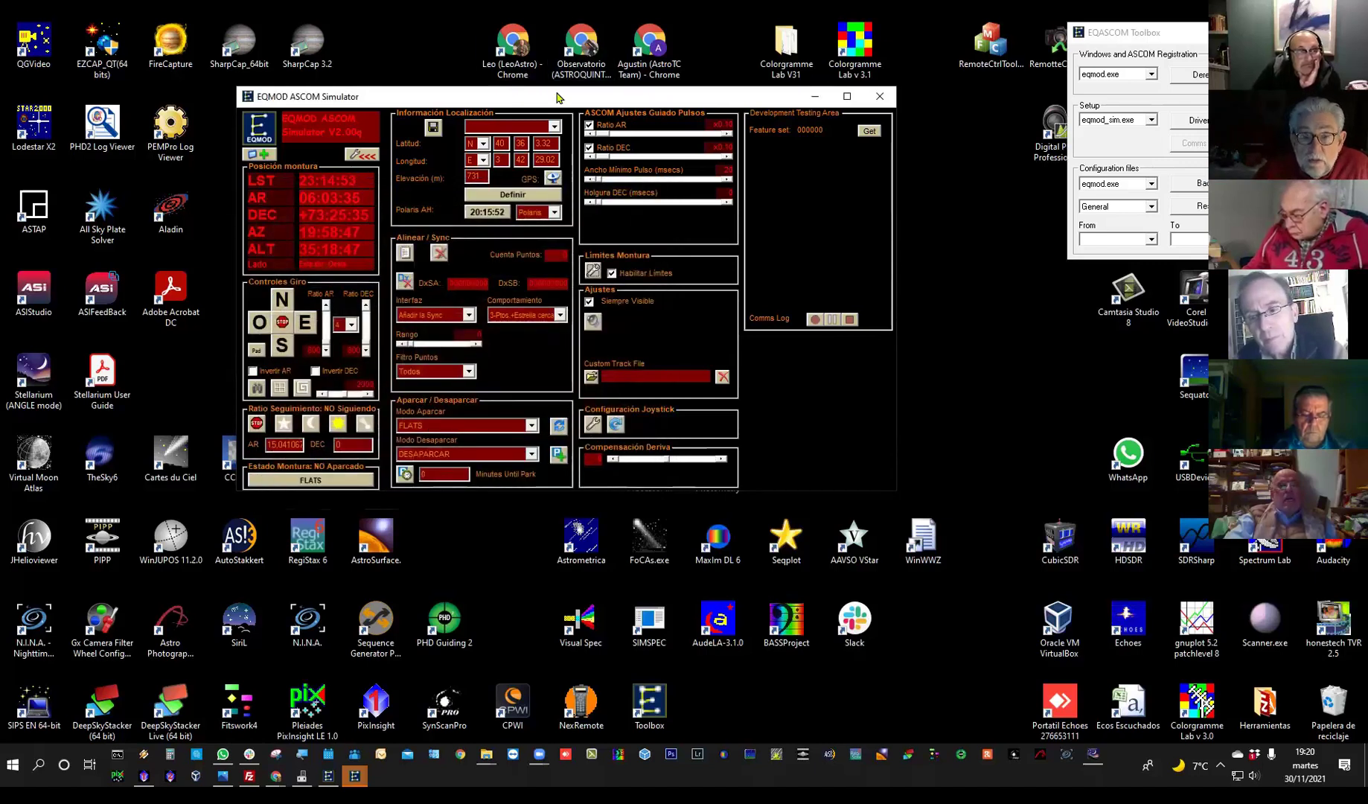
drag(558, 95, 591, 92)
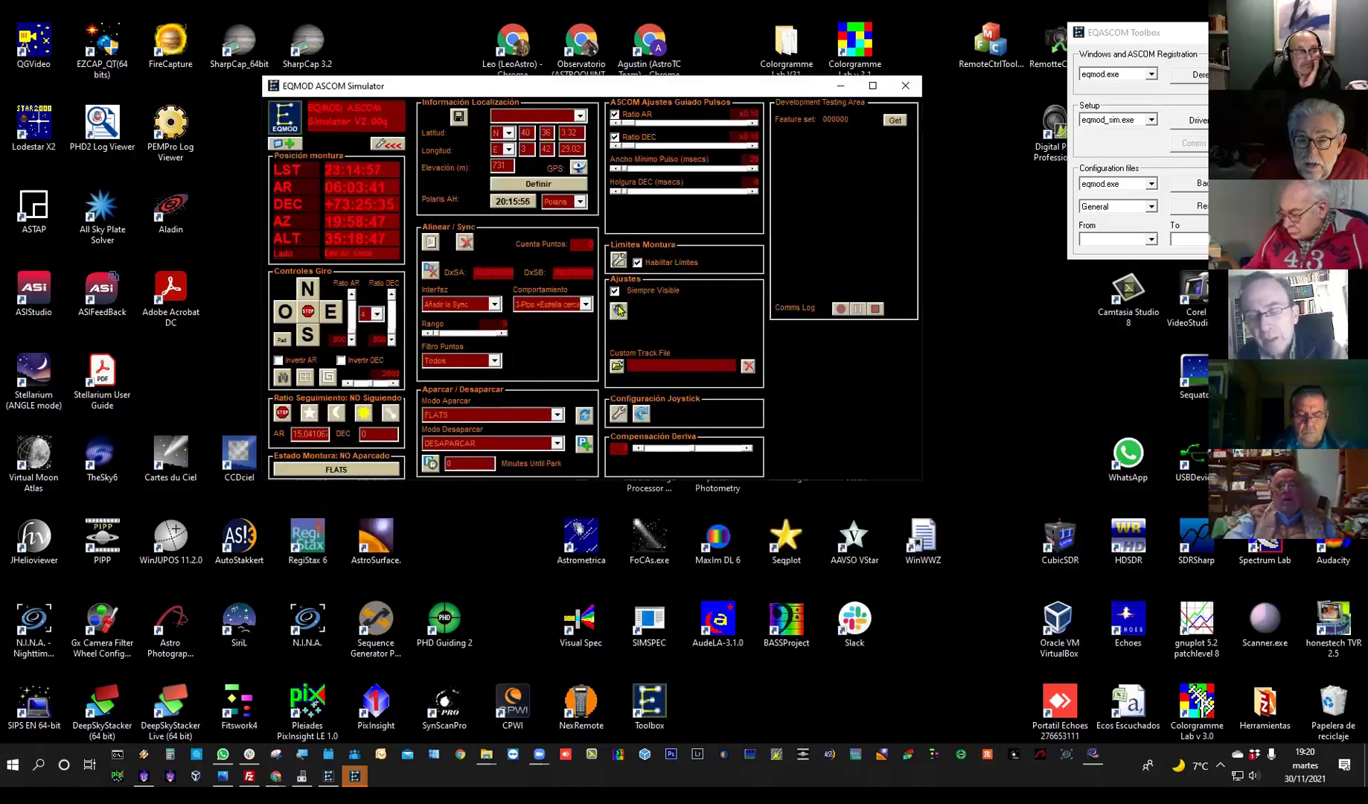
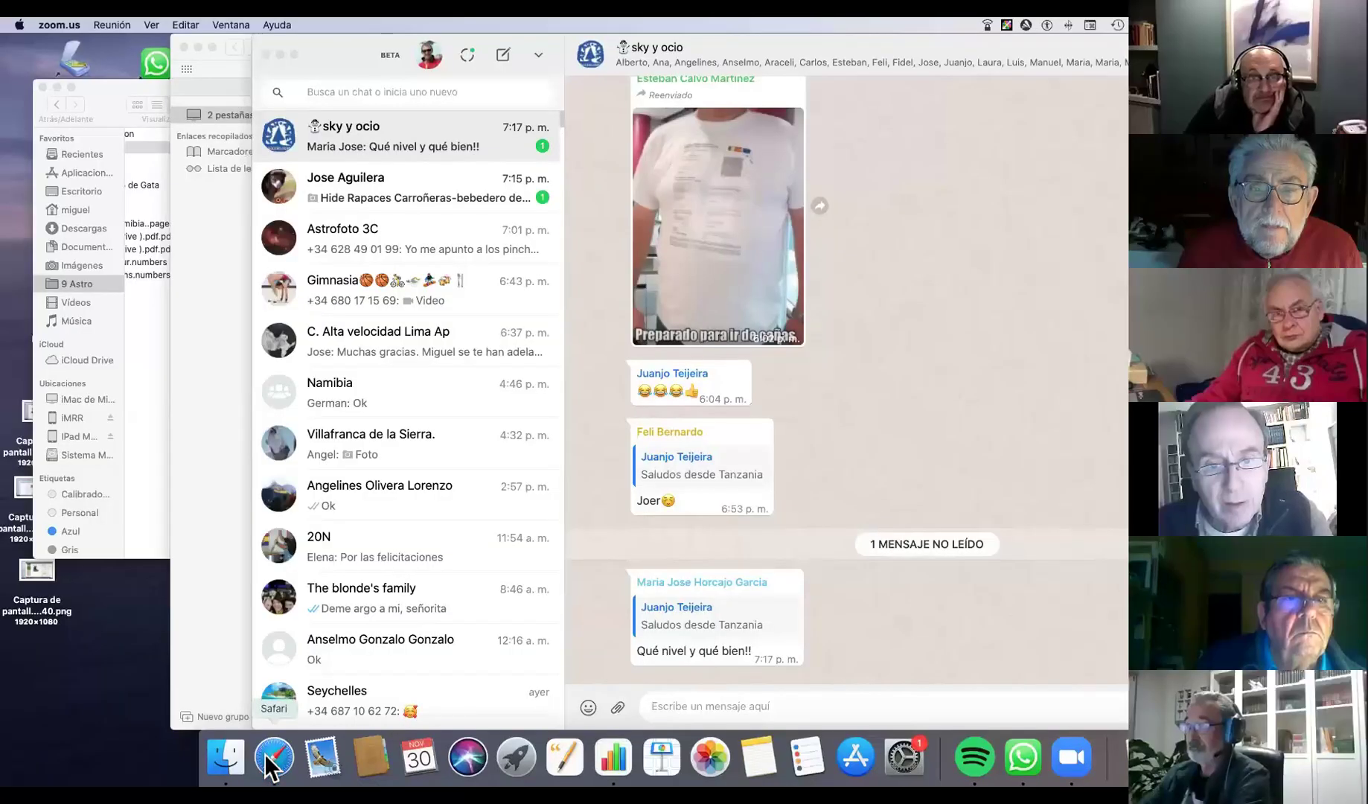
- Switch to Safari, examine the photos of the USB to DB9 FTDI EQMOD cable on AliExpress, and return to the Zoom meeting
click(271, 759)
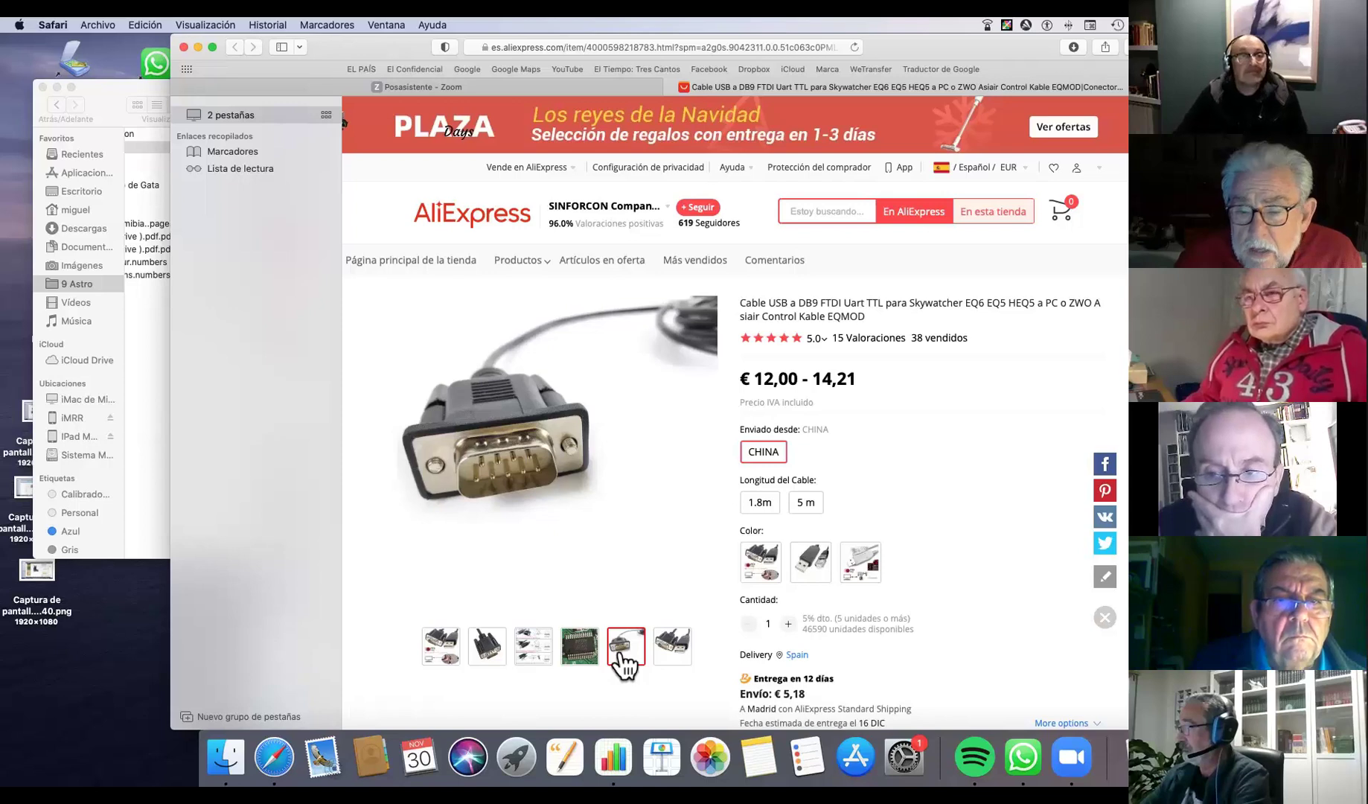
click(599, 655)
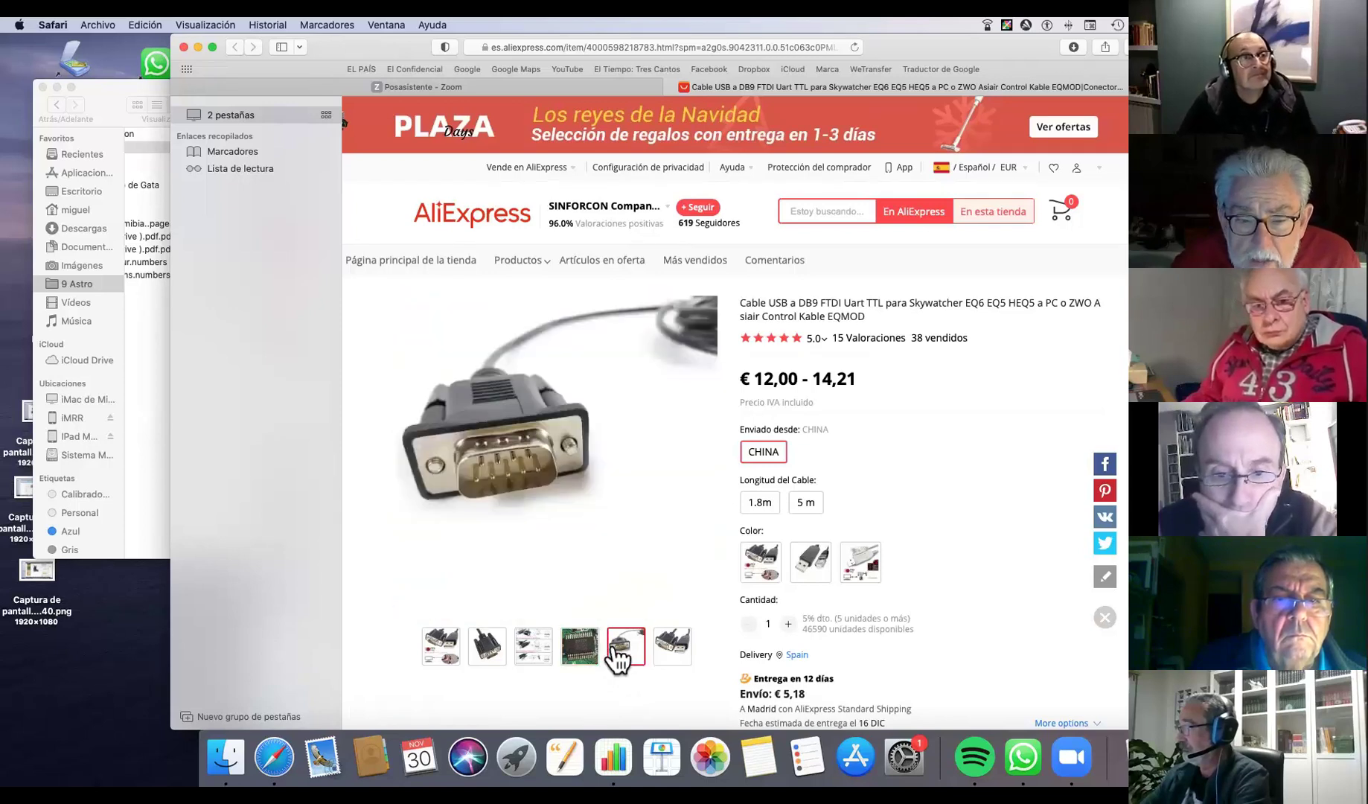
click(483, 651)
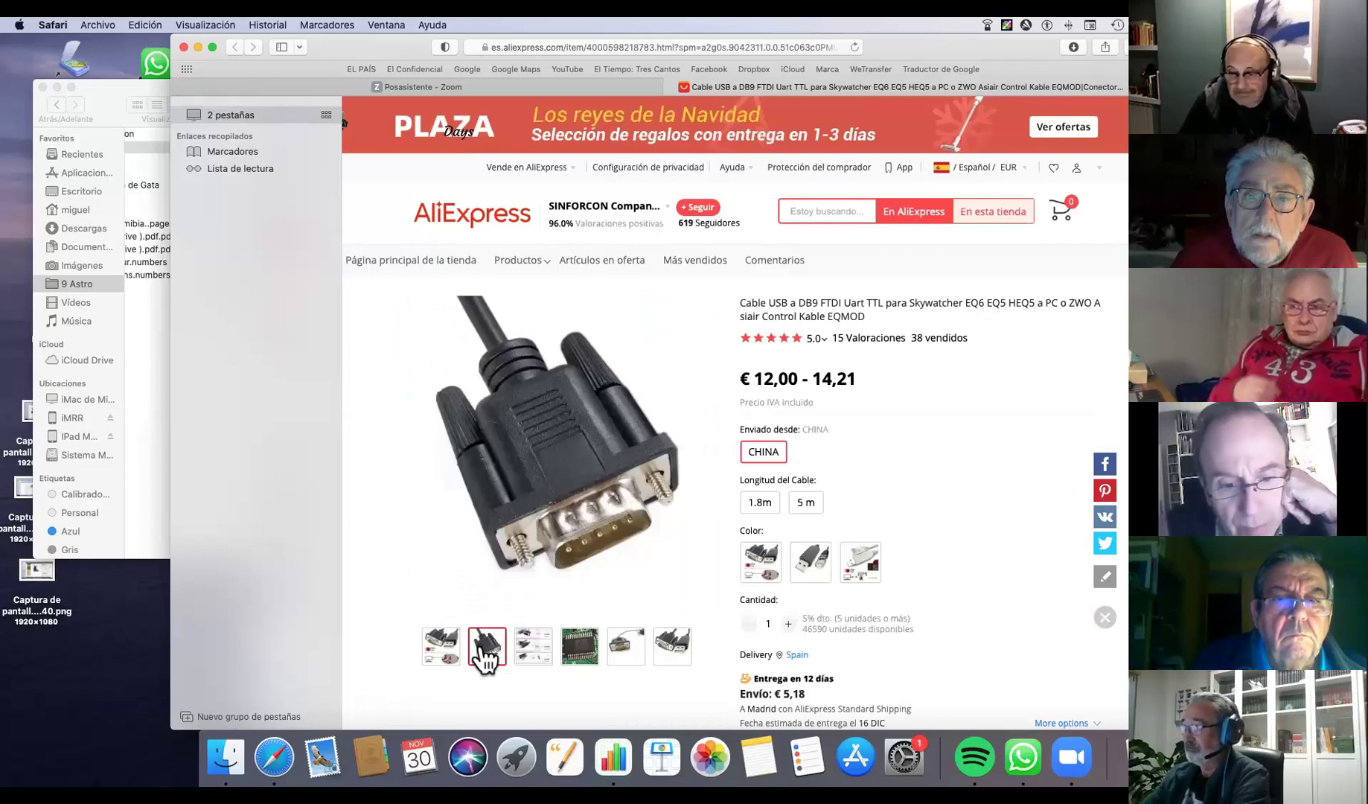
mouse_move(526, 649)
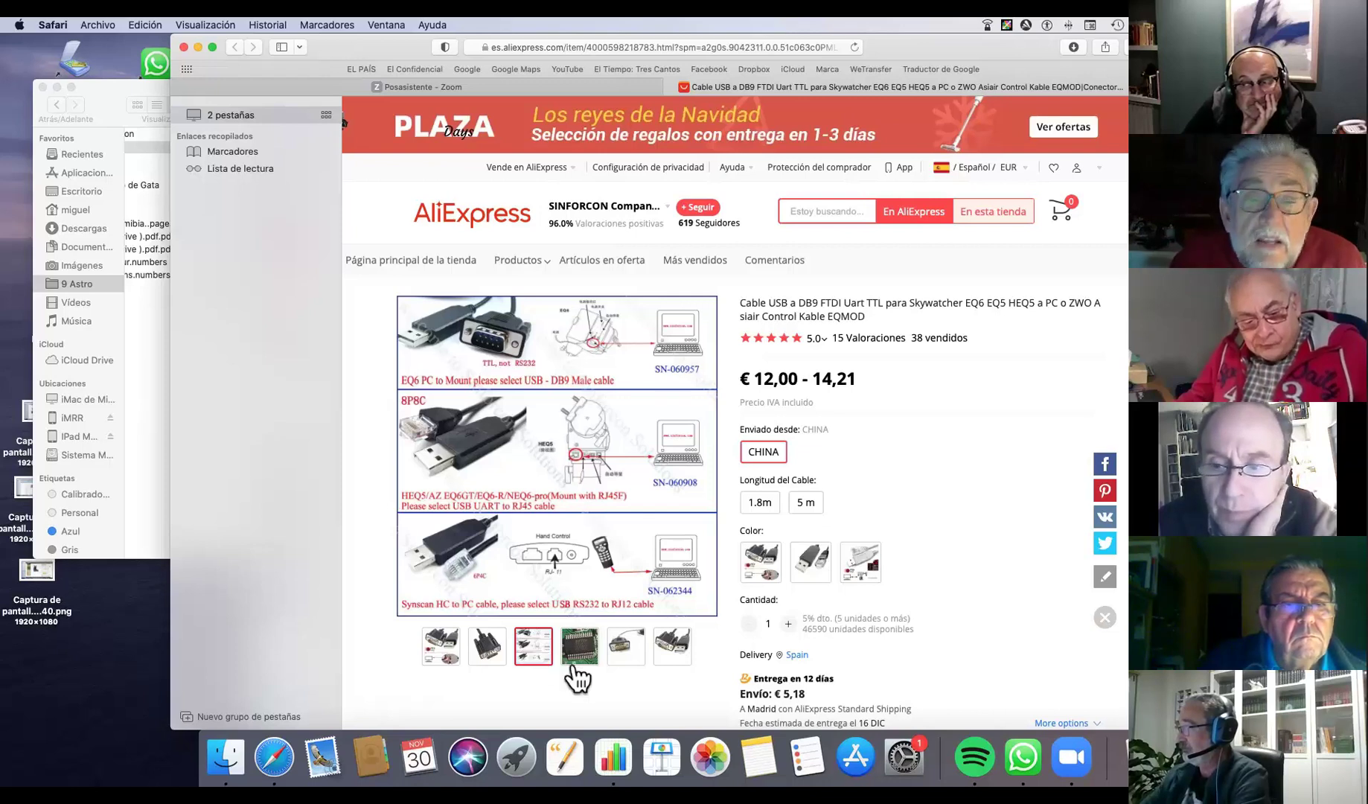
click(570, 660)
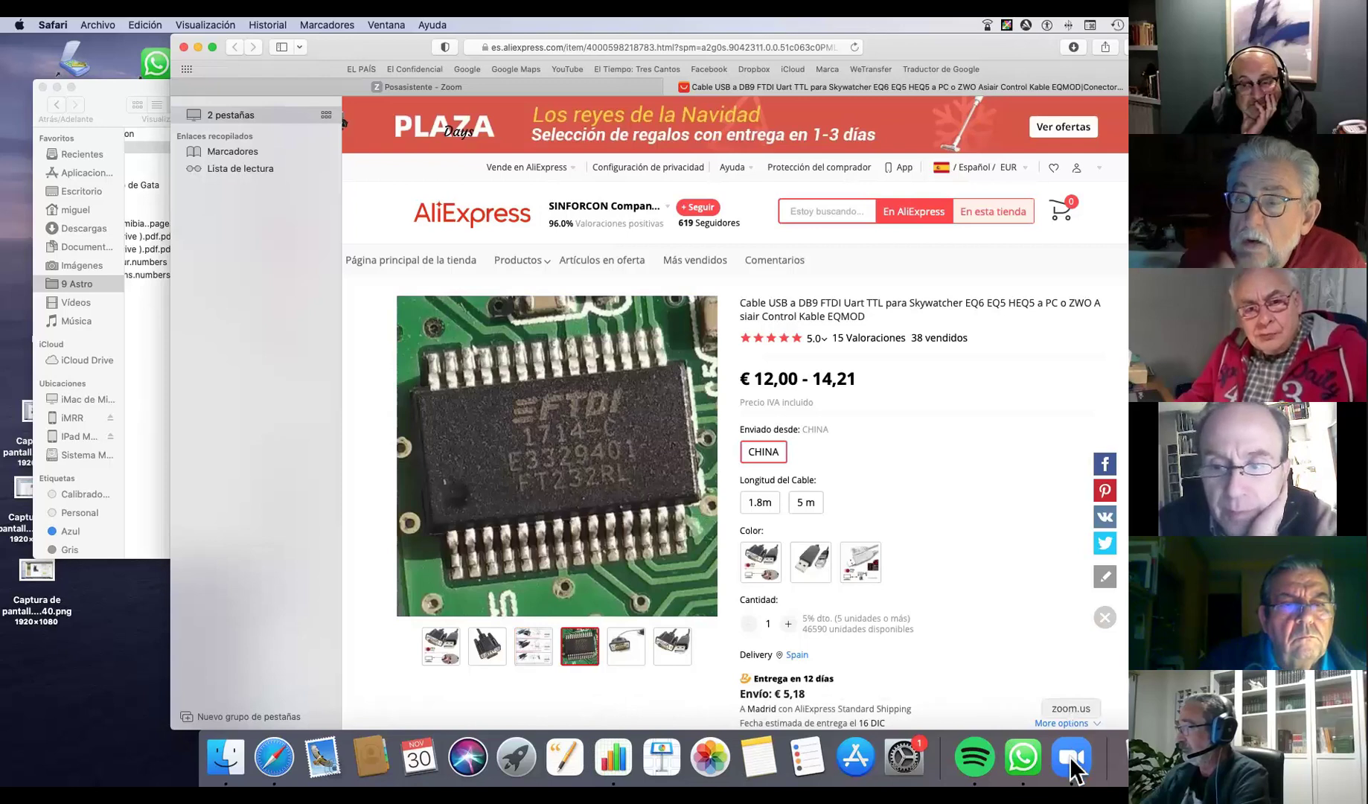
click(626, 645)
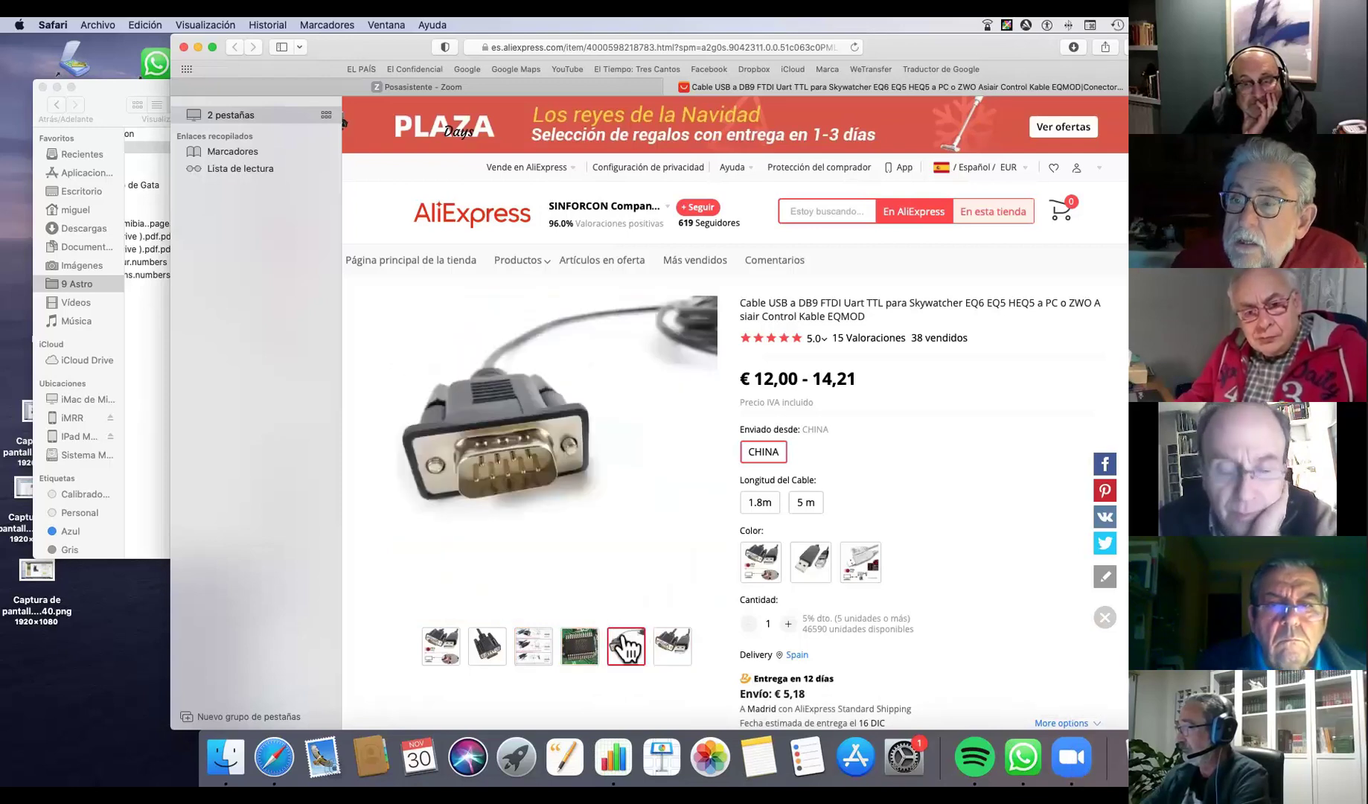
click(672, 646)
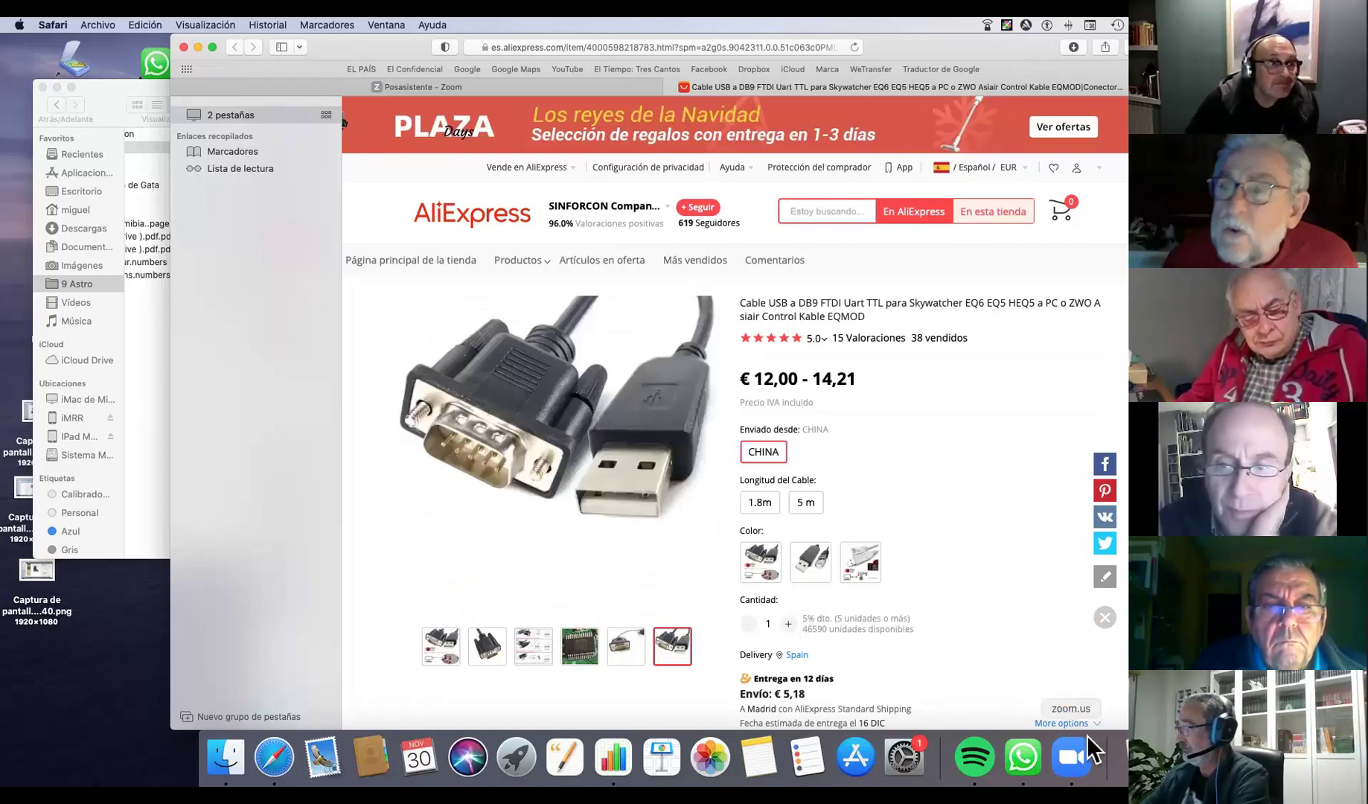
click(1073, 757)
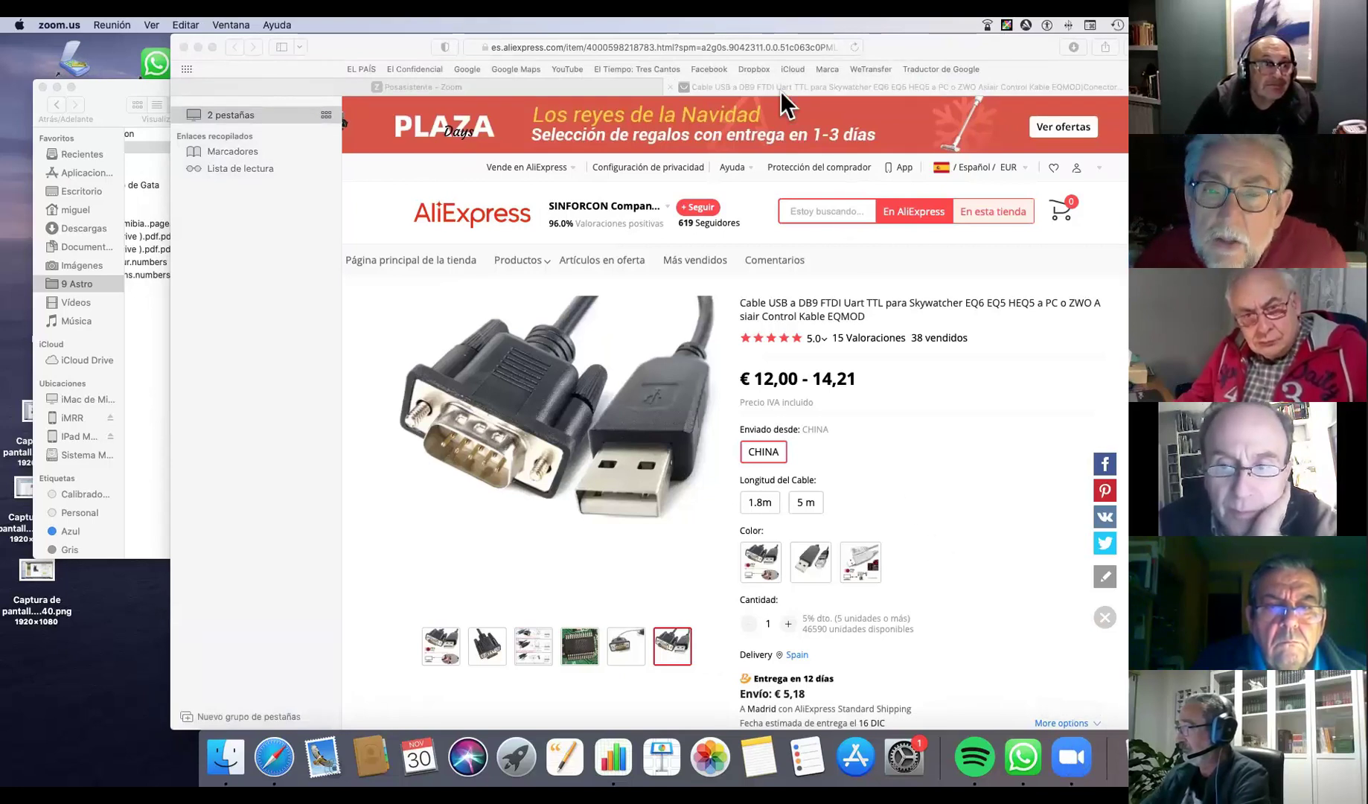
click(760, 39)
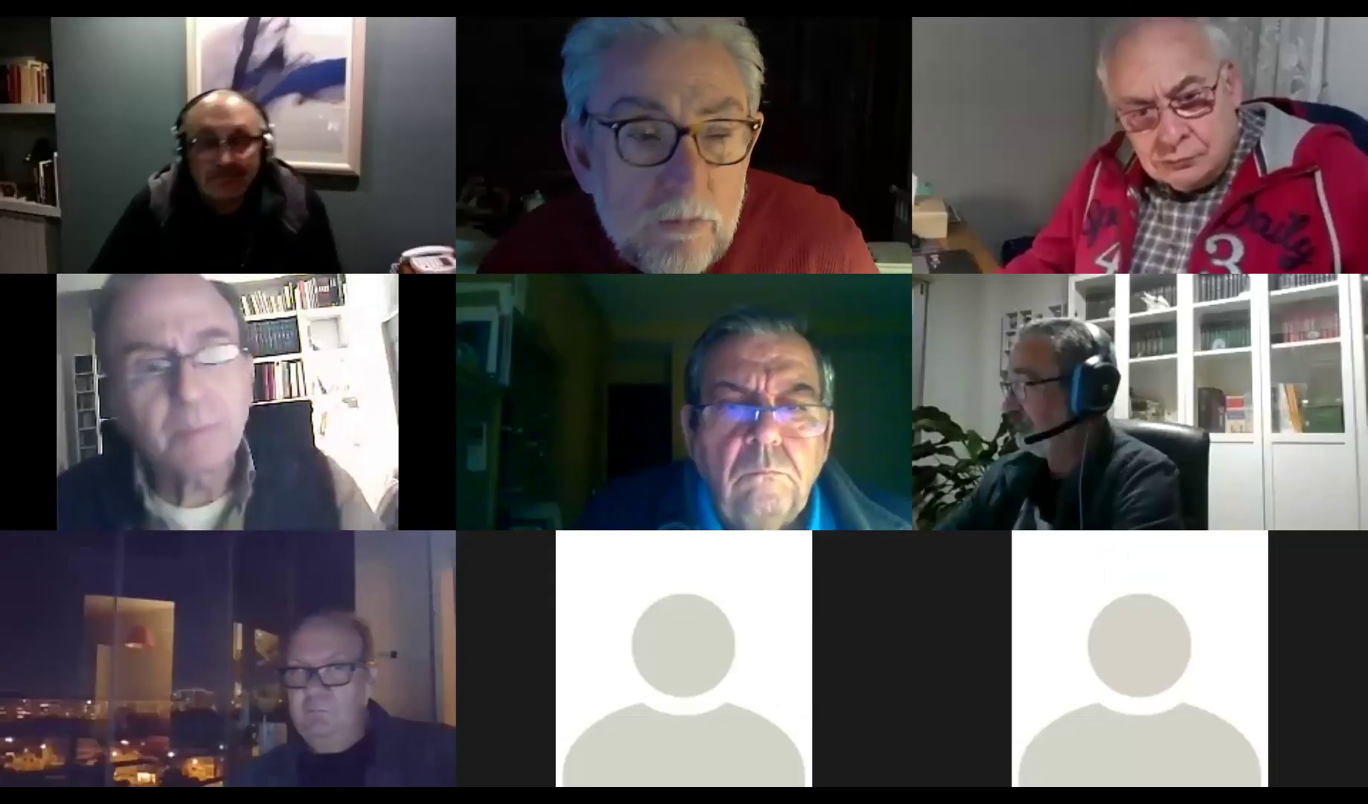
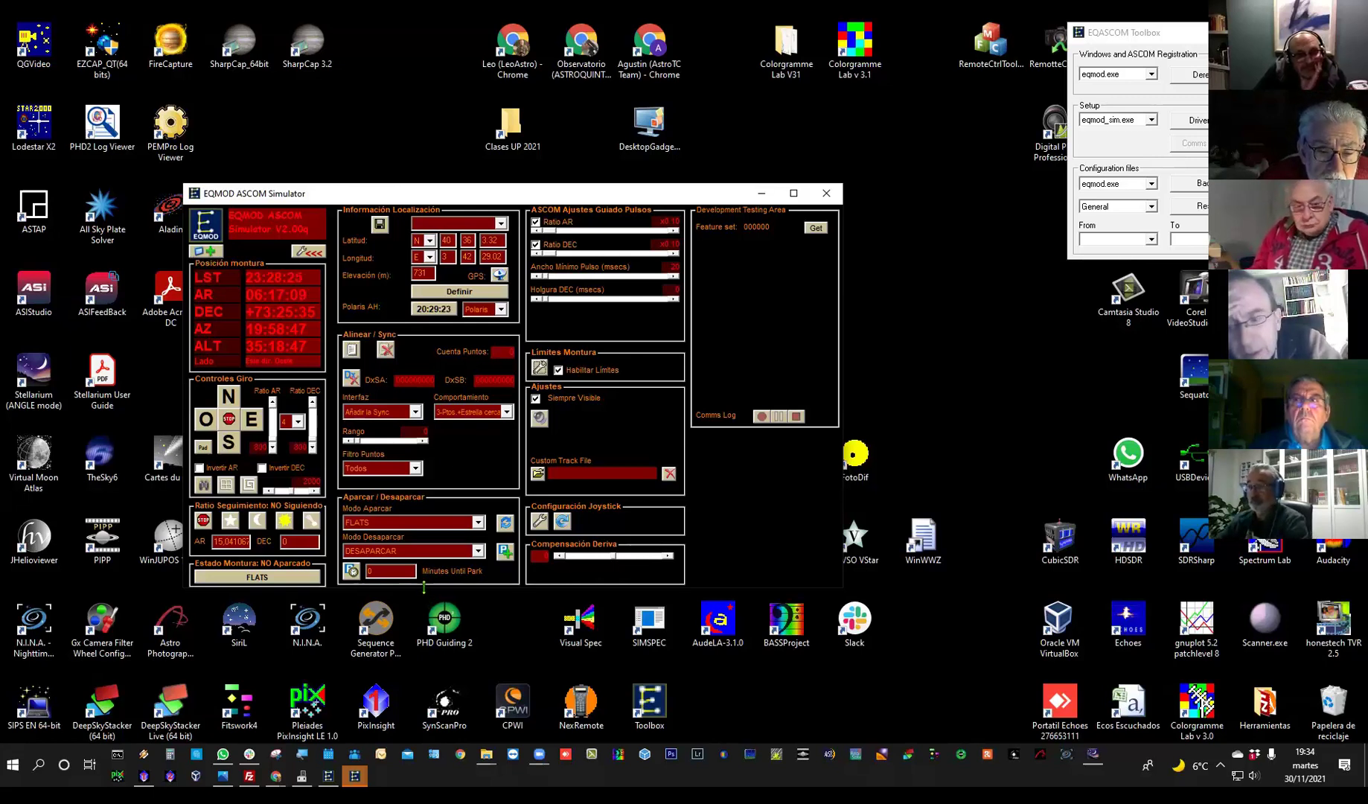
- Cycle the simulator's display to the periodic error view and start recording periodic error with sidereal tracking on
click(212, 251)
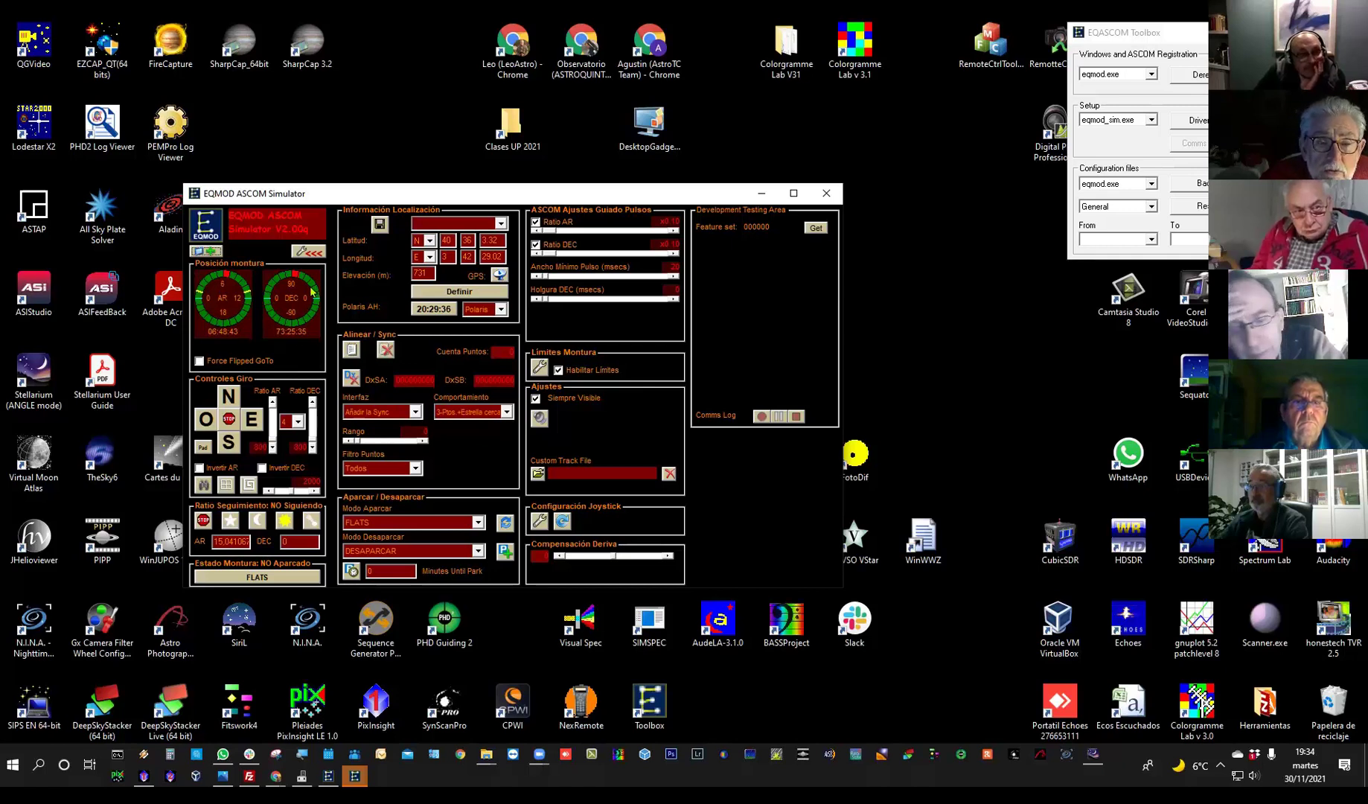
click(208, 253)
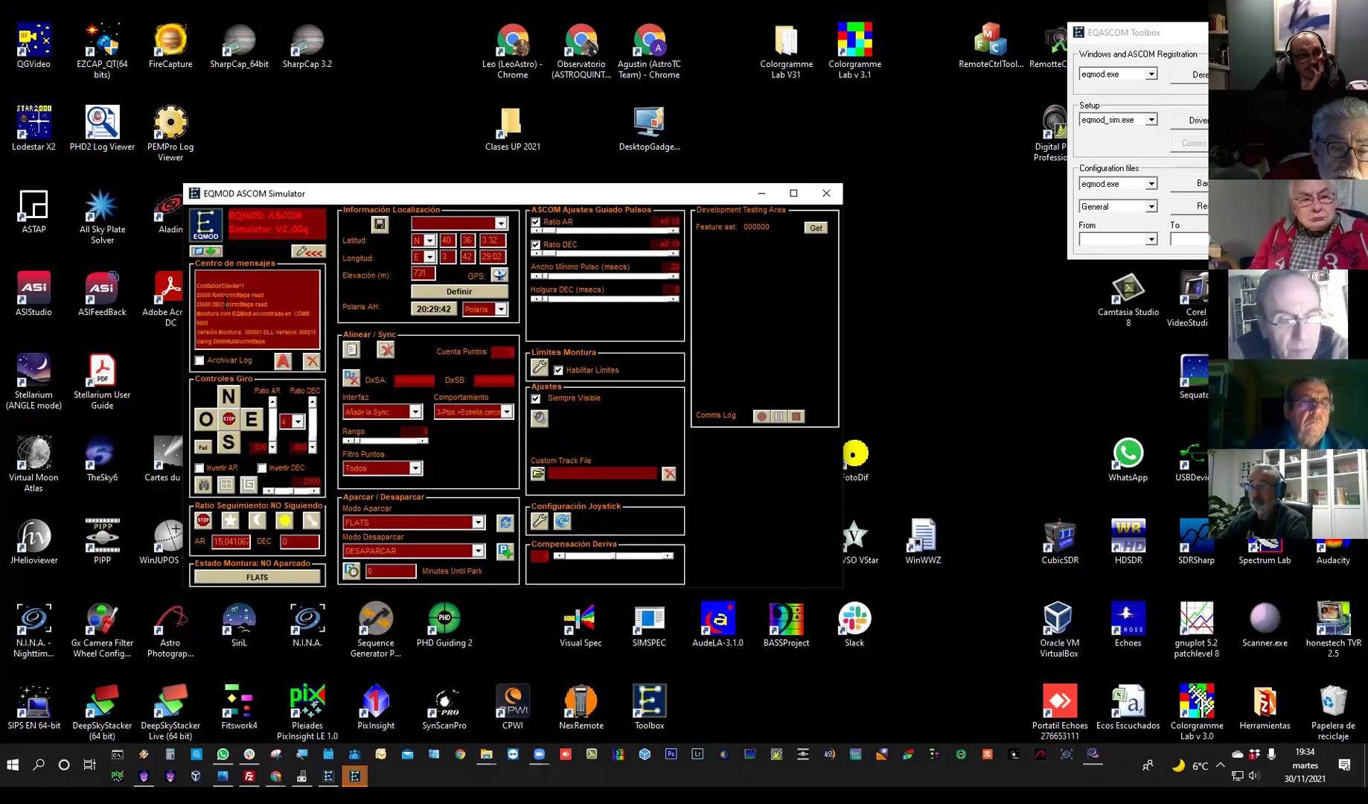
click(207, 253)
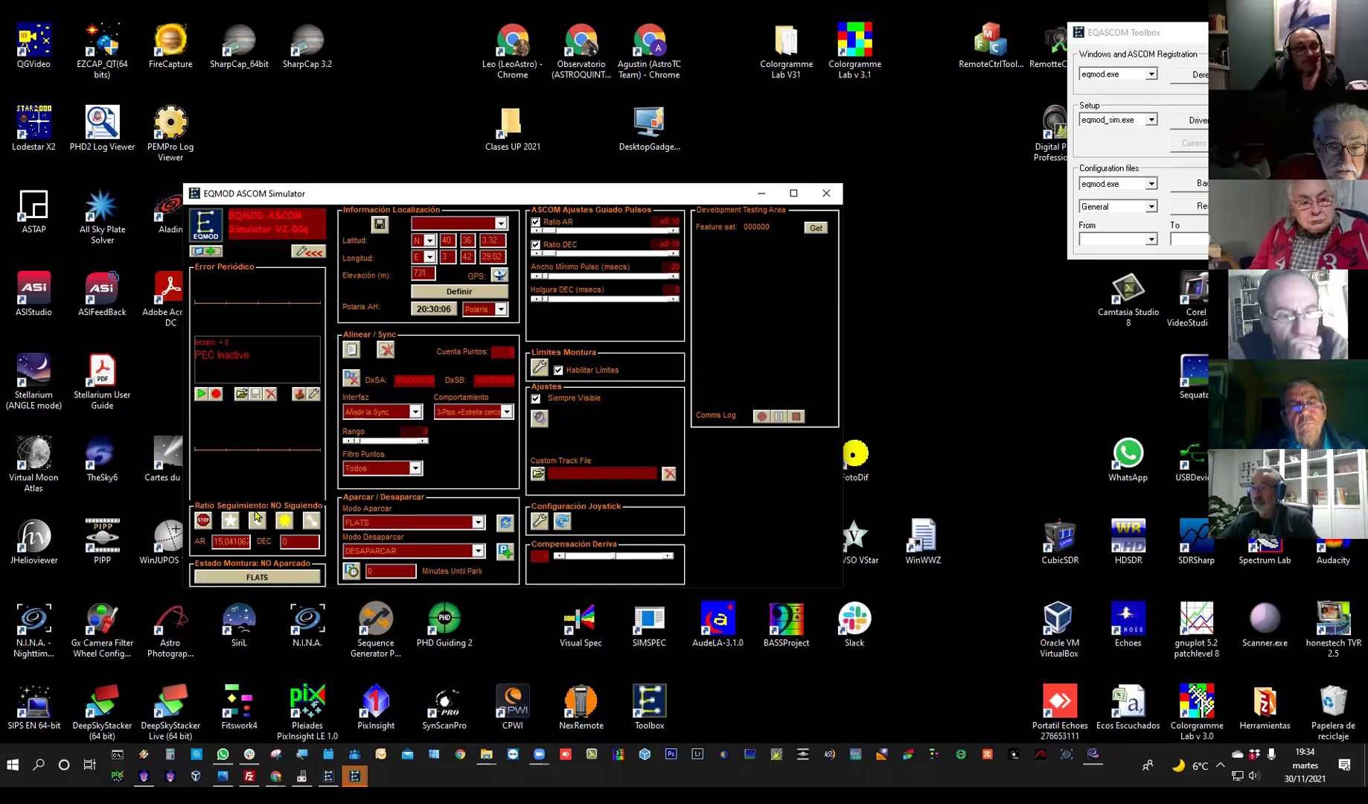
click(230, 520)
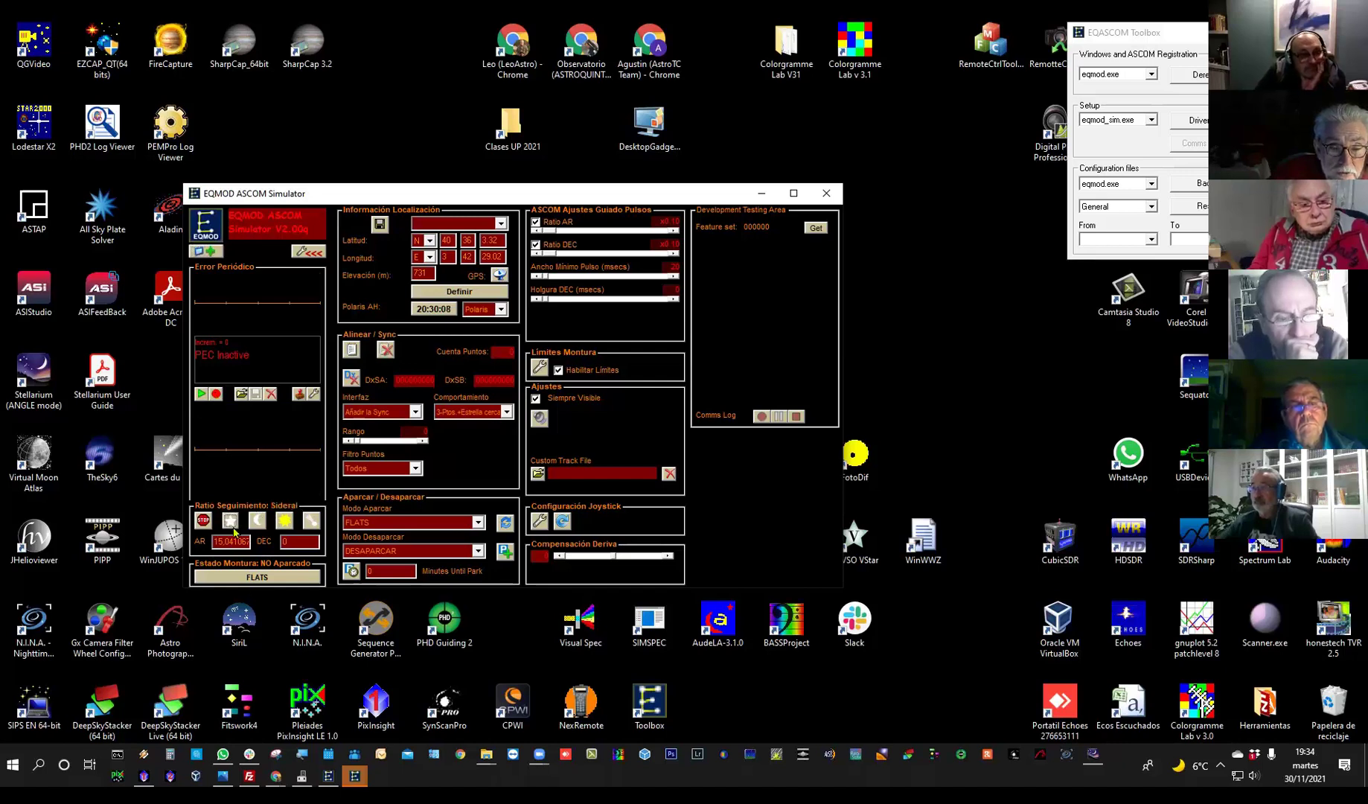
click(216, 394)
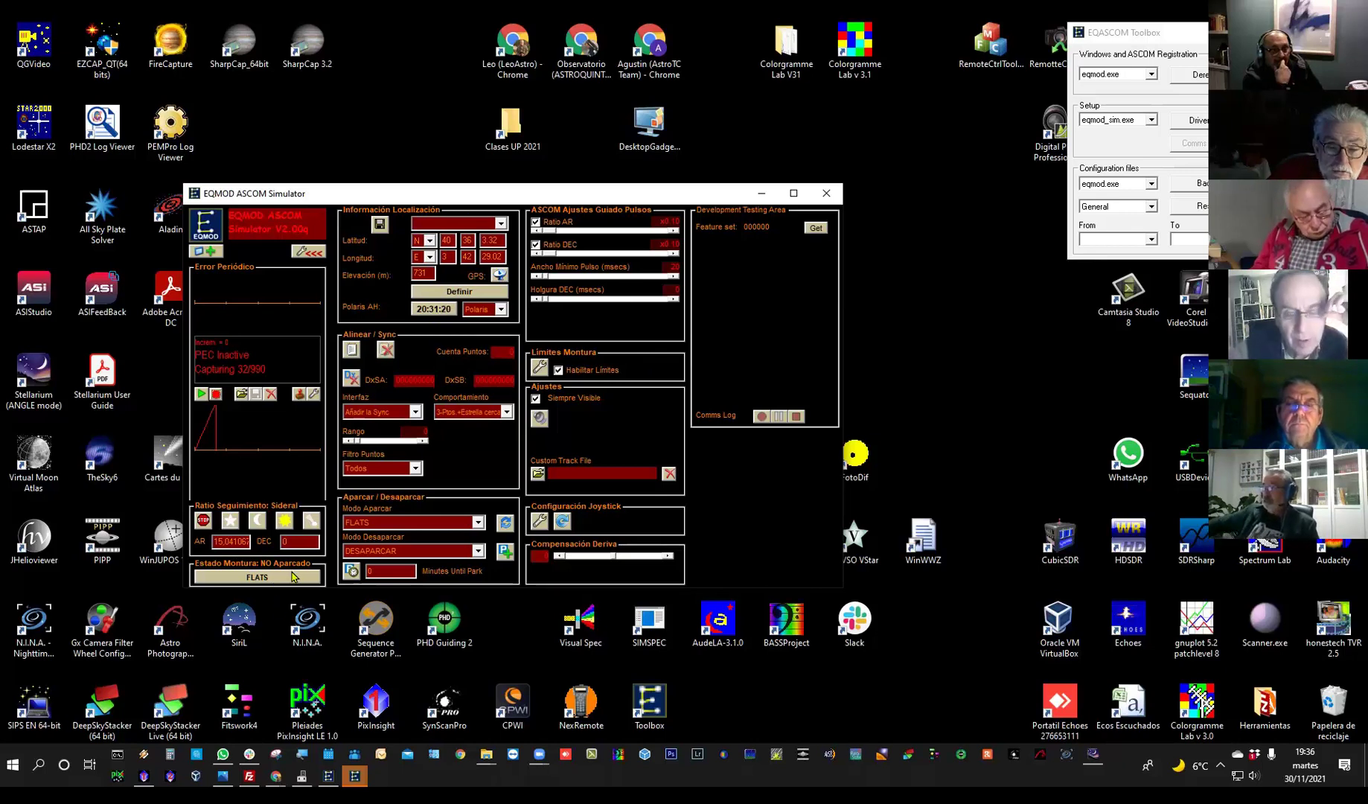
- Set the park mode to APARCAR a Posición Home and collapse the simulator to its compact mount position and slew controls view
click(446, 525)
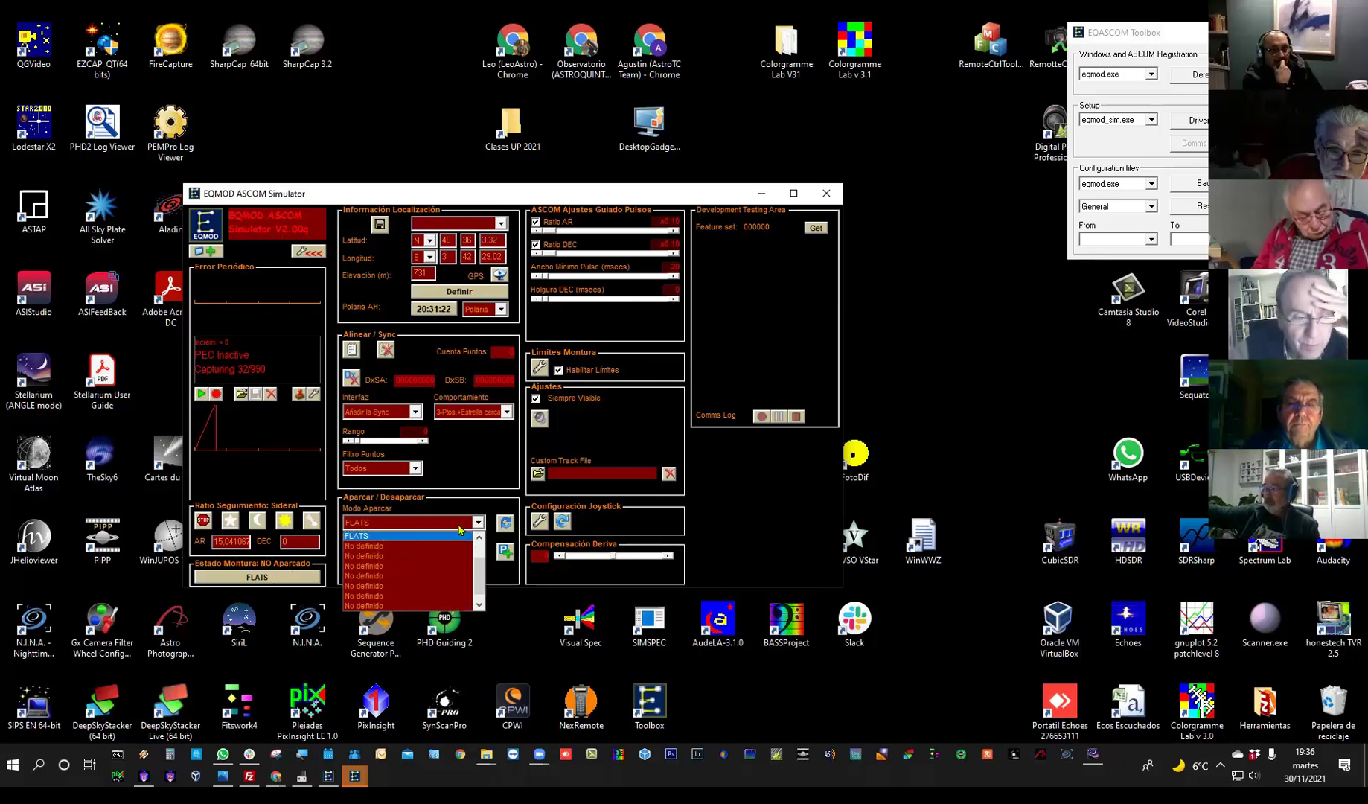
click(425, 537)
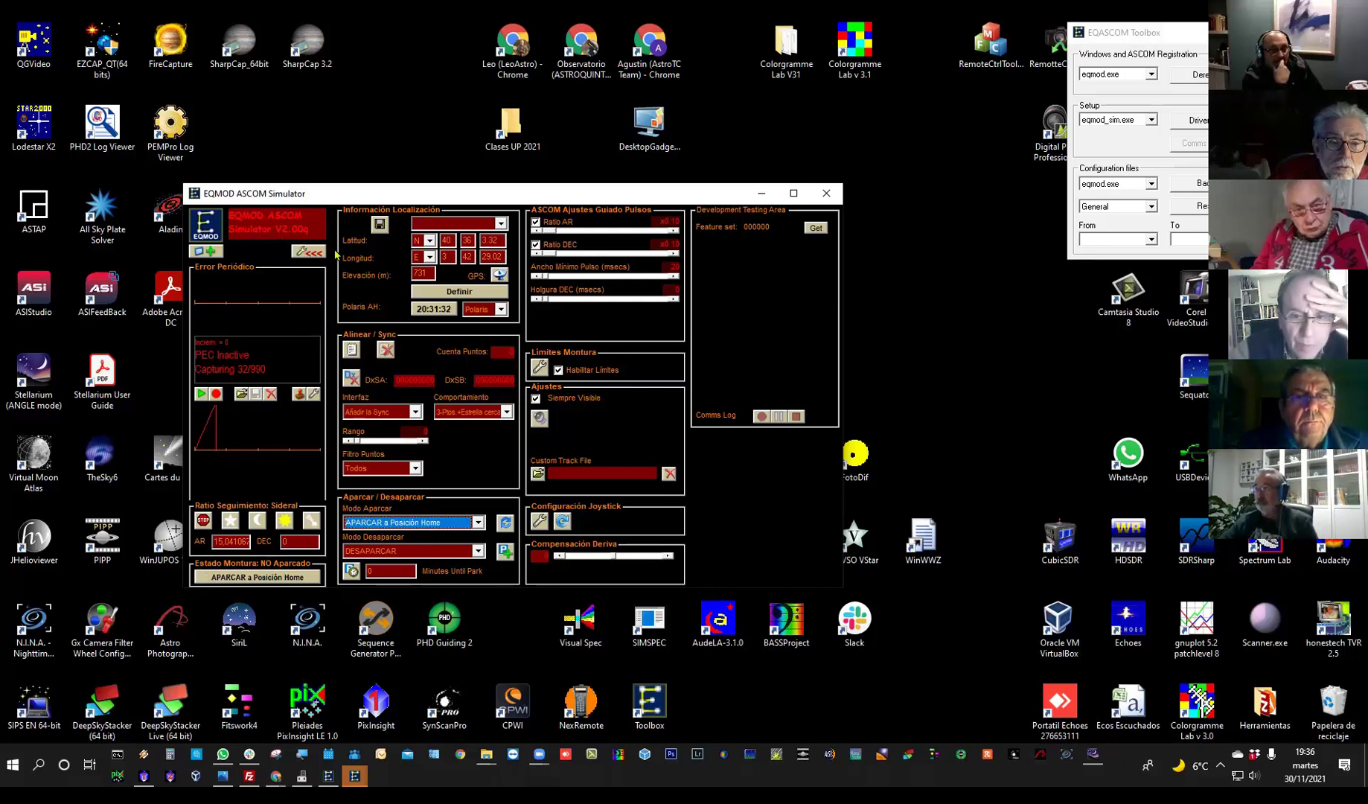
click(307, 253)
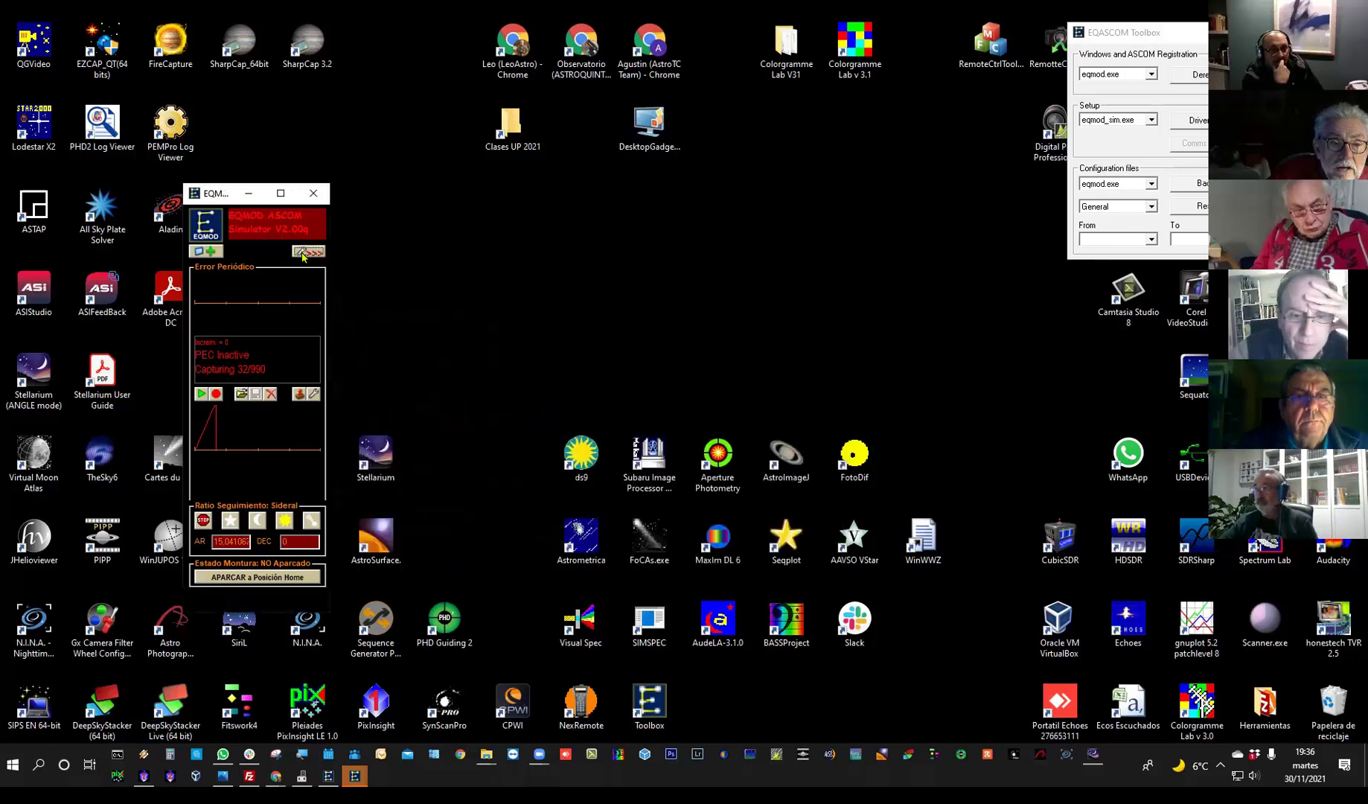
click(212, 253)
click(212, 252)
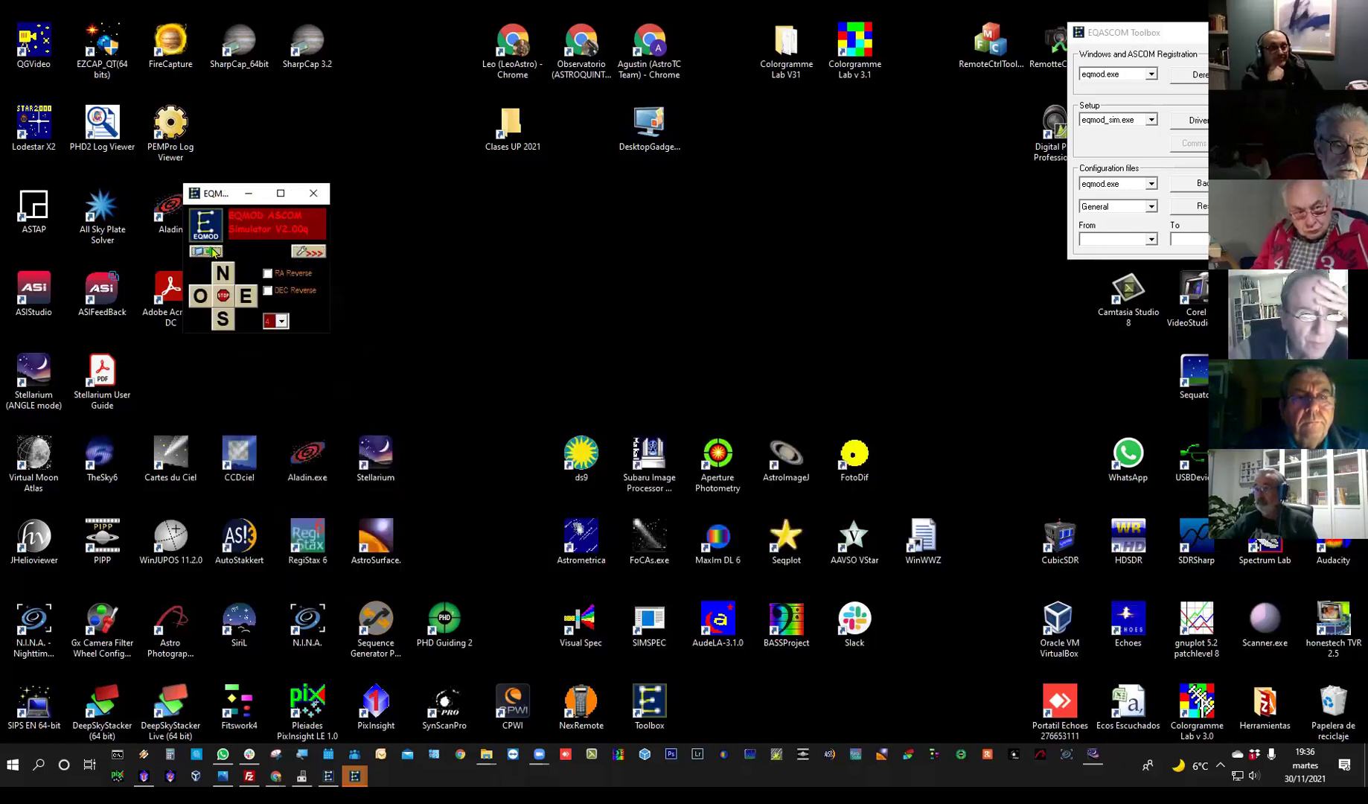
click(213, 253)
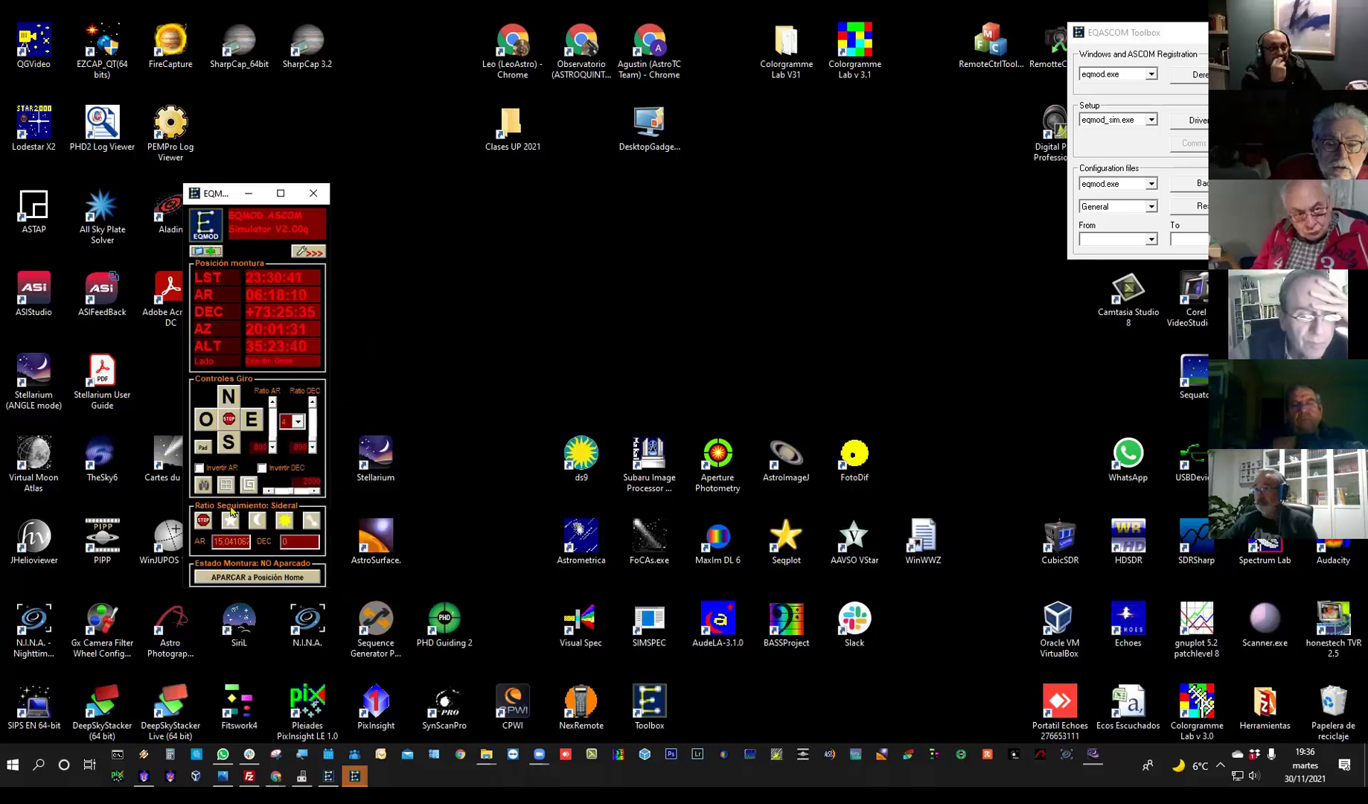
- Switch to N.I.N.A. and open its telescope equipment page
click(946, 500)
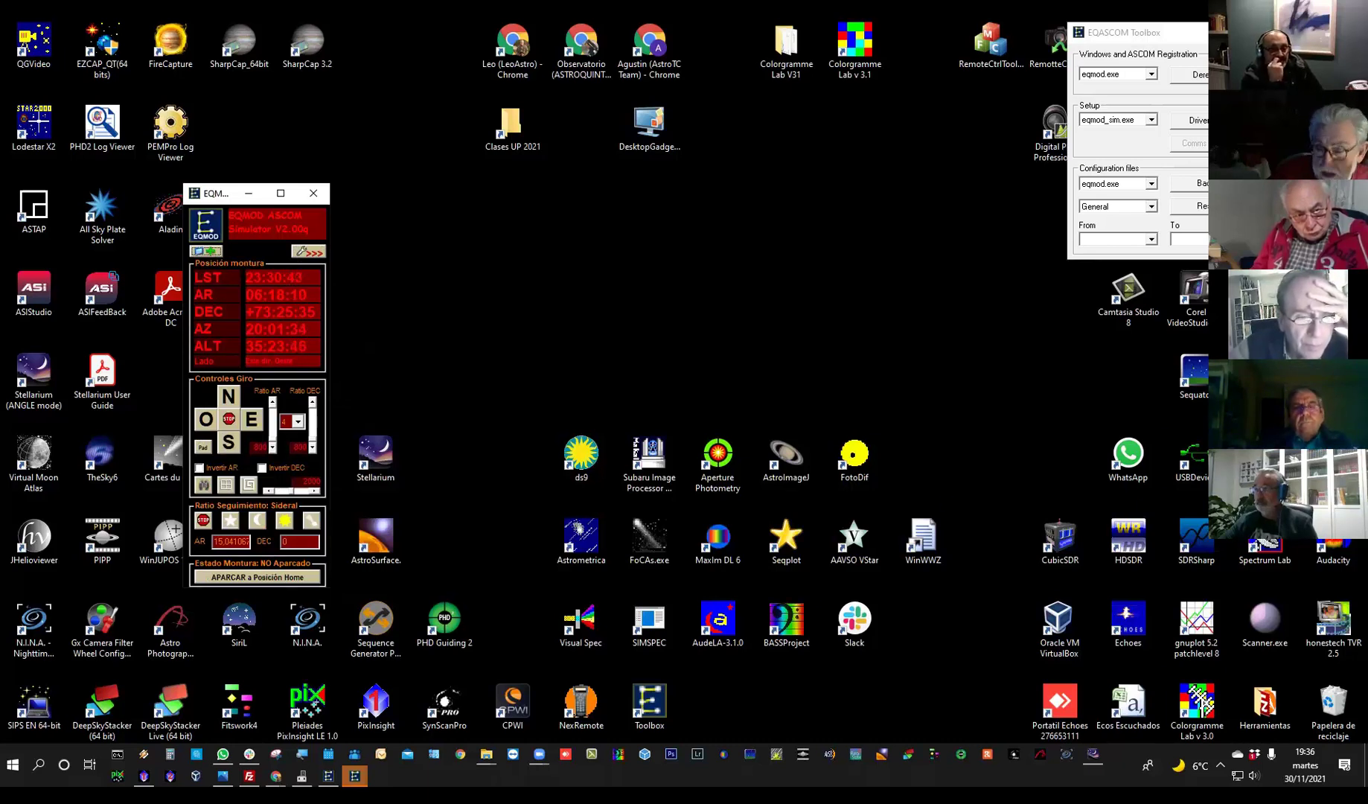
click(1069, 755)
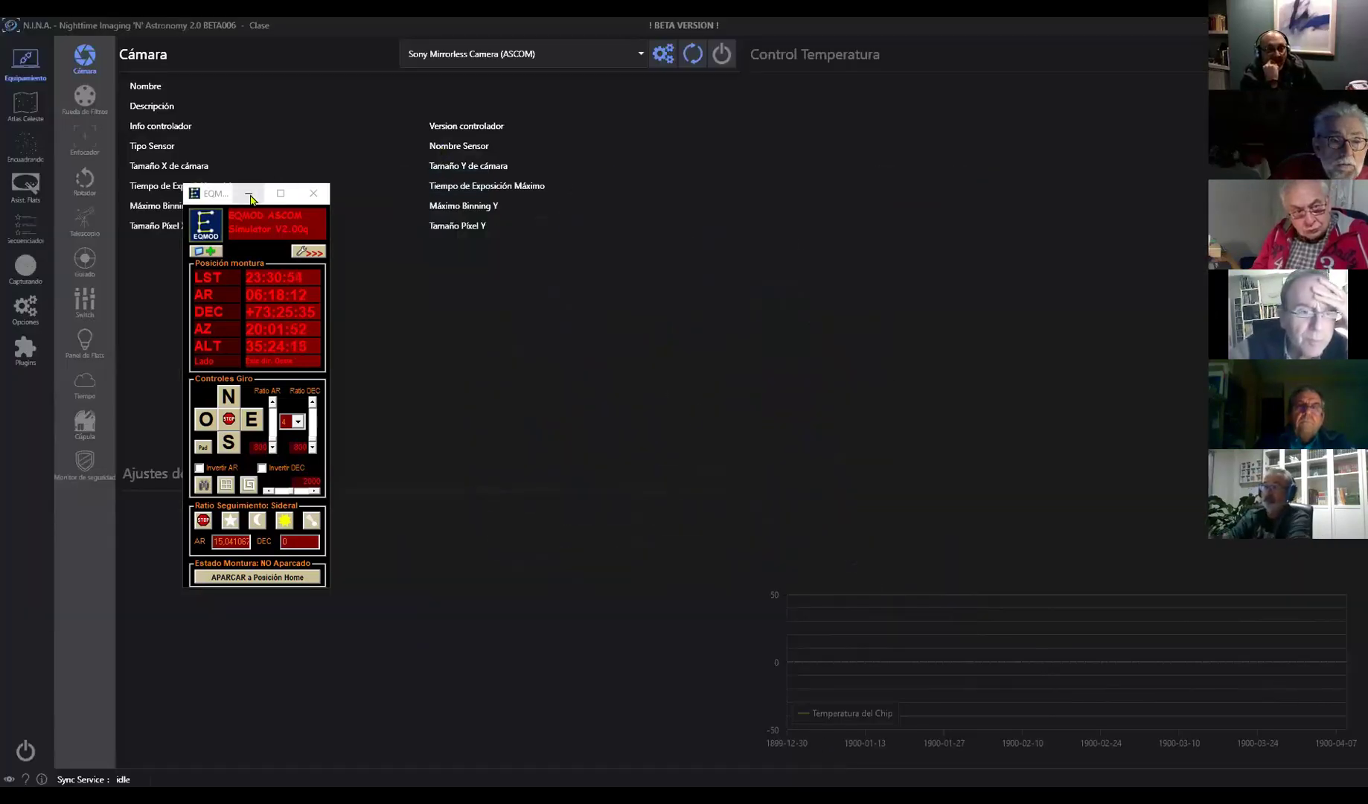
click(90, 221)
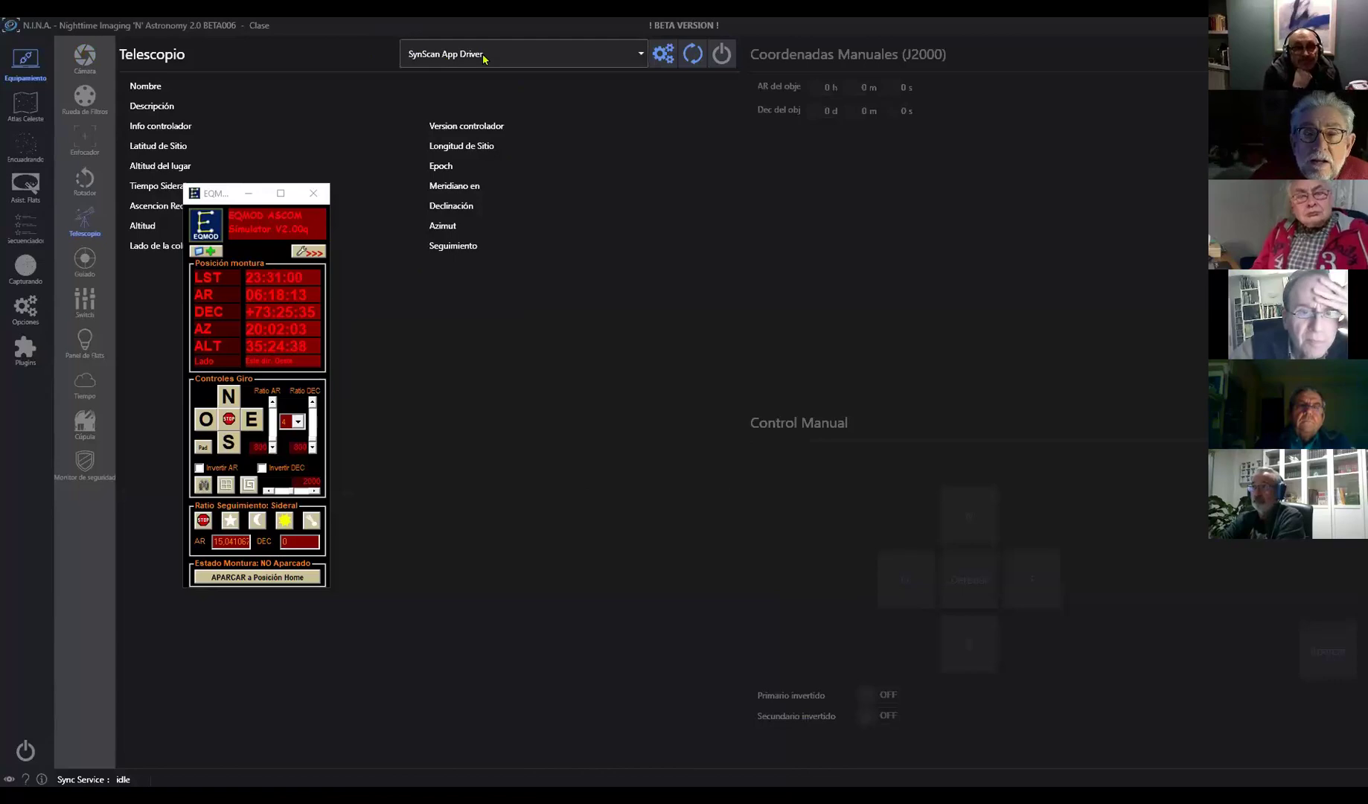
- Select the EQMOD HEQ5/6 telescope driver and try to connect to it, moving the simulator window clear of the telescope details
click(644, 55)
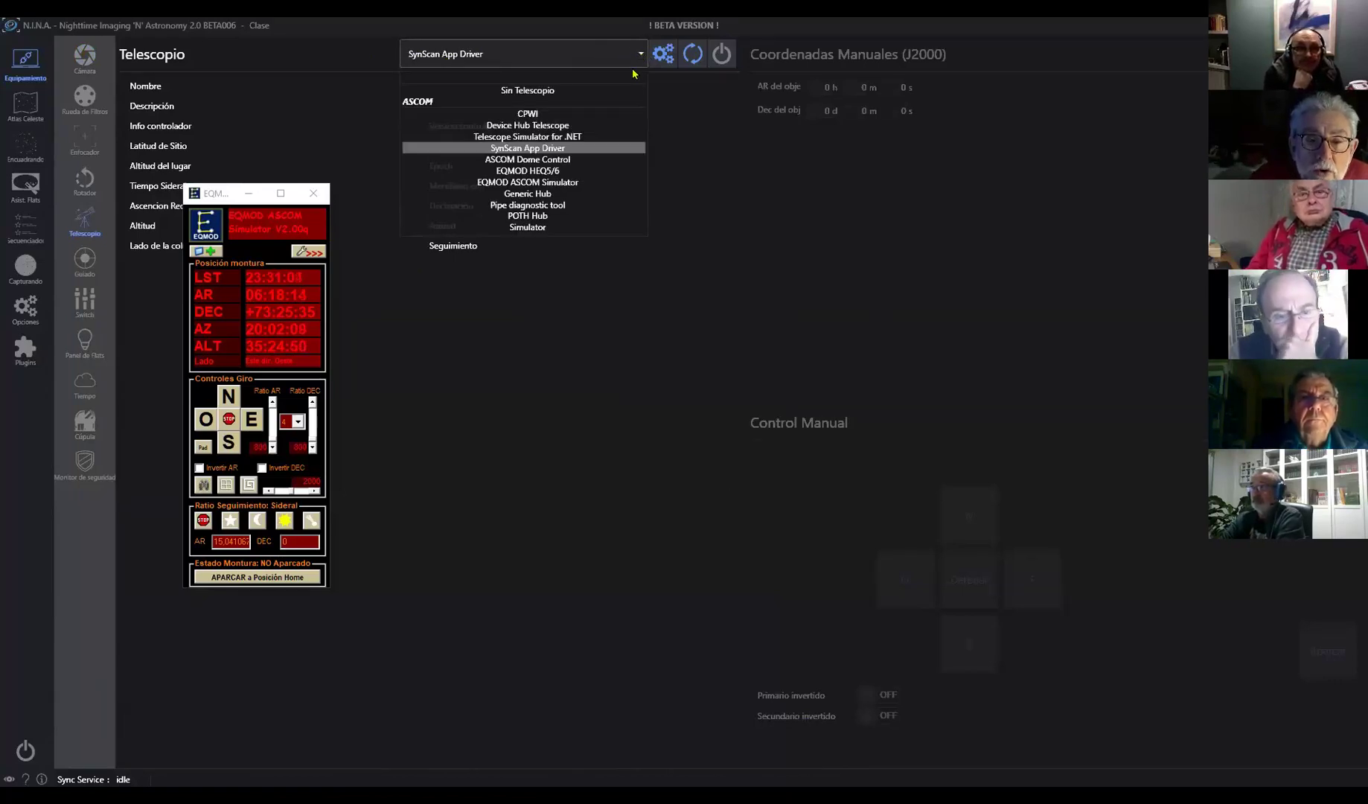
click(514, 176)
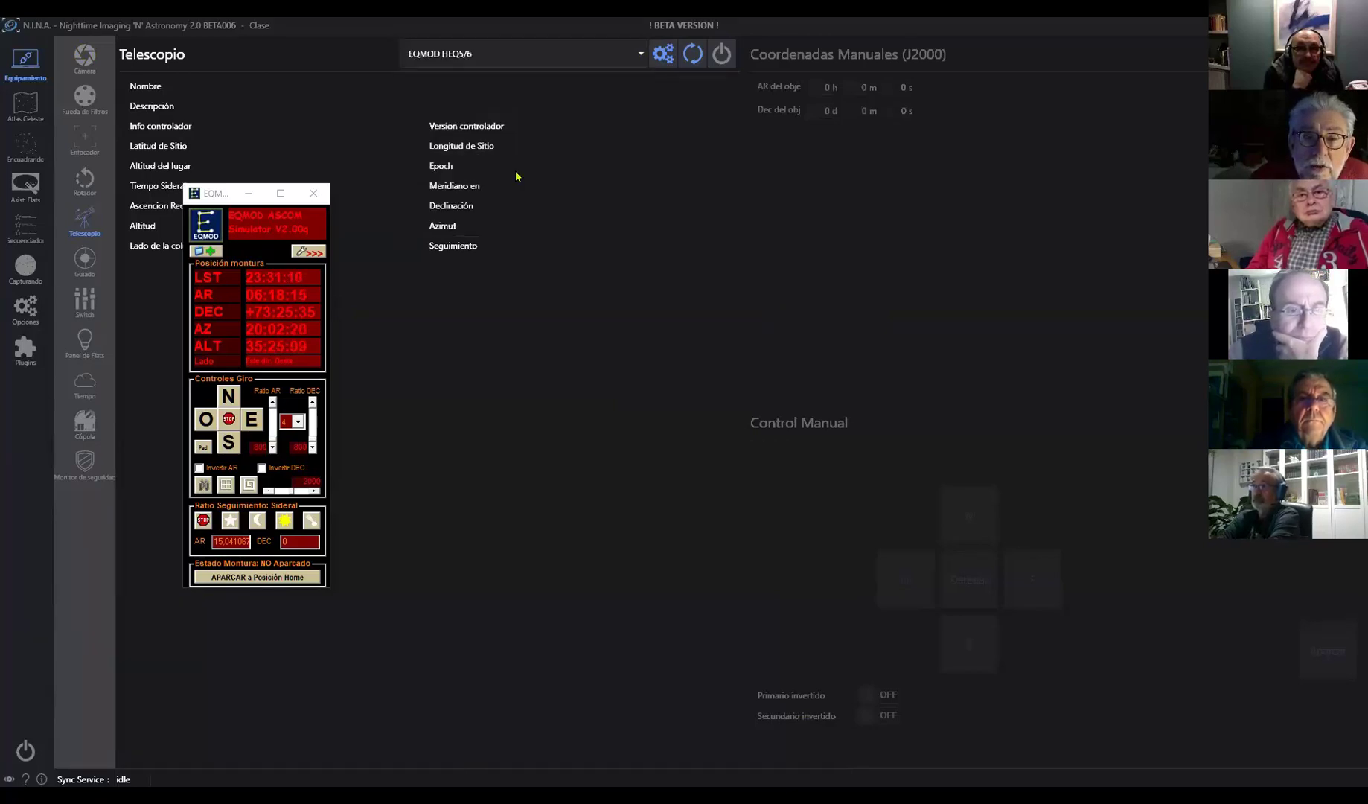
click(721, 54)
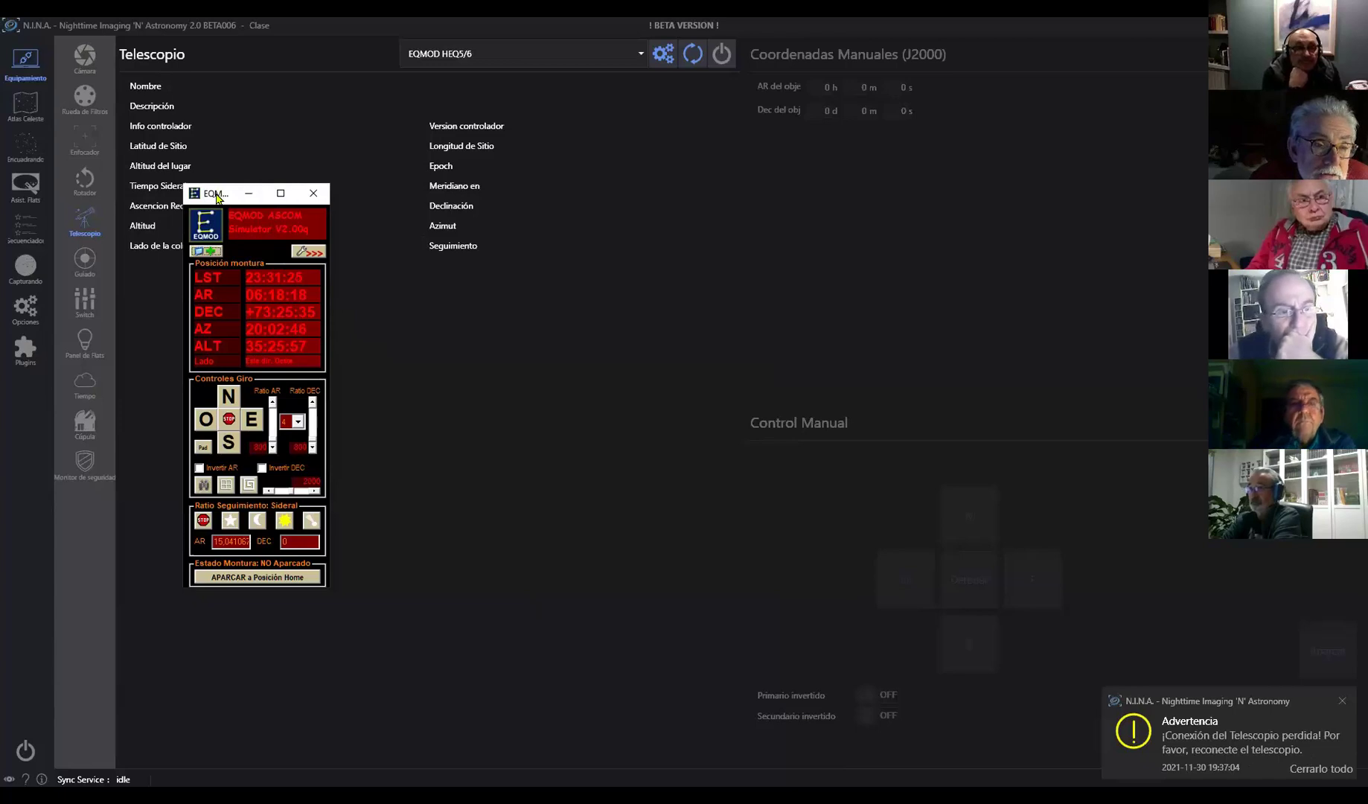
drag(222, 195, 165, 314)
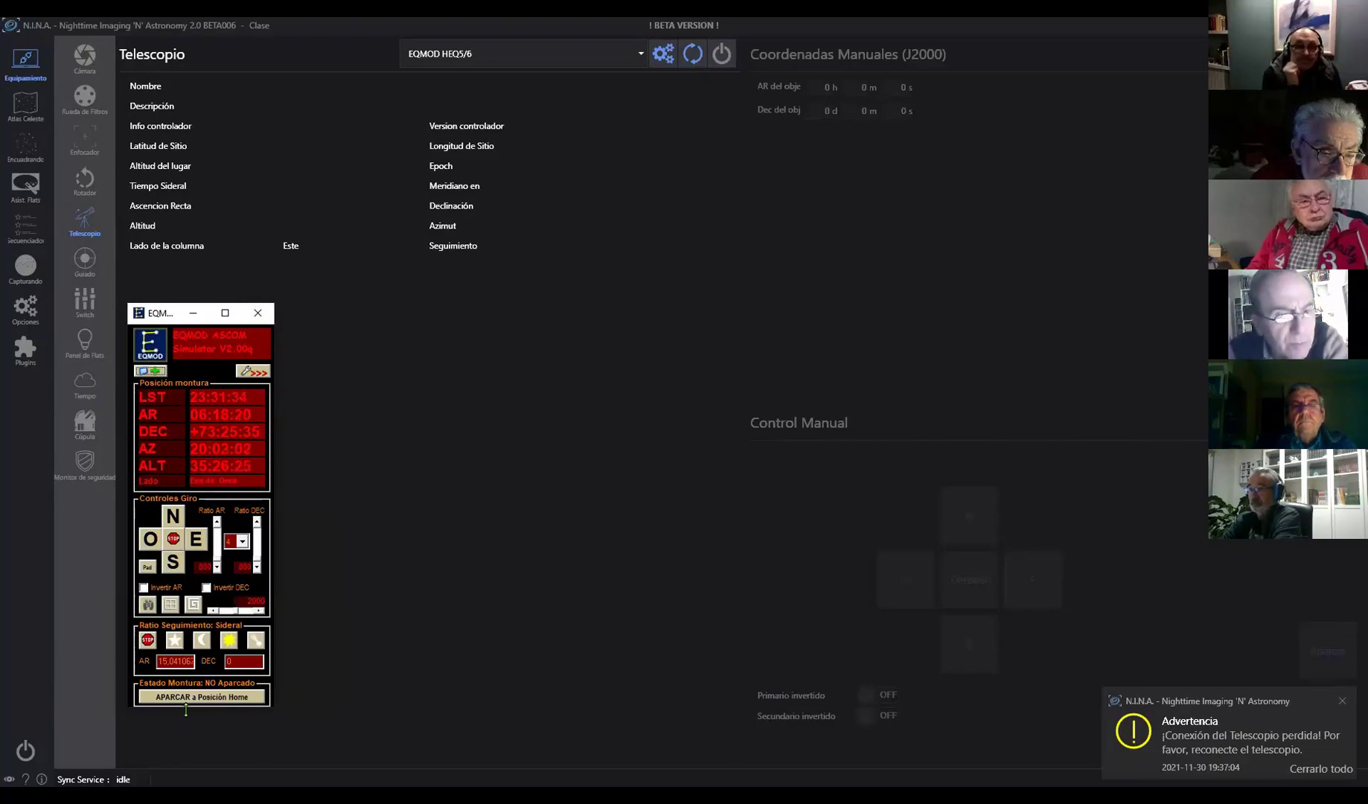
click(713, 63)
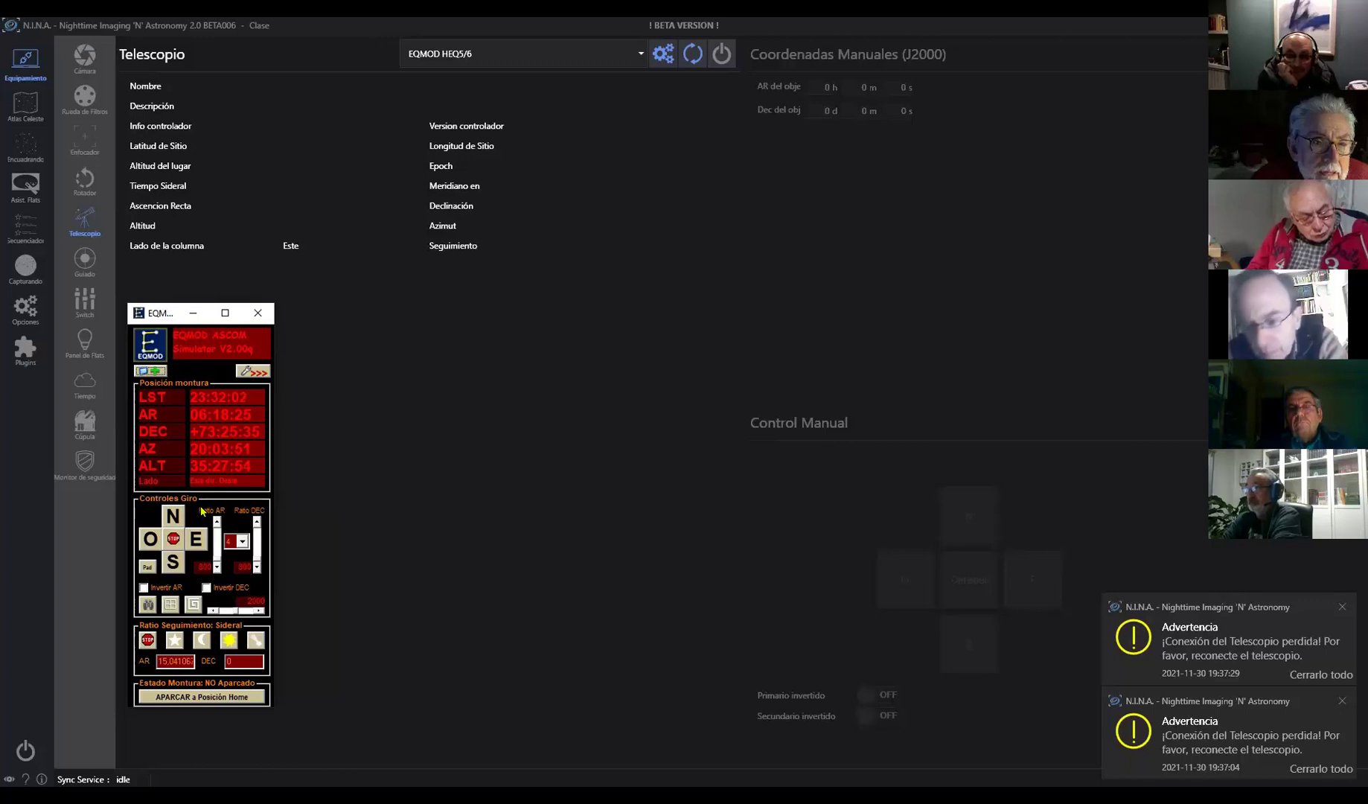
- Select the EQMOD ASCOM Simulator driver, connect to it and synchronize latitude and longitude from the telescope to N.I.N.A
click(639, 55)
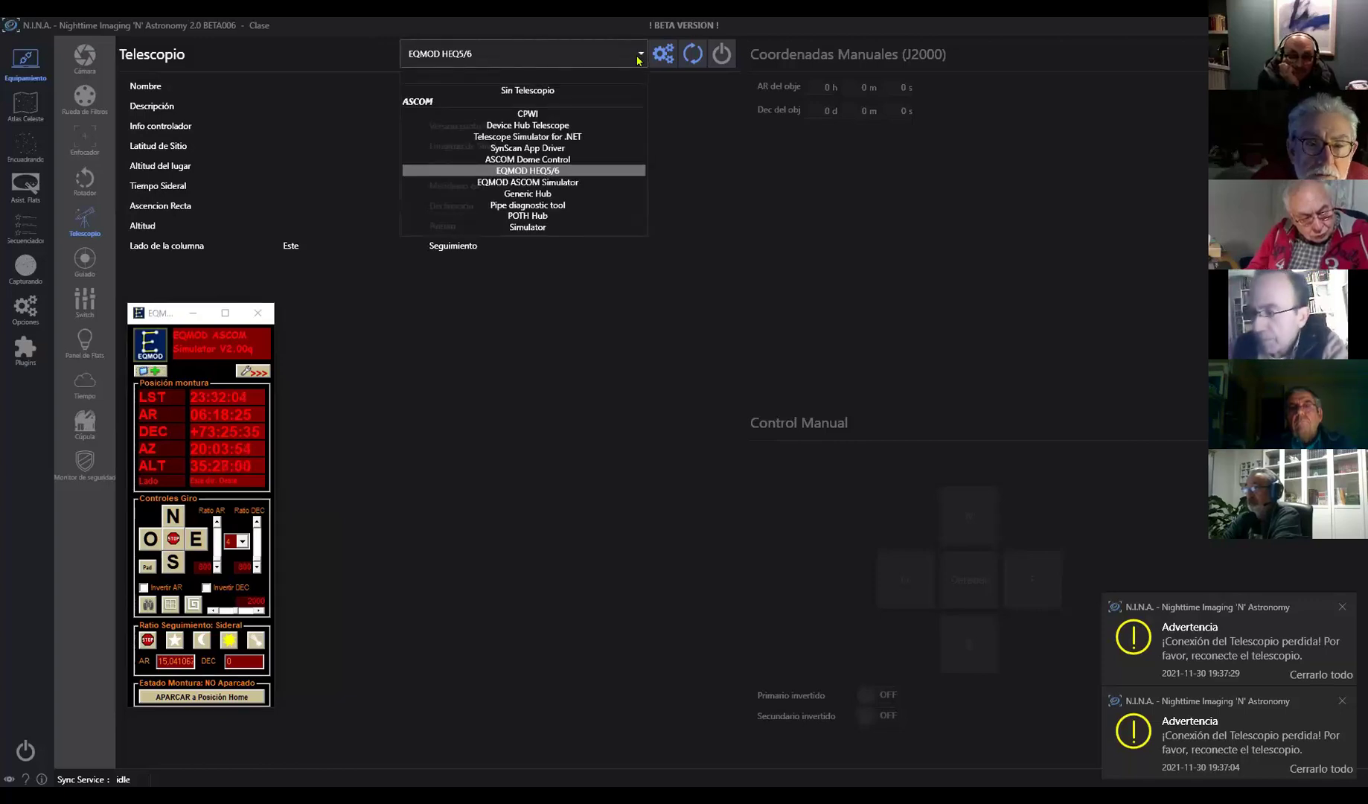
click(565, 186)
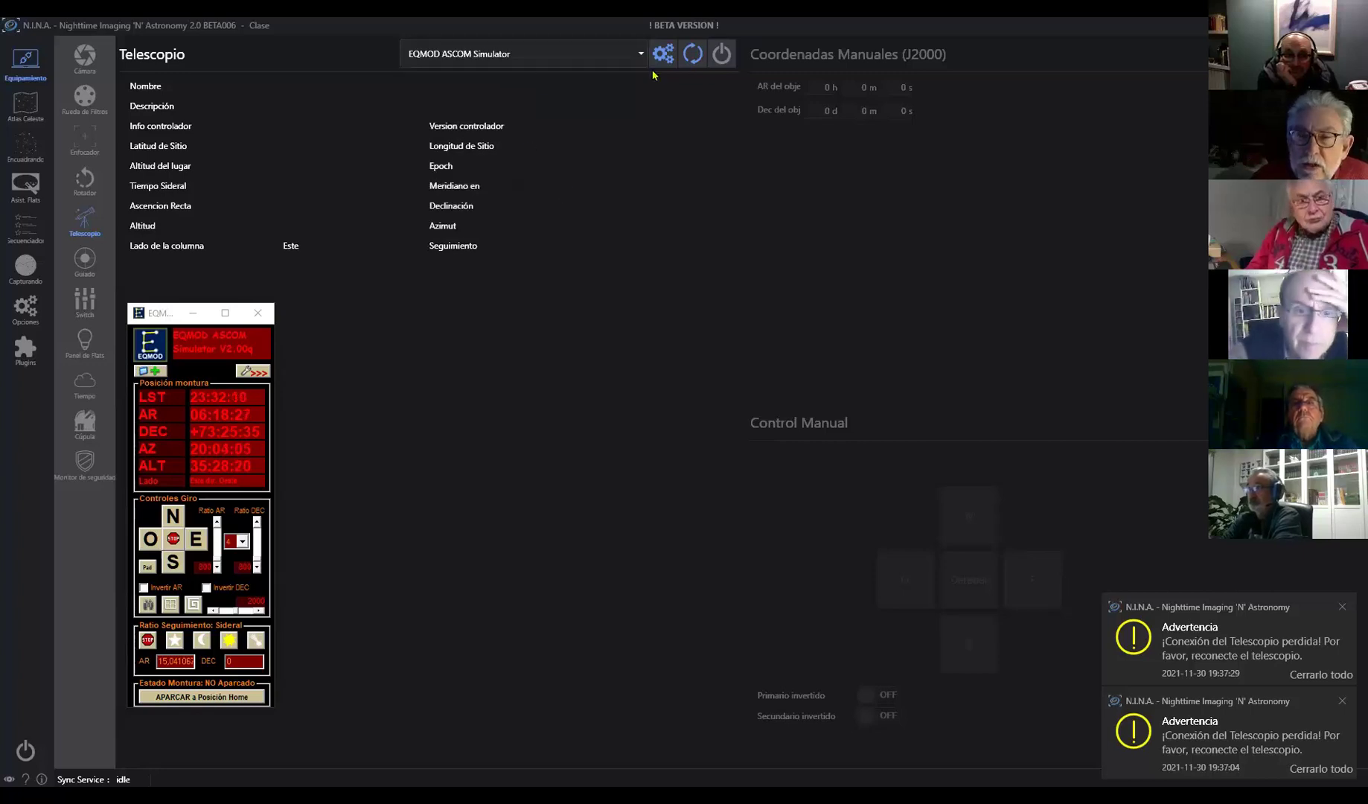
click(721, 55)
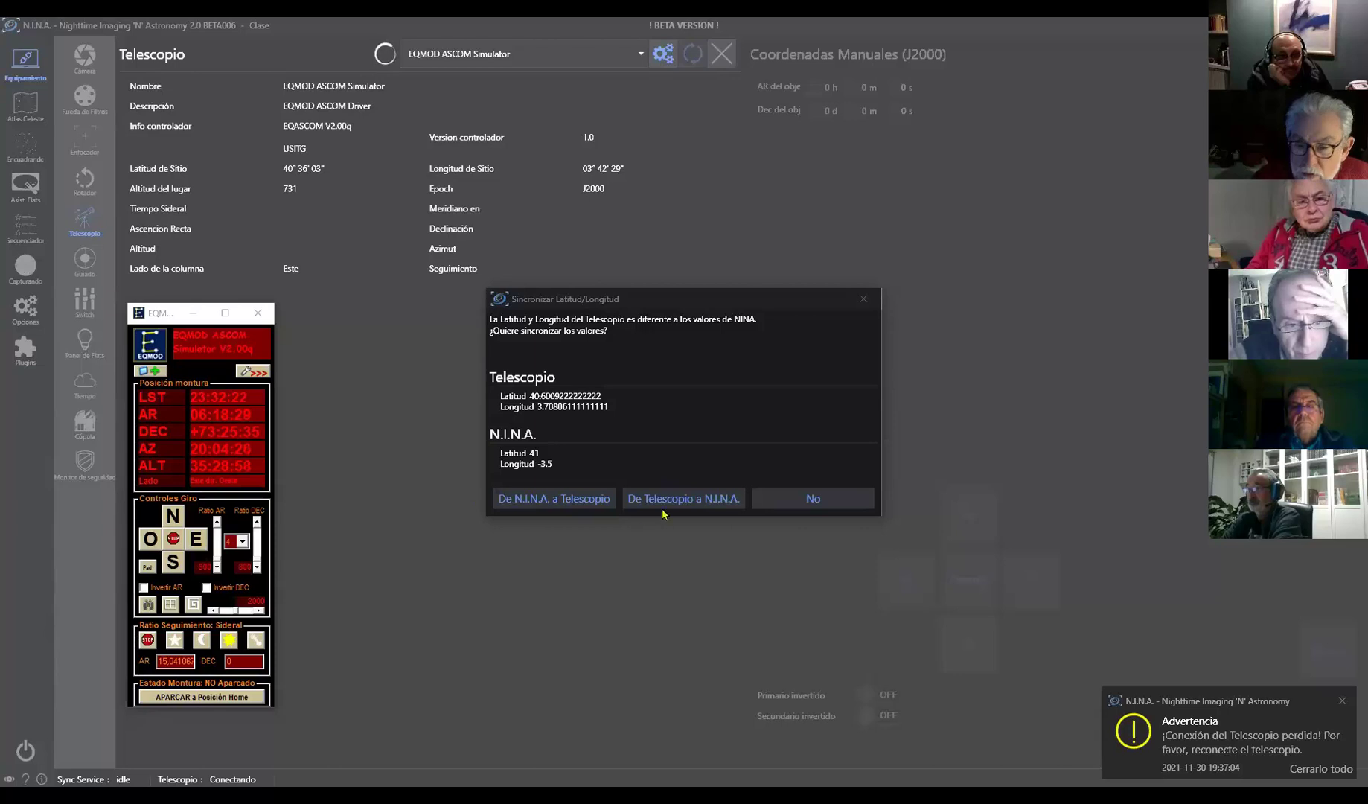
click(566, 506)
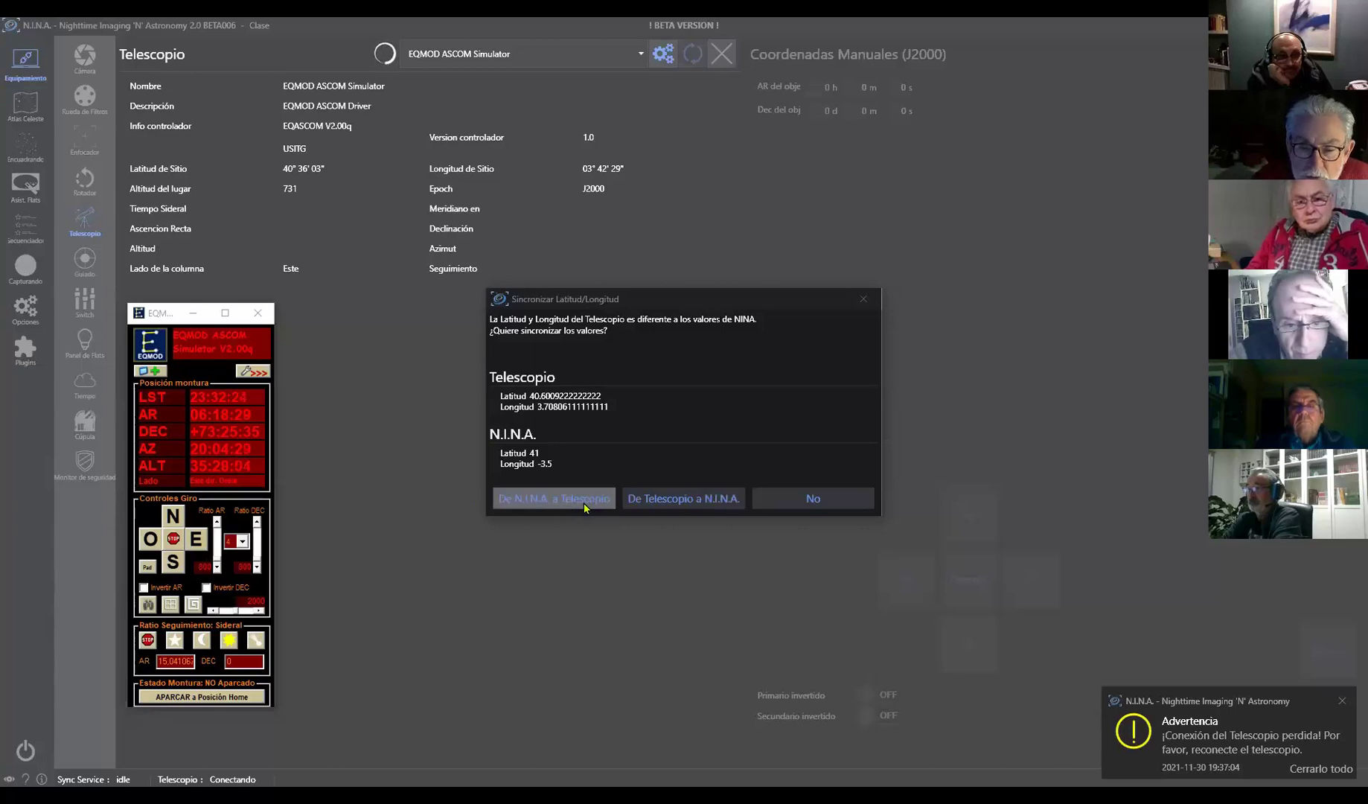
click(686, 500)
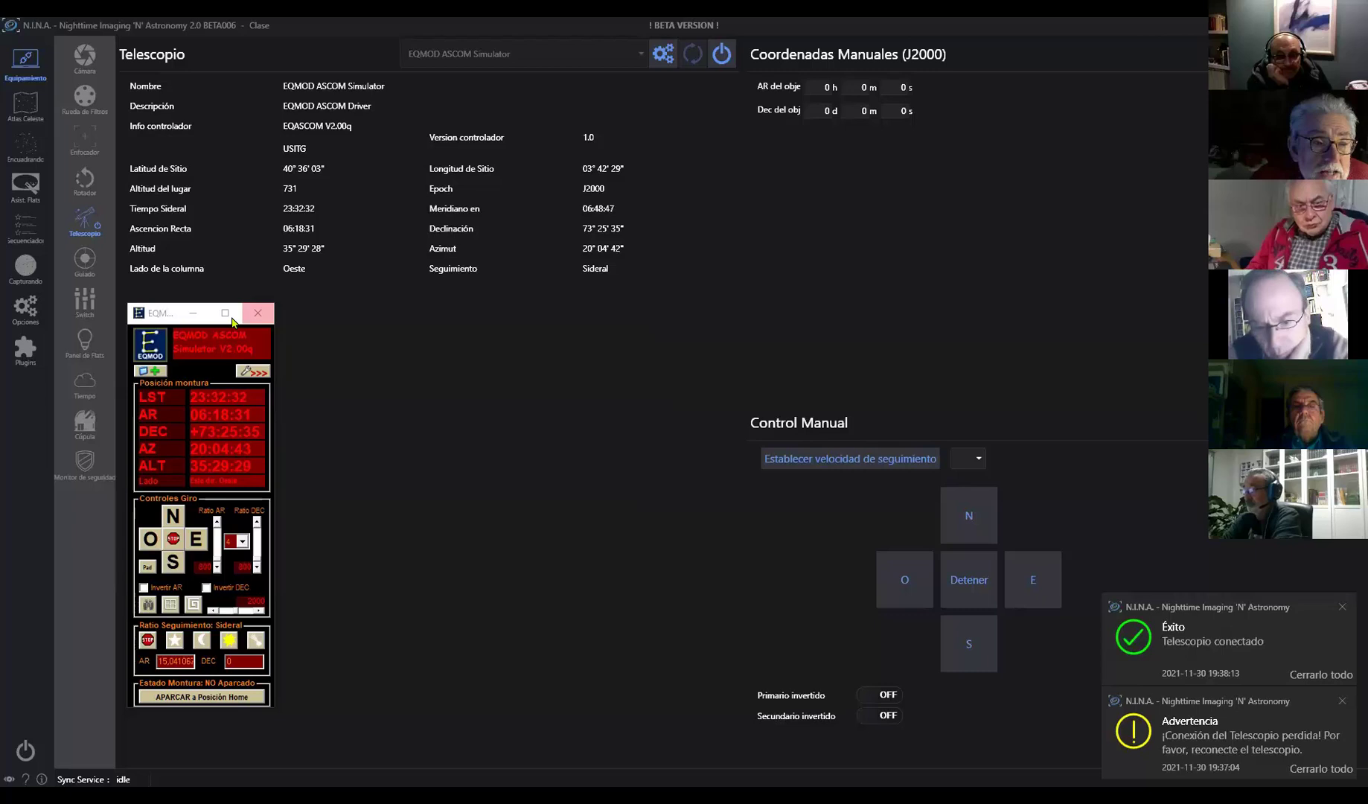
- Bring the simulator window back beside the telescope details and slew the mount east, north and west with the manual controls
click(193, 314)
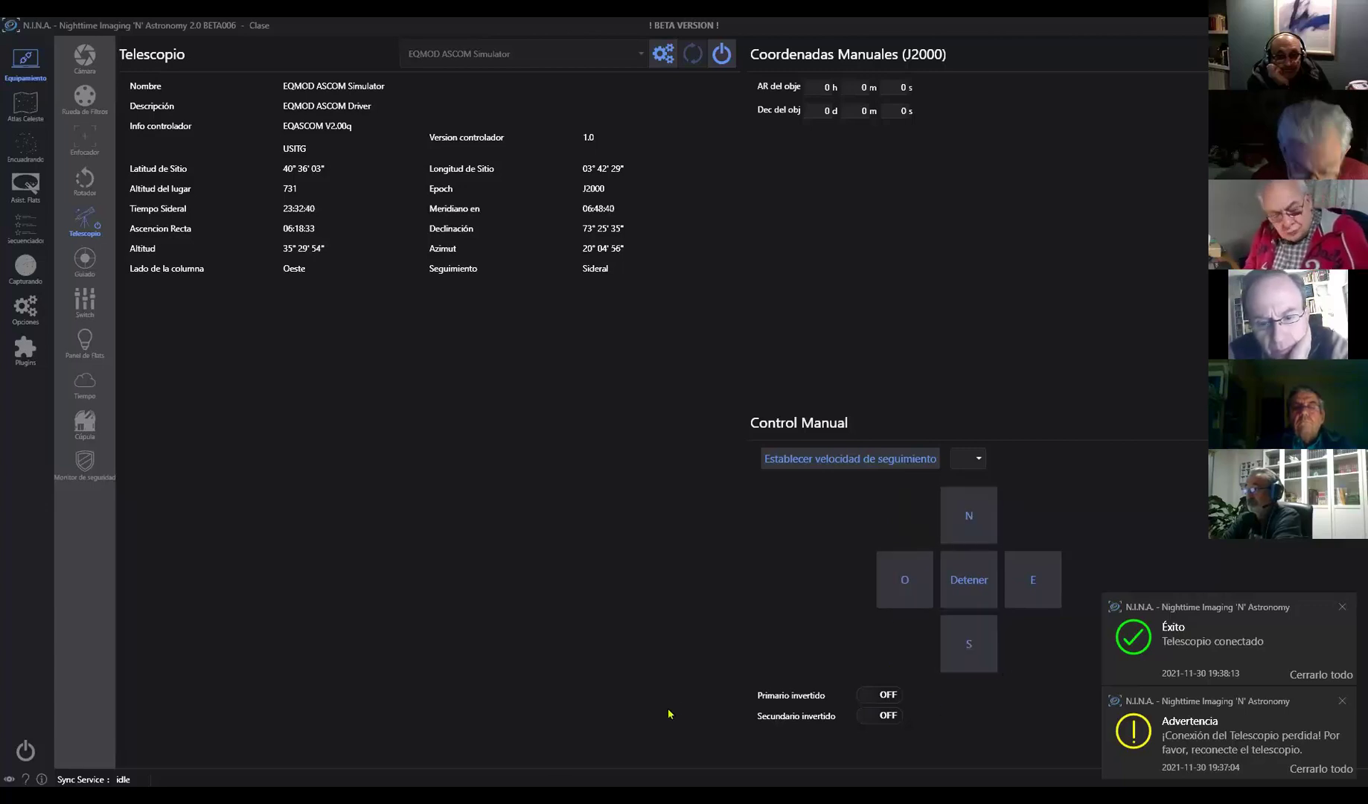
key(super)
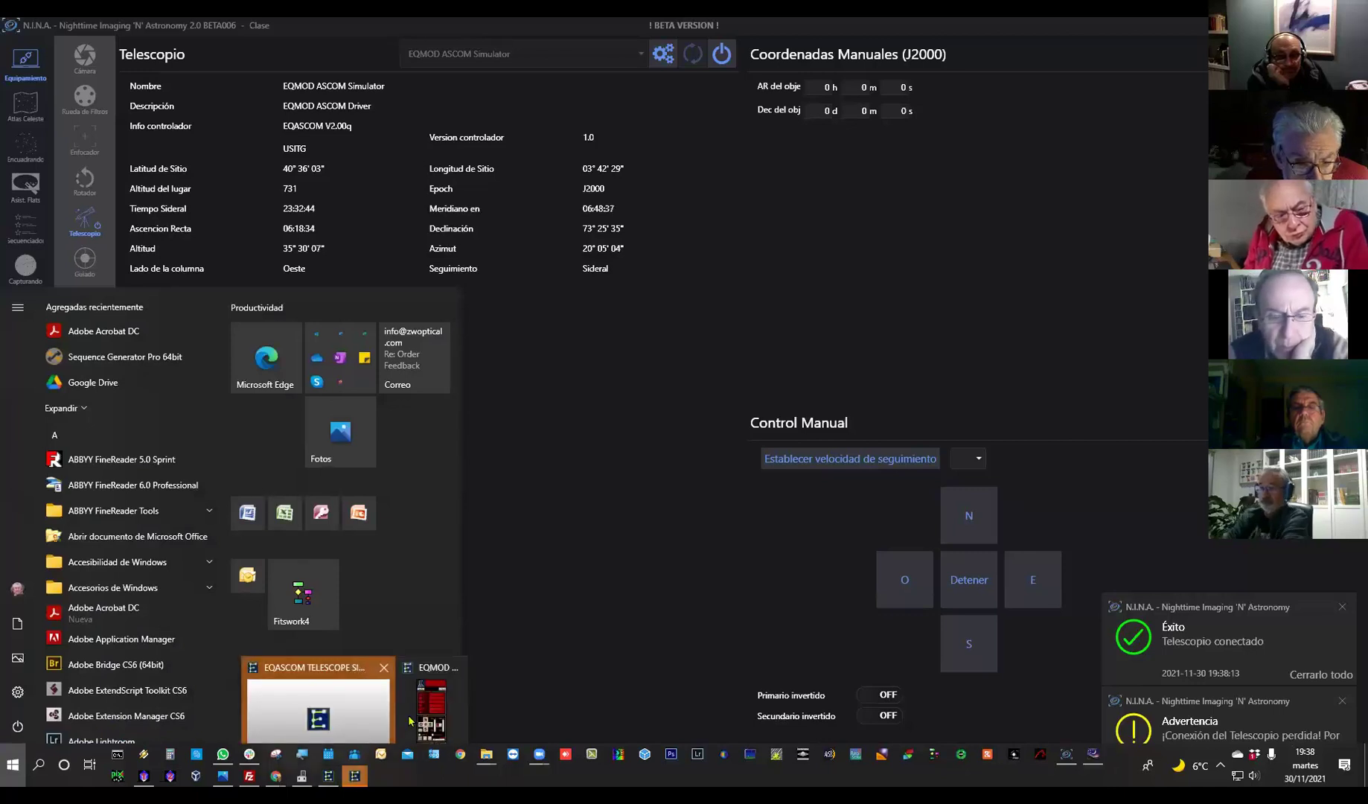
click(328, 778)
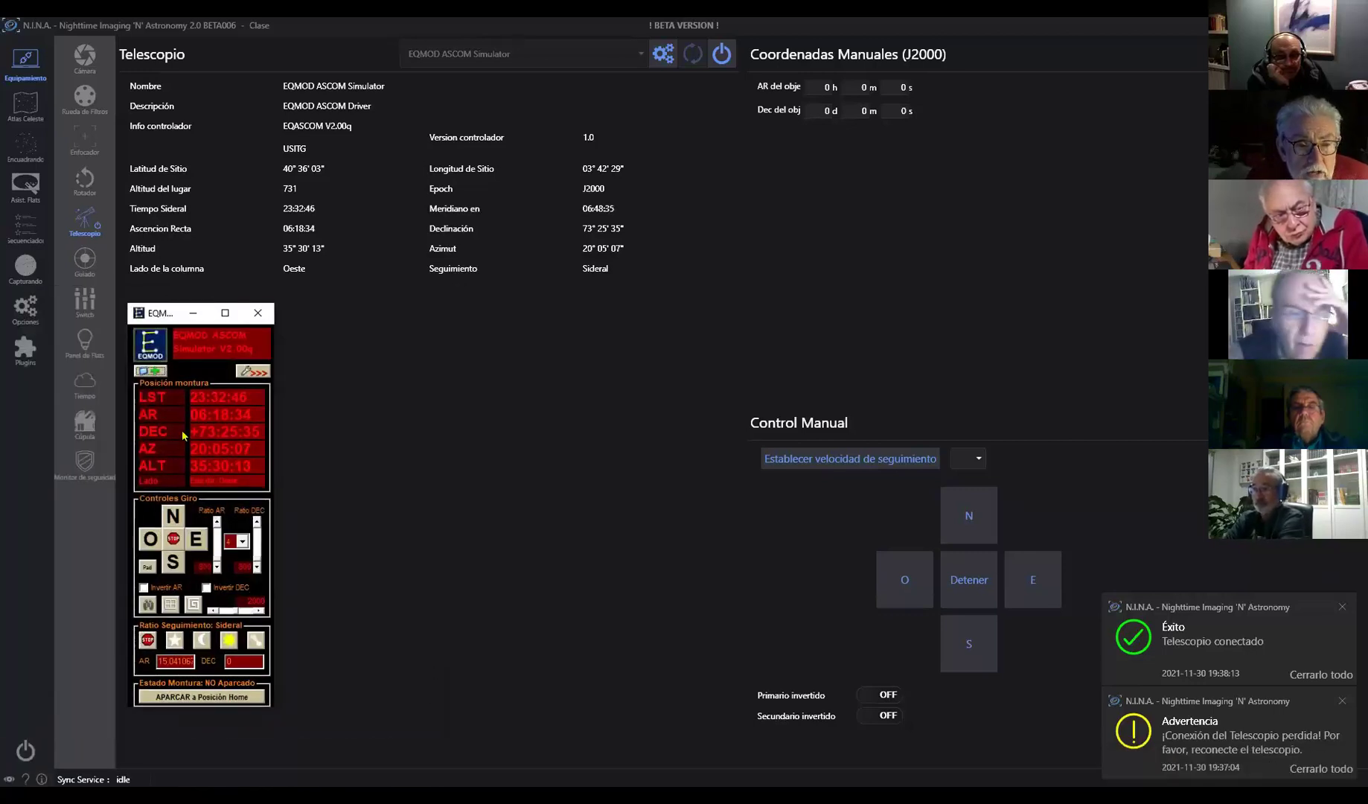
click(1042, 588)
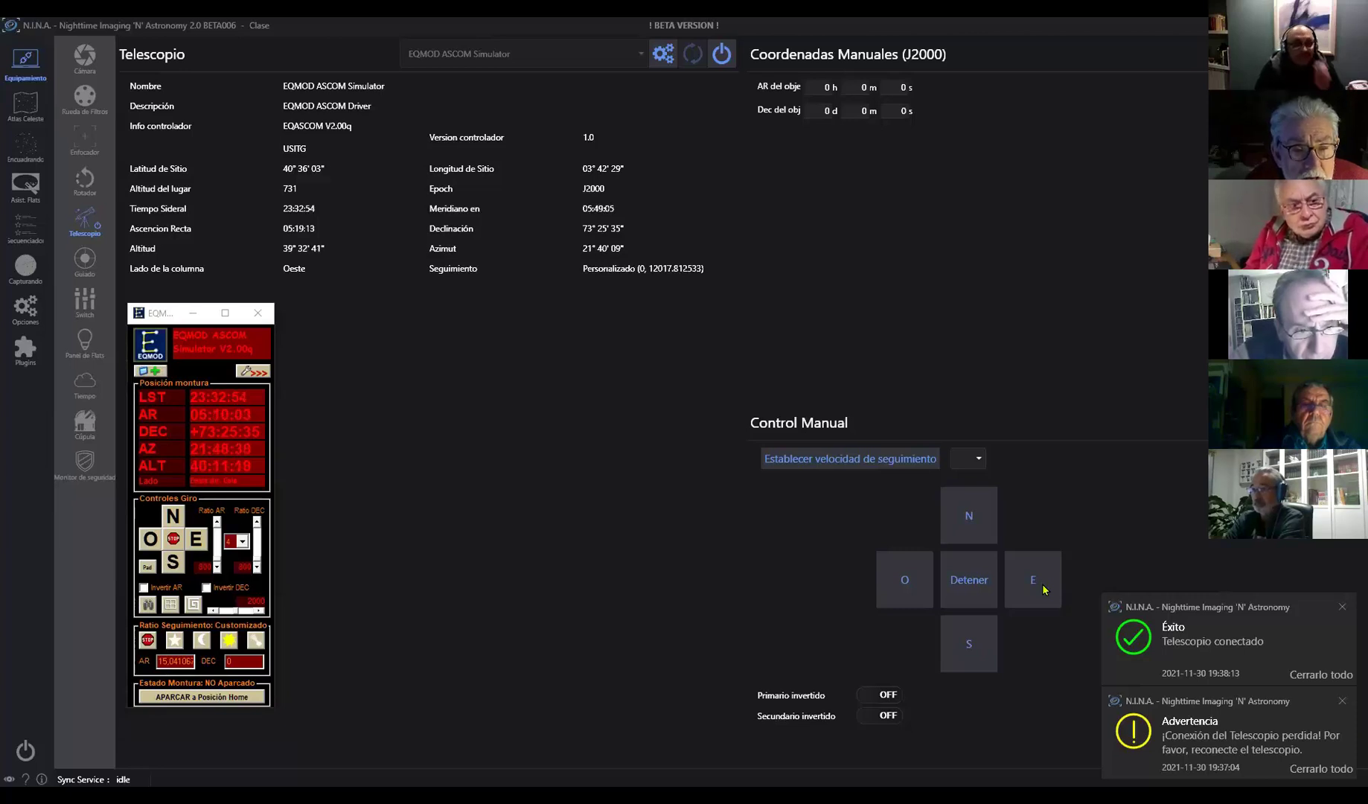
click(1044, 589)
click(970, 526)
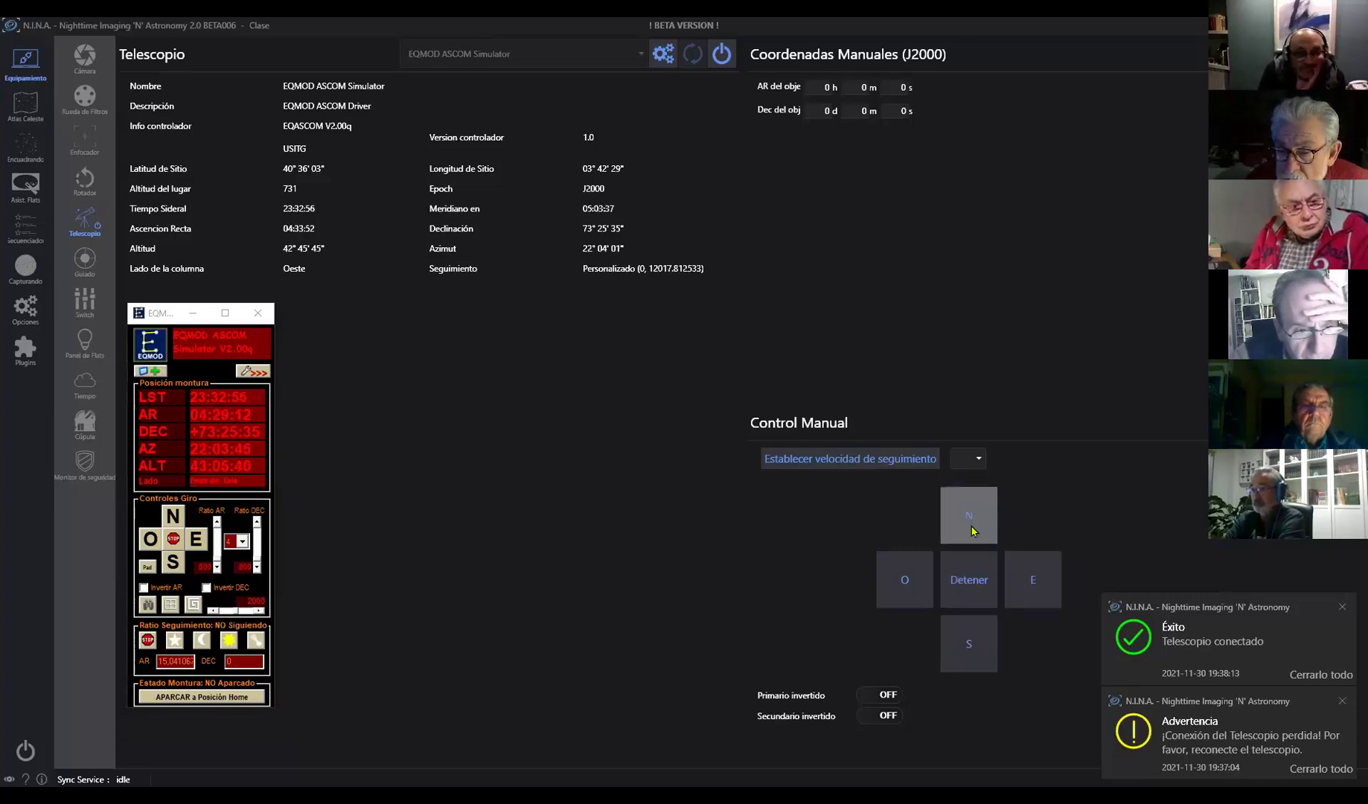
click(909, 582)
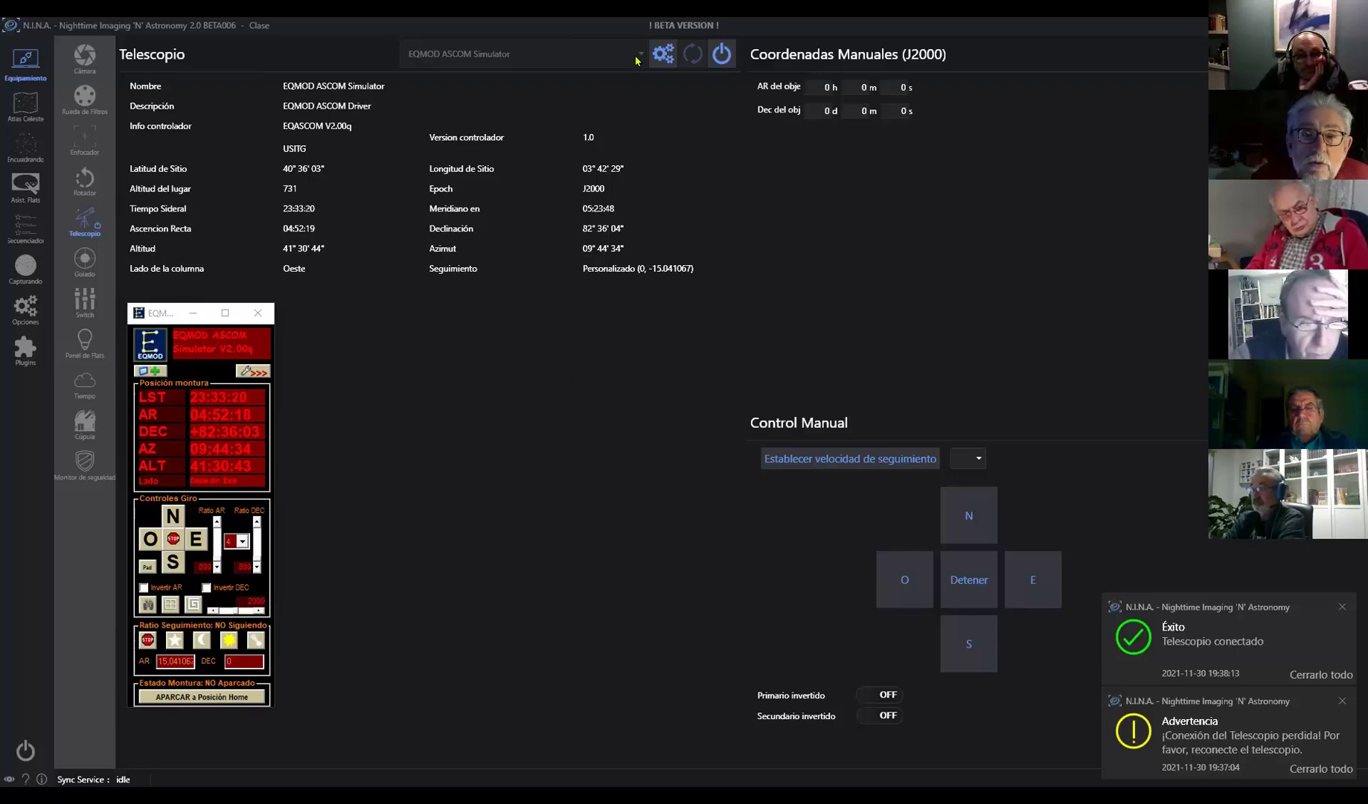
- Disconnect the simulated telescope, select the CPWI driver and try to connect to it
click(721, 54)
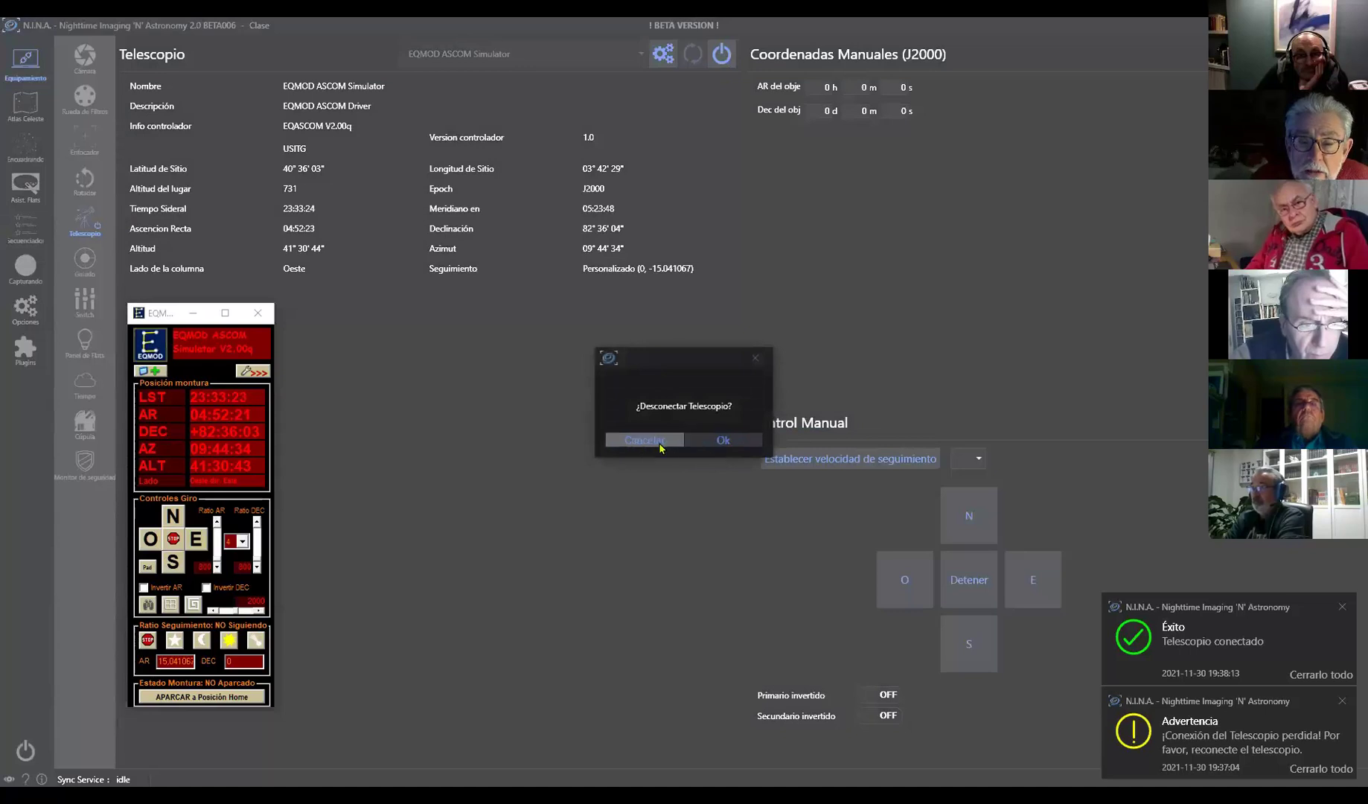
click(721, 439)
click(640, 54)
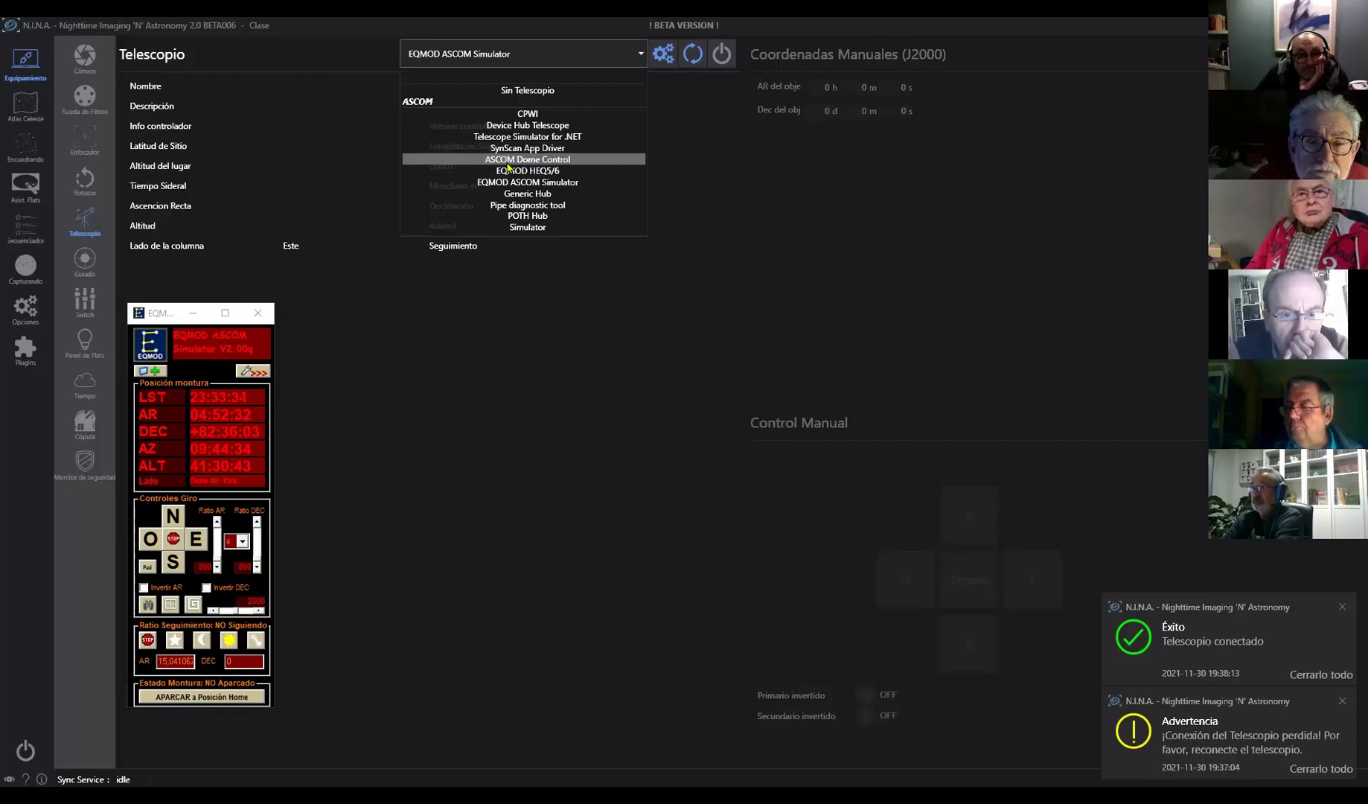
click(533, 115)
click(722, 57)
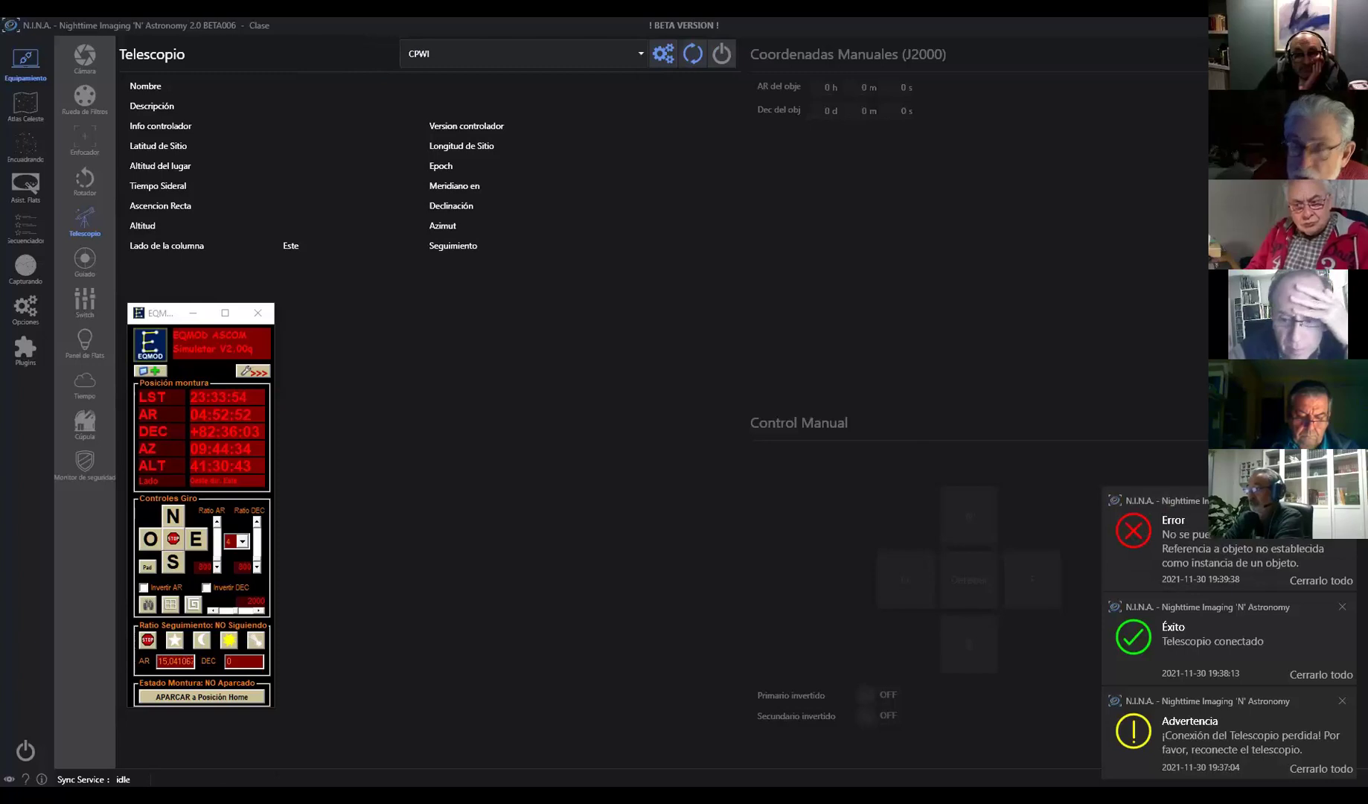
- Reselect the EQMOD ASCOM Simulator driver, connect to it and dismiss all notifications
click(638, 52)
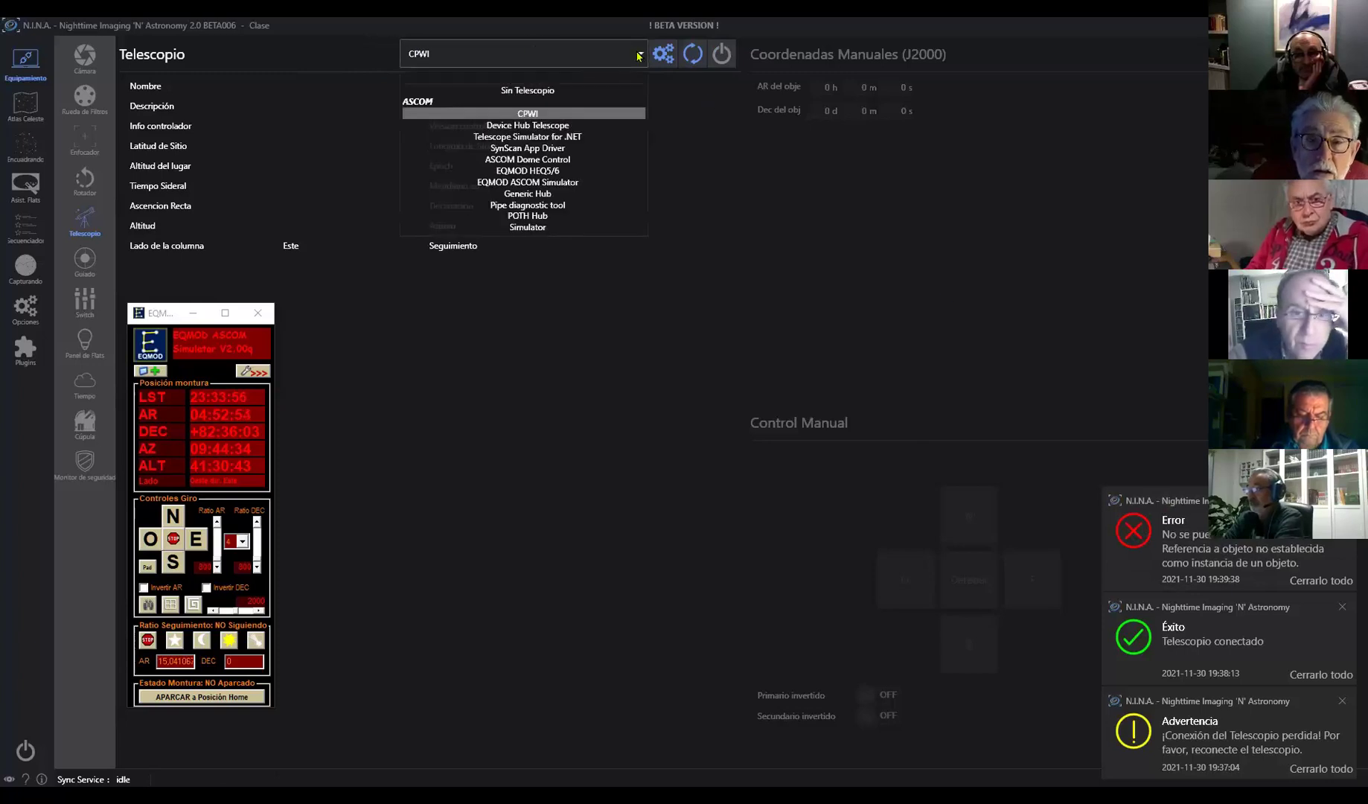
click(513, 182)
click(721, 53)
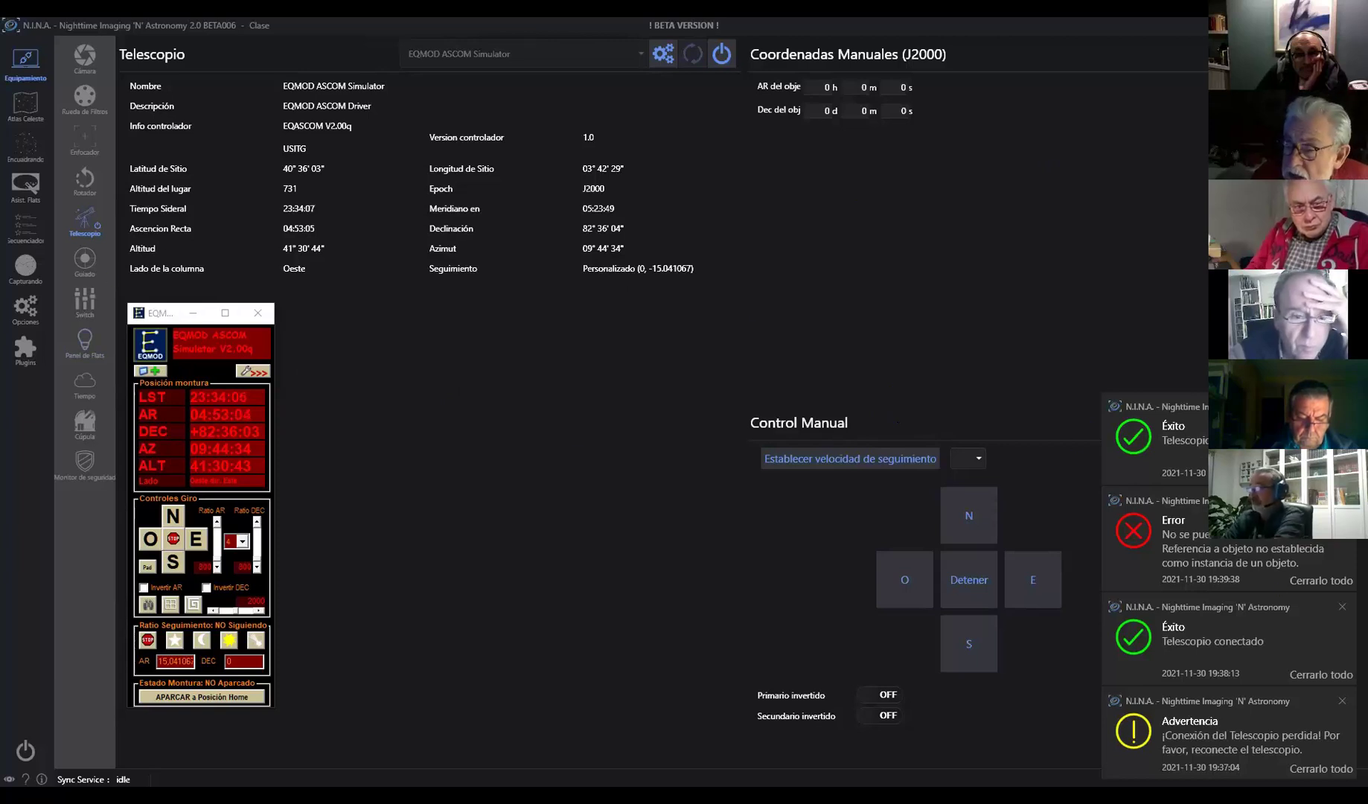
click(1320, 770)
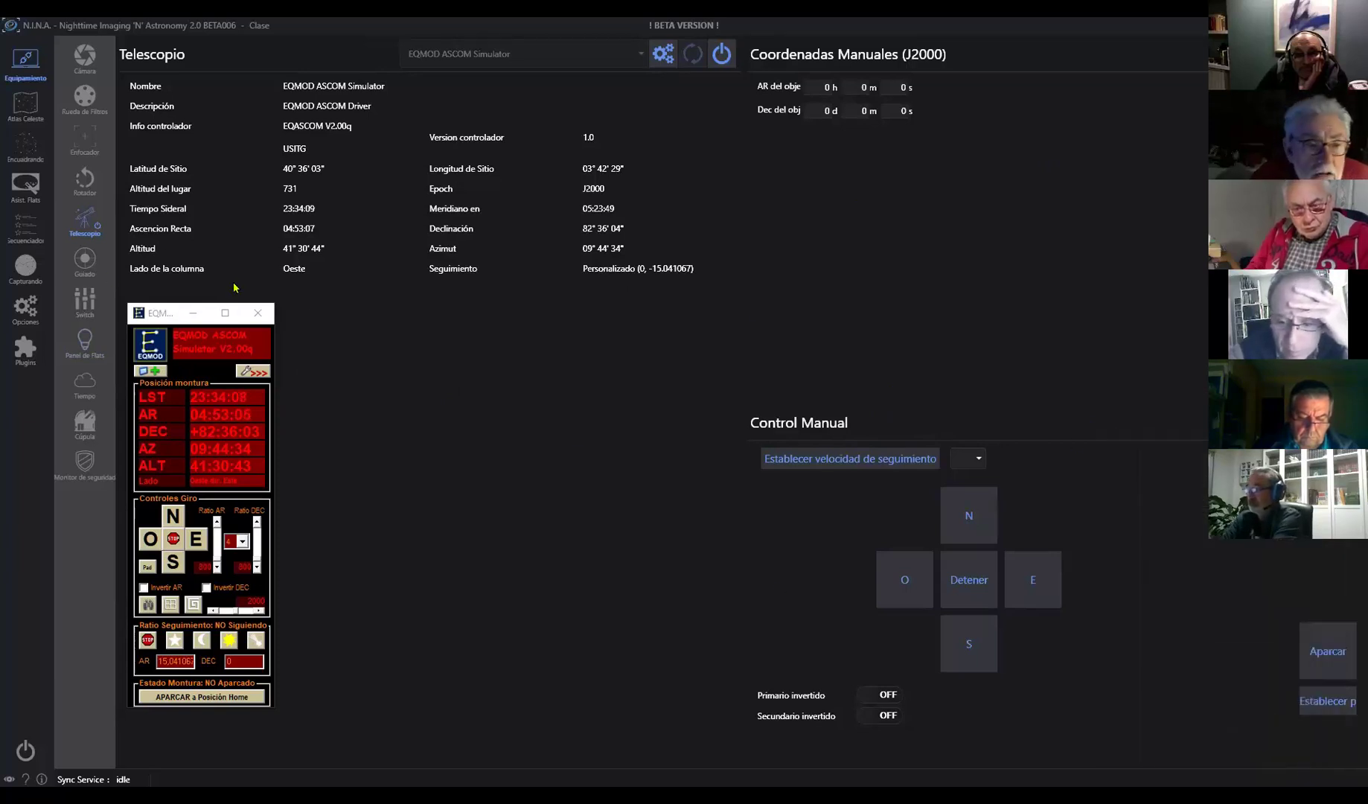
- Minimize the simulator, search the sky atlas for M31 and slew the telescope to it
click(190, 319)
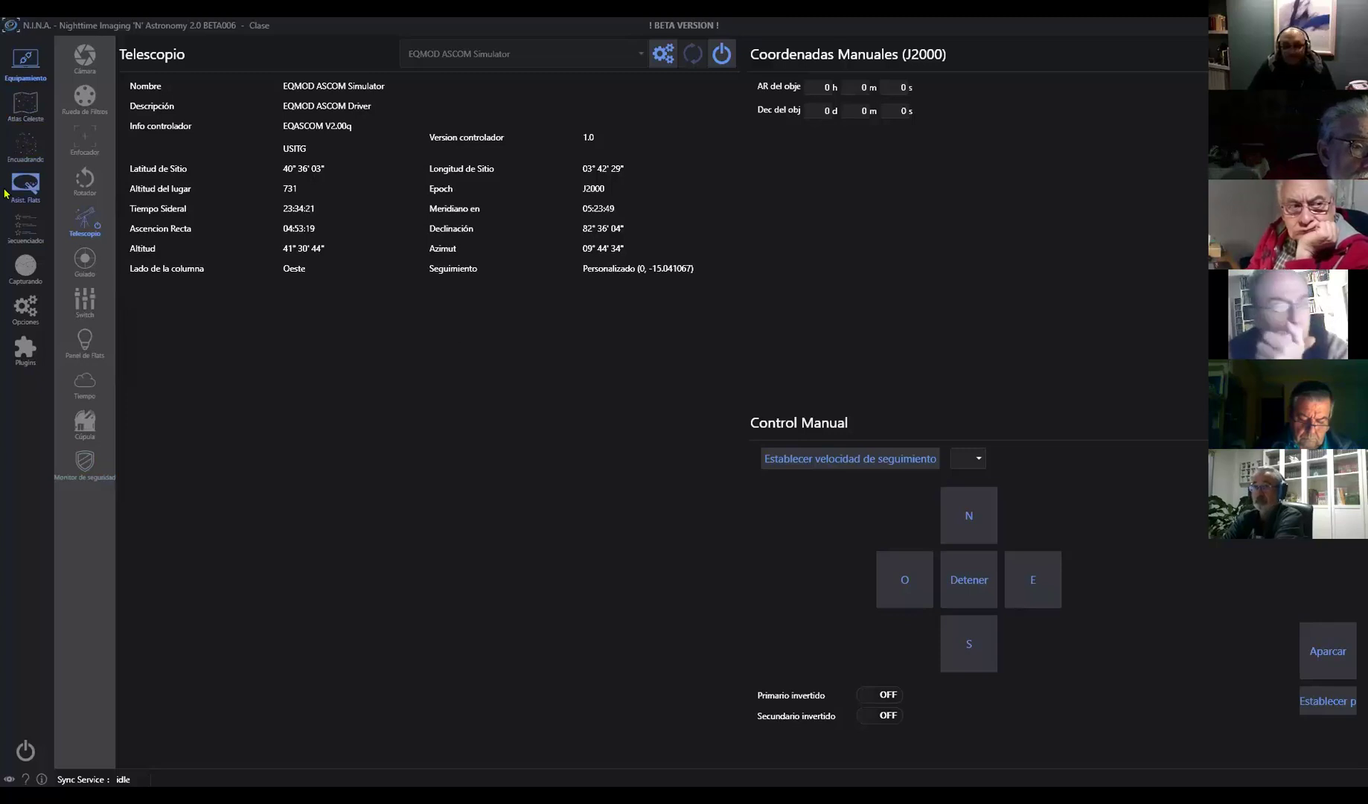
click(25, 149)
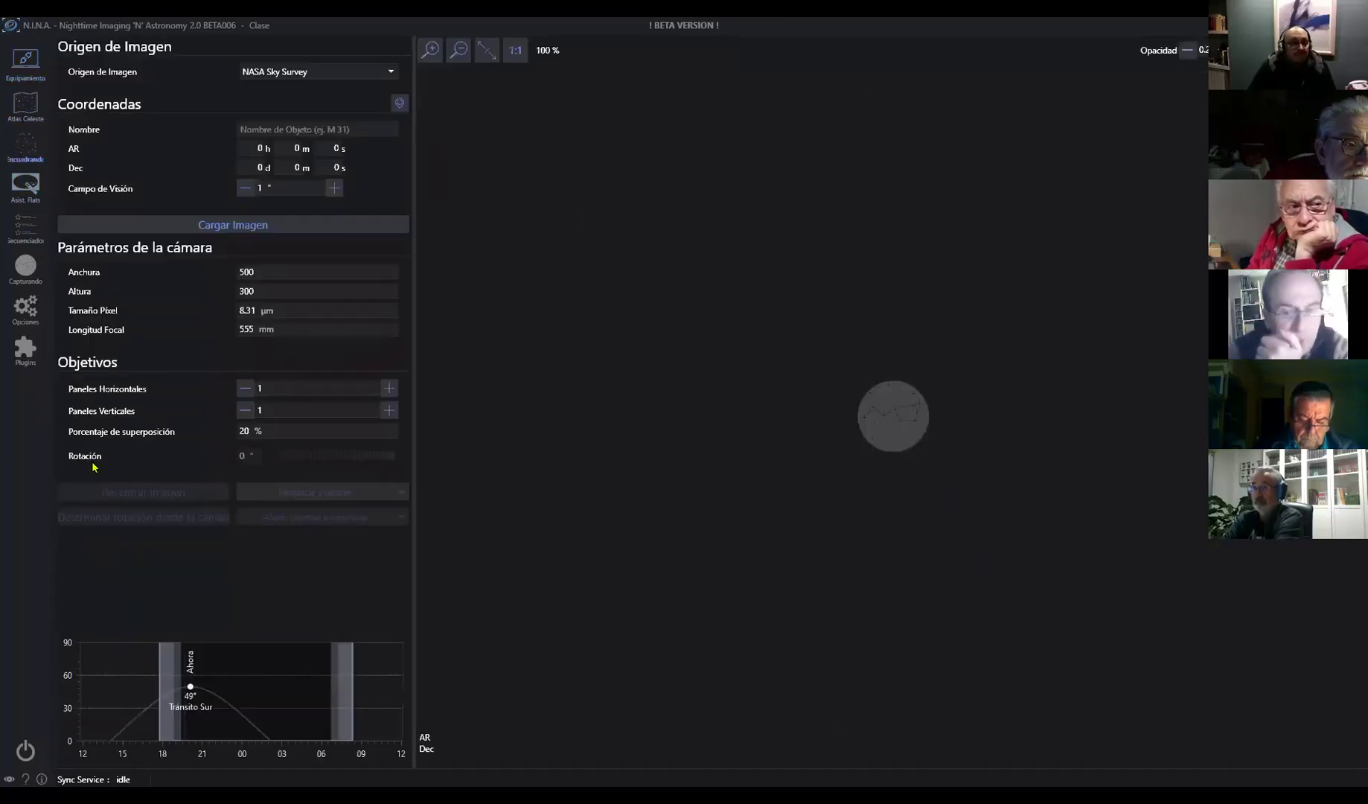
click(28, 107)
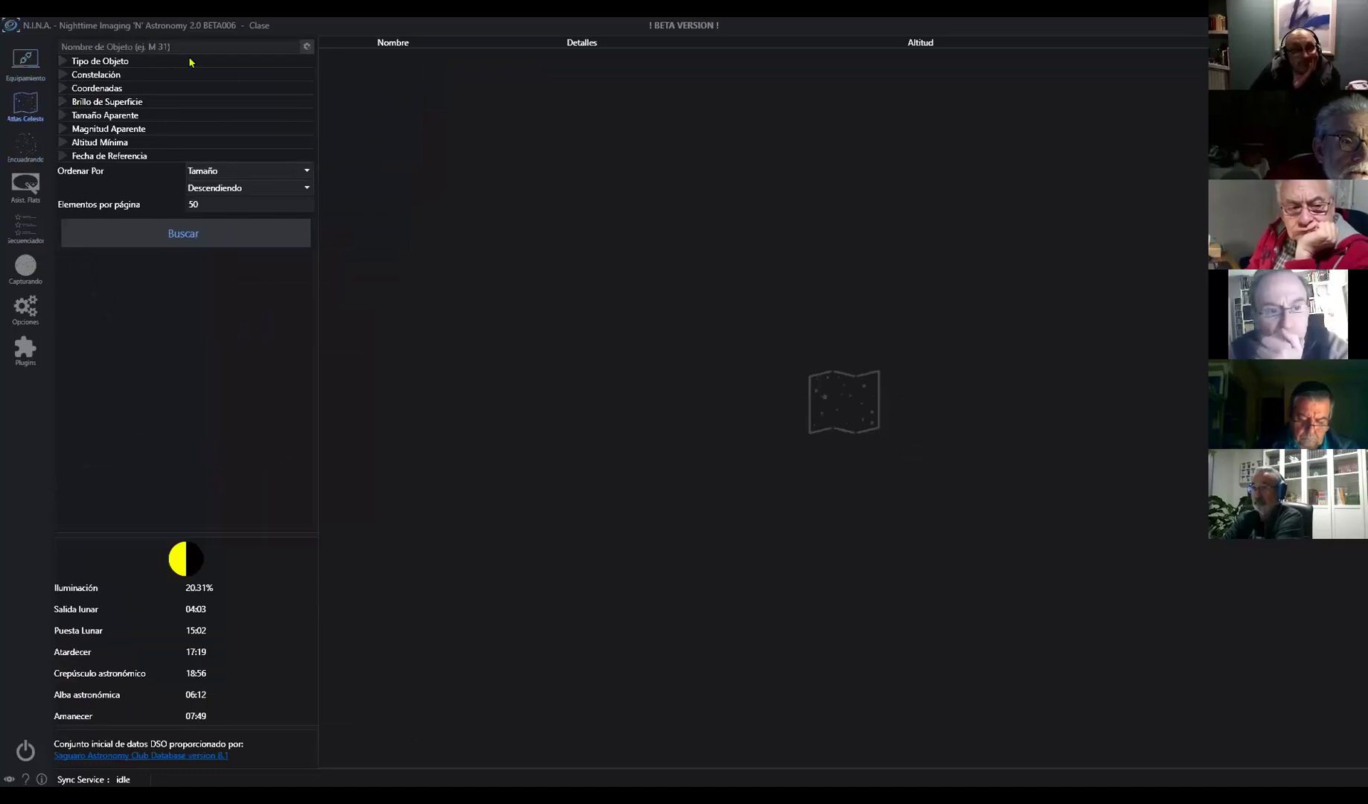
click(184, 232)
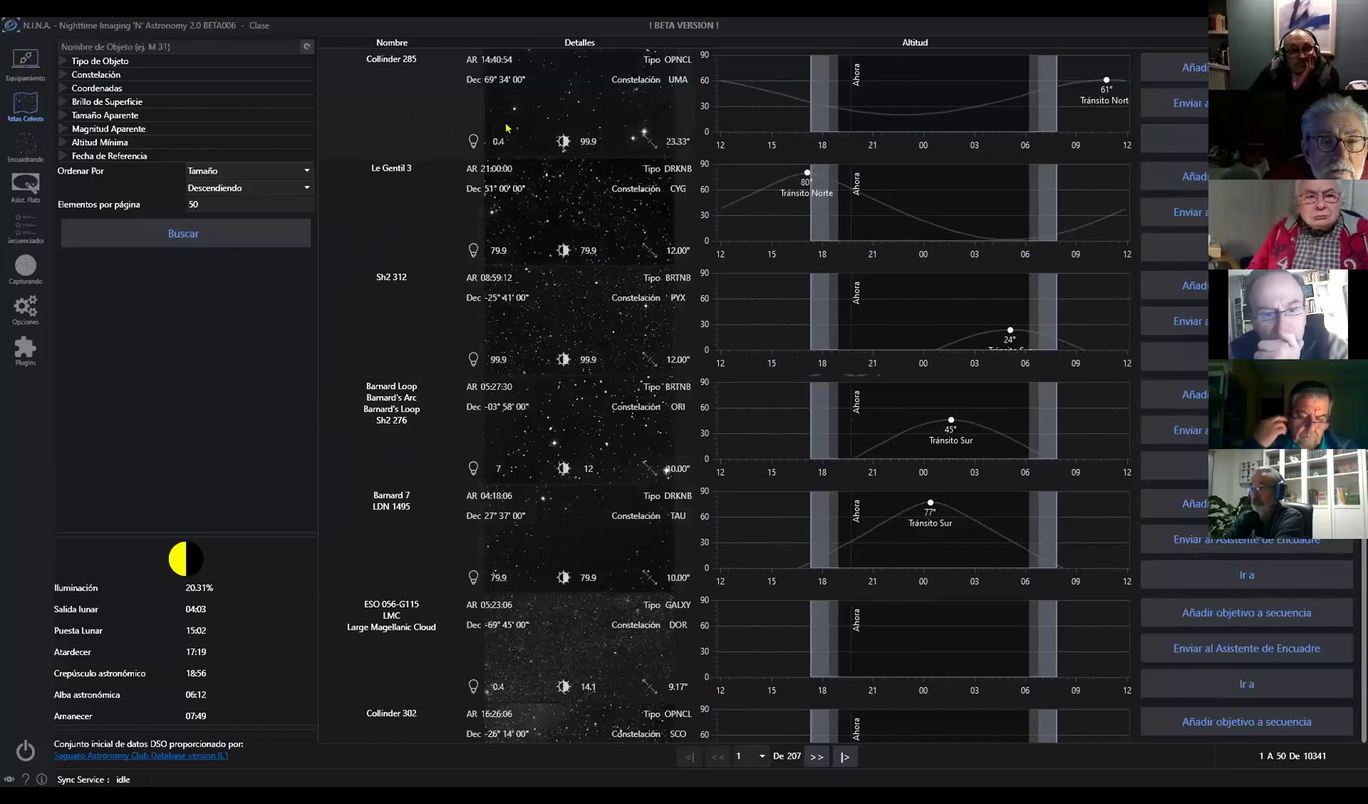
click(195, 43)
text(M31)
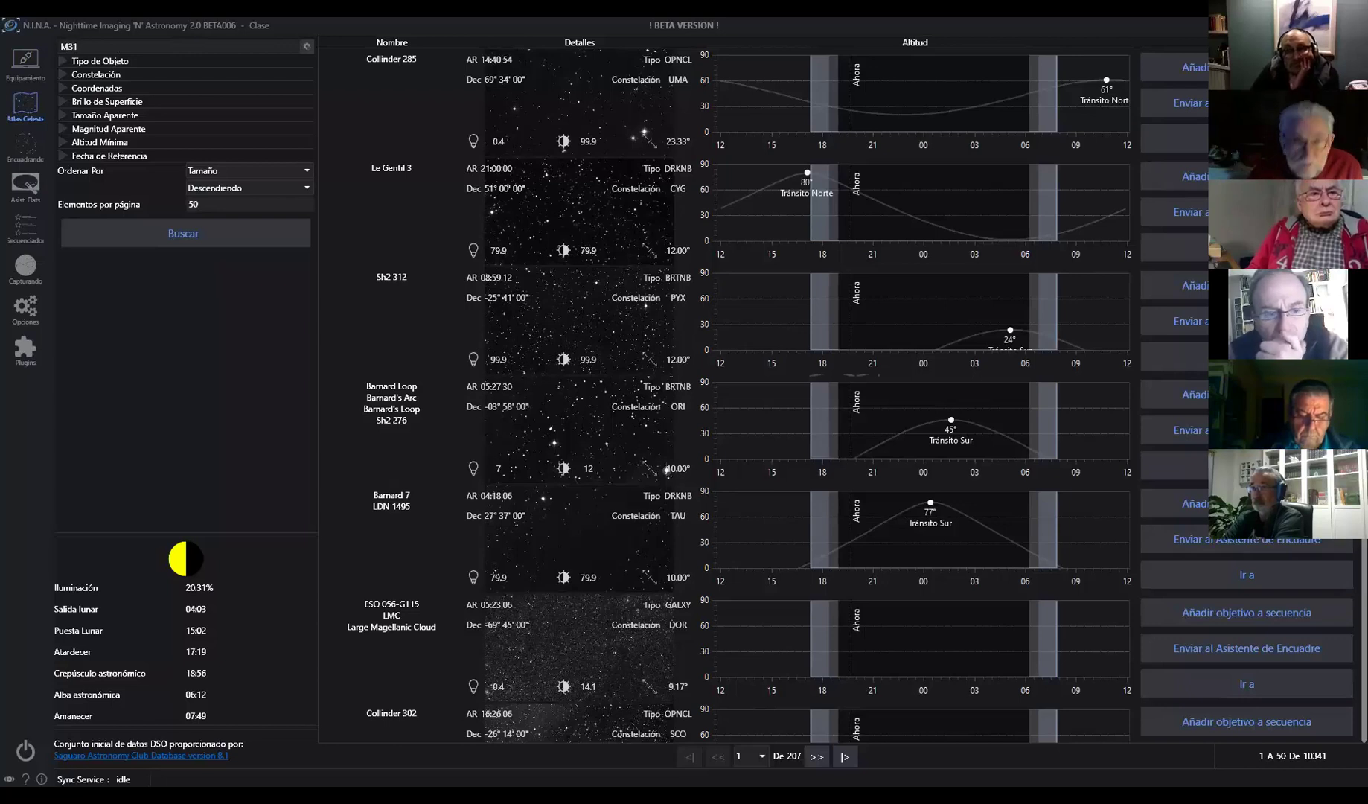
key(Return)
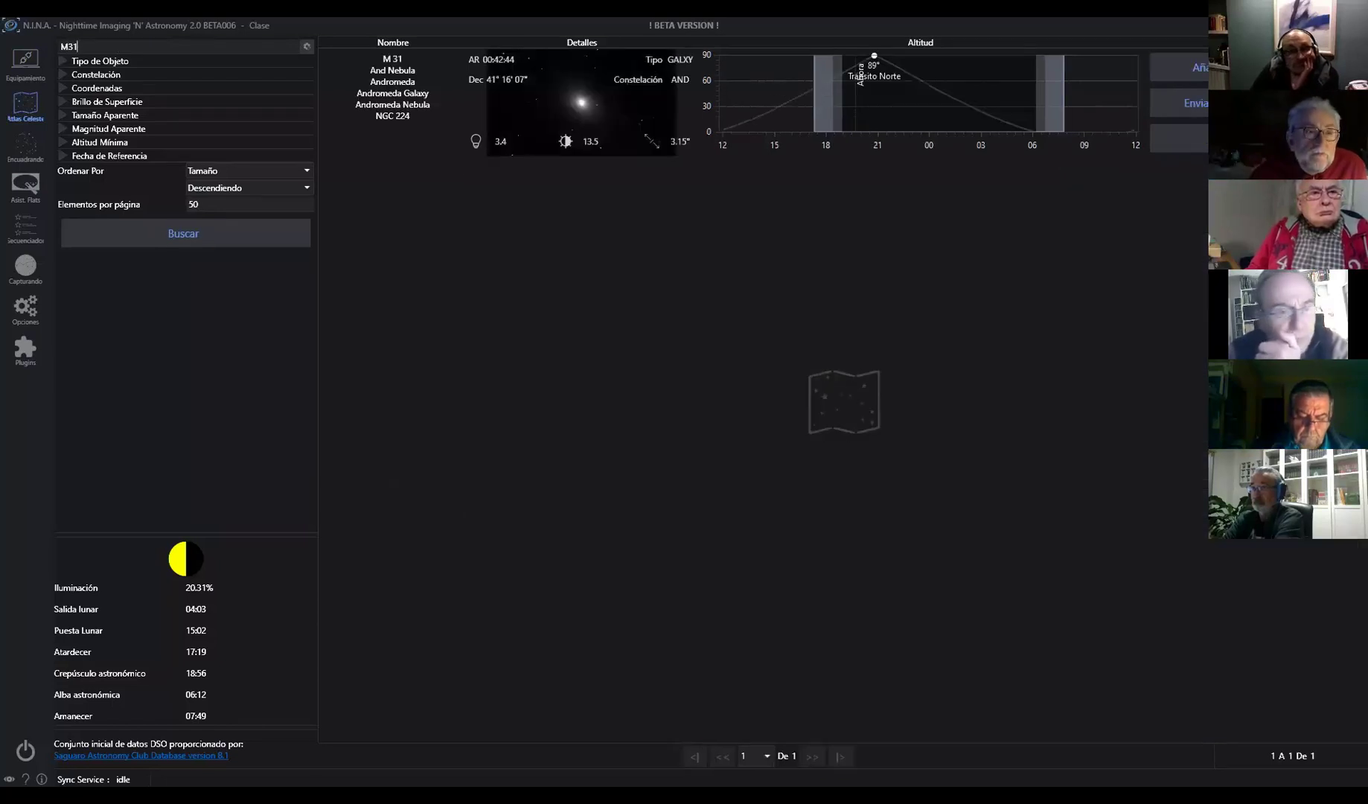
click(170, 235)
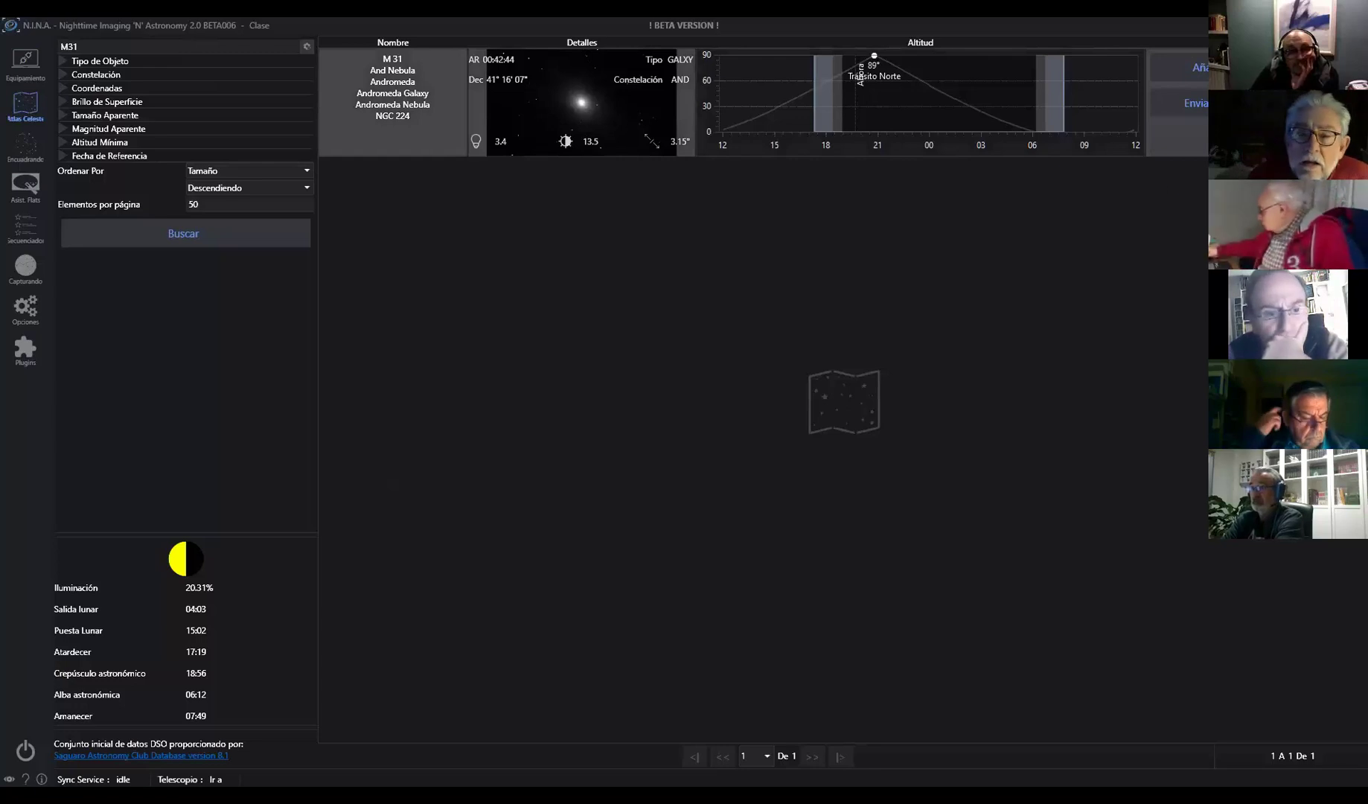
- Return to the desktop and place the EQASCOM Toolbox and the restored simulator window side by side
click(27, 59)
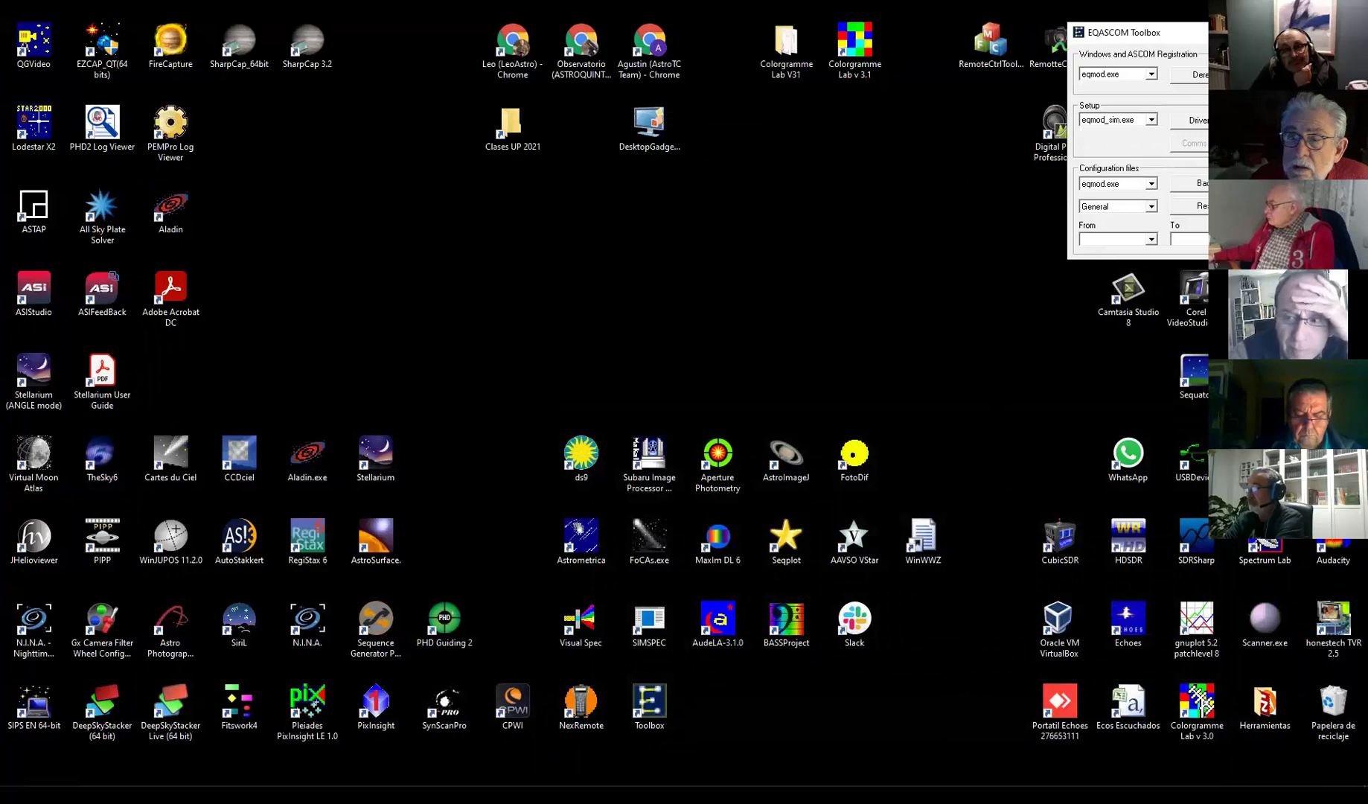
drag(1124, 32, 486, 194)
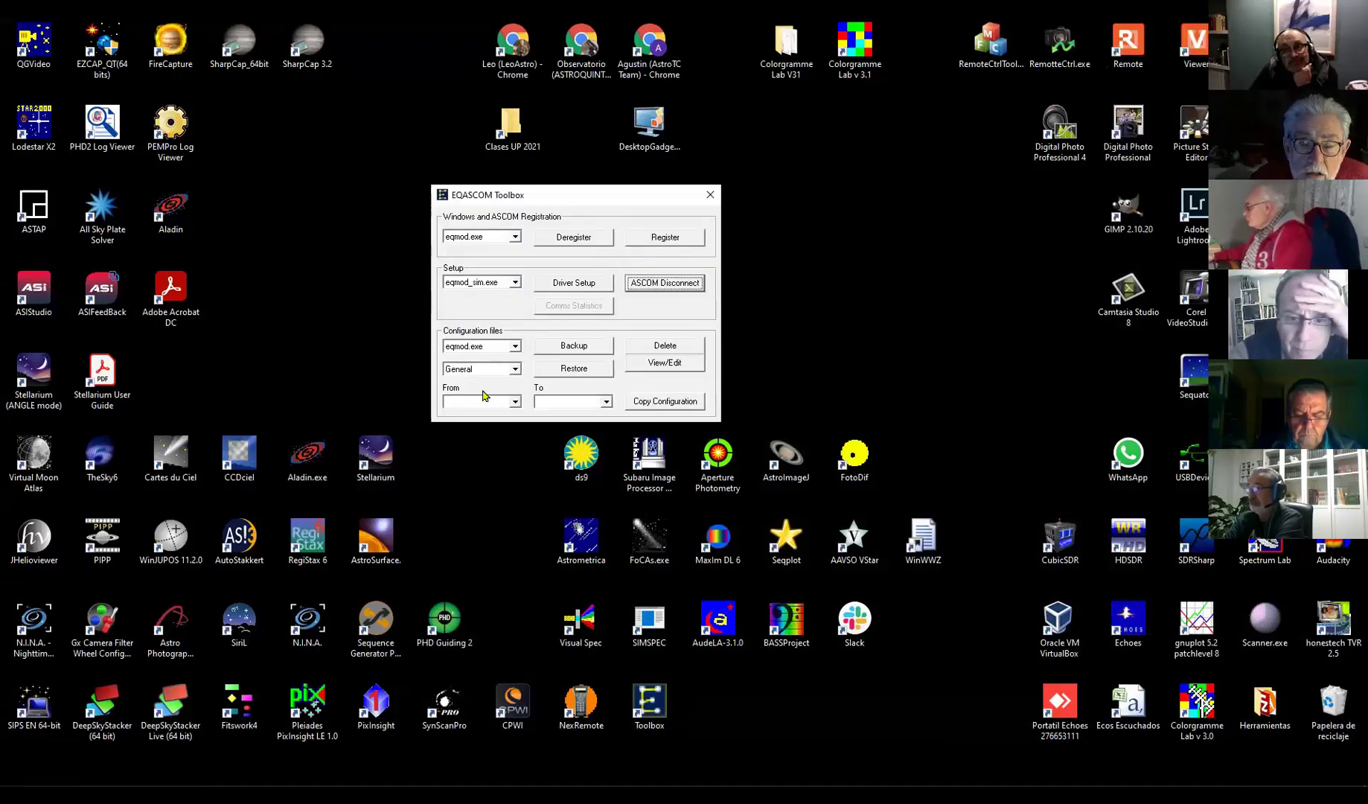
mouse_move(539, 754)
click(359, 778)
click(432, 703)
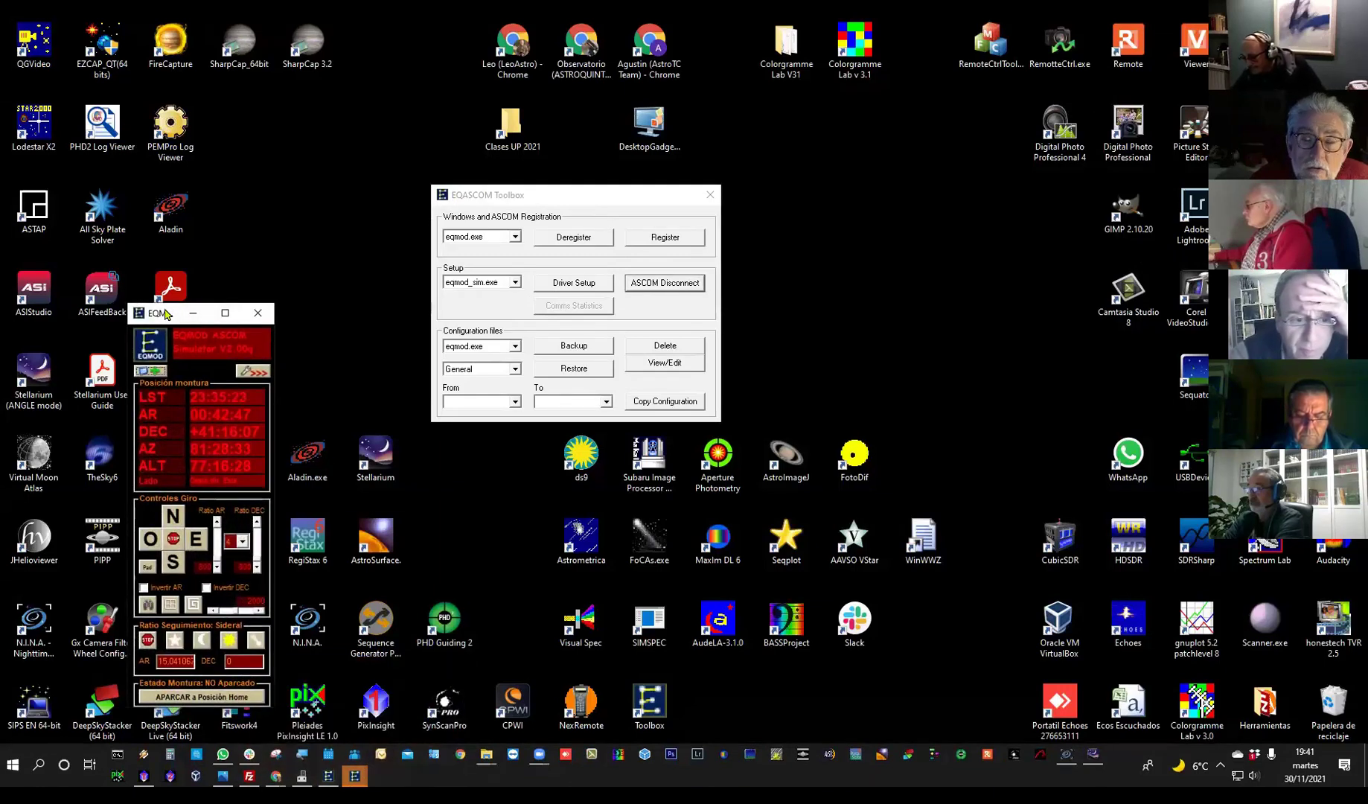
drag(191, 315, 876, 146)
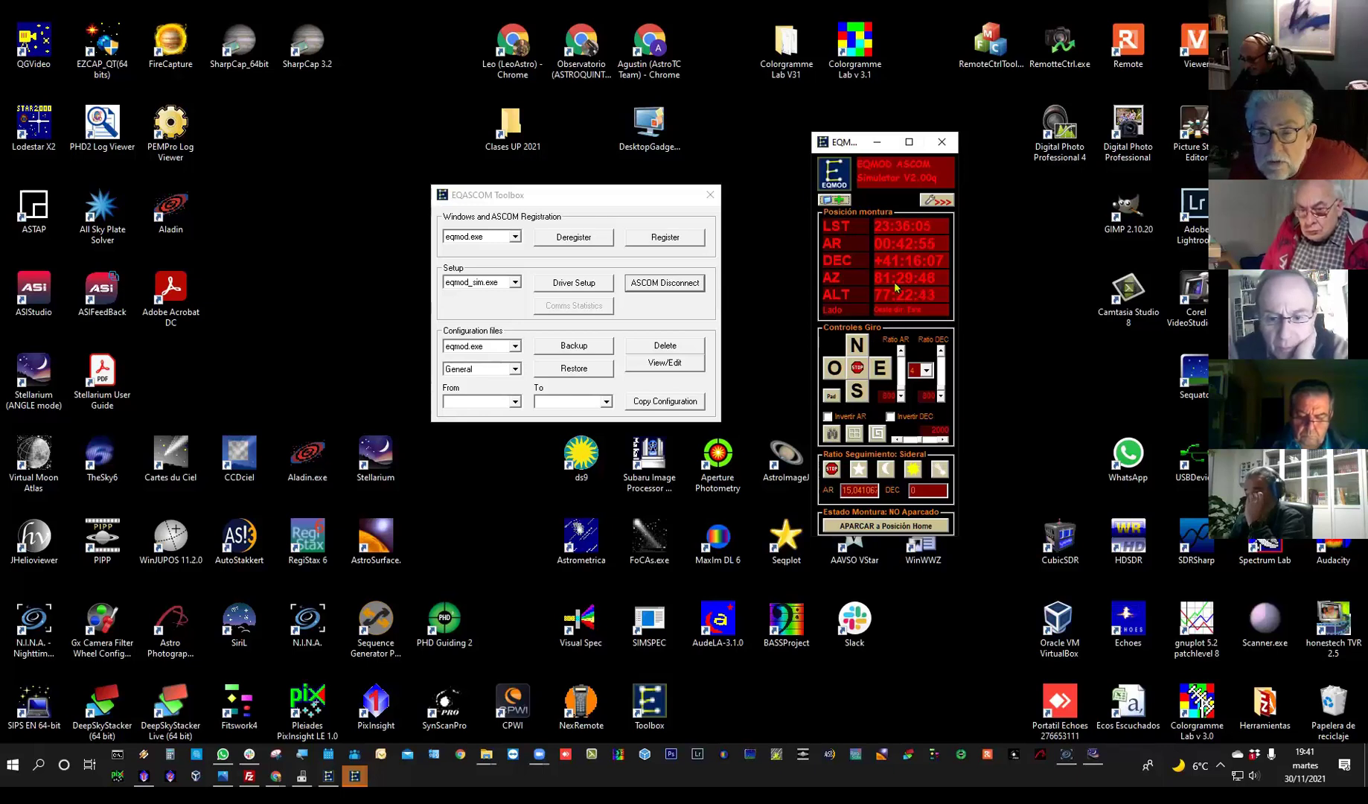
- Expand the simulator to its full settings view and arrange it next to the EQASCOM Toolbox without overlap
click(938, 200)
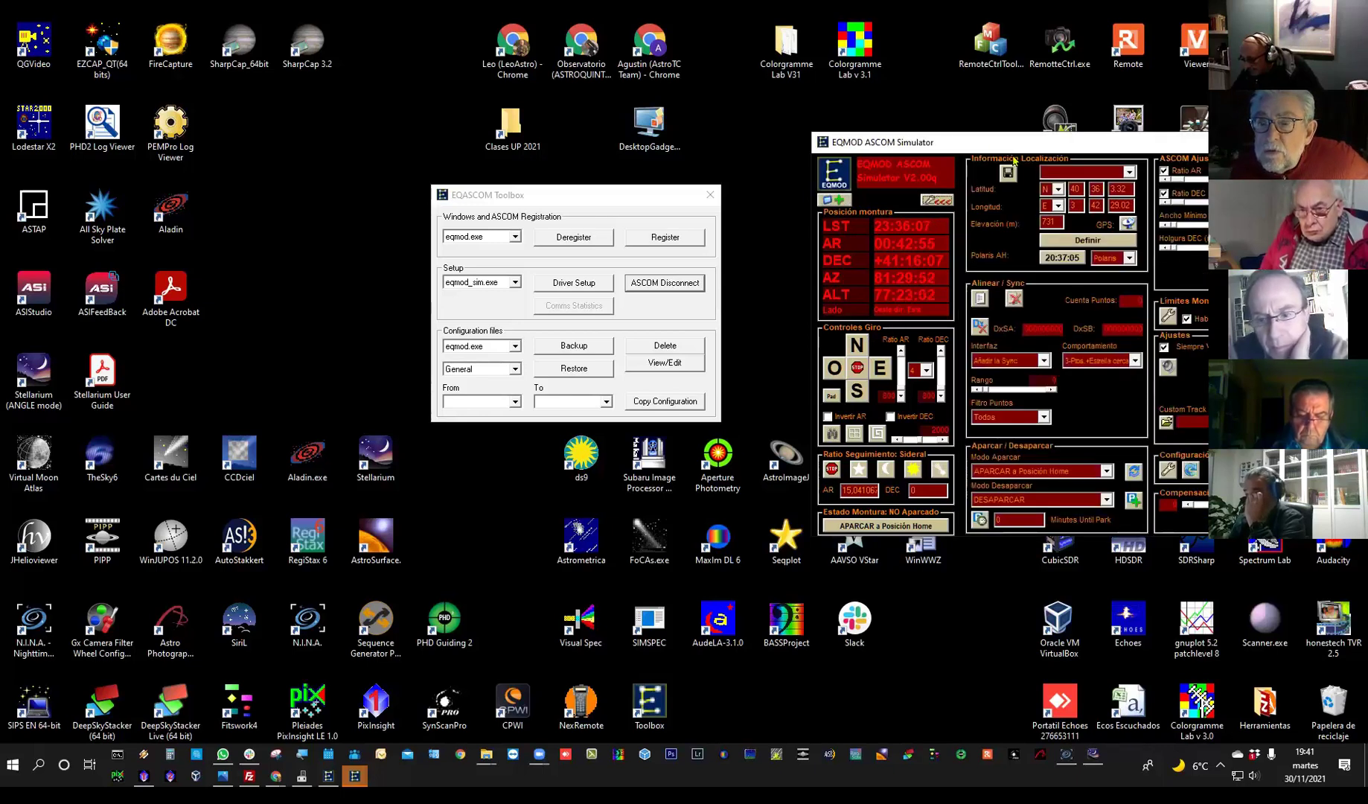
drag(1003, 151, 745, 177)
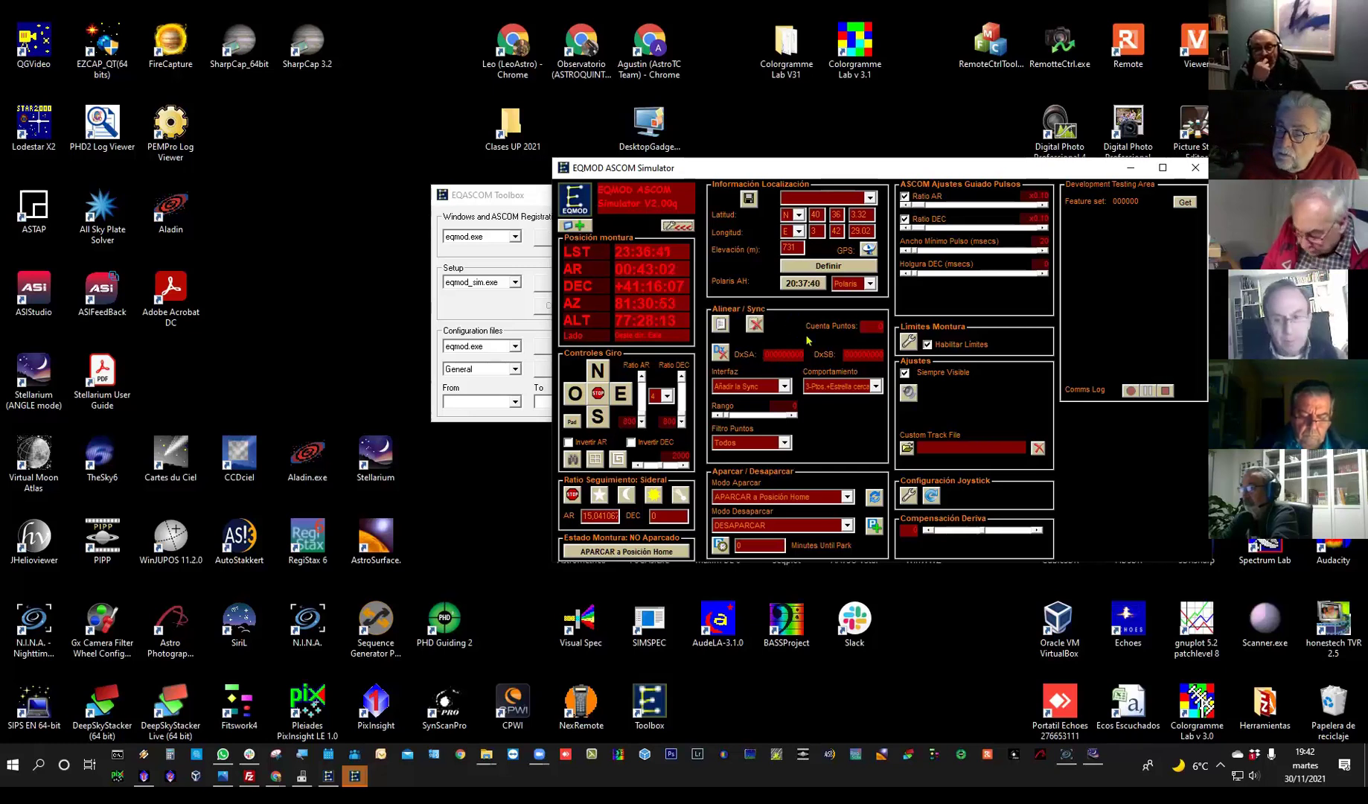
click(490, 194)
drag(490, 194, 267, 218)
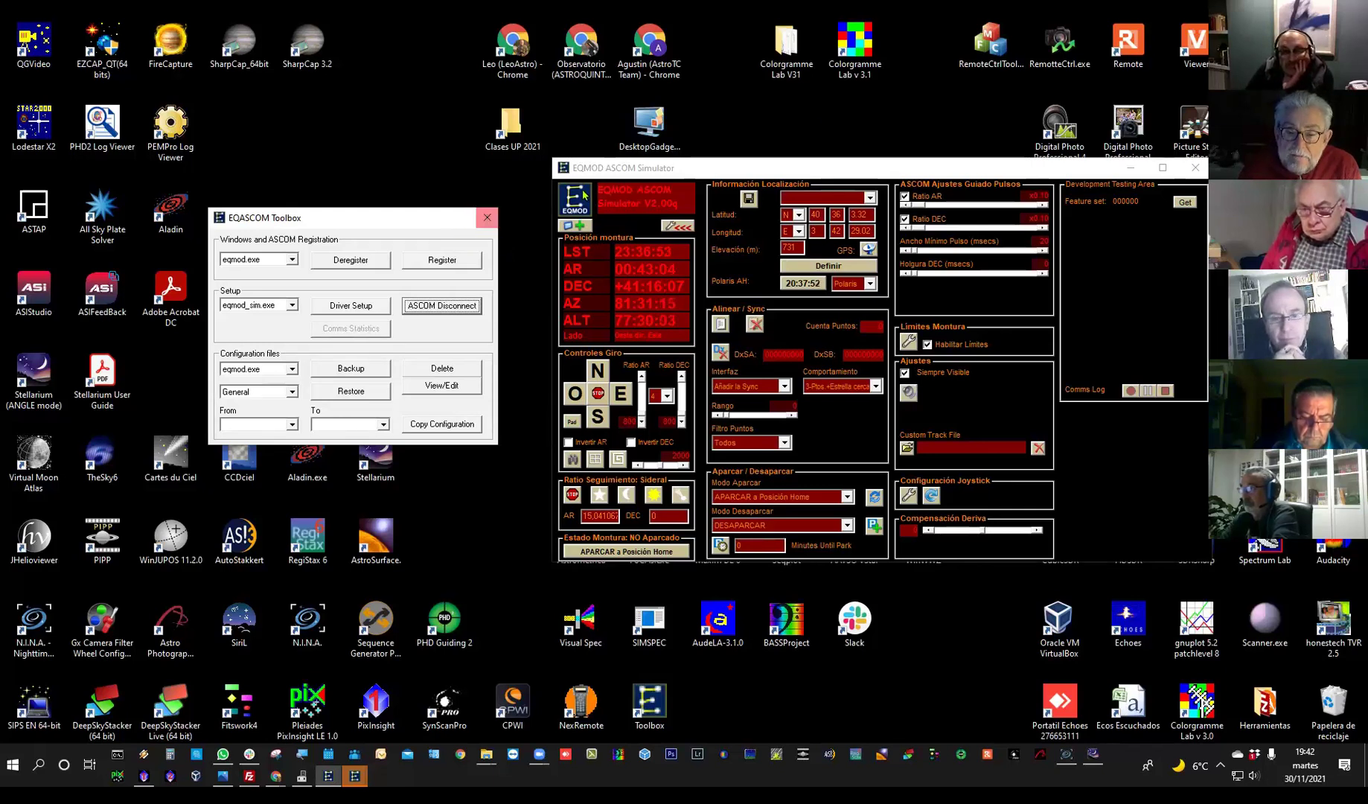
click(810, 176)
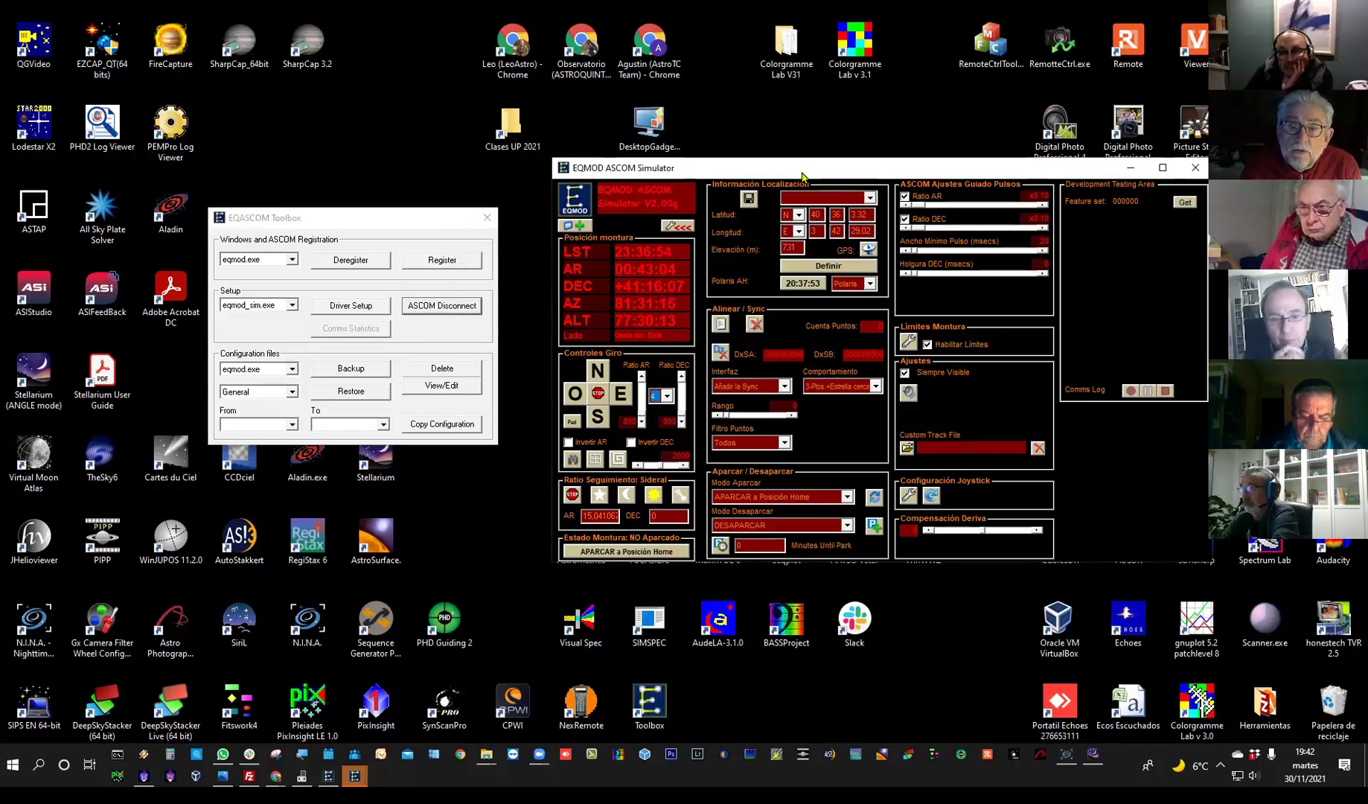
drag(803, 176, 751, 203)
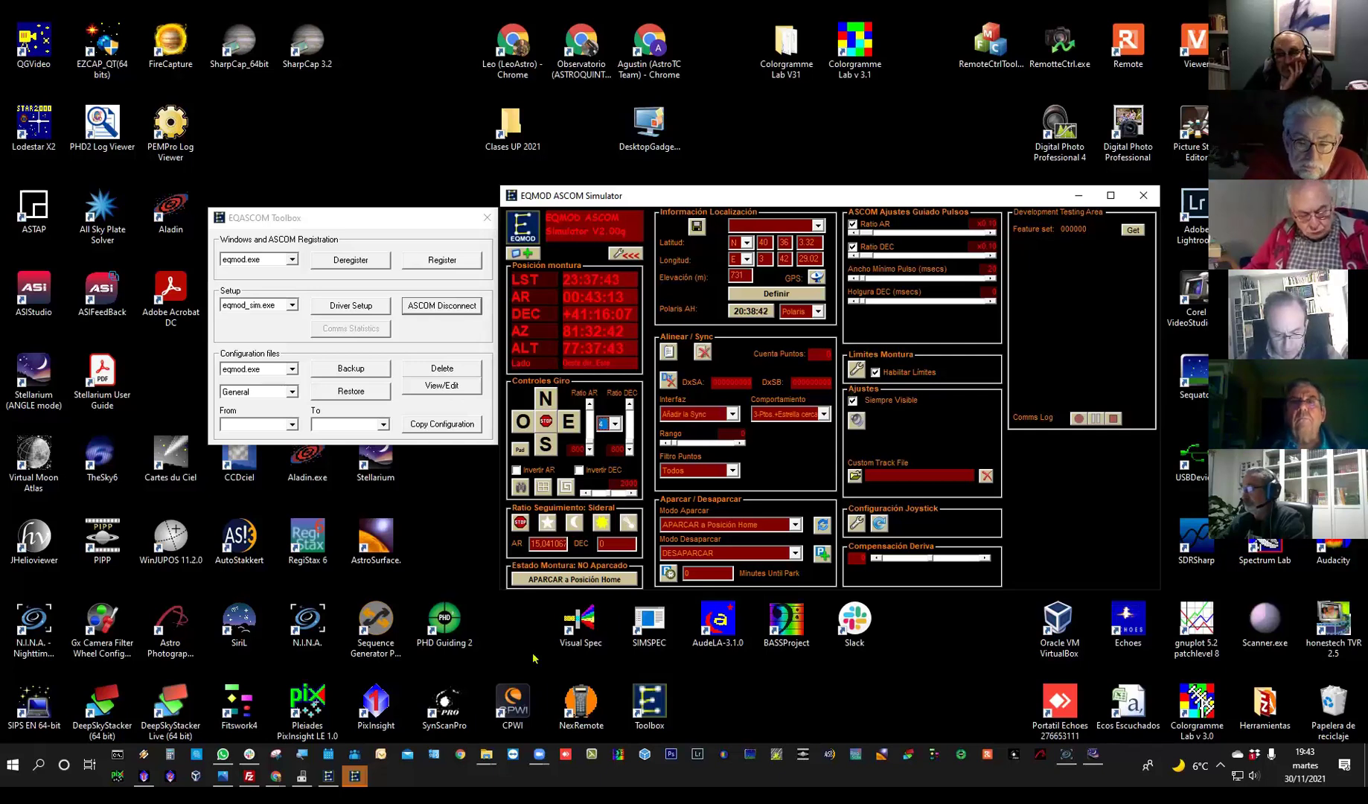
- Switch to AnyDesk and open a remote session to the recent C11-EQ8 computer
click(564, 754)
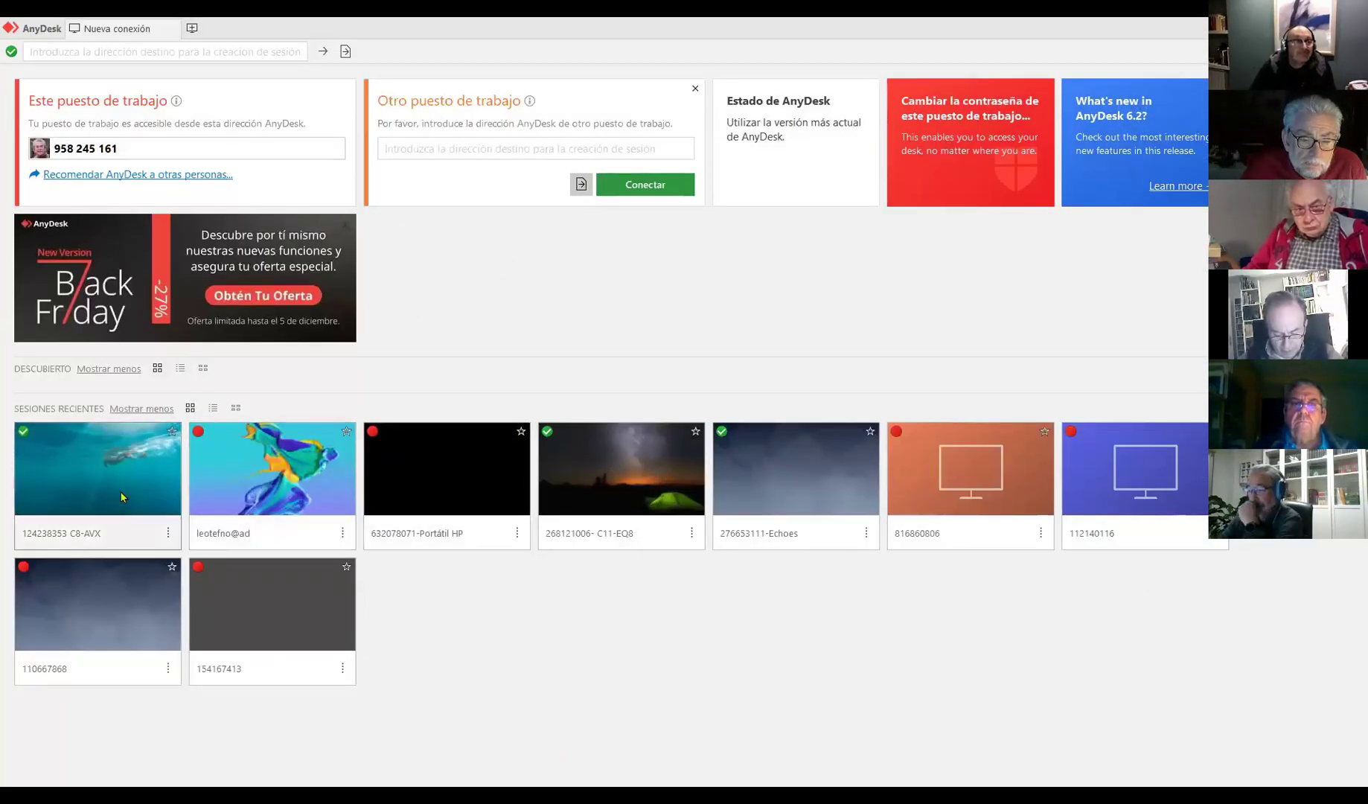
click(625, 483)
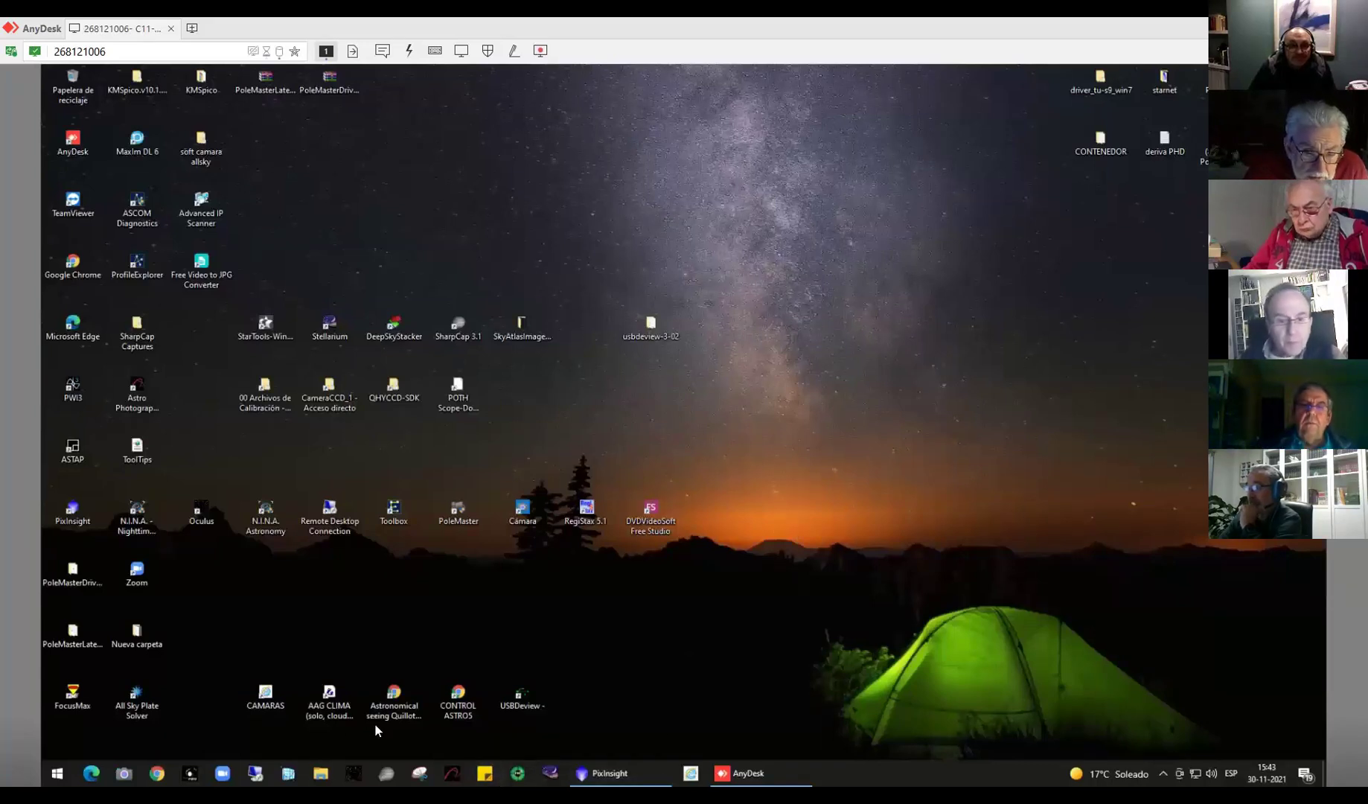
- Log in to the CAMARAS surveillance page on the remote computer with the account password and connect all camera video using the main stream
double_click(268, 697)
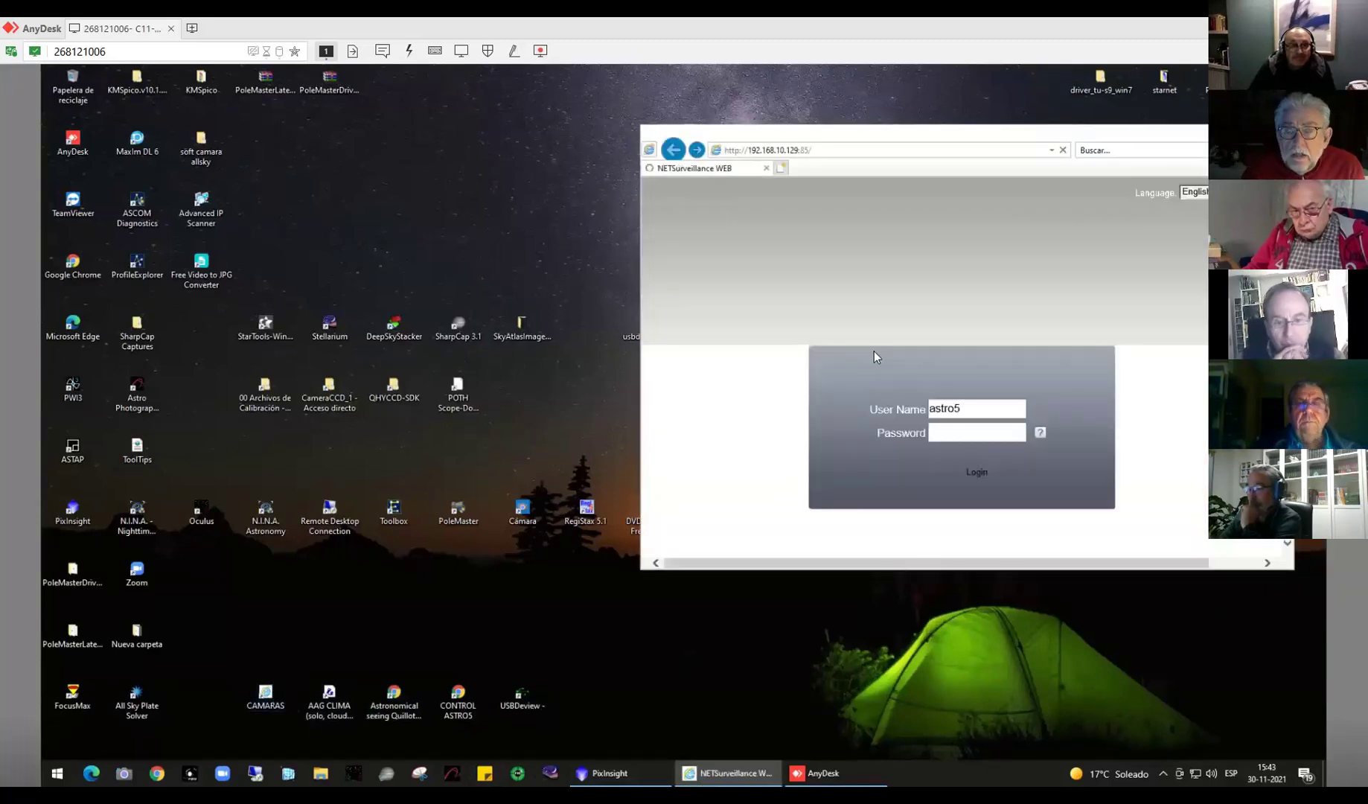
click(946, 435)
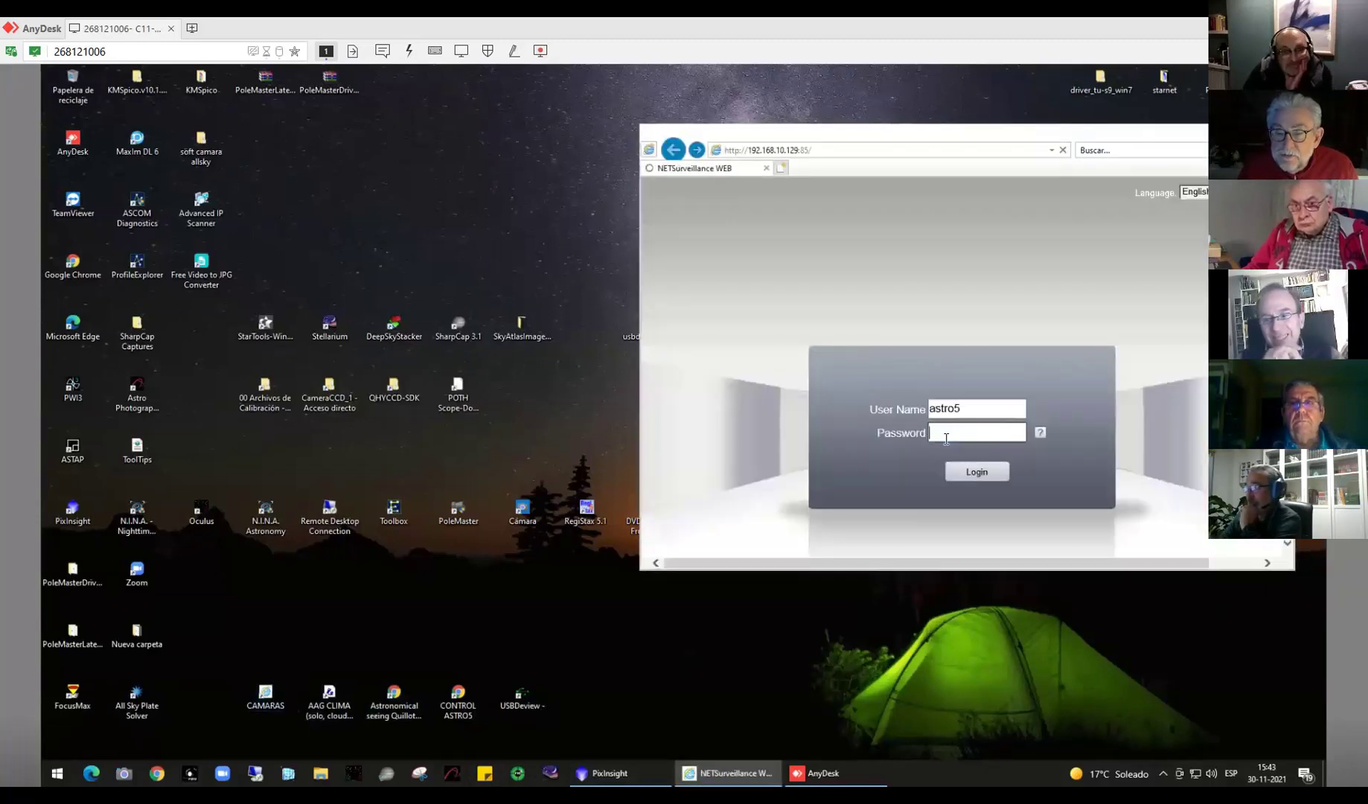
text(••••)
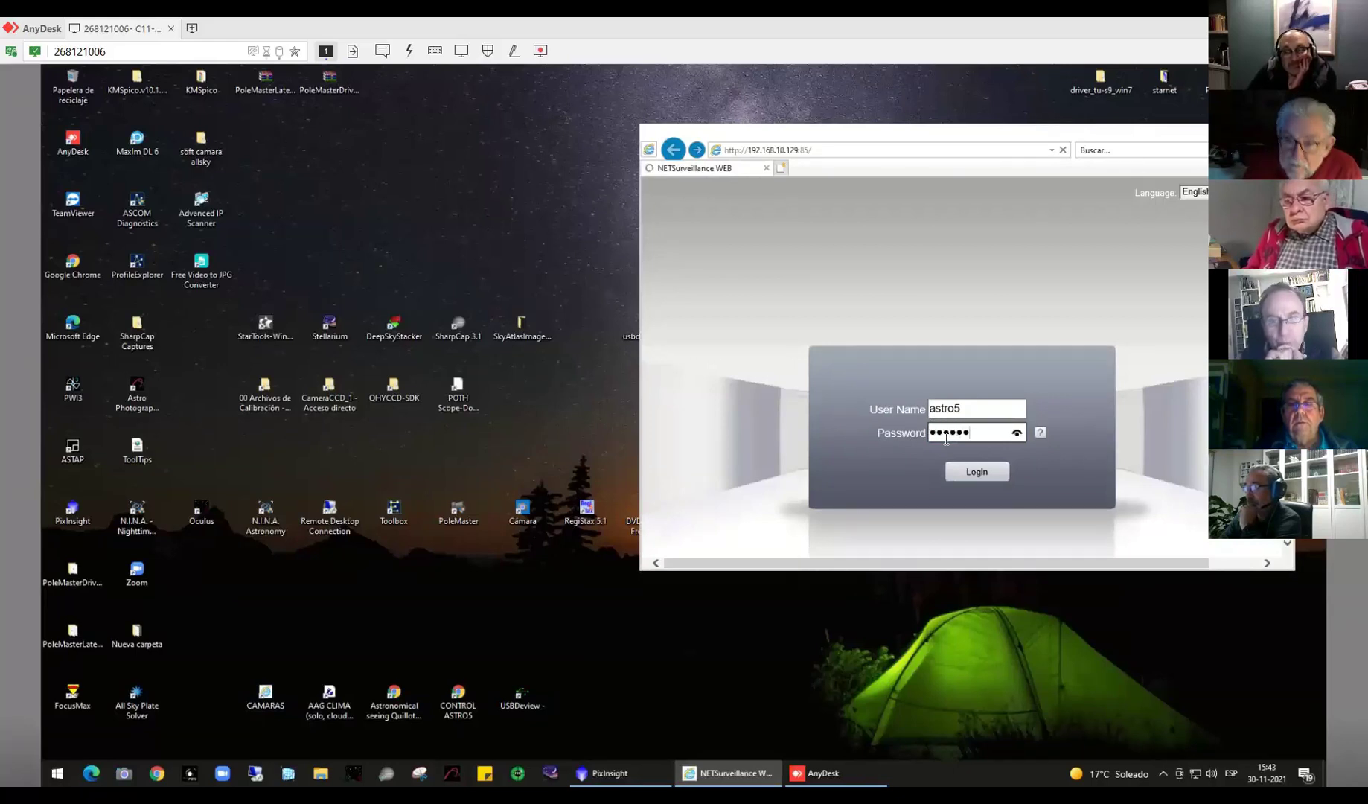
key(Return)
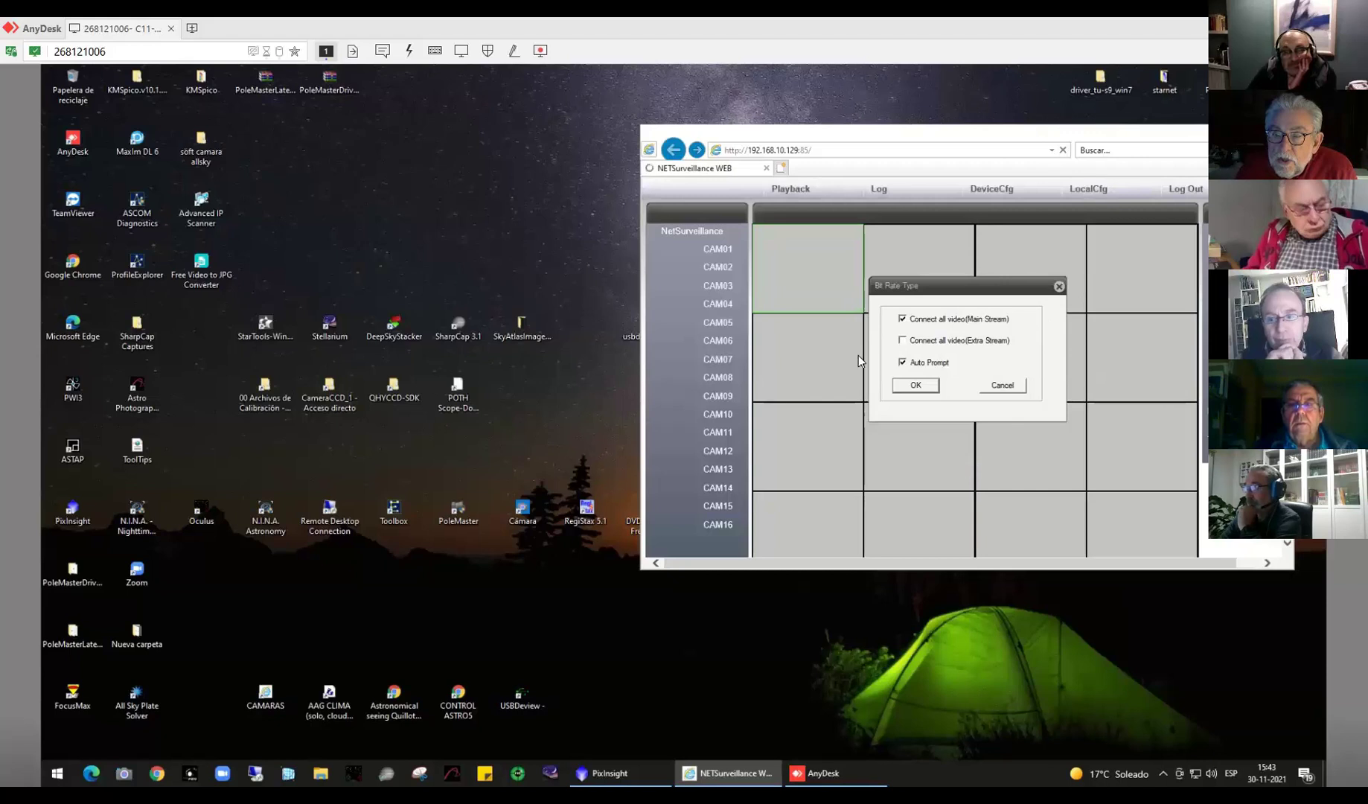
click(916, 385)
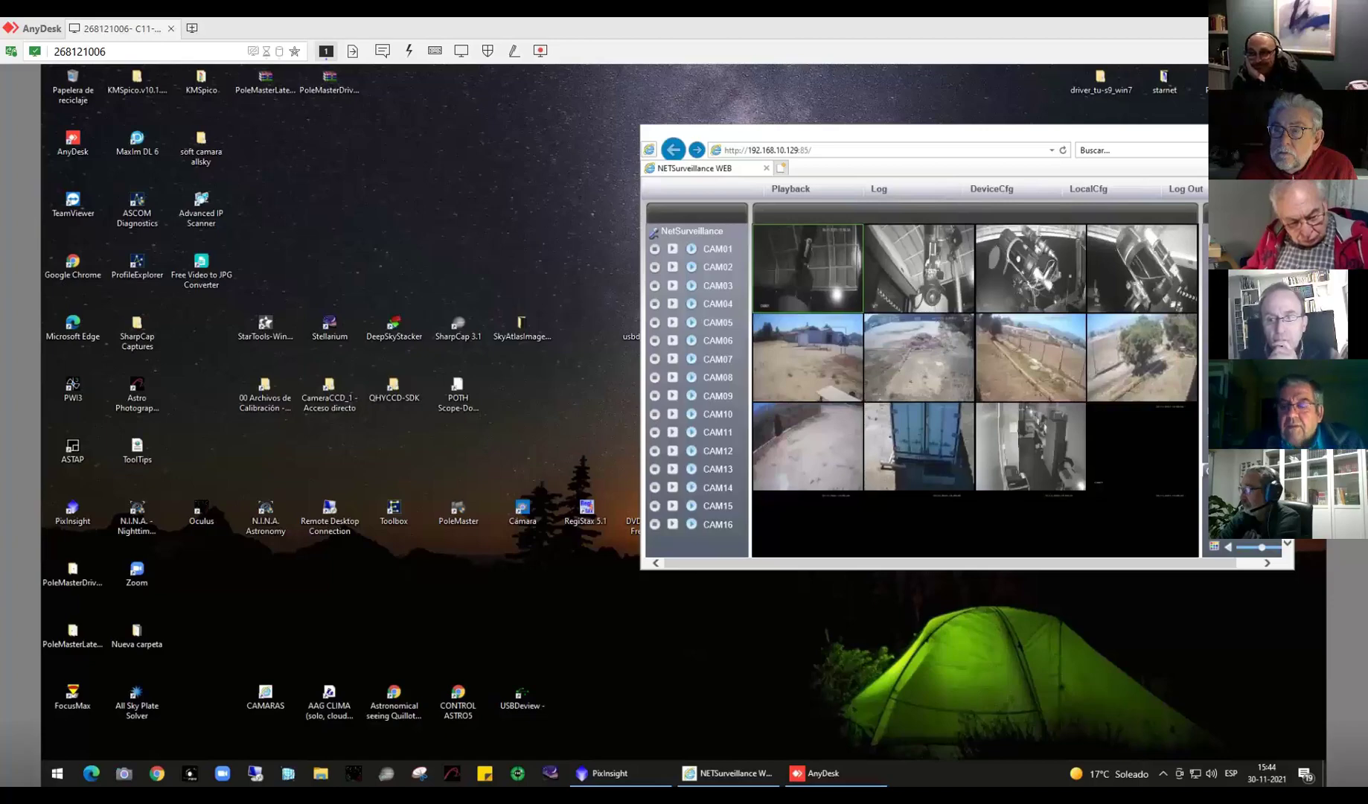
key(alt+Tab)
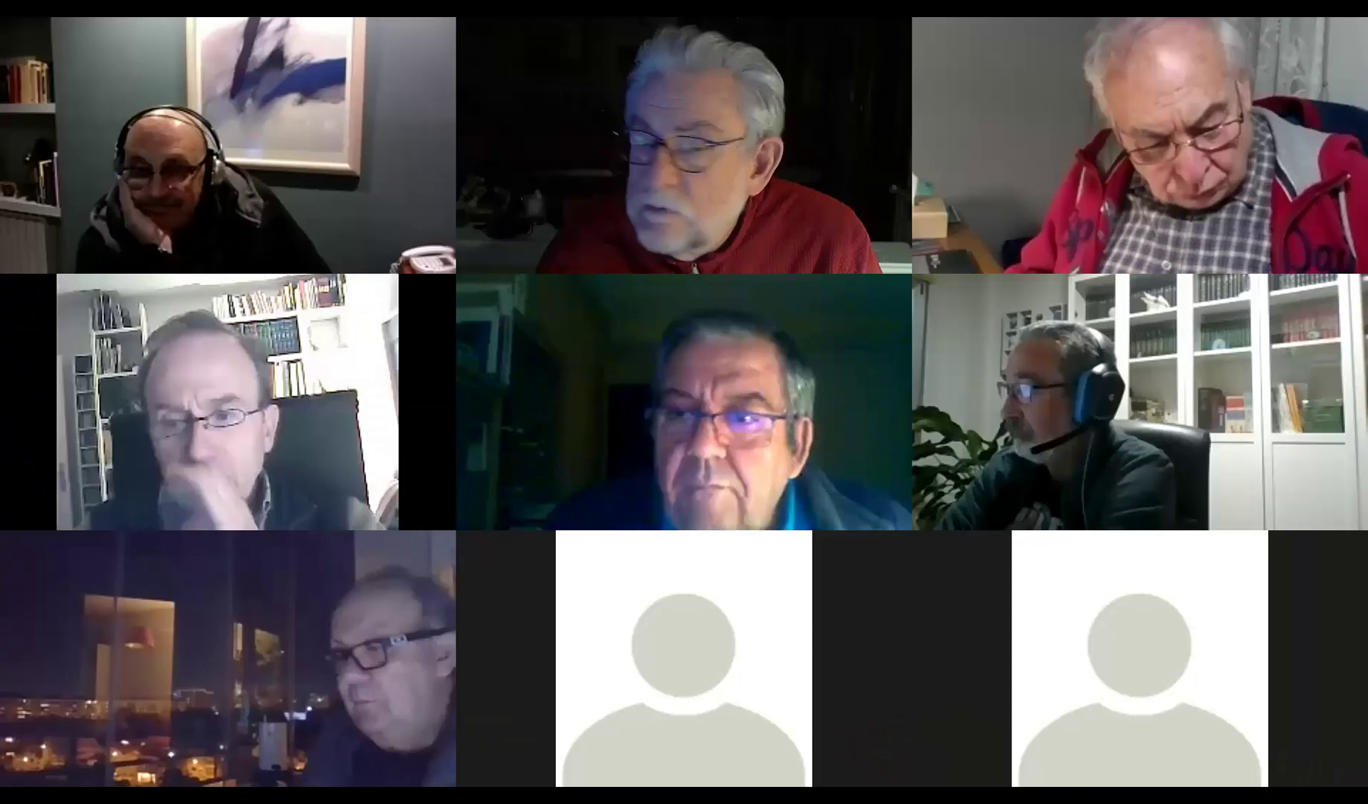